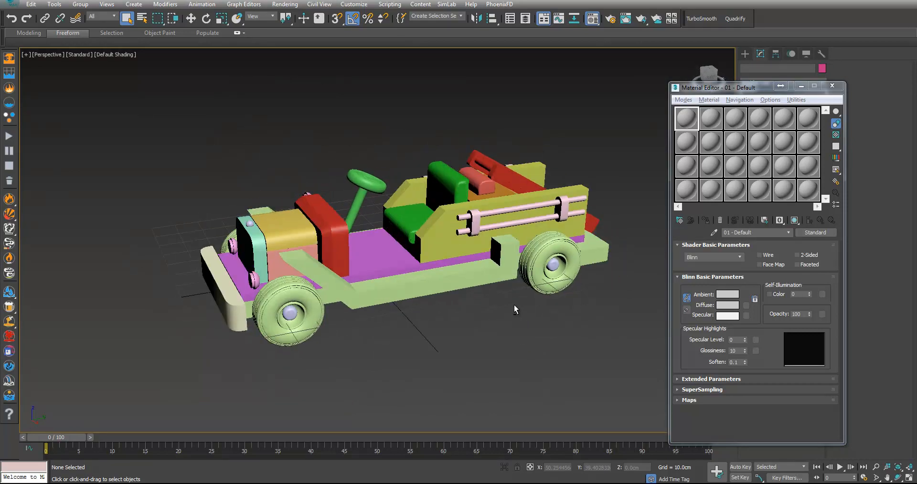
- Examine the wooden fire truck reference photo fire20150www.jpg from the Tutorial3 folder, then close it
key(alt+Tab)
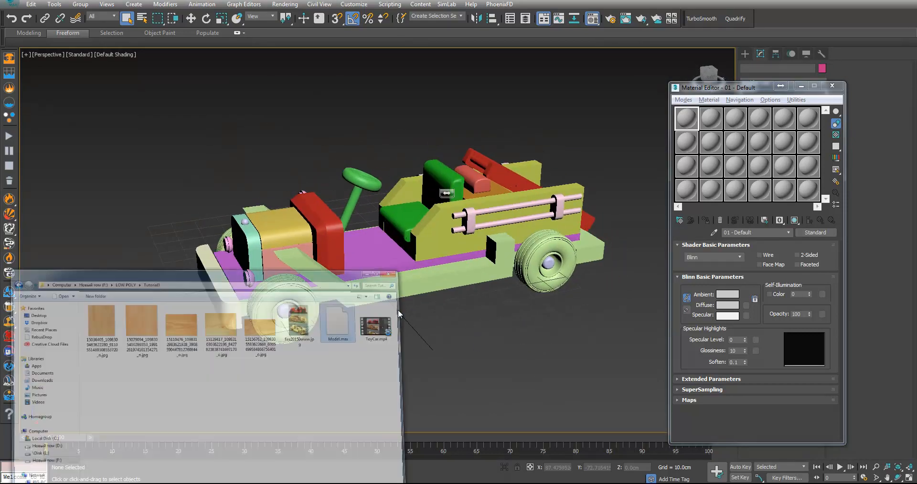
double_click(360, 265)
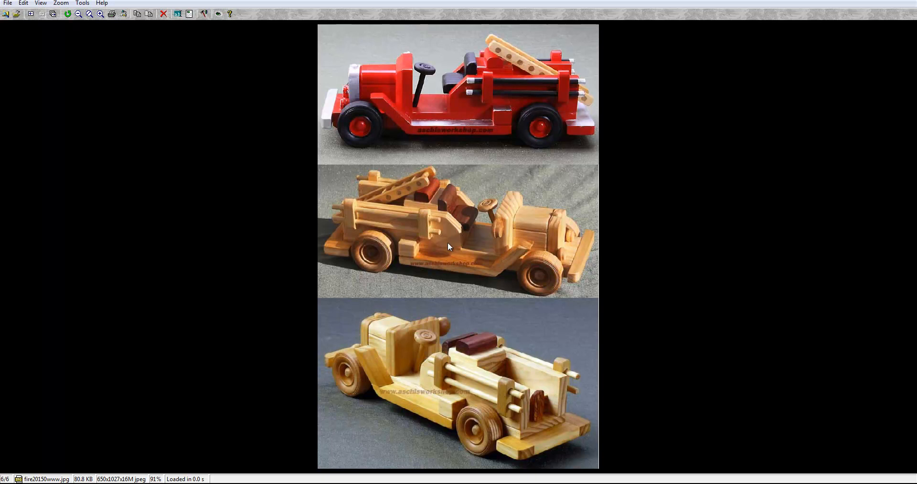
key(alt+Tab)
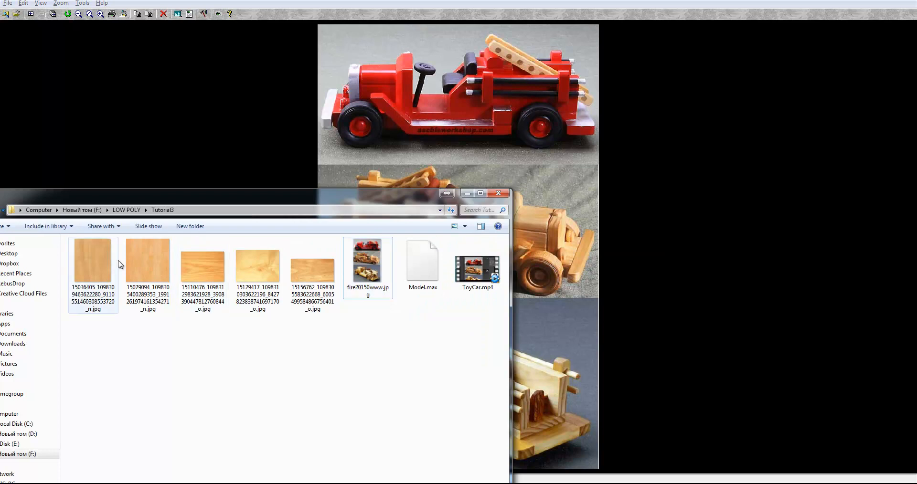
right_click(781, 483)
click(783, 470)
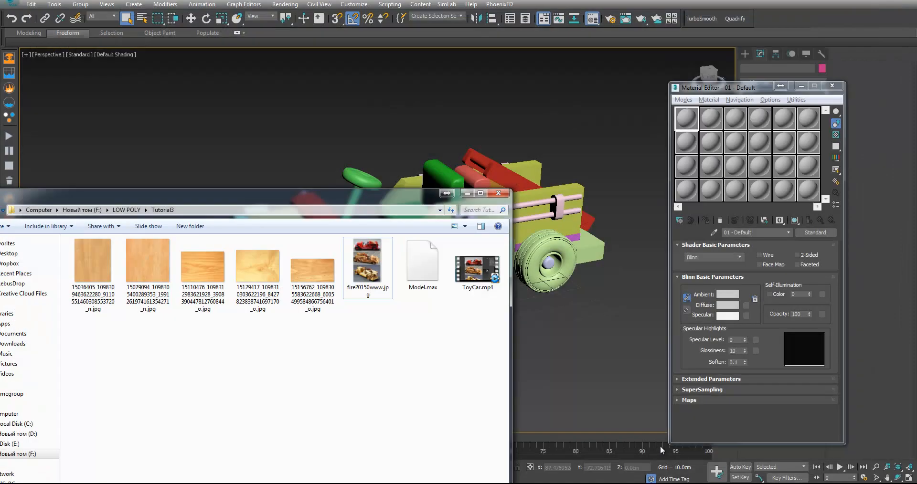
- Browse the wood texture images in the Tutorial3 folder to compare their grain
double_click(93, 265)
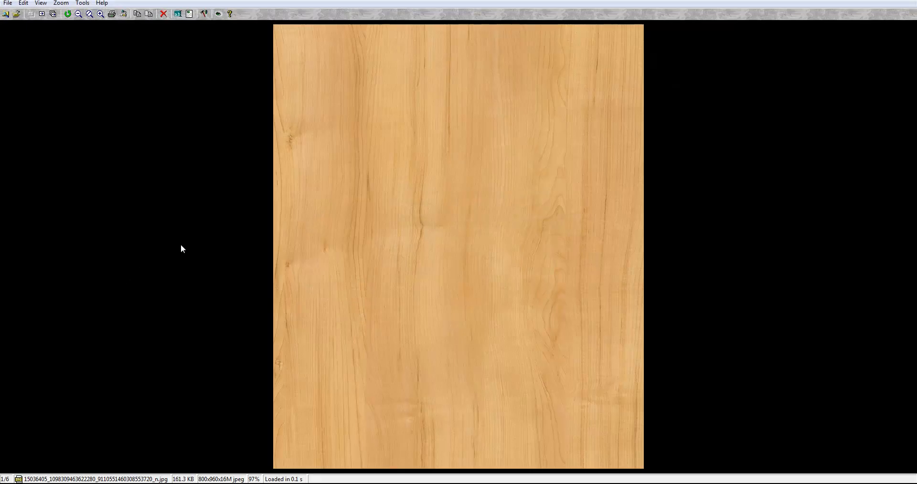
scroll(232, 233, down, 3)
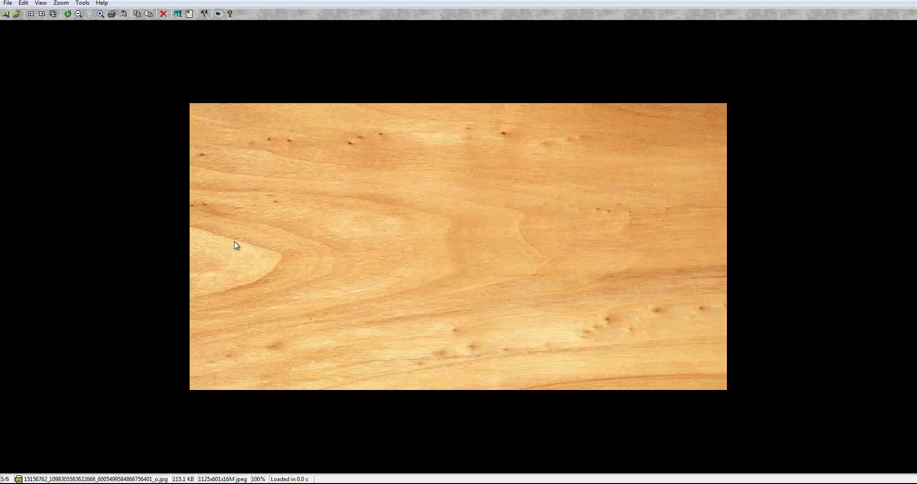
scroll(236, 245, down, 1)
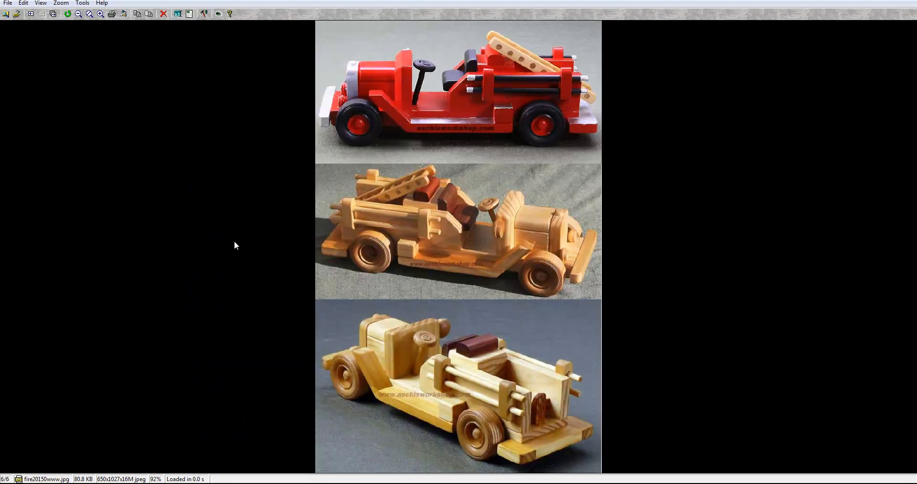
key(Escape)
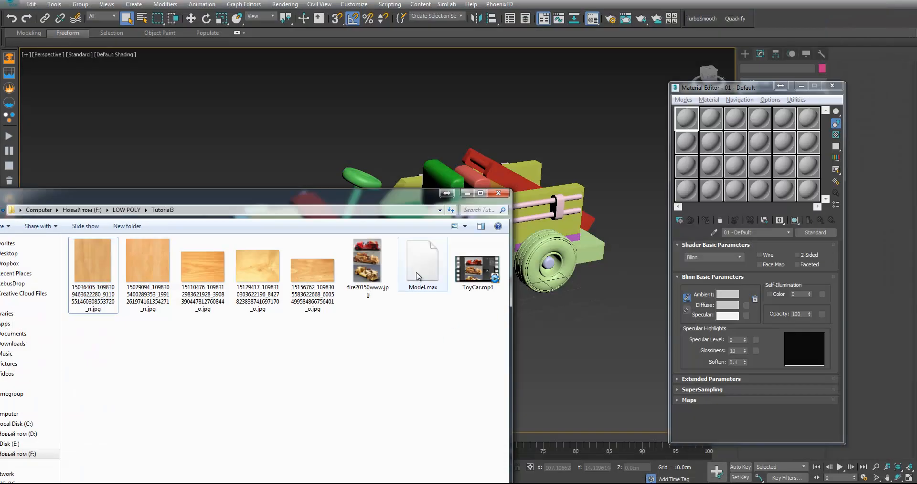
- Load the 15110476 wood texture into the first sample slot of the bottom row and instance its diffuse bitmap into that slot
drag(440, 201, 438, 345)
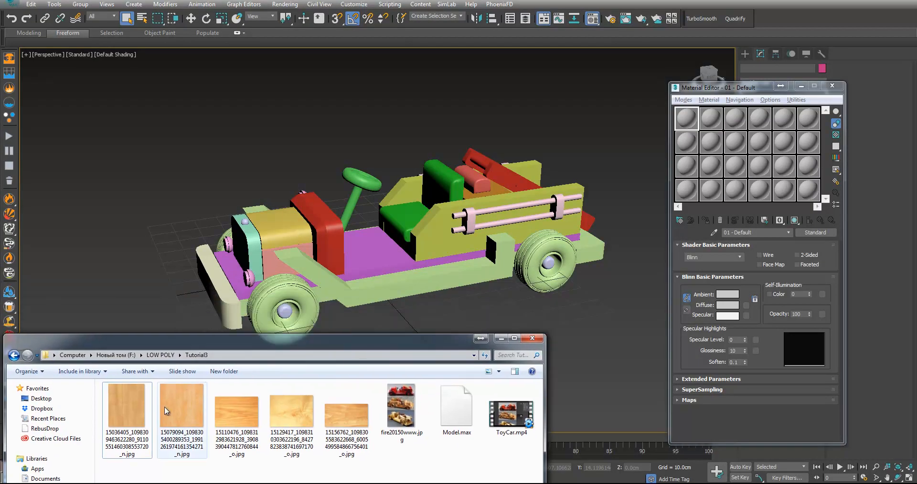
drag(236, 413, 715, 222)
drag(689, 193, 689, 193)
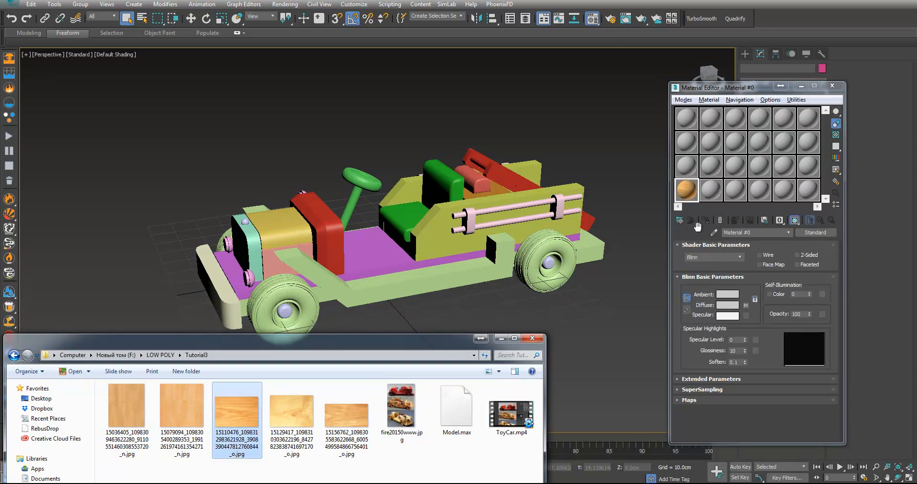
click(745, 307)
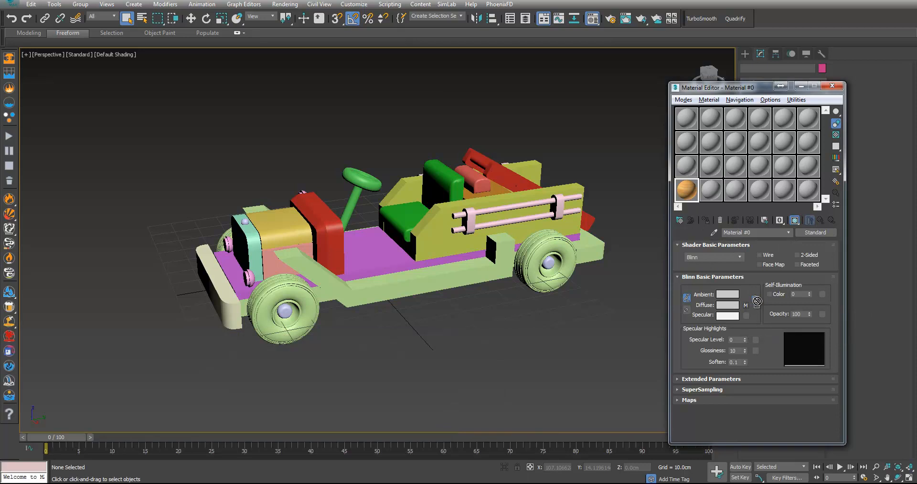
drag(690, 195, 690, 195)
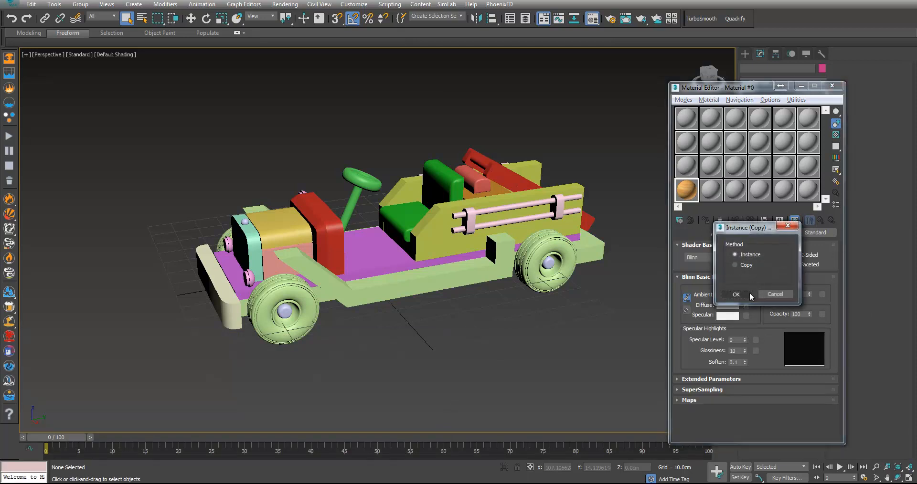
click(743, 293)
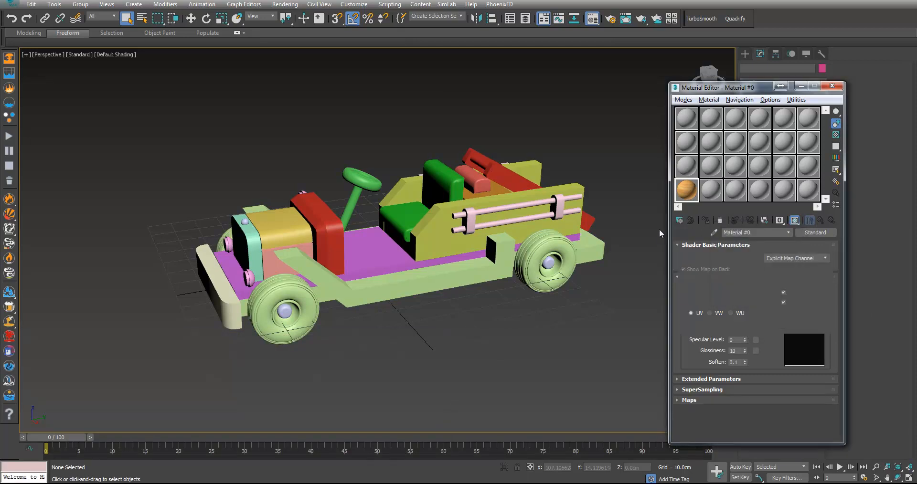
- Change the material in the last sample slot, 24 - Default, to a CoronaMtl
click(811, 193)
click(815, 232)
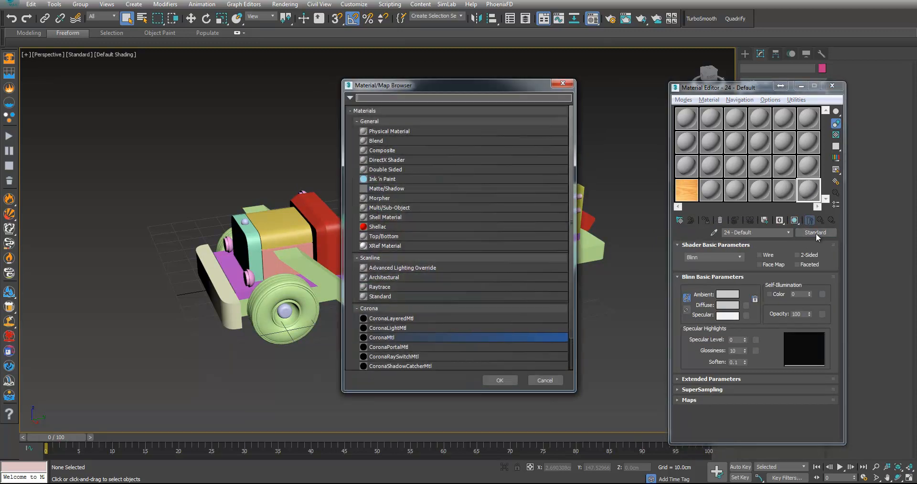
double_click(390, 338)
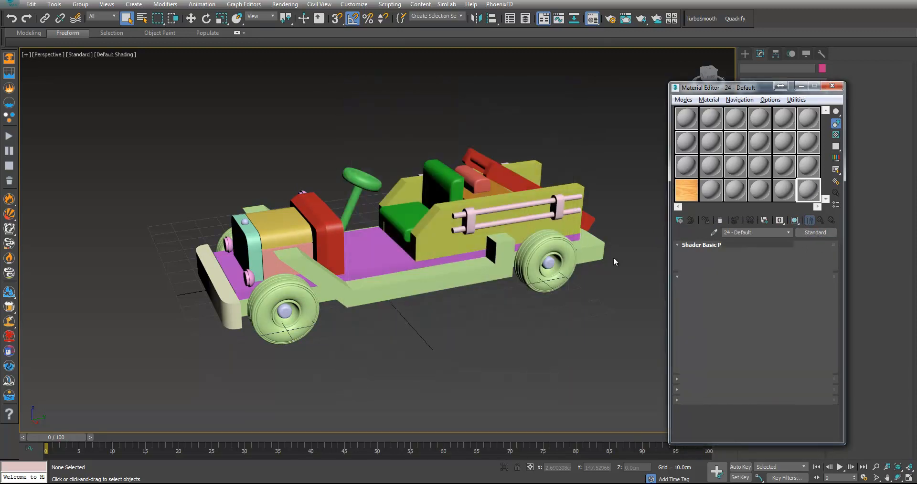
- Switch the production renderer from Scanline to CoronaRenderer, view its scene settings and close the render setup
click(612, 21)
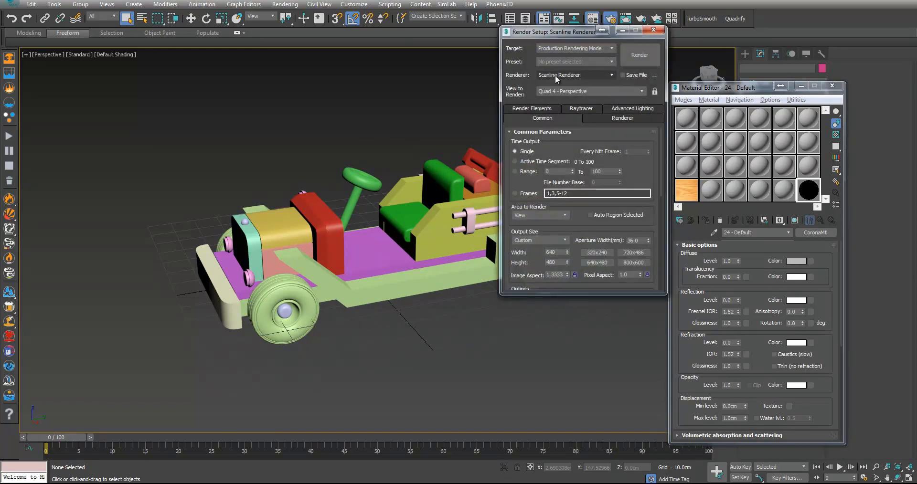
click(557, 77)
click(554, 120)
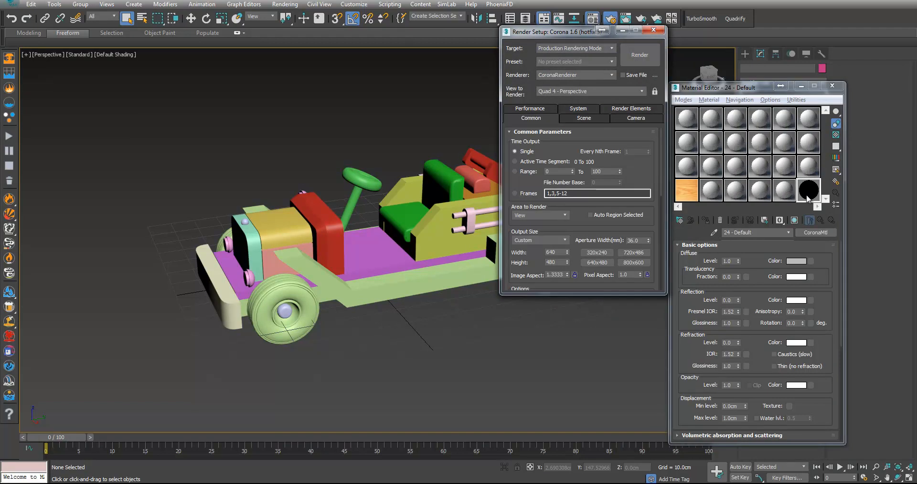
click(582, 117)
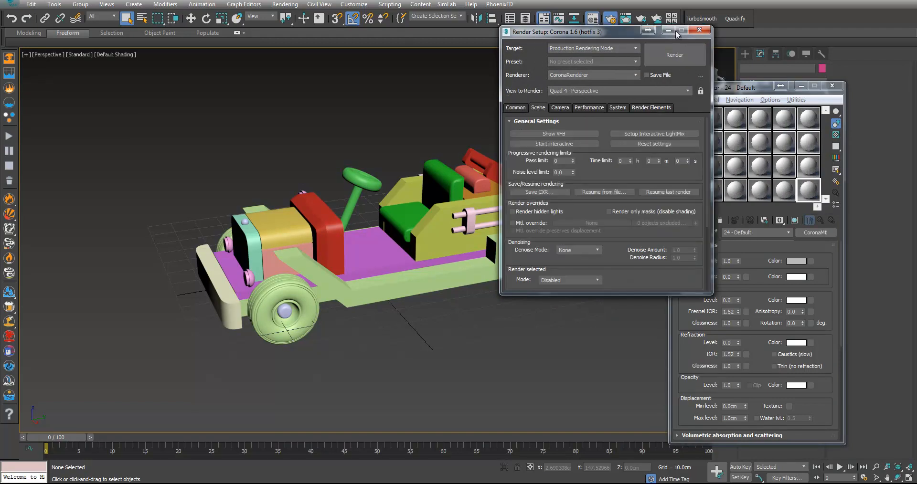
click(699, 29)
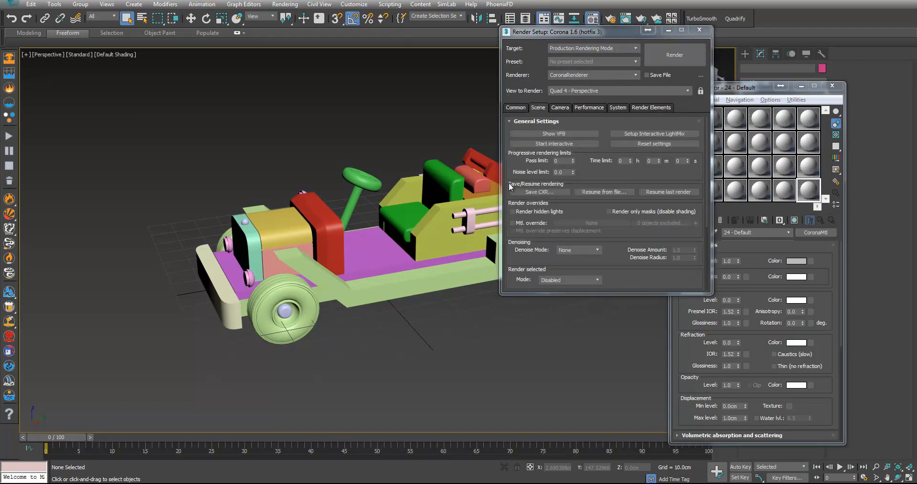
- Assign the wood bitmap as an instance to the diffuse color of the Corona material 24 - Default
mouse_move(550, 219)
middle_down()
mouse_move(538, 224)
mouse_move(555, 229)
middle_up()
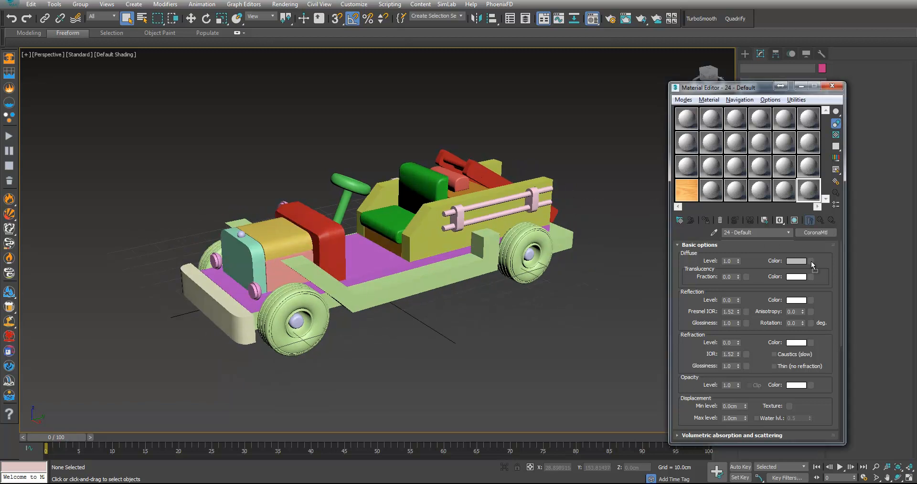
drag(809, 262, 810, 262)
click(738, 298)
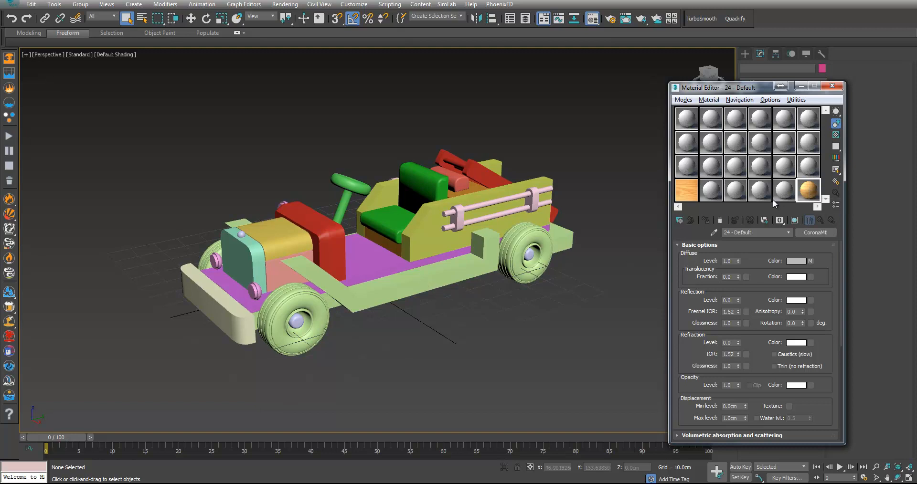
- Apply the wood Corona material to the truck's chassis base, display its texture in the viewport and hide the grid
click(425, 285)
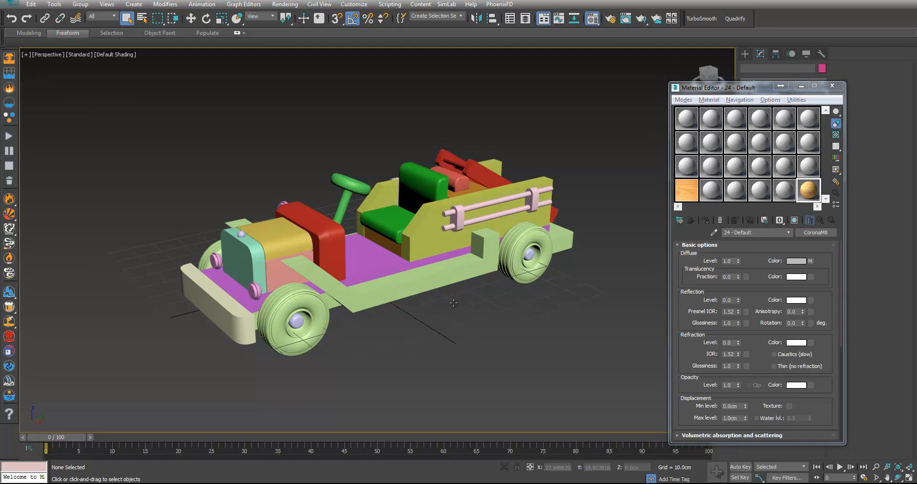
alt+middle_drag(451, 300, 452, 325)
click(596, 273)
drag(808, 191, 436, 280)
alt+middle_drag(442, 291, 372, 241)
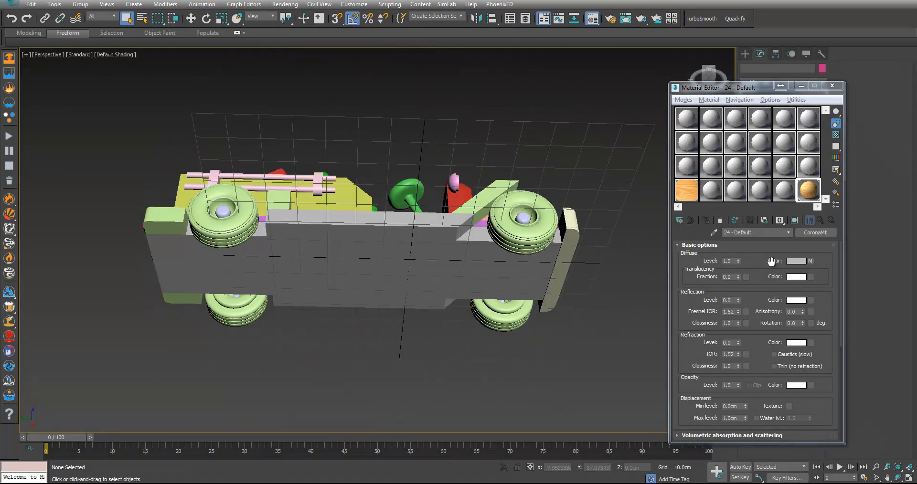
click(795, 220)
alt+middle_drag(511, 229, 460, 234)
key(g)
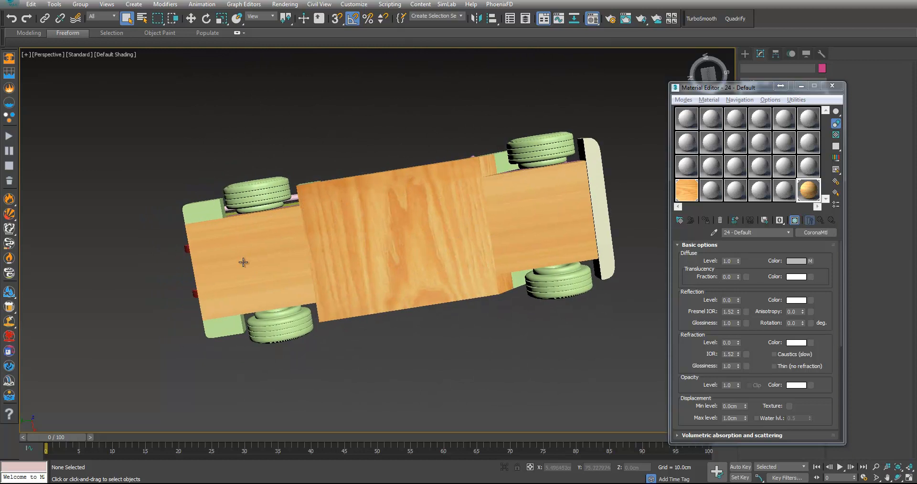
- Add a UVW Map modifier to the chassis base and set its mapping to Box
click(433, 222)
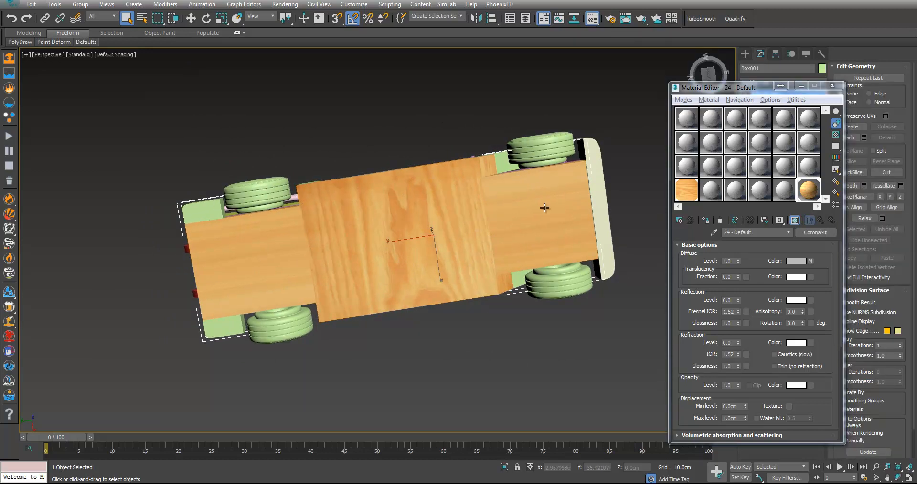
click(800, 86)
alt+middle_drag(564, 186, 545, 227)
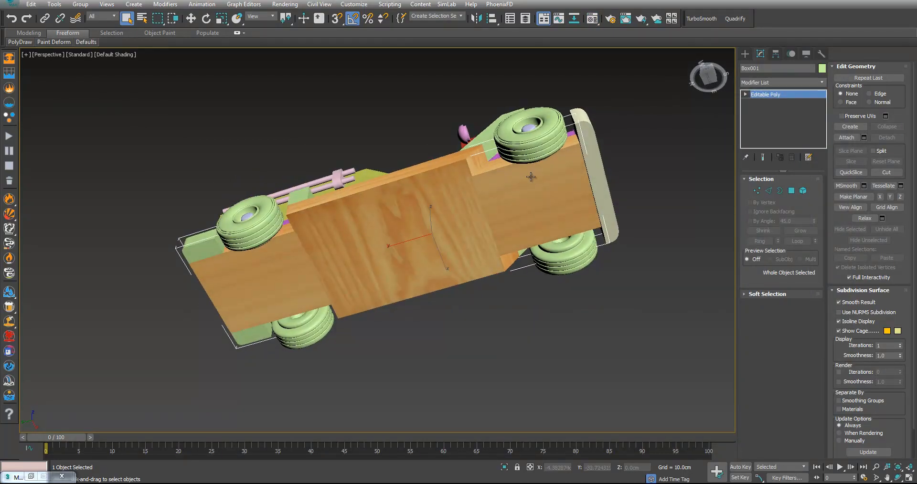
click(822, 83)
drag(821, 123, 819, 358)
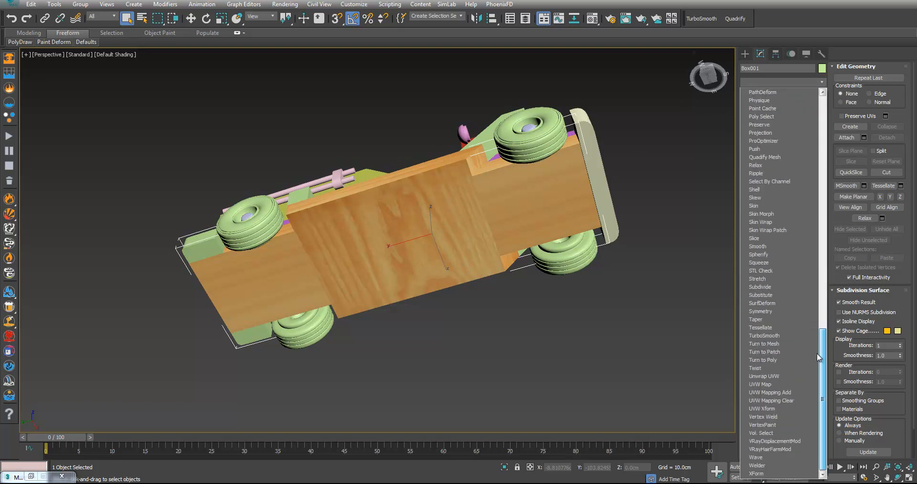
click(750, 384)
key(alt)
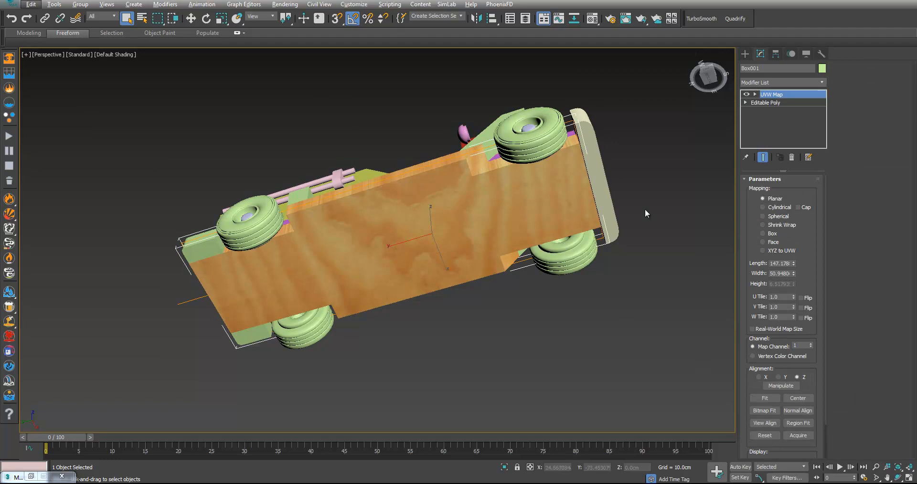
click(770, 233)
- Rotate the chassis base's UVW Map gizmo a quarter turn horizontally and fit it to the object
alt+middle_drag(537, 203, 545, 293)
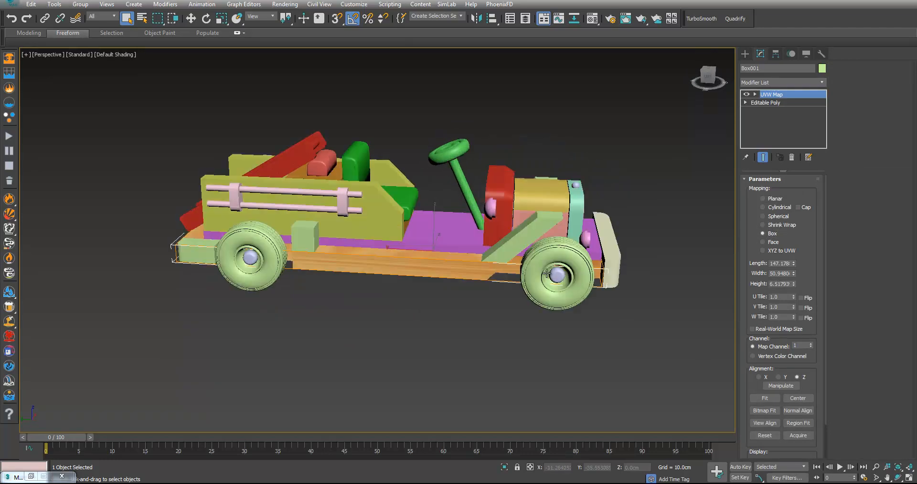
key(e)
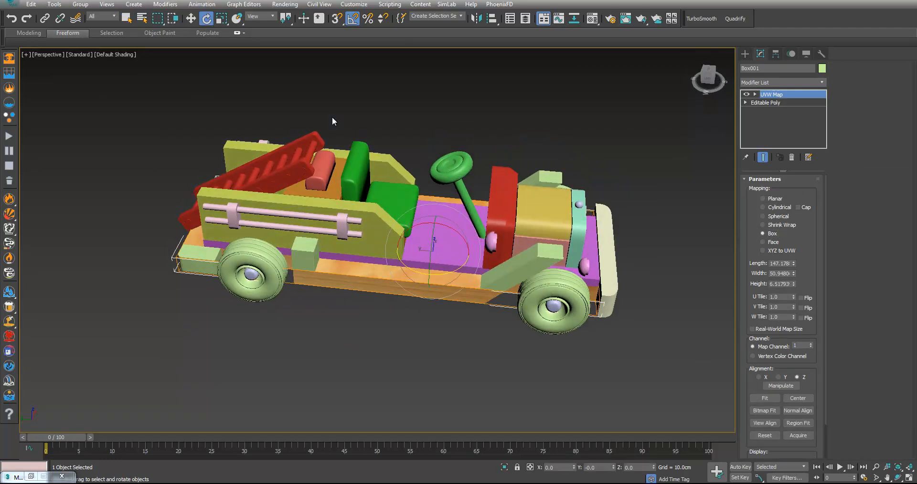
drag(444, 272, 466, 271)
right_click(467, 270)
click(790, 97)
drag(406, 260, 454, 259)
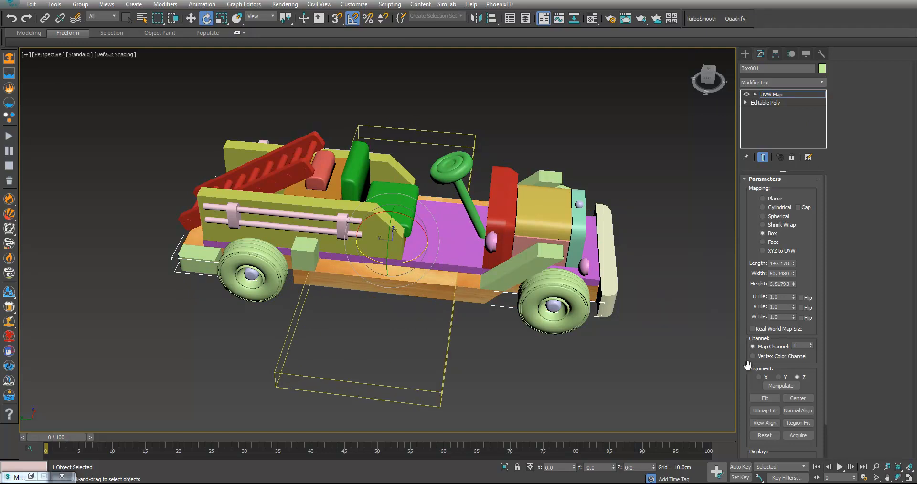
click(765, 398)
- Scale the UVW Map gizmo to adjust the wood grain proportions on the underside and edges of the chassis base
alt+middle_drag(587, 348, 572, 261)
key(r)
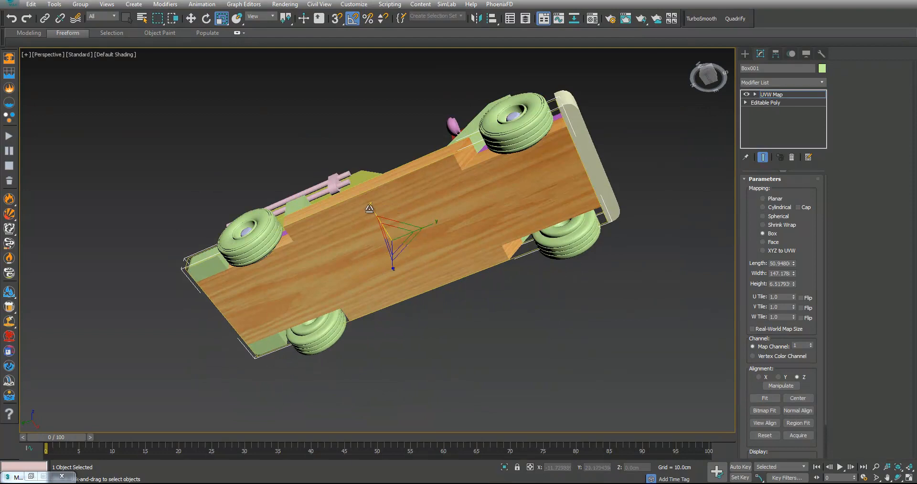
drag(369, 206, 366, 193)
drag(427, 227, 385, 243)
alt+middle_drag(386, 242, 393, 172)
drag(380, 175, 394, 21)
alt+middle_drag(466, 225, 505, 128)
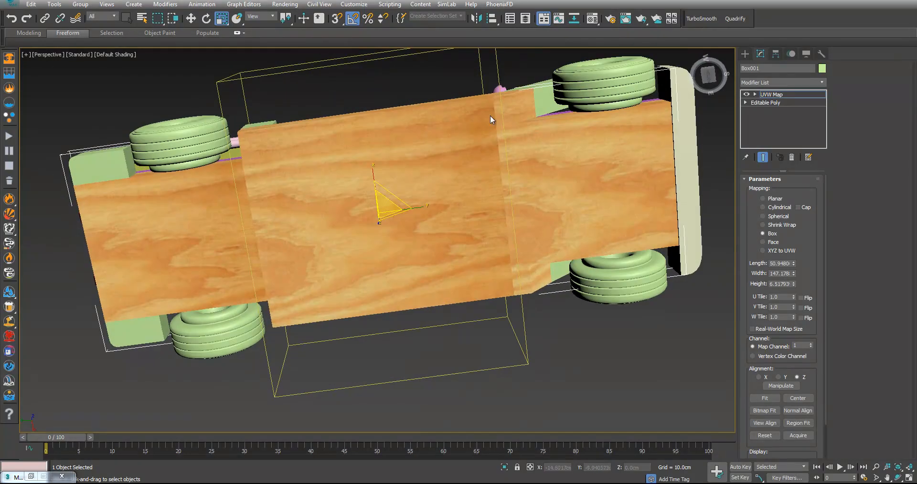
- Move the UVW Map gizmo to shift the wood pattern across the chassis base
middle_drag(341, 201, 530, 219)
key(w)
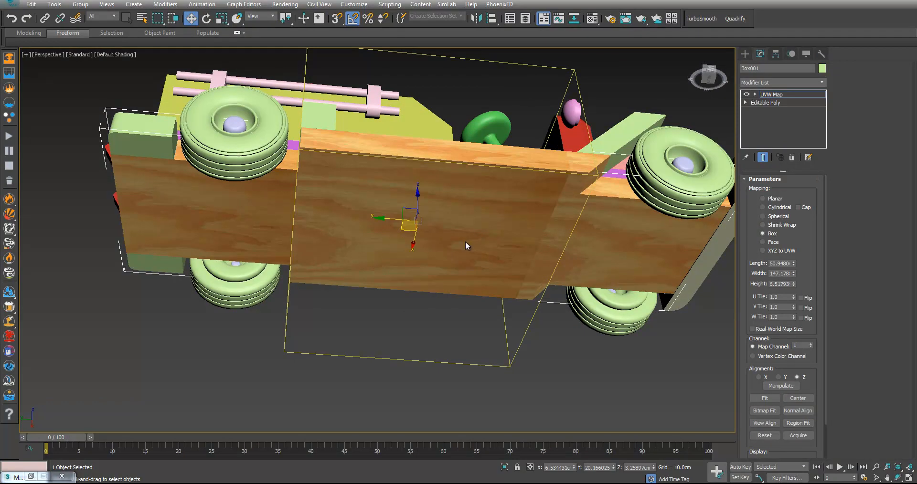
drag(392, 229, 704, 196)
- Scale the chassis base's UVW Map gizmo and shift it slightly to refine the wood grain along the side edge
alt+middle_drag(590, 235, 571, 271)
key(r)
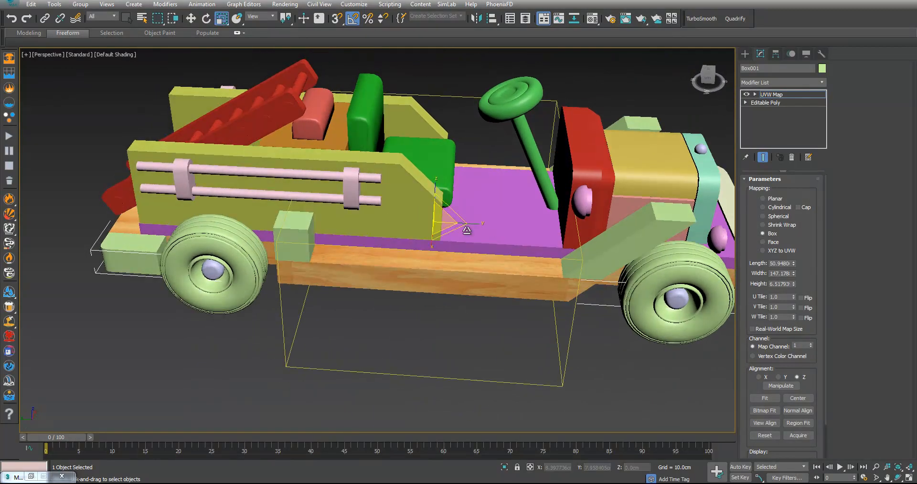
drag(479, 223, 472, 228)
alt+middle_drag(519, 299, 503, 300)
drag(466, 237, 470, 238)
key(w)
drag(405, 221, 407, 223)
- Rescale the chassis base's UVW Map gizmo to fine-tune the grain on the opposite side, and leave gizmo editing
alt+middle_drag(408, 223, 588, 239)
key(r)
drag(403, 179, 428, 202)
mouse_move(428, 202)
alt+middle_down()
mouse_move(464, 214)
mouse_move(454, 250)
mouse_move(454, 268)
mouse_move(466, 250)
mouse_move(462, 271)
alt+middle_up()
key(F4)
key(F4)
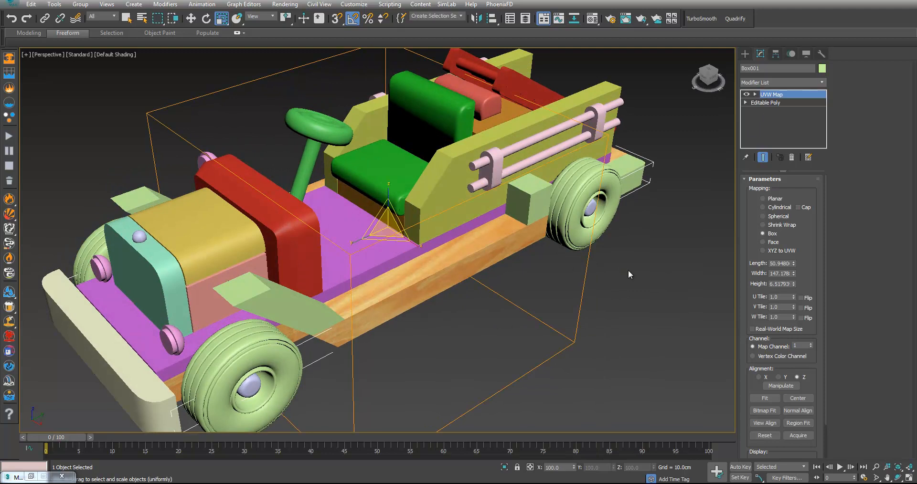
- Show edged faces and add a UVW Map modifier with Box mapping to the slanted front fenders
click(629, 271)
click(325, 304)
mouse_move(325, 304)
alt+middle_down()
mouse_move(441, 317)
mouse_move(461, 291)
mouse_move(571, 278)
alt+middle_up()
key(F4)
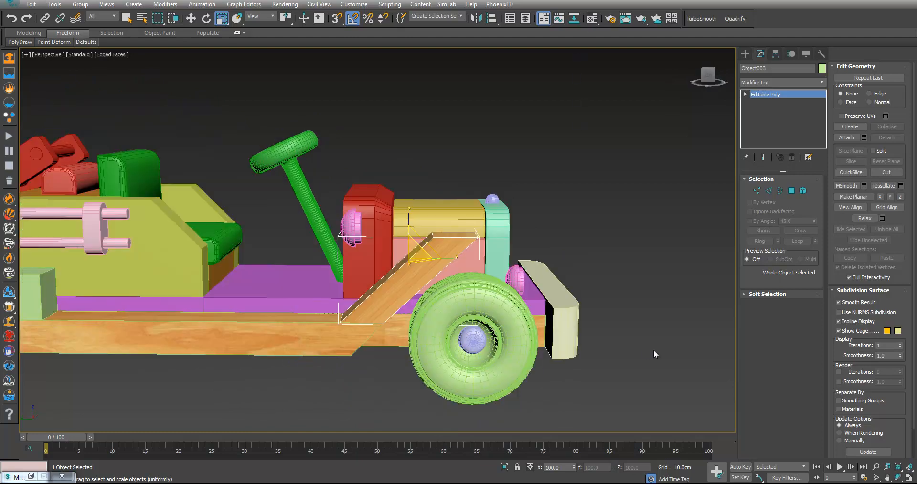
alt+middle_drag(653, 350, 657, 353)
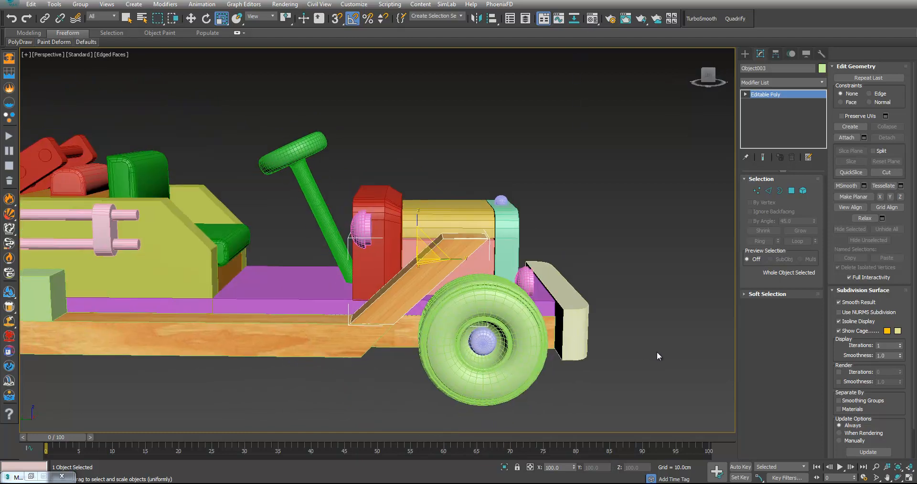
click(823, 82)
scroll(776, 385, down, 10)
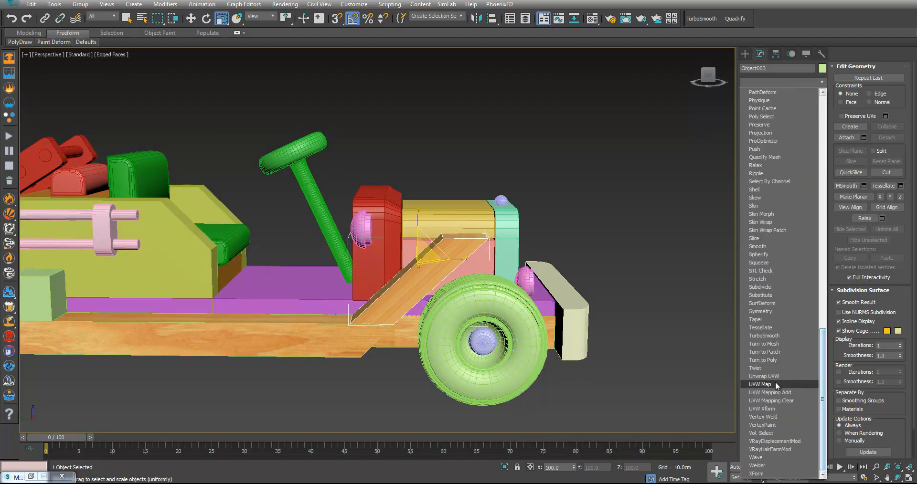
click(760, 384)
click(763, 233)
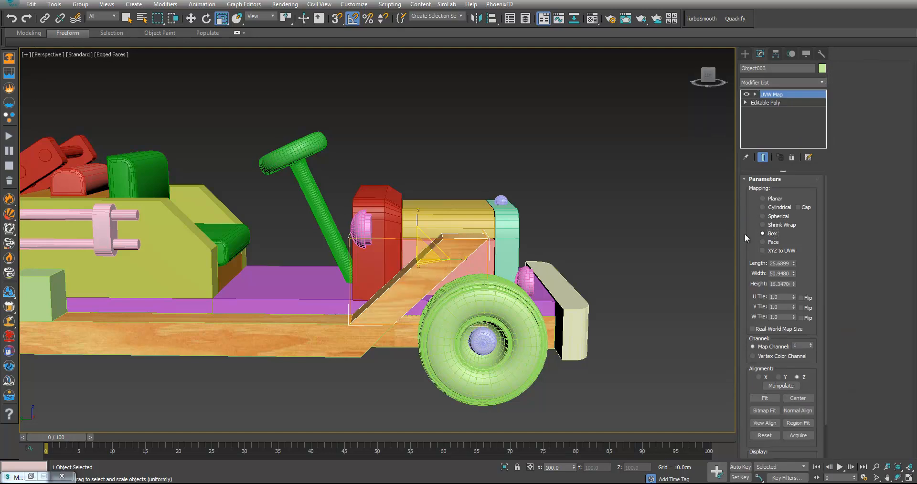
- Rotate the fenders' UVW Map gizmo and enlarge it uniformly to rescale the wood grain
click(771, 94)
key(e)
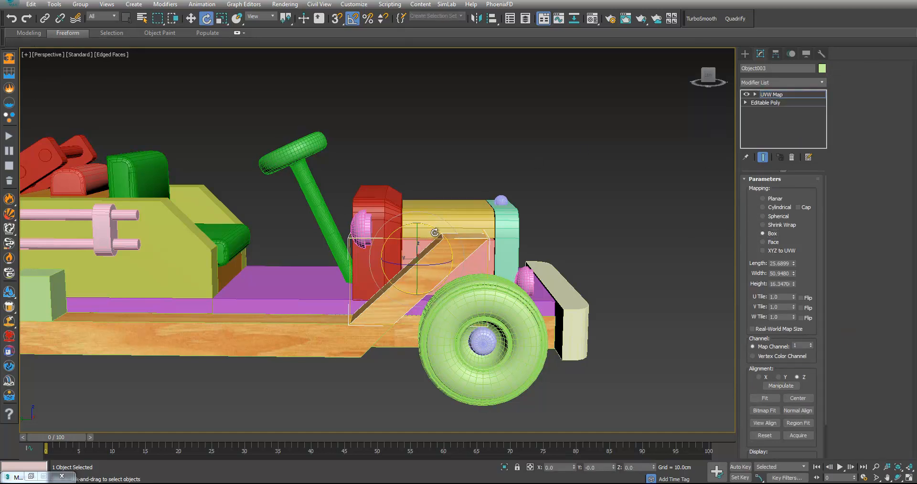
drag(431, 229, 496, 226)
key(r)
drag(430, 259, 476, 174)
- Rotate the fenders' UVW Map gizmo again in the Local coordinate system to redirect the grain along the slanted faces
alt+middle_drag(476, 174, 331, 235)
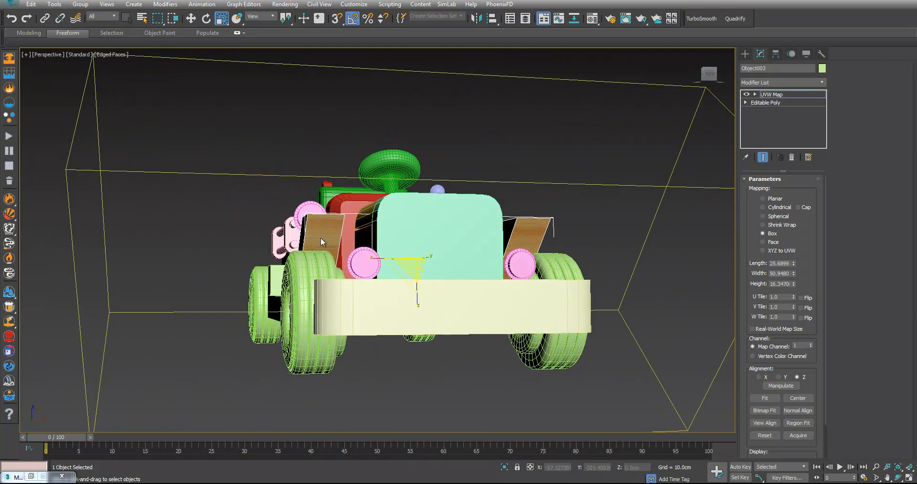
click(203, 20)
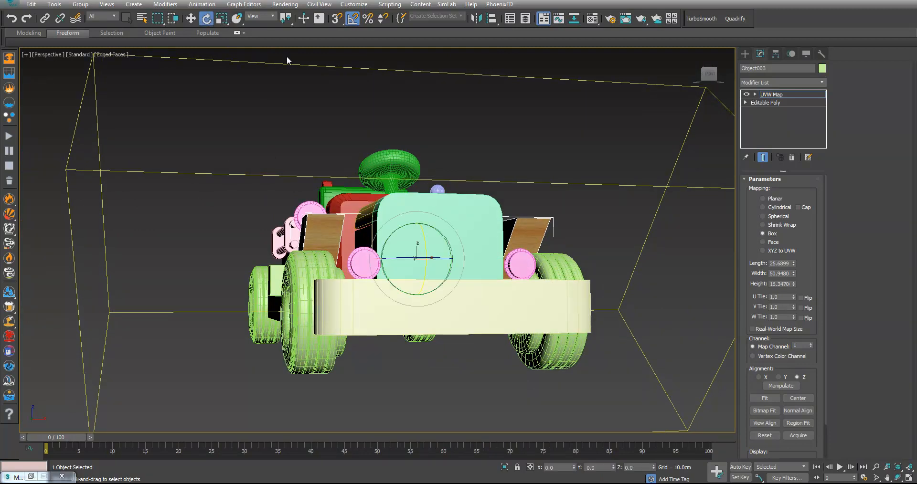
click(264, 20)
click(265, 51)
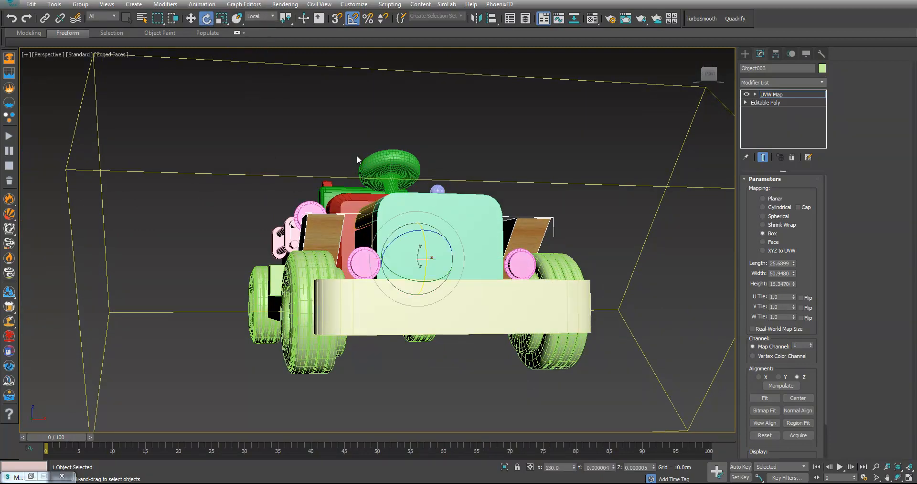
drag(401, 232, 446, 223)
alt+middle_drag(420, 225, 379, 277)
key(w)
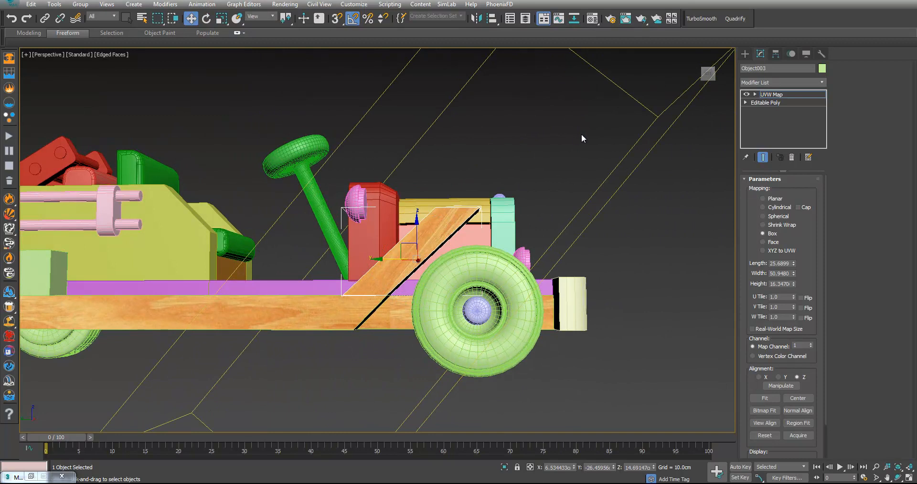
- Scale the fenders' UVW Map gizmo non-uniformly in the Local coordinate system to adjust the grain proportions
alt+middle_drag(524, 178, 412, 176)
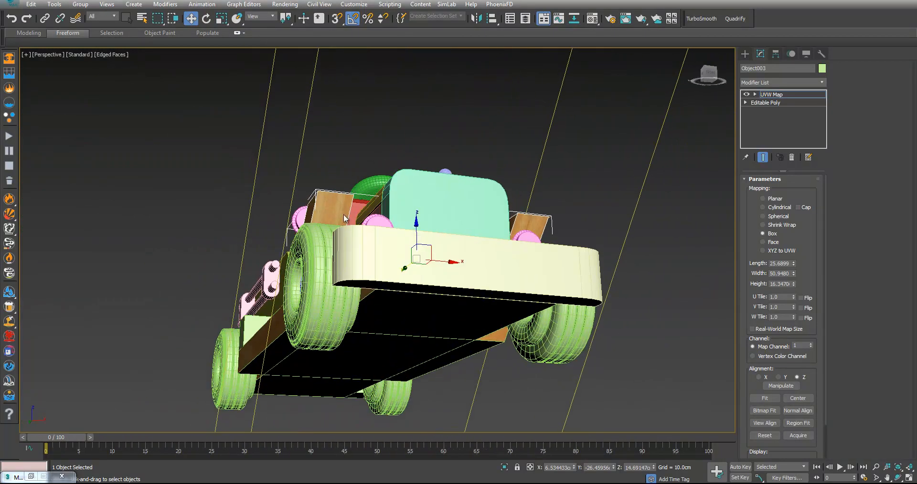
mouse_move(344, 174)
alt+middle_down()
mouse_move(303, 198)
mouse_move(342, 190)
alt+middle_up()
key(r)
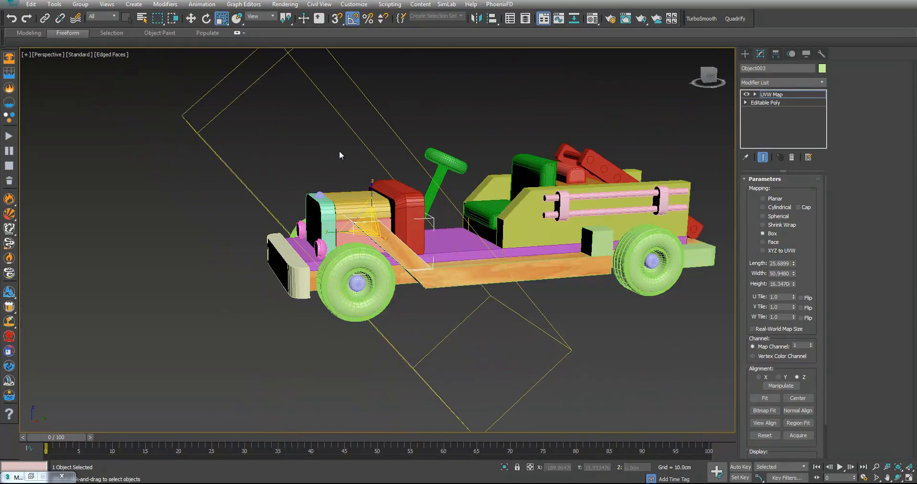
click(258, 16)
click(260, 51)
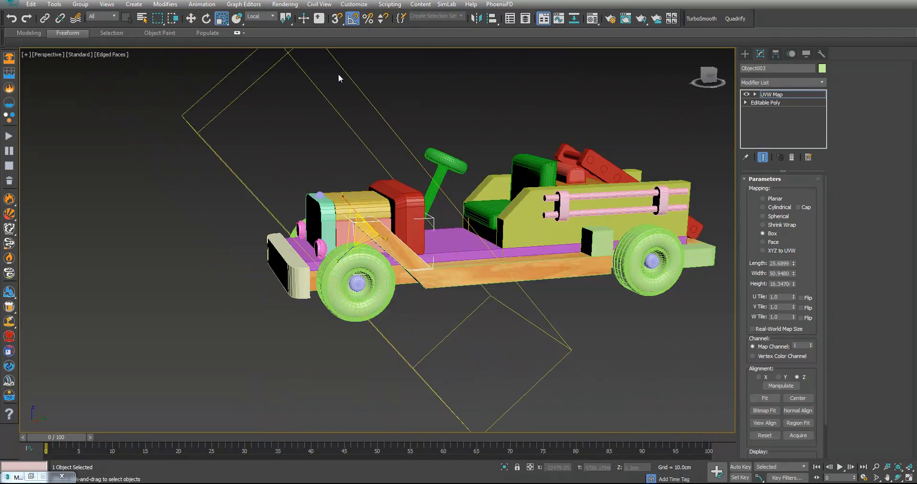
drag(341, 257, 379, 240)
alt+middle_drag(379, 240, 539, 230)
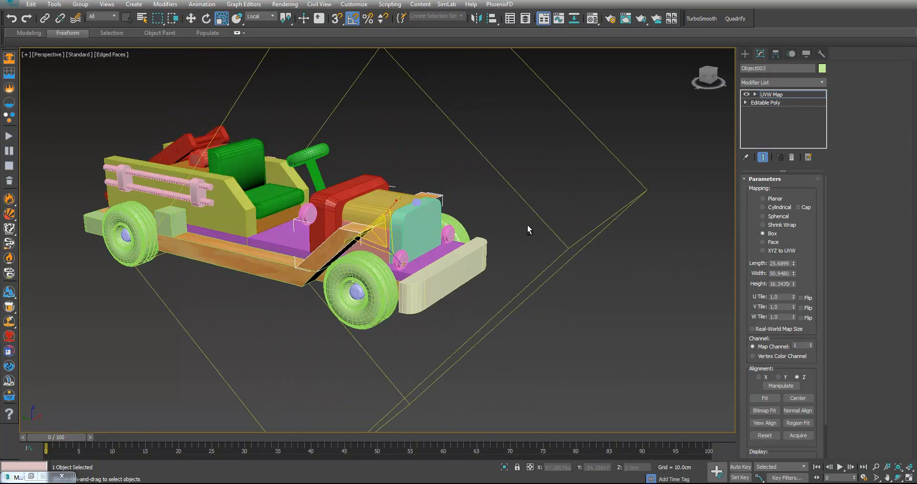
- Convert the fenders to Editable Poly to collapse their UVW mapping, and clear the selection
right_click(385, 207)
mouse_move(477, 307)
click(522, 313)
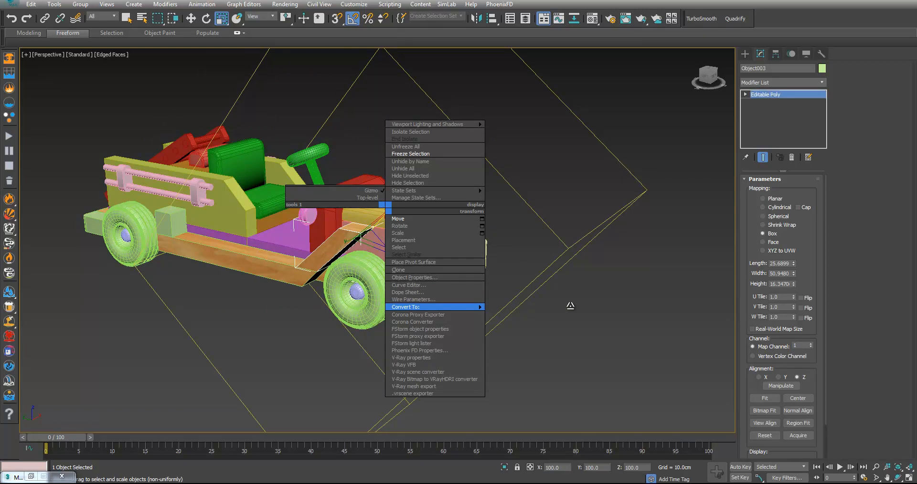
click(573, 303)
- Convert the chassis base to Editable Poly and clear the selection
middle_drag(517, 292, 616, 304)
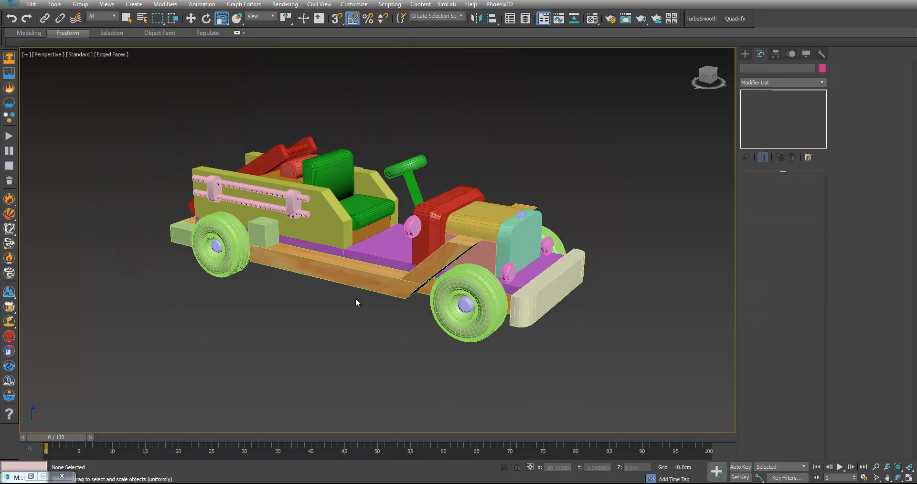
click(376, 279)
right_click(343, 277)
mouse_move(382, 377)
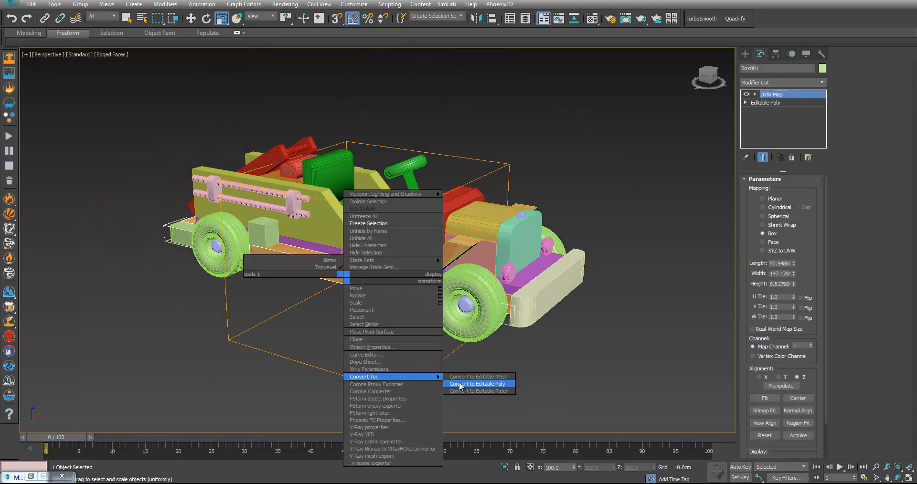
click(460, 384)
click(552, 340)
- Attach both side blocks and the rear corner pieces to the front bumper
scroll(535, 342, up, 5)
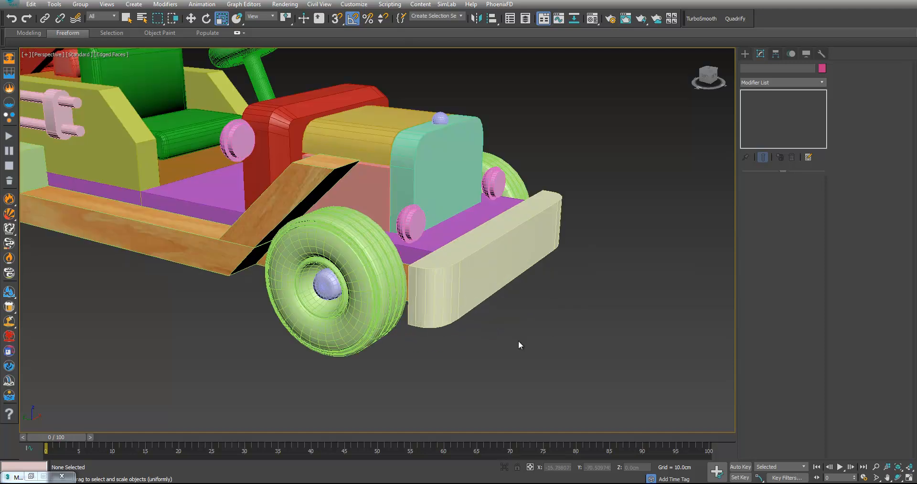
click(470, 269)
scroll(470, 269, down, 4)
alt+middle_drag(470, 269, 484, 252)
scroll(500, 288, down, 3)
click(846, 138)
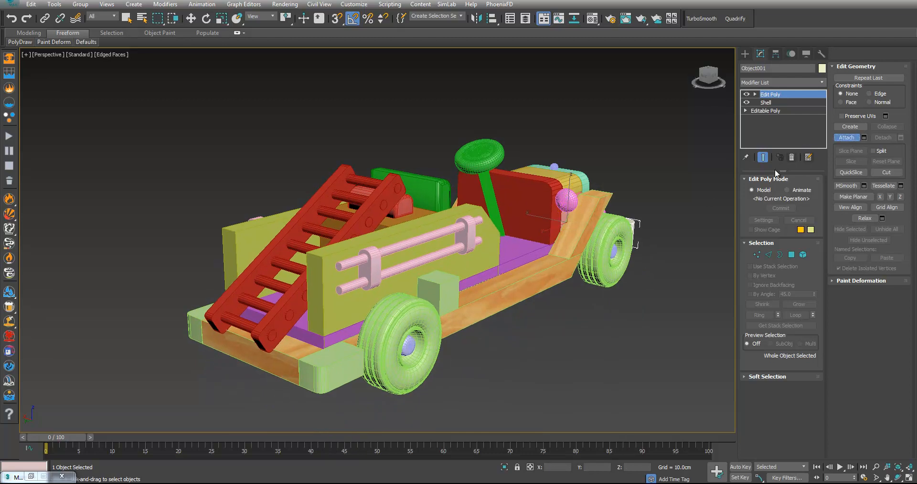
click(446, 299)
click(352, 366)
alt+middle_drag(352, 366, 405, 369)
click(463, 312)
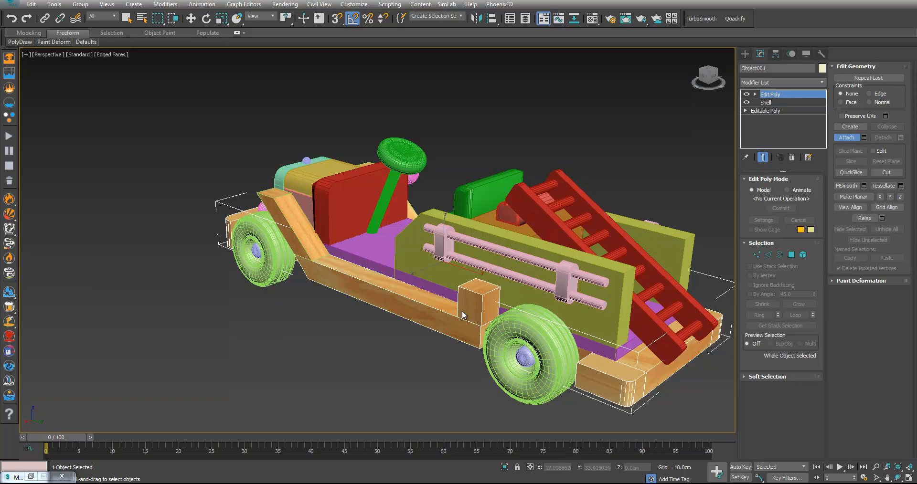
- Try moving the combined bumper and blocks upward as one object, and cancel the move
key(w)
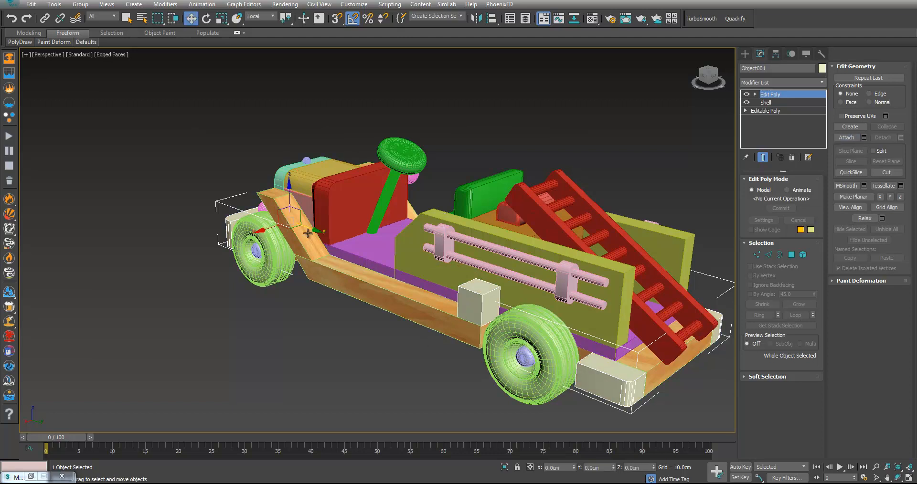
drag(287, 199, 348, 55)
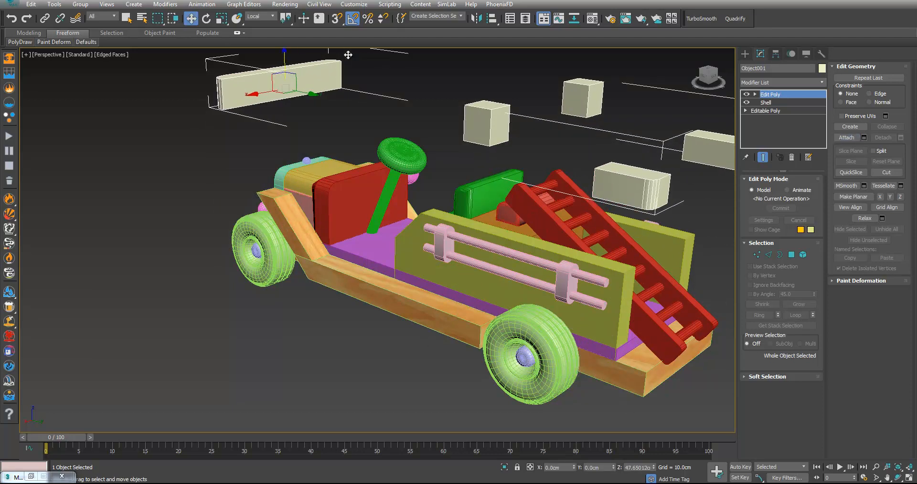
right_click(348, 55)
alt+middle_drag(333, 186, 432, 178)
mouse_move(477, 231)
alt+middle_down()
mouse_move(456, 220)
mouse_move(463, 226)
alt+middle_up()
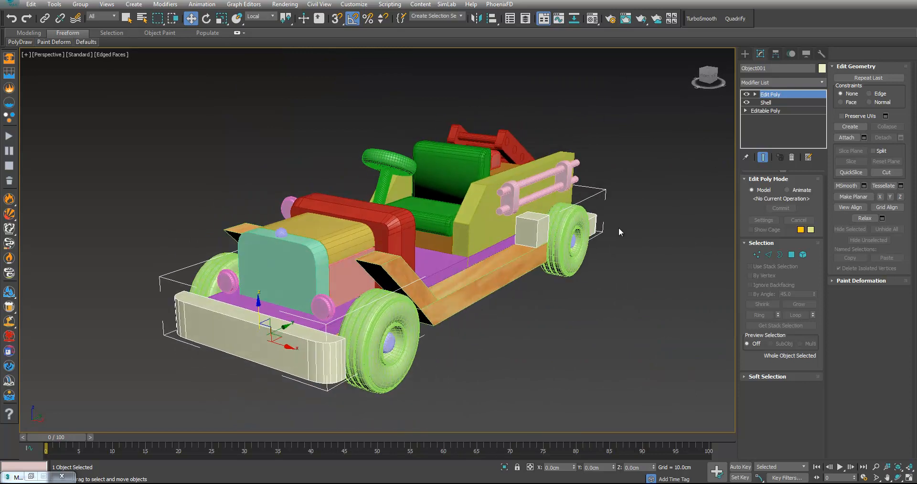
- Load the wood image starting with 15156762 from the Tutorial3 folder into a new material and place its bitmap in a sample slot
click(591, 21)
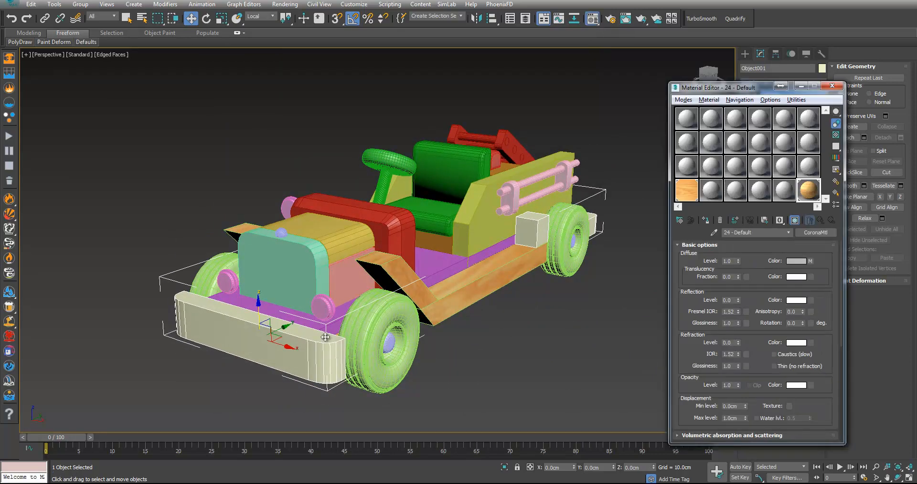
click(154, 483)
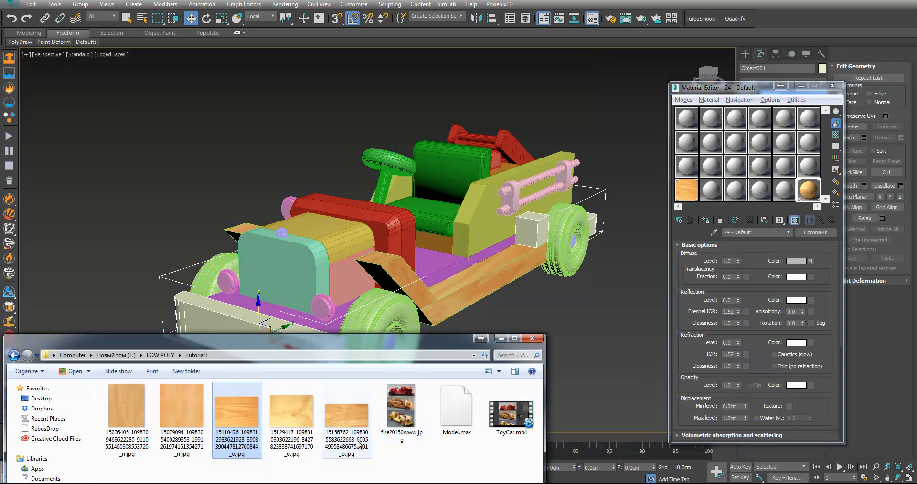
drag(349, 422, 621, 243)
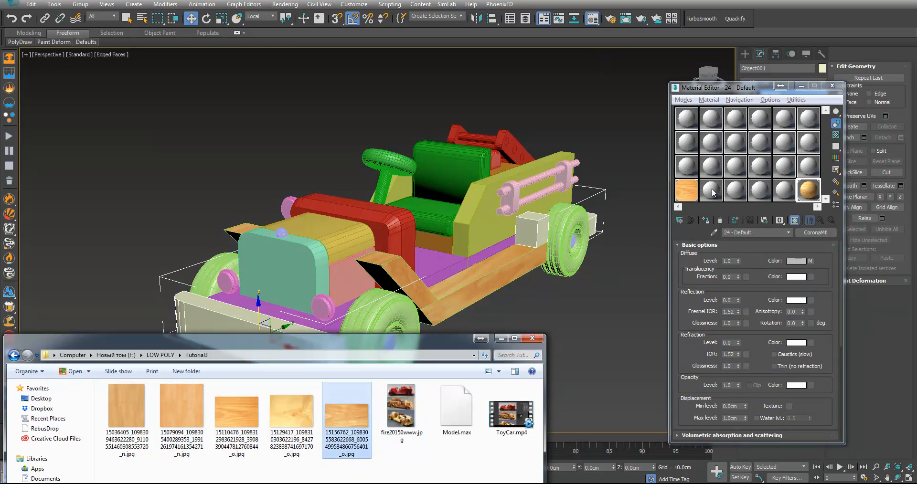
drag(710, 189, 709, 192)
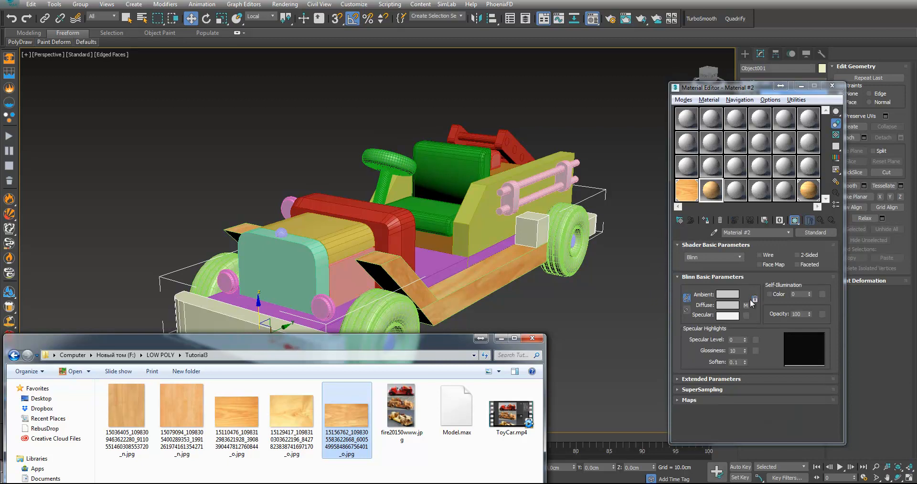
drag(745, 305, 714, 190)
key(Return)
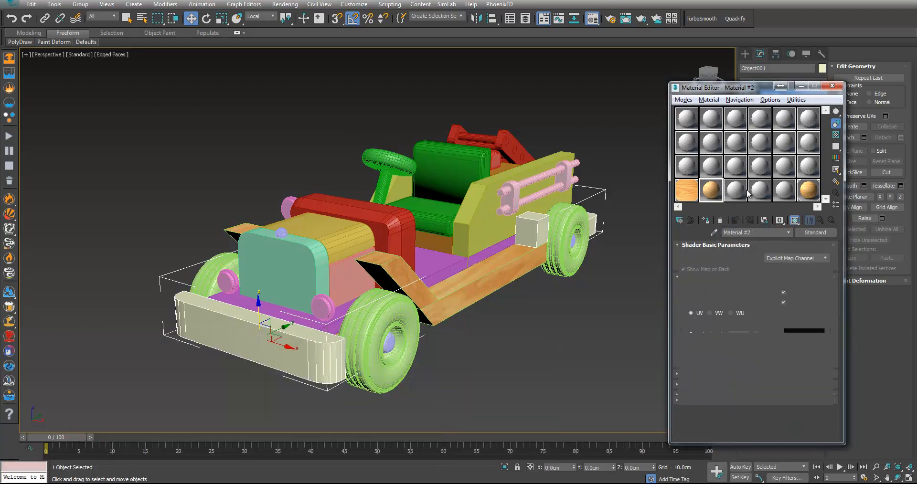
- Copy the wood Corona material to a free sample slot and name it 24 - Default2
drag(810, 194, 782, 194)
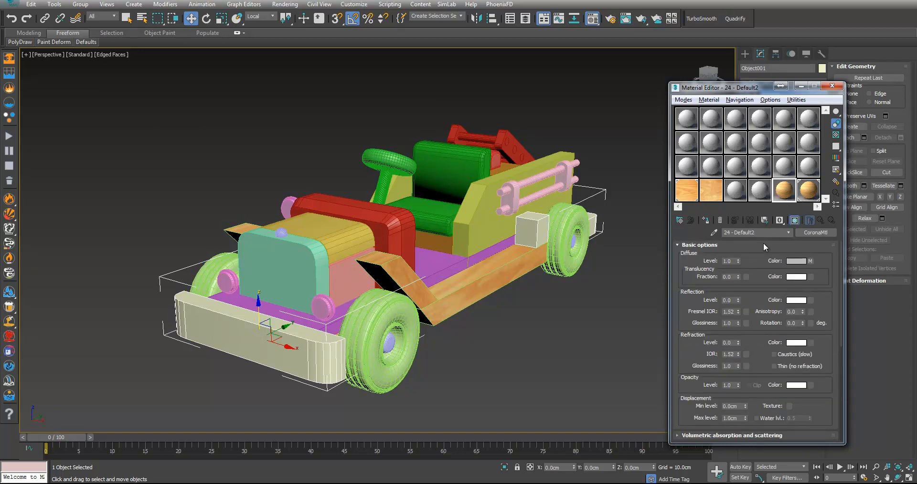
click(763, 244)
click(763, 242)
- Use the new wood bitmap as the diffuse map of 24 - Default2 and assign the material to the bumper and blocks
drag(811, 260, 811, 261)
click(738, 295)
click(703, 222)
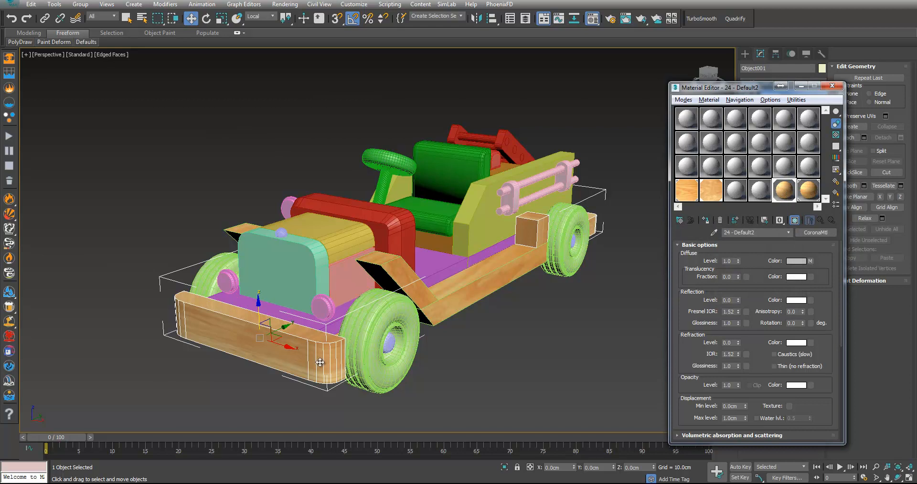
click(801, 87)
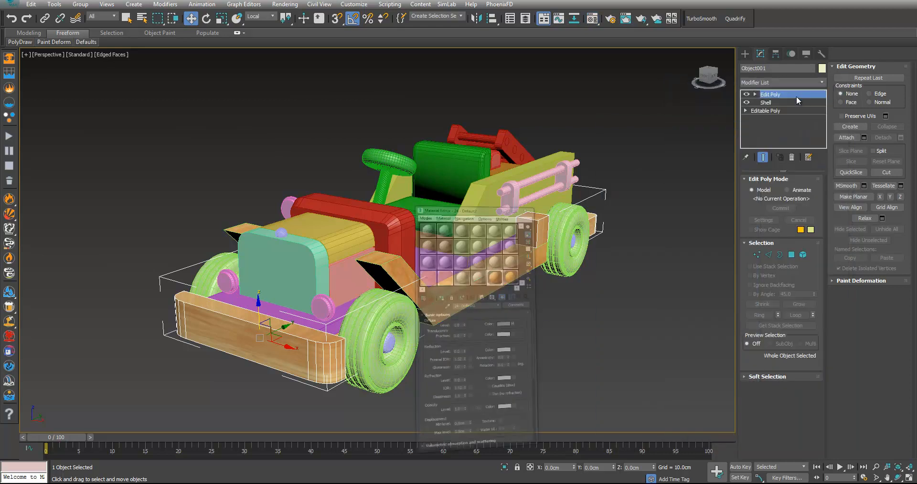
- Add a UVW Map modifier to the combined bumper and blocks and set its mapping to Box
click(823, 84)
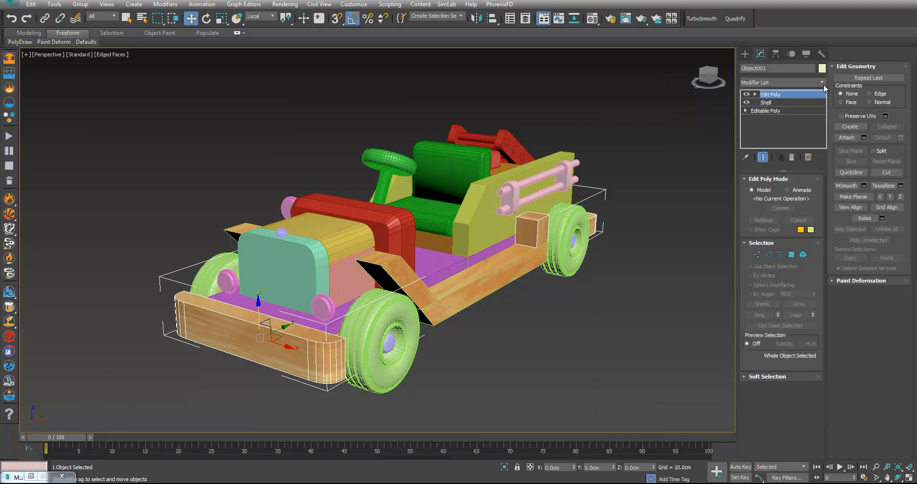
drag(823, 128, 829, 405)
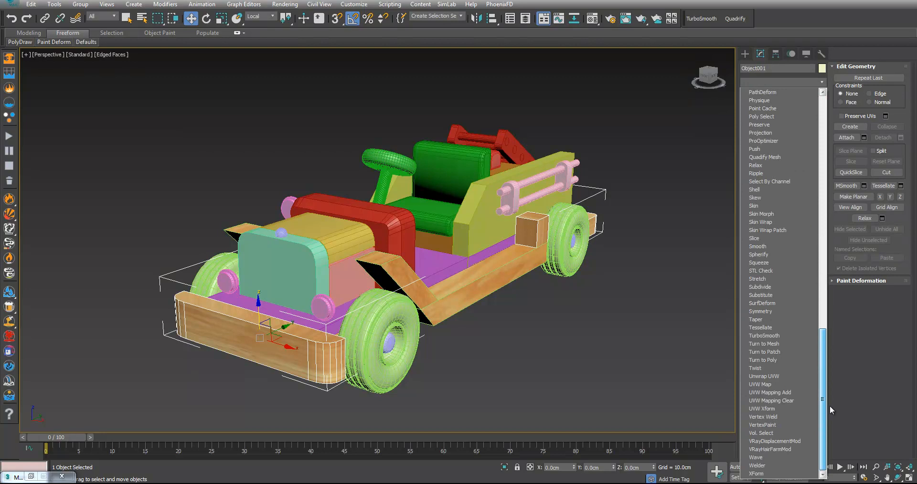
click(761, 384)
click(763, 233)
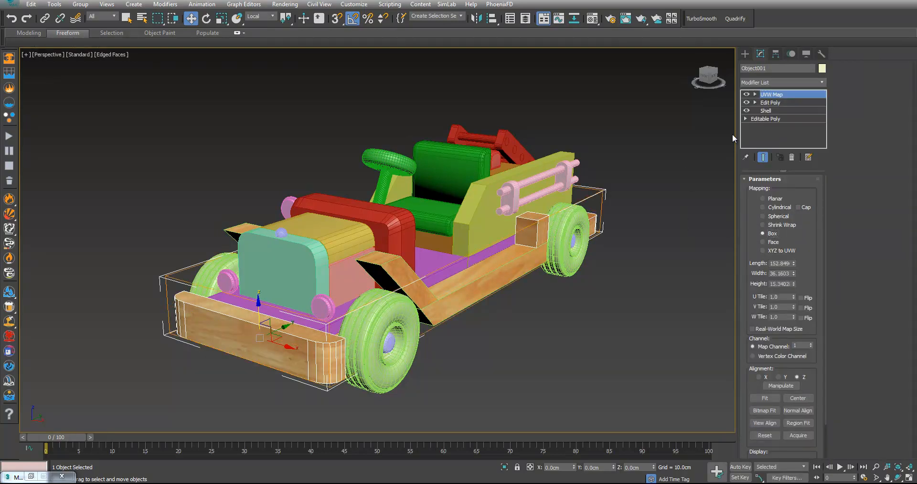
- Scale the UVW Map gizmo of the bumper and blocks up well beyond the truck to enlarge the wood grain
key(1)
key(r)
drag(422, 220, 447, 125)
drag(459, 268, 422, 245)
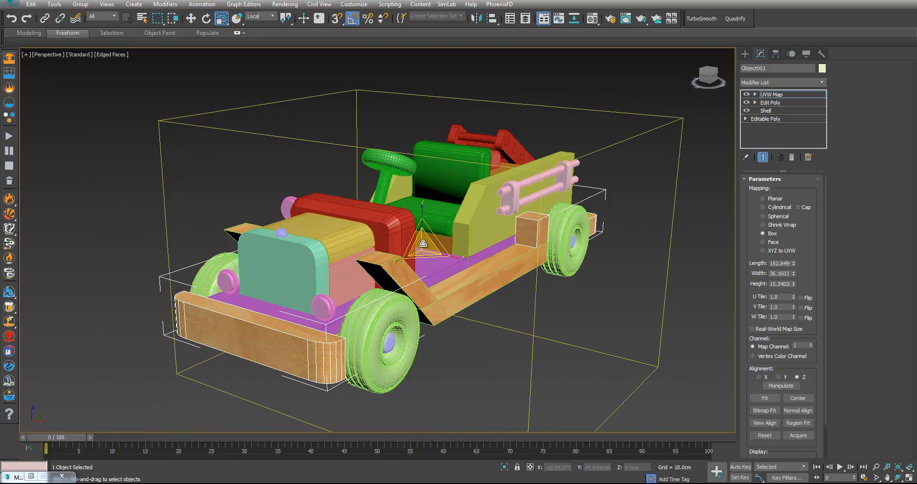
mouse_move(428, 244)
alt+middle_down()
mouse_move(532, 251)
mouse_move(434, 253)
alt+middle_up()
key(F4)
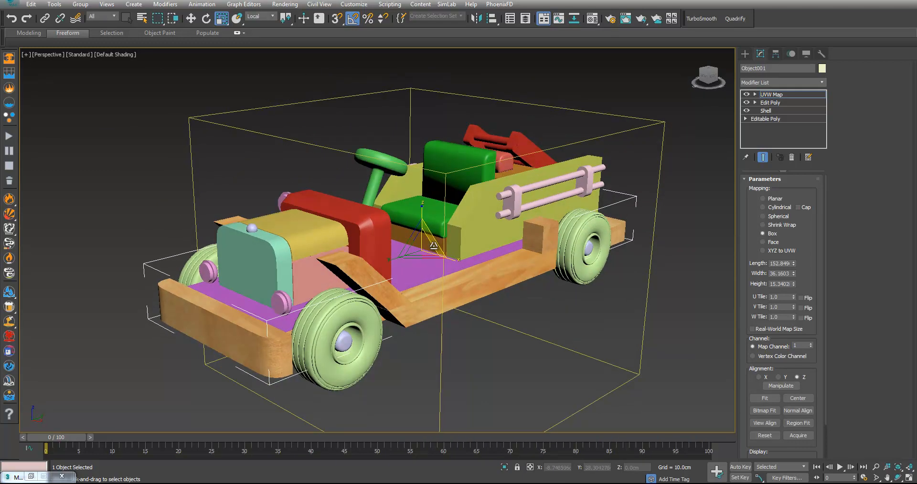
drag(433, 239, 465, 270)
key(e)
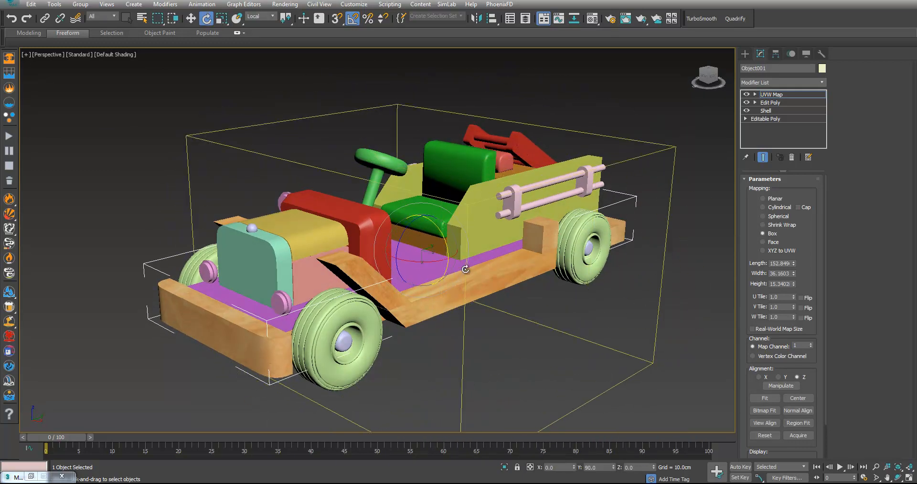
- Scale the bumper and blocks' mapping gizmo to 88% along Z and move it to shift the wood grain
alt+middle_drag(494, 270, 393, 266)
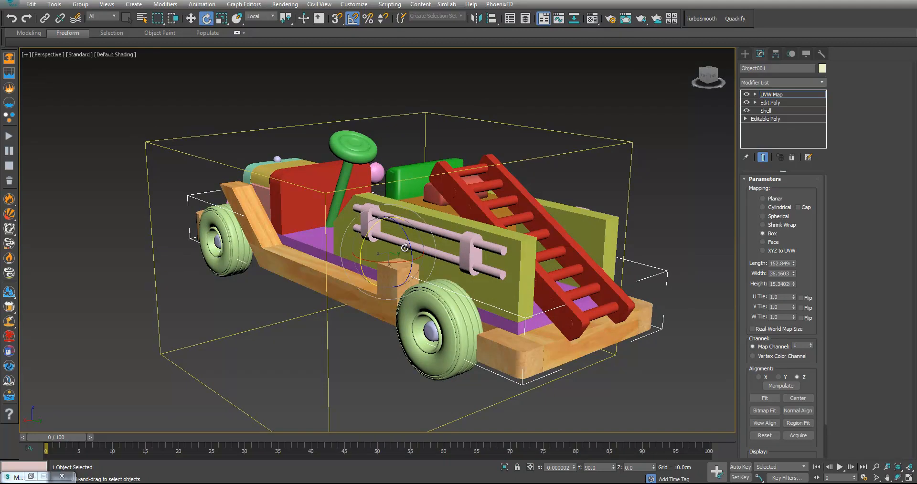
key(r)
drag(359, 260, 362, 258)
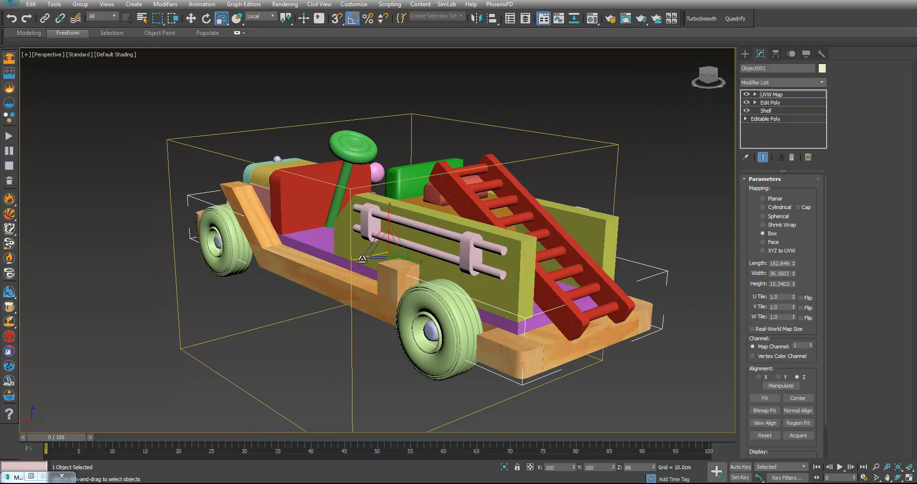
alt+middle_drag(389, 216, 509, 221)
key(w)
drag(401, 237, 378, 221)
alt+middle_drag(415, 234, 377, 264)
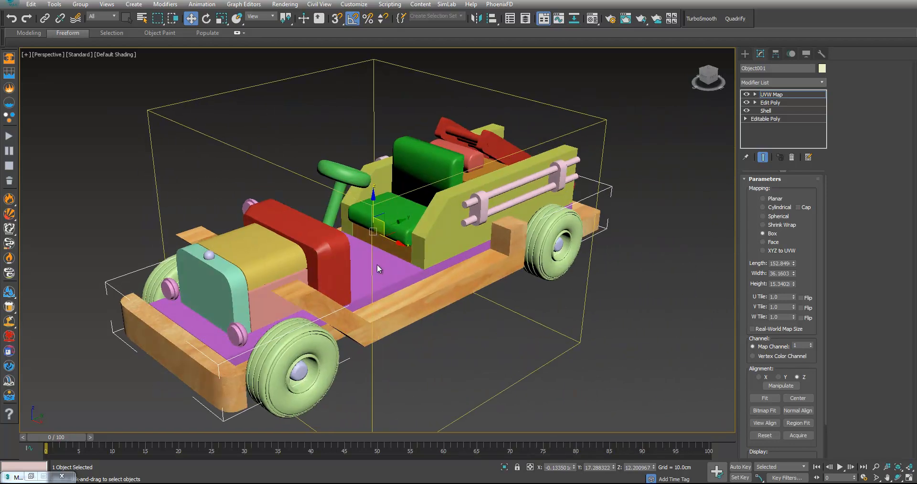
- Convert the combined bumper and blocks to an Editable Poly
right_click(377, 265)
mouse_move(455, 359)
click(492, 369)
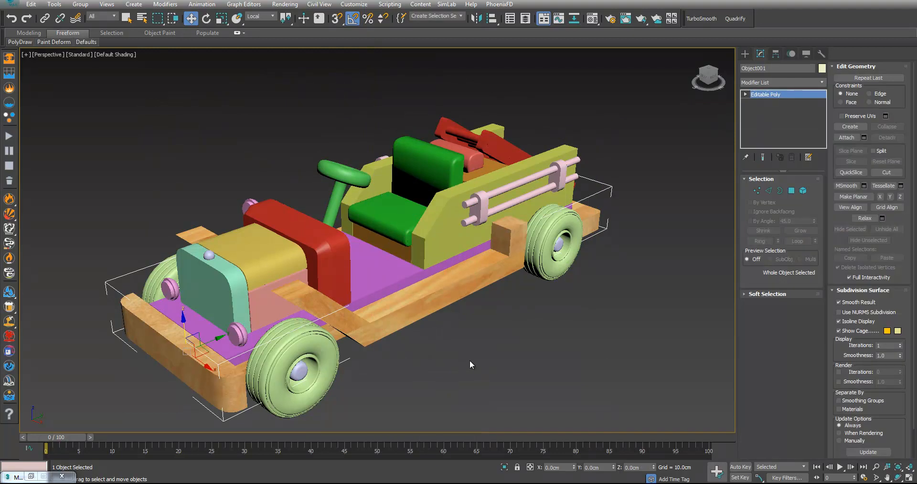
- Assign the pale green 13 - Default material to the wheels and minimize the Material Editor
middle_drag(491, 361, 500, 321)
click(500, 334)
middle_drag(433, 321, 434, 326)
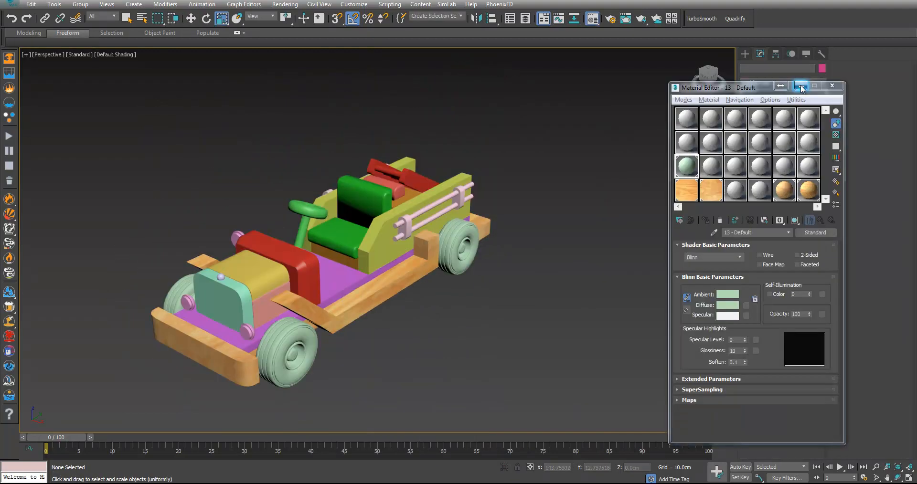
click(801, 86)
- Ungroup the wheel groups so that each wheel part can be edited separately
alt+middle_drag(559, 247, 536, 228)
click(524, 225)
alt+middle_drag(514, 293, 394, 296)
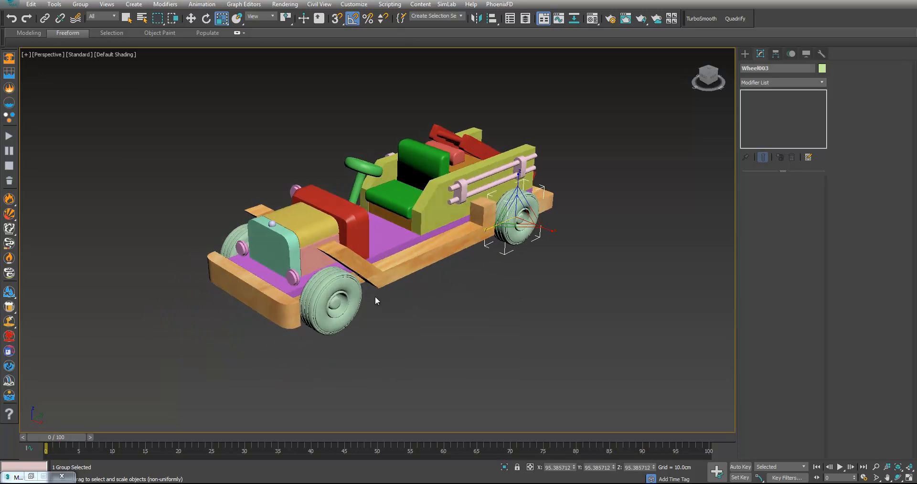
click(80, 5)
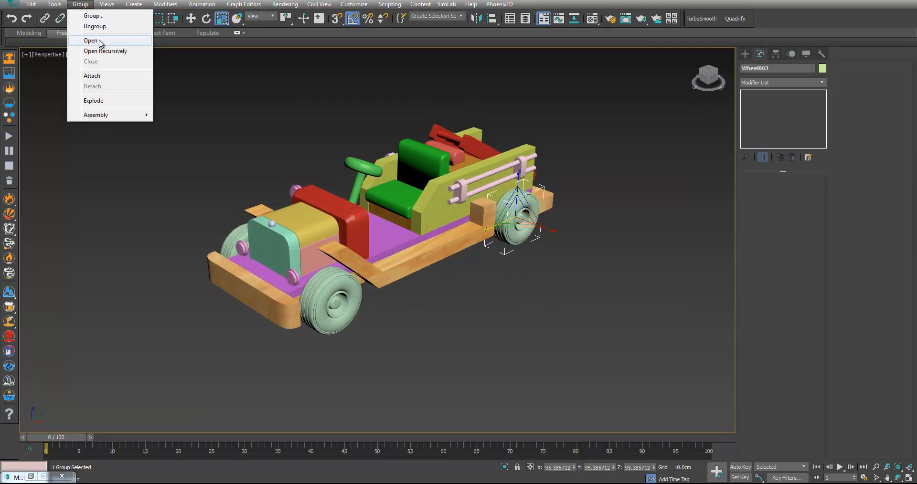
click(107, 29)
alt+middle_drag(297, 122, 323, 230)
click(497, 171)
ctrl+click(261, 123)
click(80, 4)
click(98, 26)
- Make the UVW Map modifier of one rear wheel unique and remove it from that wheel
click(528, 166)
alt+middle_drag(528, 166, 651, 128)
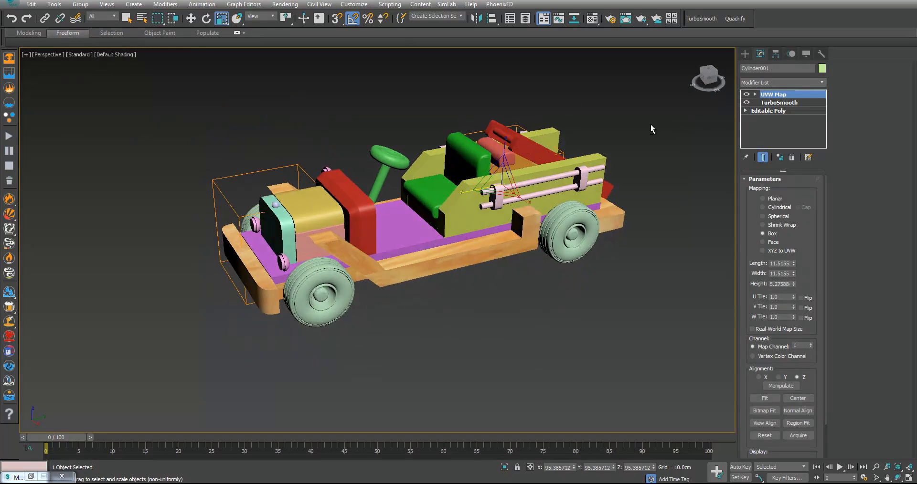
click(780, 157)
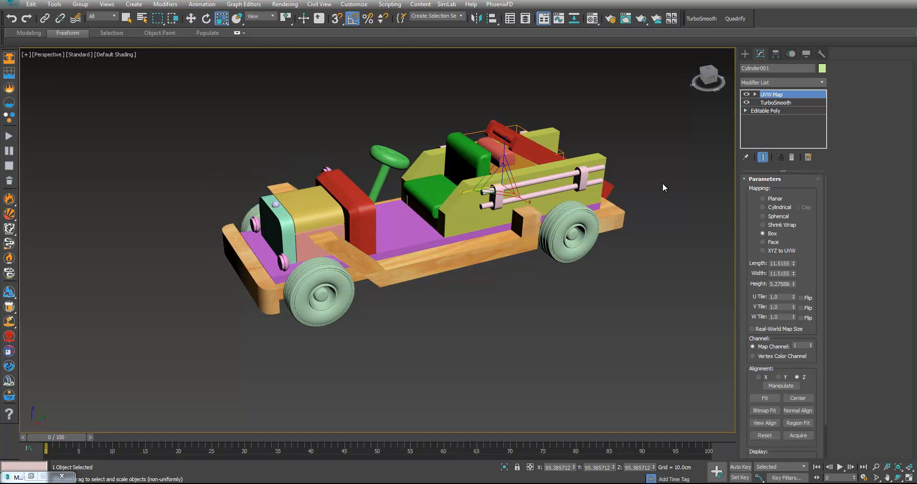
alt+middle_drag(501, 239, 476, 239)
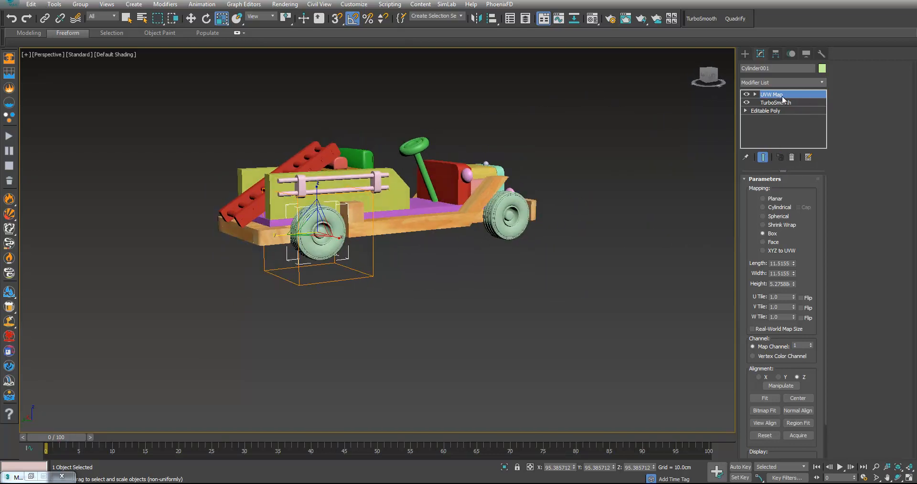
click(791, 158)
click(635, 211)
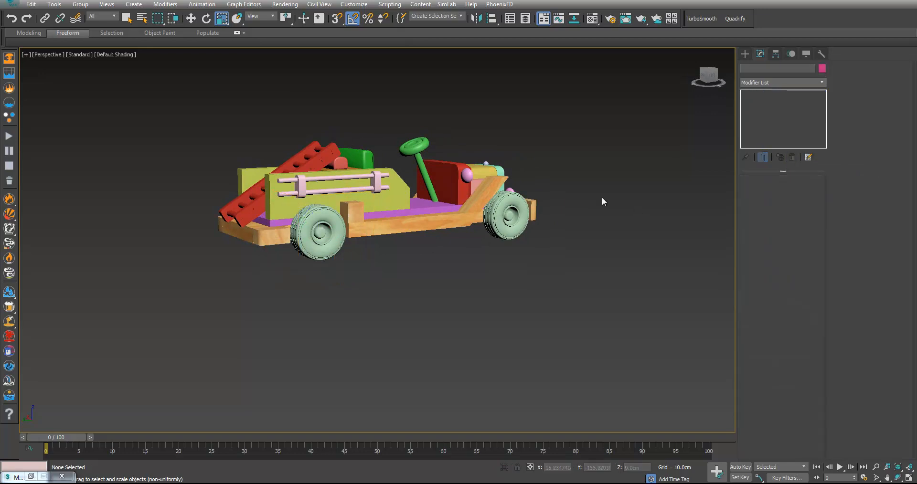
- Add a new UVW Map modifier to the rear wheel and set its mapping to Box
click(300, 256)
click(793, 84)
scroll(841, 300, down, 20)
scroll(832, 392, down, 3)
click(788, 386)
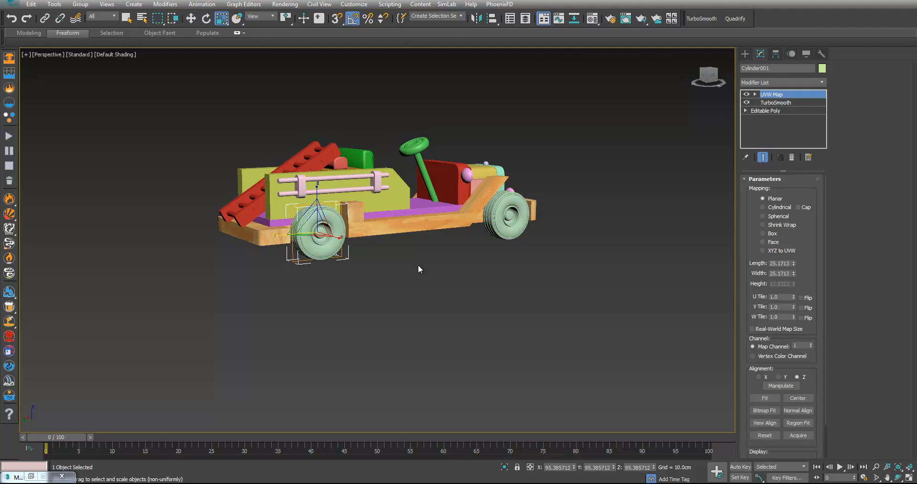
scroll(432, 287, up, 3)
click(762, 234)
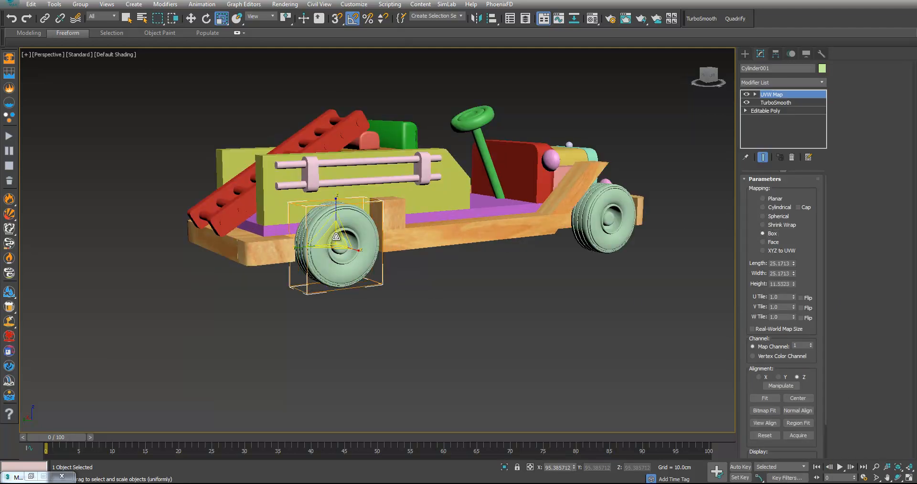
- Scale the rear wheel's UVW Map gizmo up to a box much larger than the wheel
click(786, 95)
drag(355, 249, 390, 257)
alt+middle_drag(391, 258, 375, 267)
drag(337, 214, 336, 190)
drag(309, 250, 320, 225)
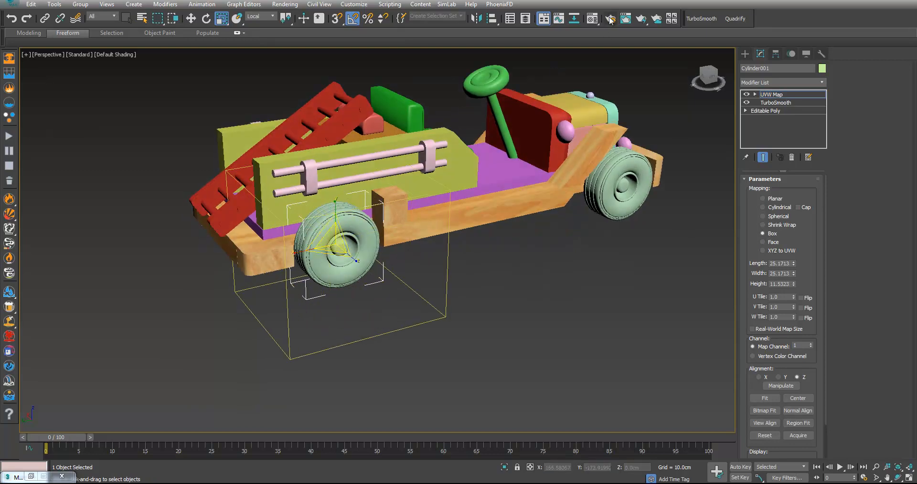
- Assign the wood Corona material 24 - Default to the rear wheel and check its grain from several sides
click(592, 23)
click(808, 189)
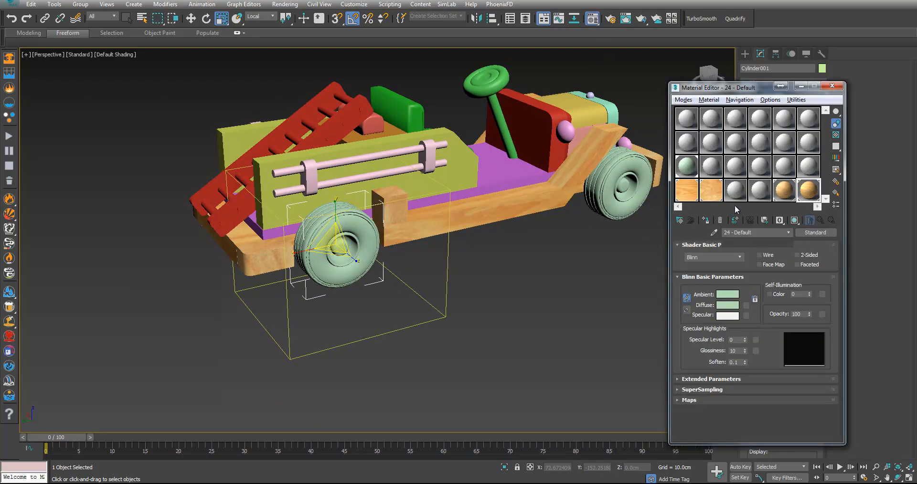
click(705, 220)
scroll(519, 279, up, 3)
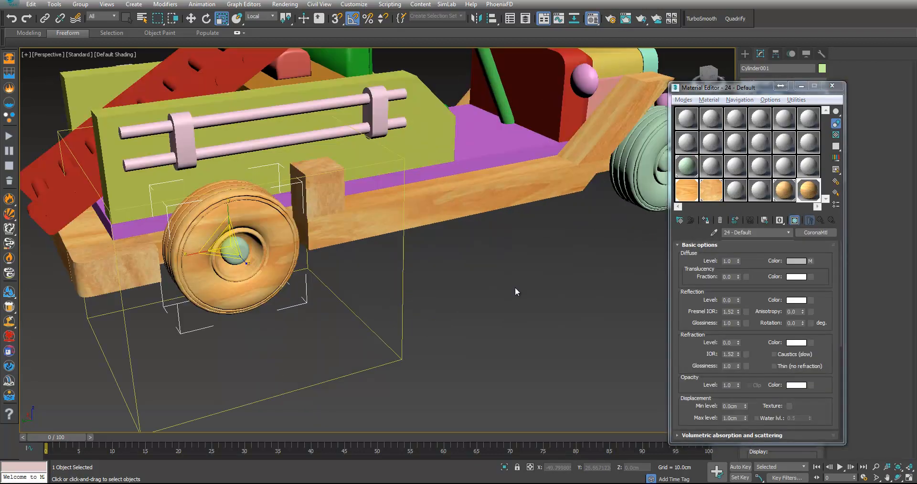
scroll(508, 277, down, 5)
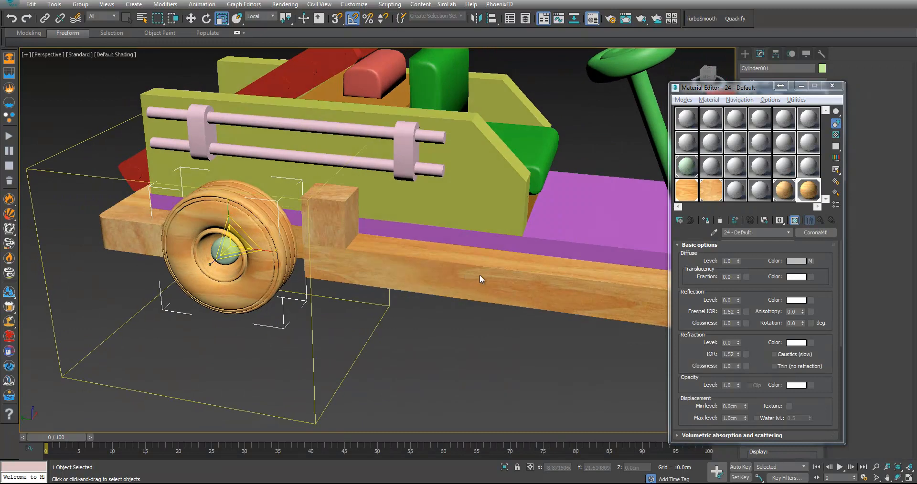
alt+middle_drag(306, 260, 345, 258)
scroll(362, 269, up, 3)
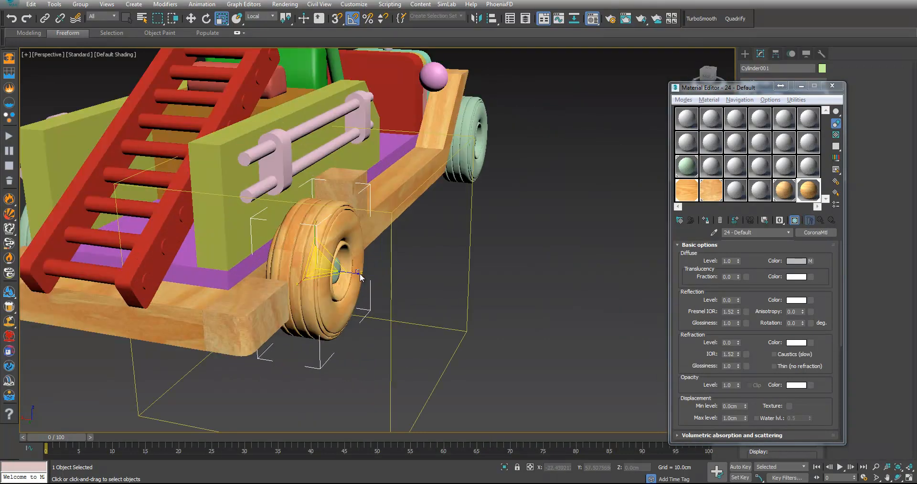
- Rotate the rear wheel's mapping gizmo so that the wood grain runs diagonally across the wheel
key(e)
drag(304, 260, 296, 297)
alt+middle_drag(296, 296, 313, 247)
alt+middle_drag(576, 167, 425, 215)
scroll(421, 215, down, 2)
middle_drag(483, 234, 436, 202)
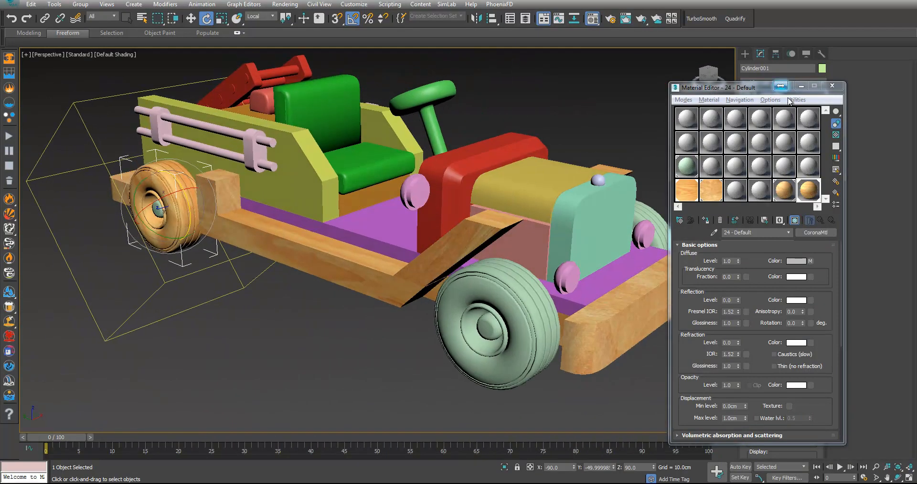
- Apply the 24 - Default wood material to both front wheels and minimize the Material Editor
drag(811, 193, 532, 307)
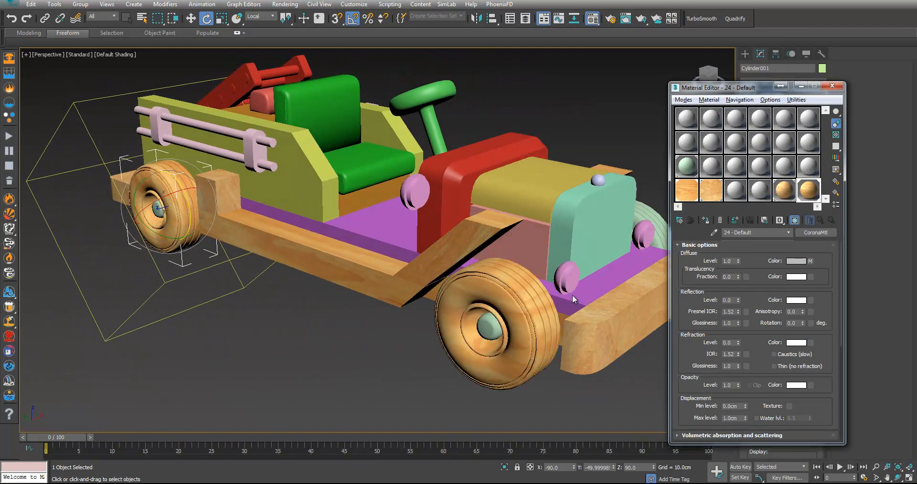
middle_drag(563, 299, 501, 301)
drag(807, 198, 599, 235)
click(801, 86)
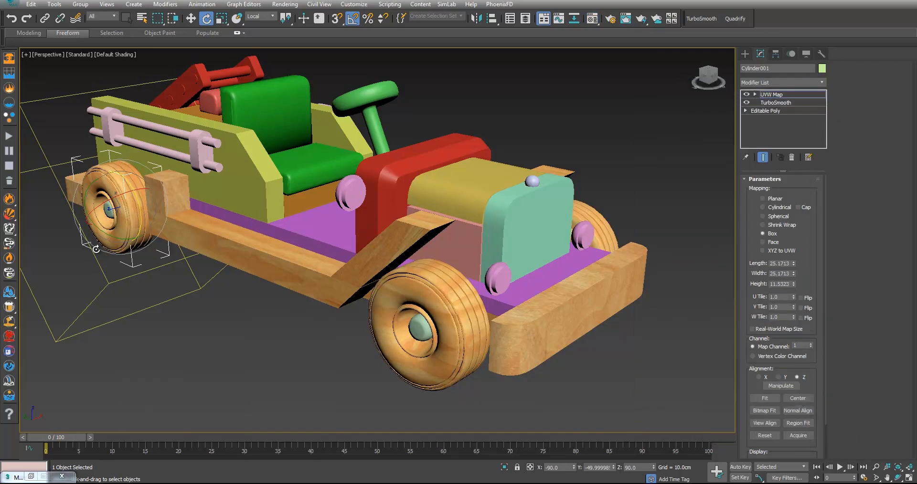
- Copy the rear wheel's UVW Map modifier and paste it onto the same-side front wheel in place of its old one
right_click(795, 94)
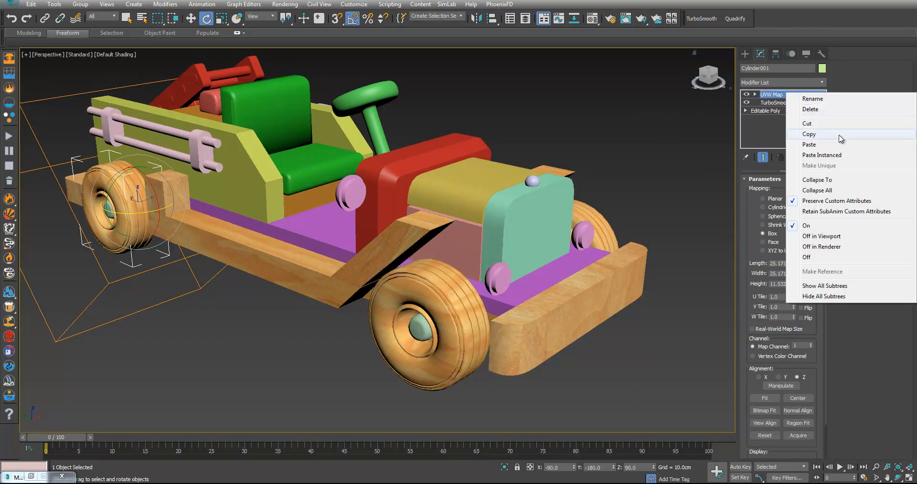
click(830, 139)
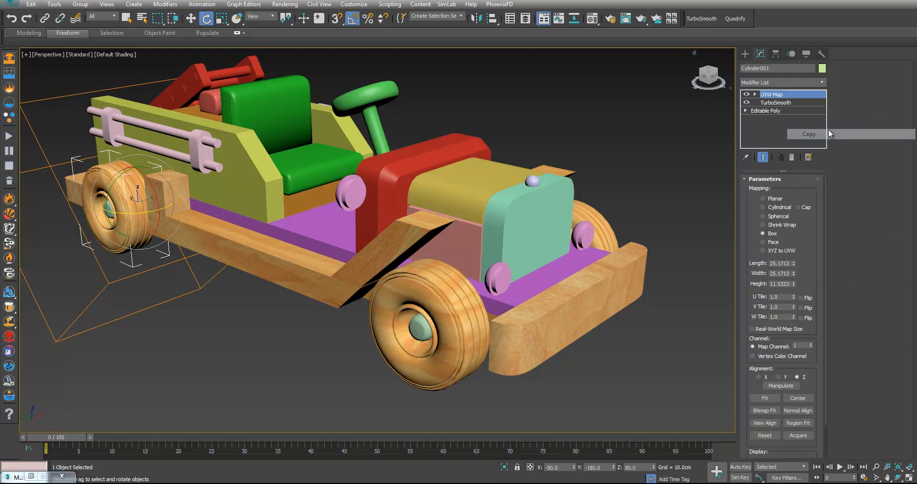
click(469, 347)
click(792, 158)
click(792, 157)
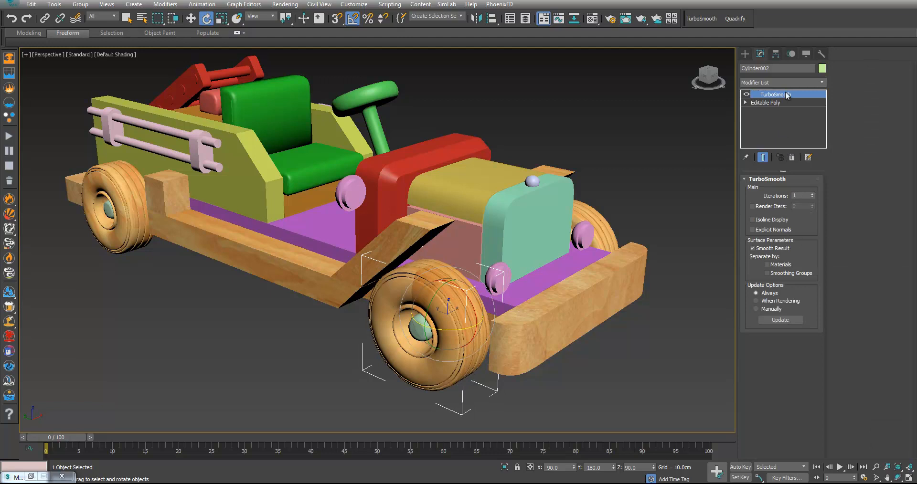
right_click(787, 95)
click(800, 142)
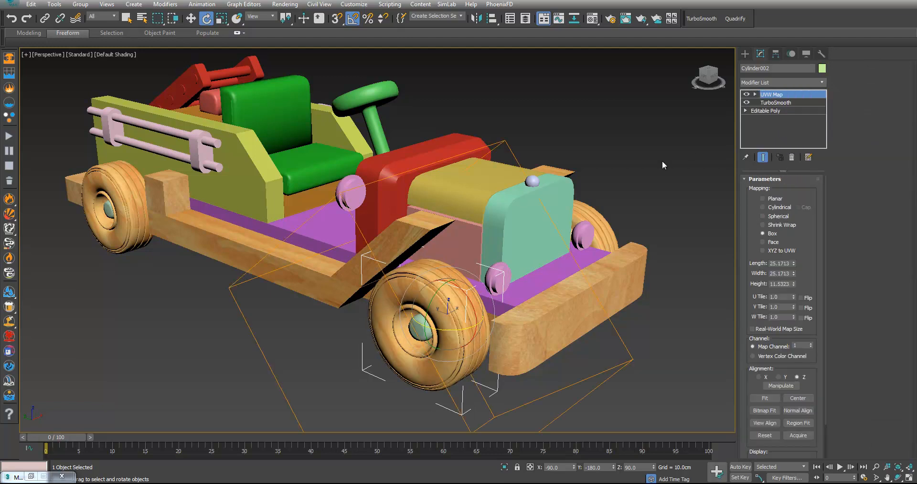
- Move the mapping gizmo of this front wheel so that its wood grain differs from the rear wheel's
click(586, 177)
alt+middle_drag(506, 252, 529, 256)
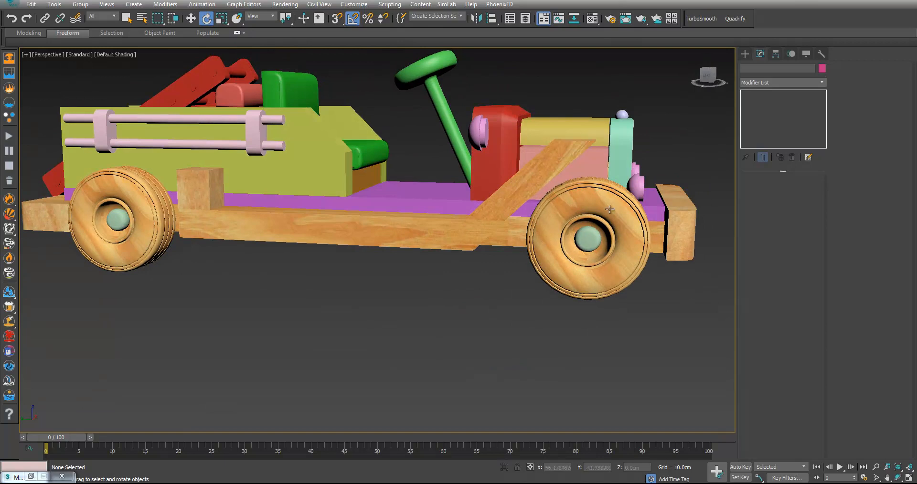
alt+middle_drag(630, 232, 557, 271)
click(472, 301)
alt+middle_drag(472, 301, 502, 297)
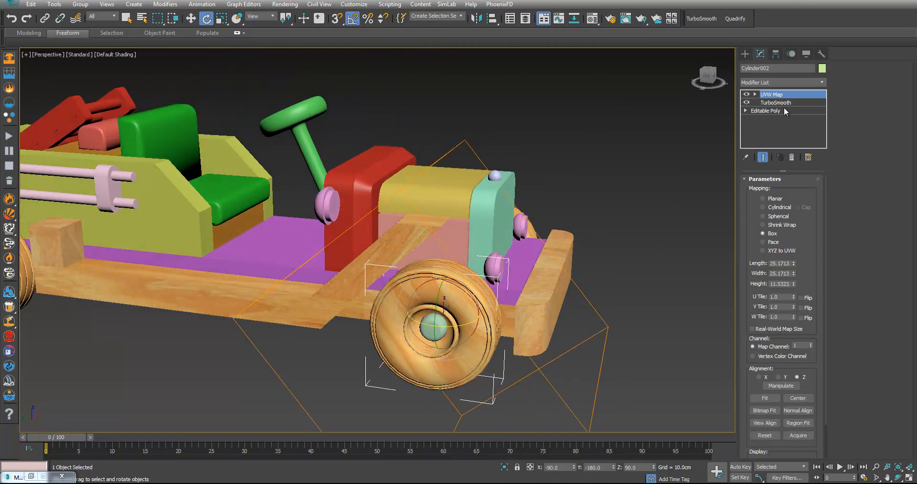
key(1)
key(w)
drag(412, 323, 474, 331)
middle_drag(447, 329, 573, 298)
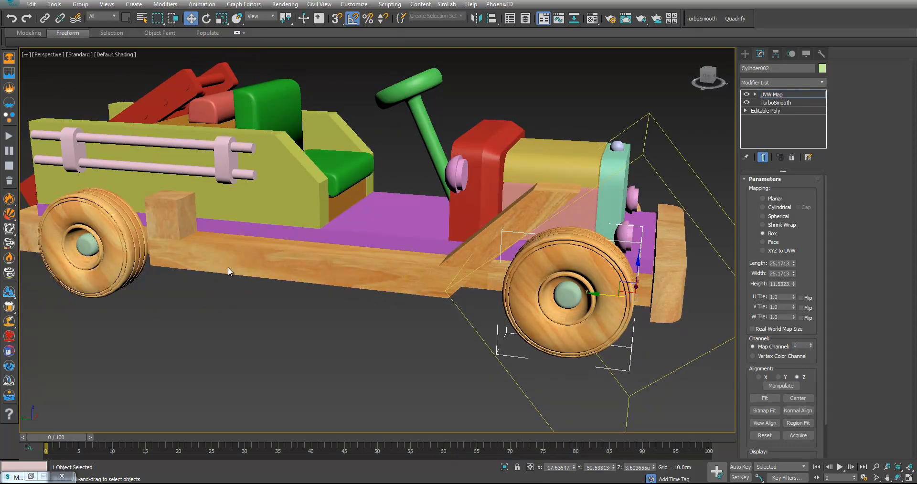
- Paste the copied UVW Map modifier onto the opposite front wheel and make it unique
click(747, 92)
click(692, 136)
alt+middle_drag(692, 135, 231, 228)
click(207, 237)
right_click(779, 103)
click(808, 148)
middle_drag(459, 225, 508, 243)
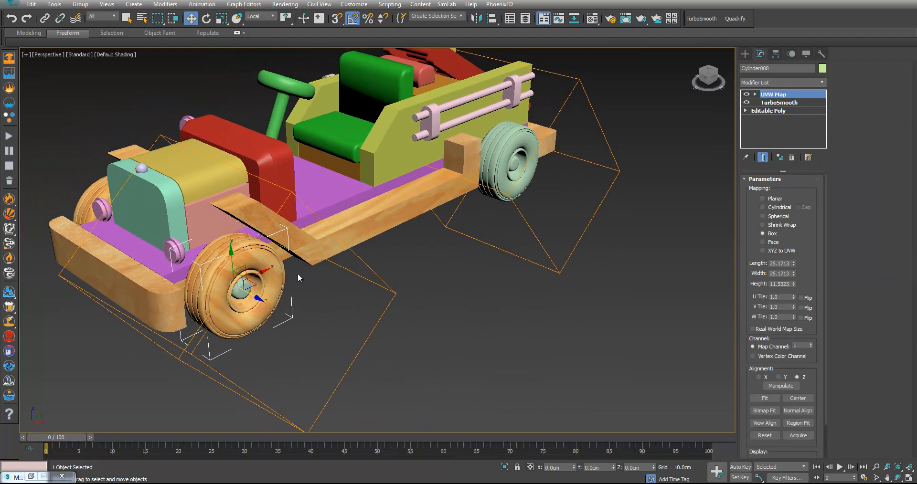
click(779, 157)
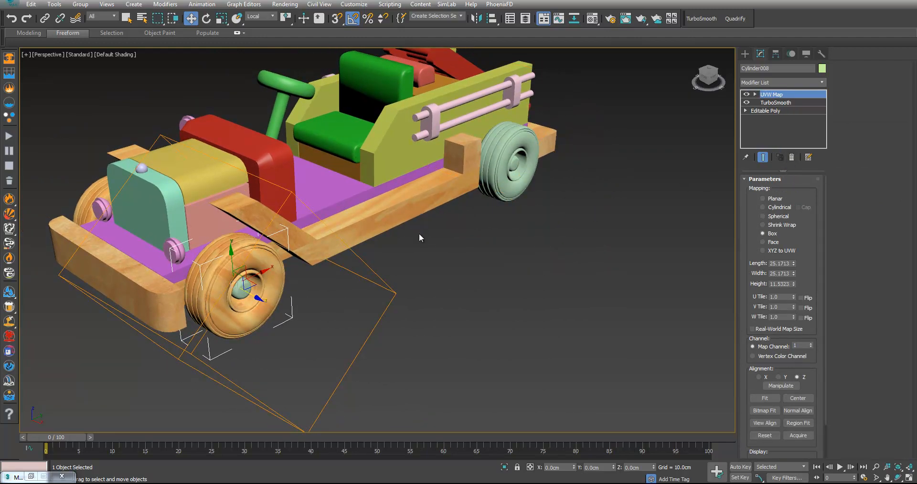
- Reposition the mapping gizmo of the opposite front wheel to vary its wood grain
alt+middle_drag(478, 203, 628, 161)
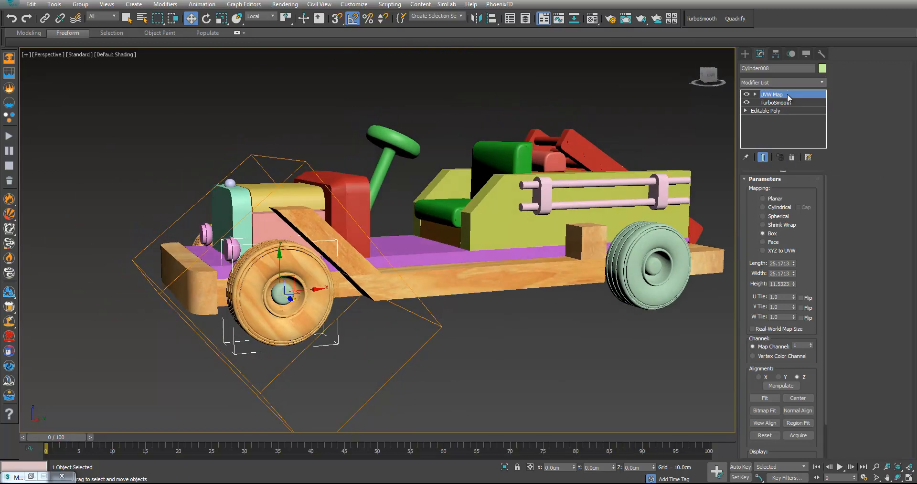
key(q)
key(r)
drag(278, 294, 243, 218)
key(w)
alt+middle_drag(487, 258, 410, 268)
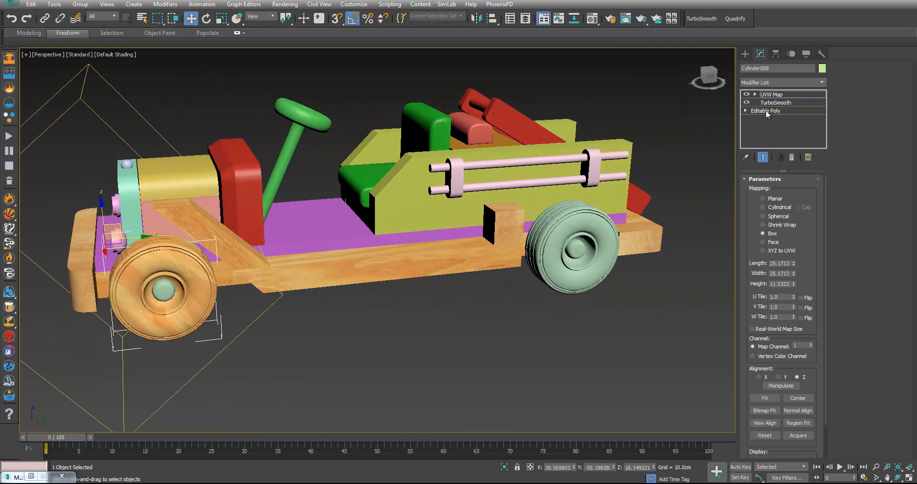
- Assign the 24 - Default wood material to the remaining untextured rear wheel
click(583, 292)
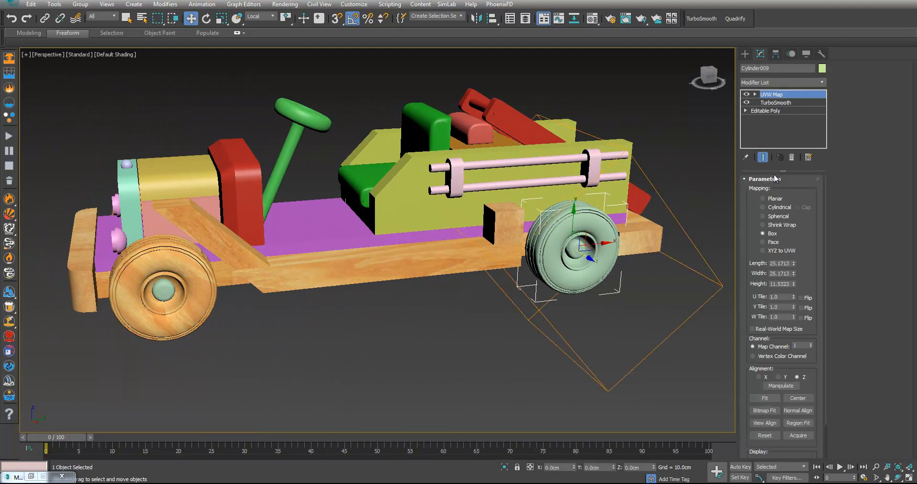
middle_drag(680, 223, 641, 211)
click(592, 19)
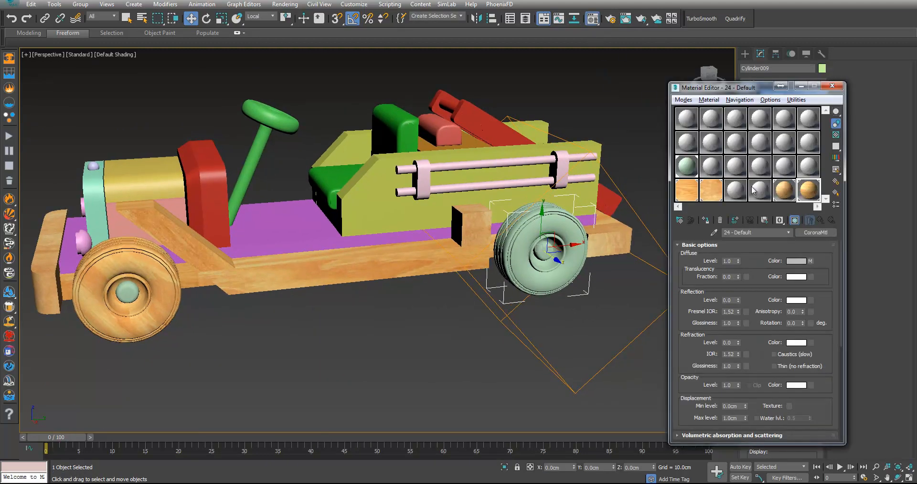
click(705, 220)
scroll(600, 262, up, 5)
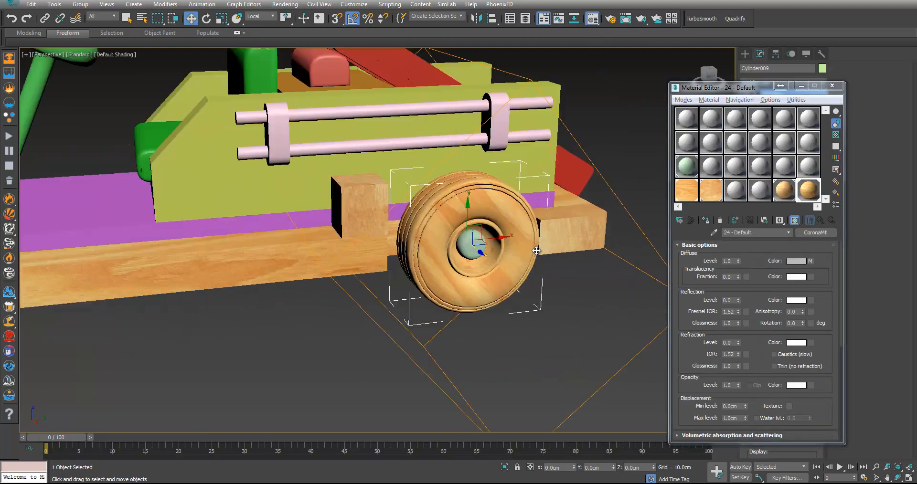
click(800, 86)
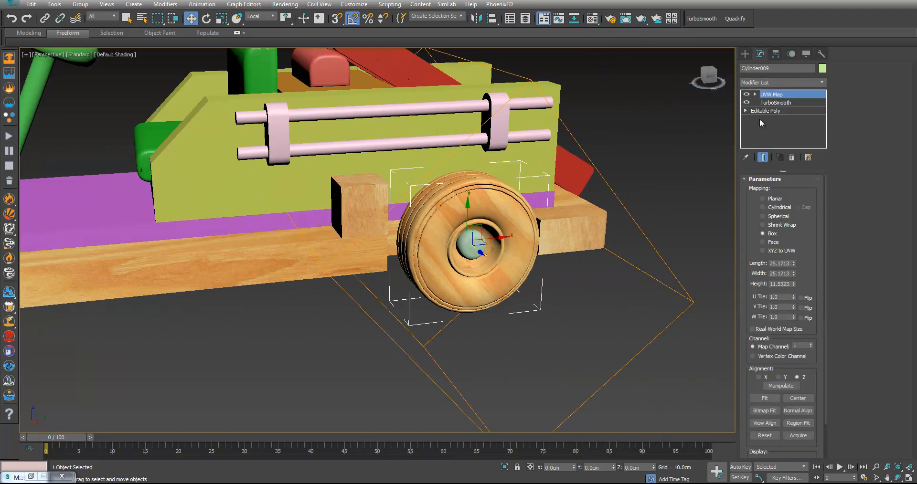
- Move the UVW Map gizmo of this rear wheel down and sideways to give it a different wood grain
click(789, 95)
drag(480, 237, 421, 311)
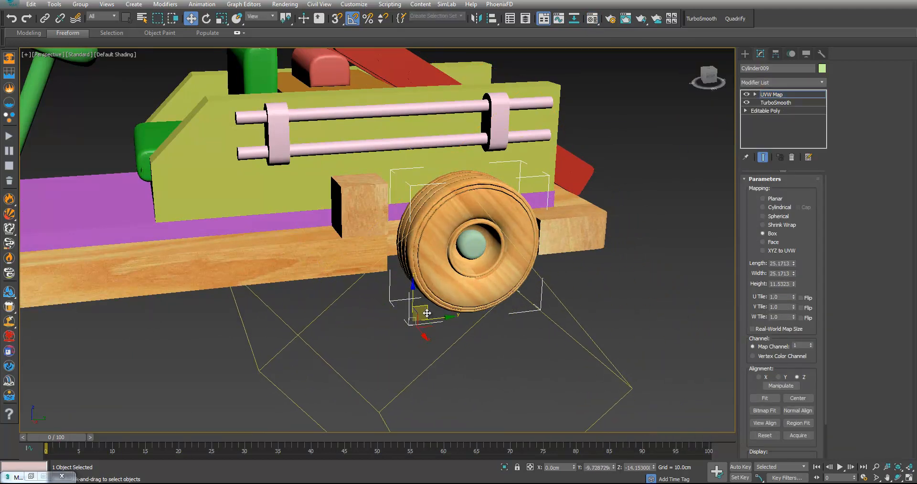
click(789, 95)
click(652, 196)
- Select the truck bed's side panels, try lifting them upward and undo the move
scroll(633, 242, down, 4)
alt+middle_drag(477, 256, 513, 280)
click(302, 276)
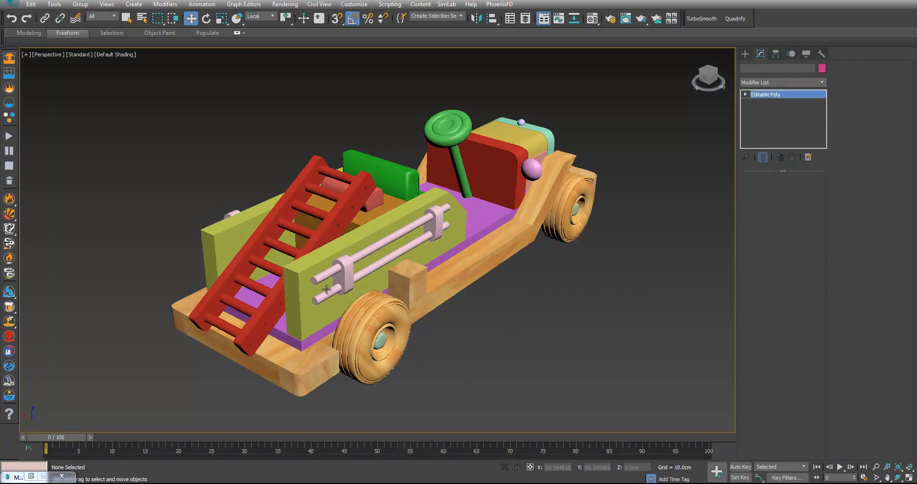
middle_drag(361, 292, 395, 285)
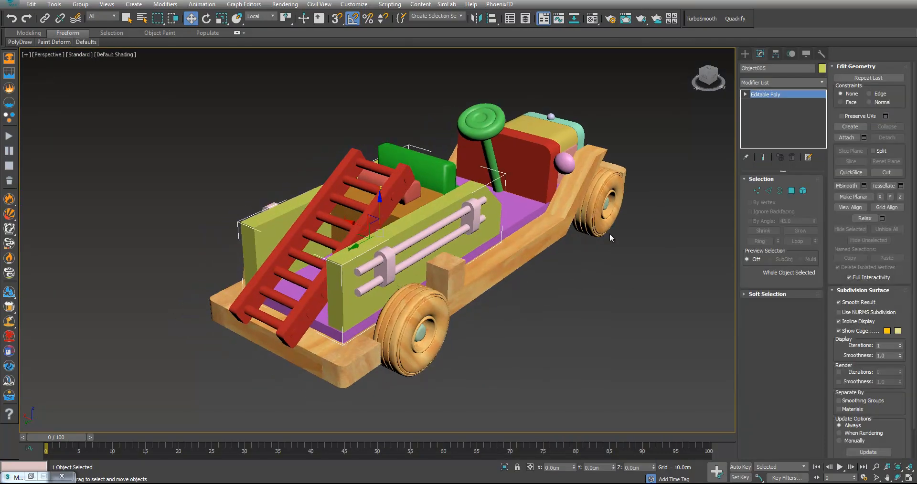
drag(379, 204, 381, 94)
key(ctrl+z)
alt+middle_drag(547, 204, 430, 215)
- Load the 15129417 wood image from the Tutorial3 folder into a free material slot as a separate bitmap map
click(610, 19)
click(782, 191)
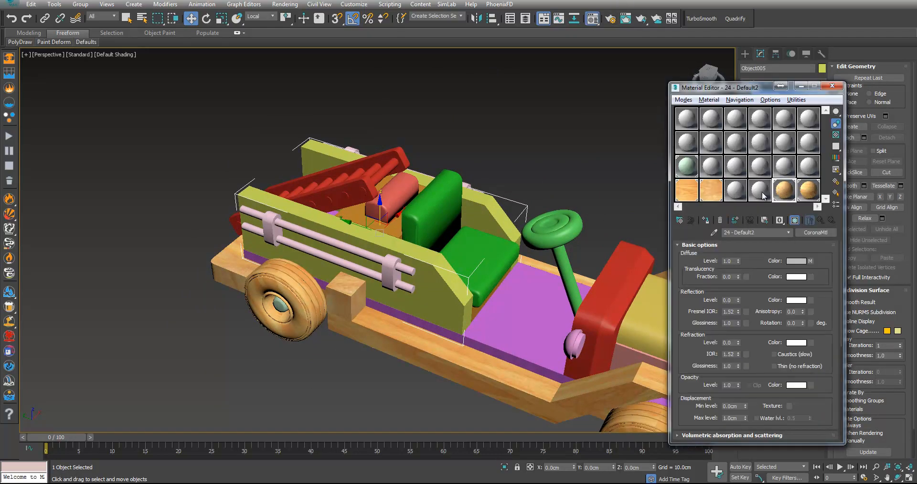
click(151, 483)
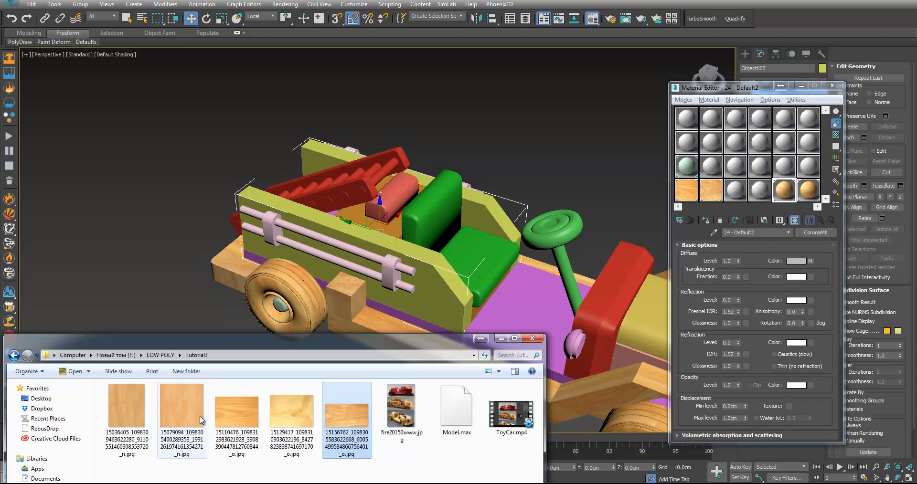
click(293, 424)
click(734, 193)
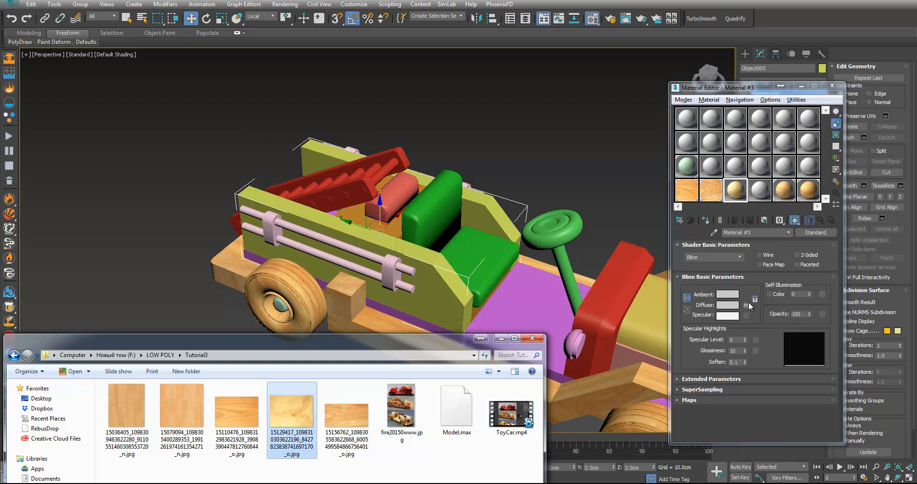
click(746, 305)
- Copy the Corona wood material as 24 - Default2s, use the new bitmap as its diffuse map and assign it to the side panels
click(758, 192)
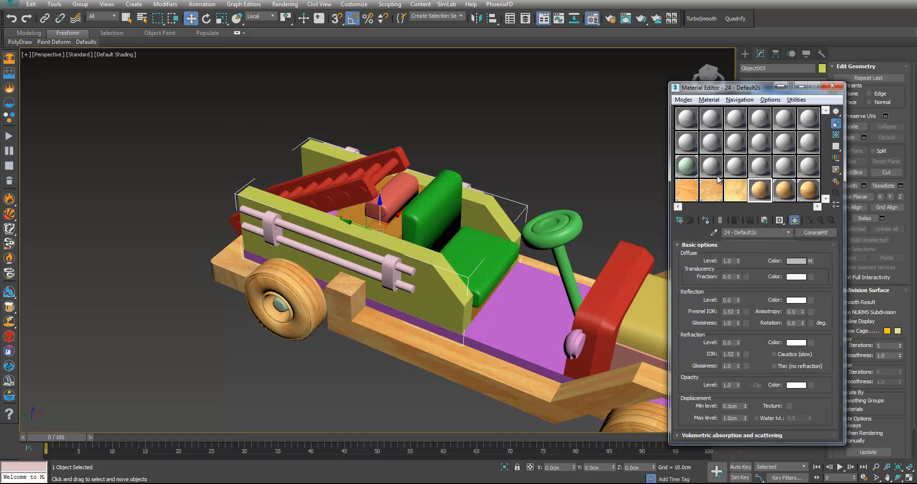
drag(742, 192, 811, 261)
click(748, 293)
click(707, 220)
alt+middle_drag(460, 211, 486, 188)
click(801, 86)
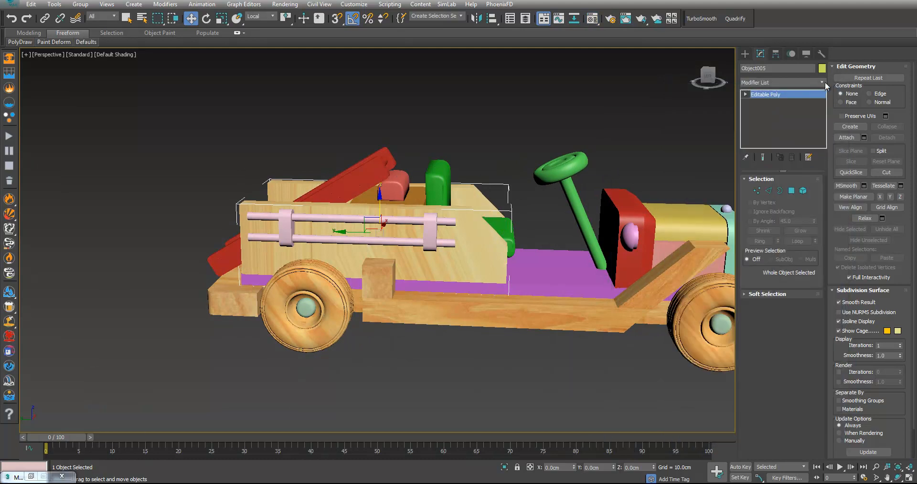
- Add a UVW Map modifier with Box mapping to the side panels
click(822, 82)
drag(822, 119, 836, 363)
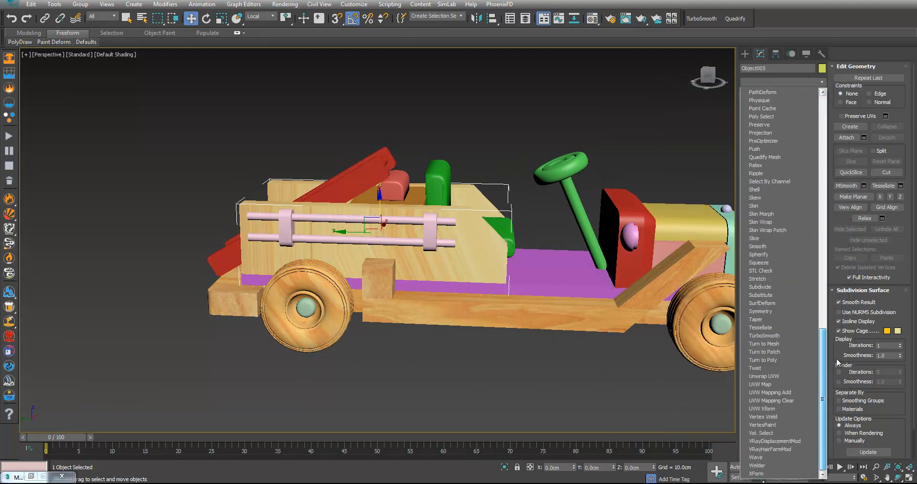
click(771, 384)
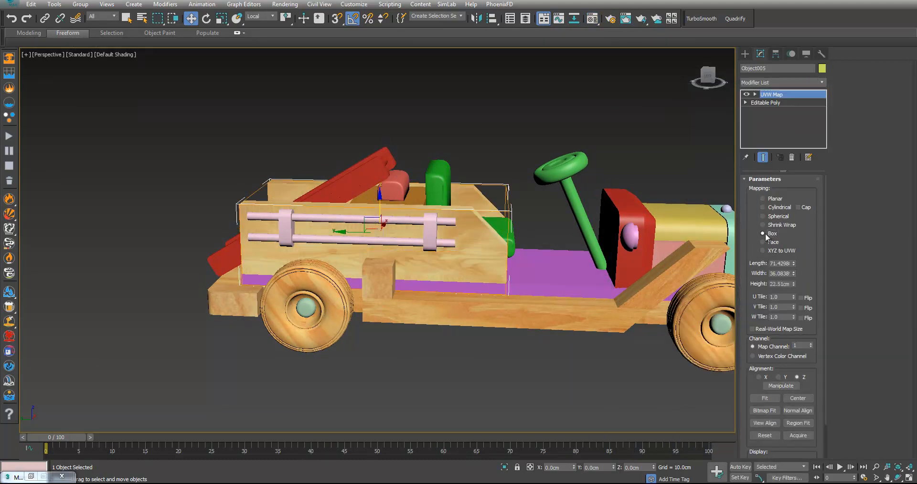
alt+middle_drag(458, 260, 506, 264)
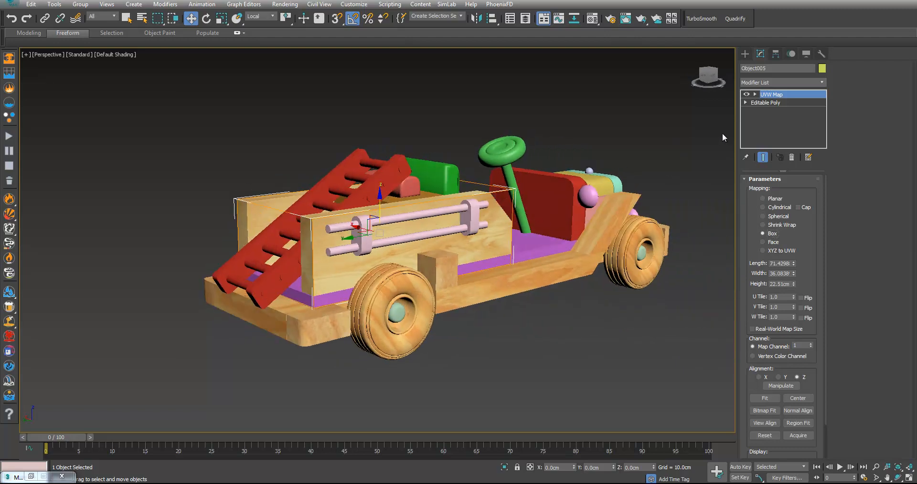
- Enlarge the side panels' box mapping gizmo and move it toward the rear of the truck to adjust the wood grain
key(r)
key(1)
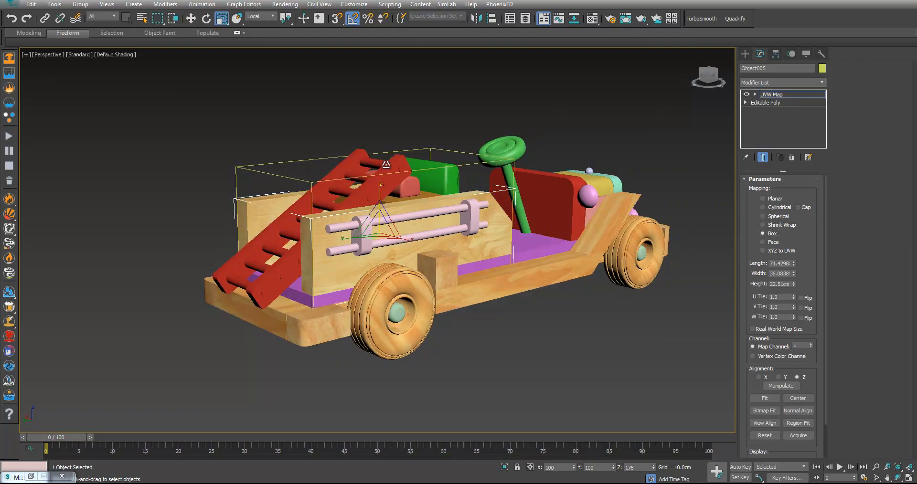
alt+middle_drag(411, 226, 372, 222)
drag(383, 225, 296, 202)
key(w)
alt+middle_drag(318, 208, 501, 212)
key(r)
drag(452, 203, 407, 185)
key(w)
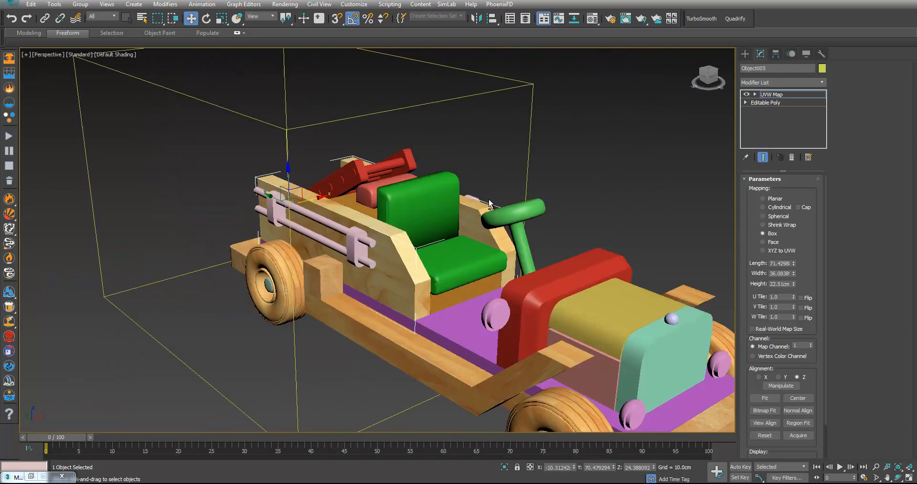
- Try collapsing the side panels' modifier stack by converting the object
alt+middle_drag(488, 199, 429, 185)
scroll(422, 231, down, 3)
right_click(429, 185)
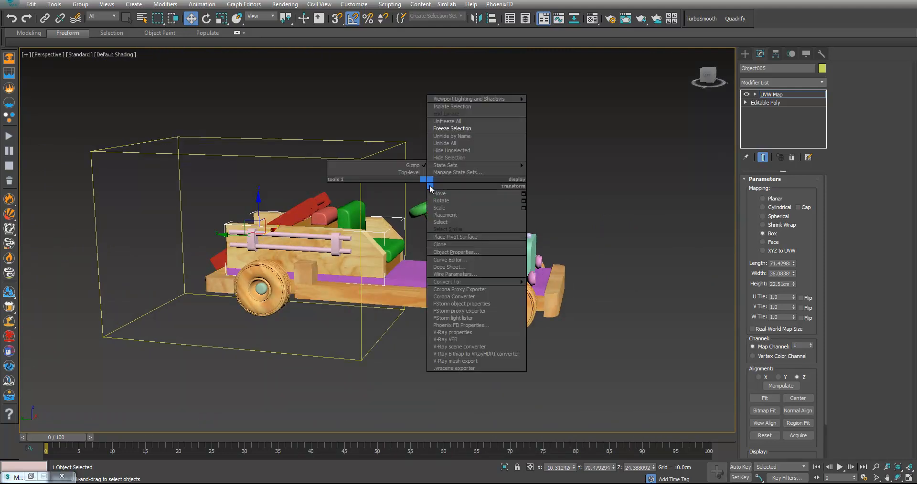
mouse_move(477, 282)
click(568, 289)
click(594, 257)
scroll(545, 256, up, 6)
mouse_move(492, 270)
alt+middle_down()
mouse_move(462, 275)
mouse_move(495, 280)
alt+middle_up()
click(447, 285)
click(539, 218)
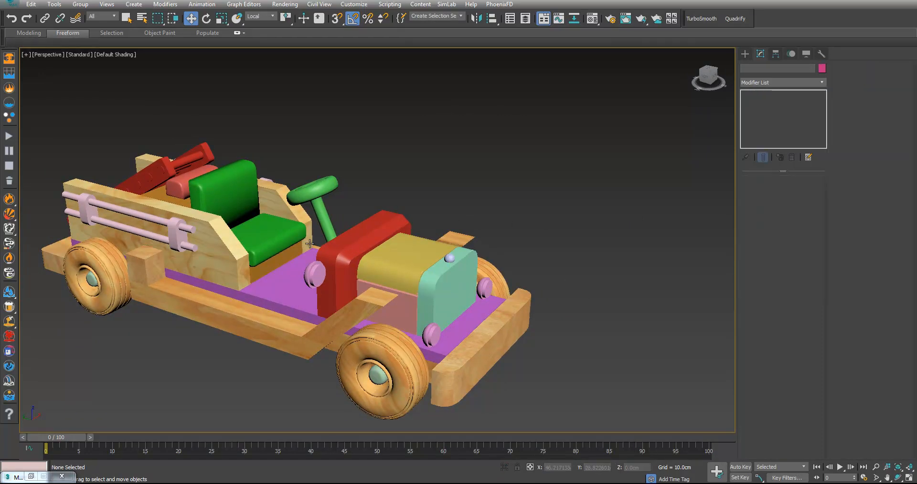
- Undo the conversion of the side panels to restore their UVW Map modifier
click(224, 258)
click(456, 173)
key(ctrl+z)
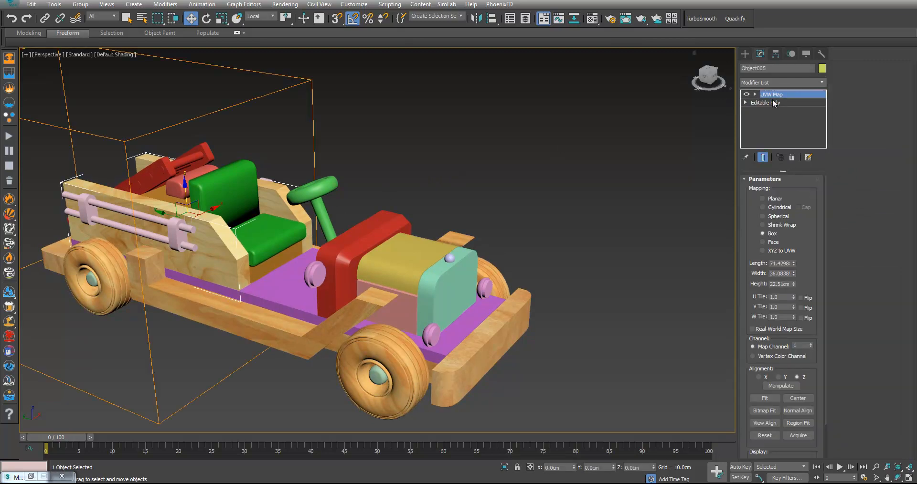
- Attach the front radiator grille to the side panels at the Editable Poly level beneath the UVW Map modifier
middle_drag(582, 182, 638, 188)
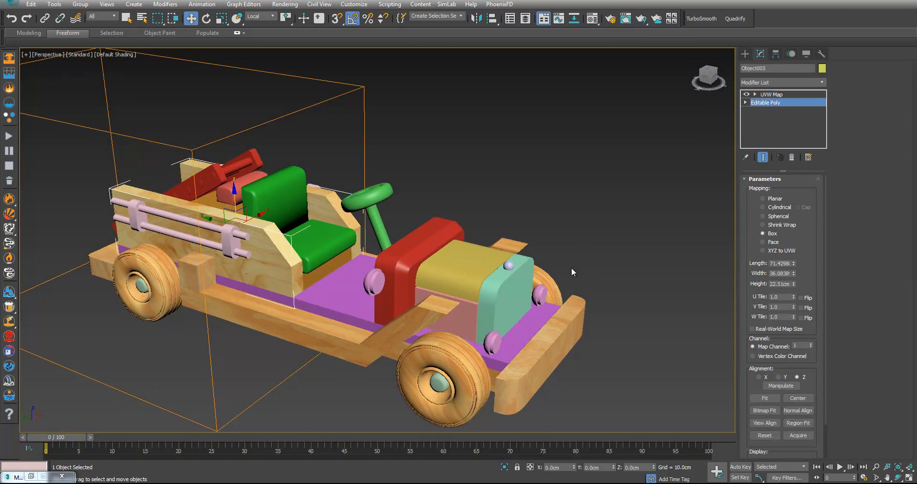
click(842, 138)
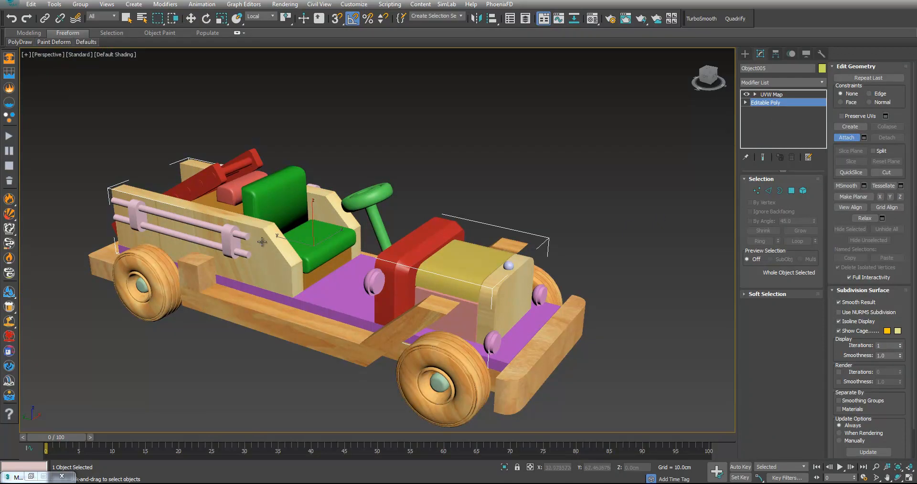
key(w)
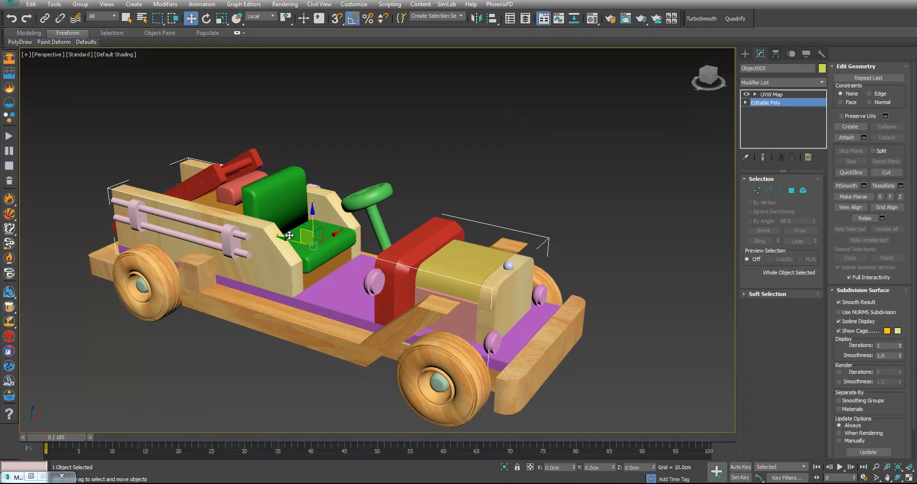
mouse_move(326, 244)
middle_down()
mouse_move(334, 254)
mouse_move(327, 244)
mouse_move(290, 244)
mouse_move(317, 258)
middle_up()
click(484, 136)
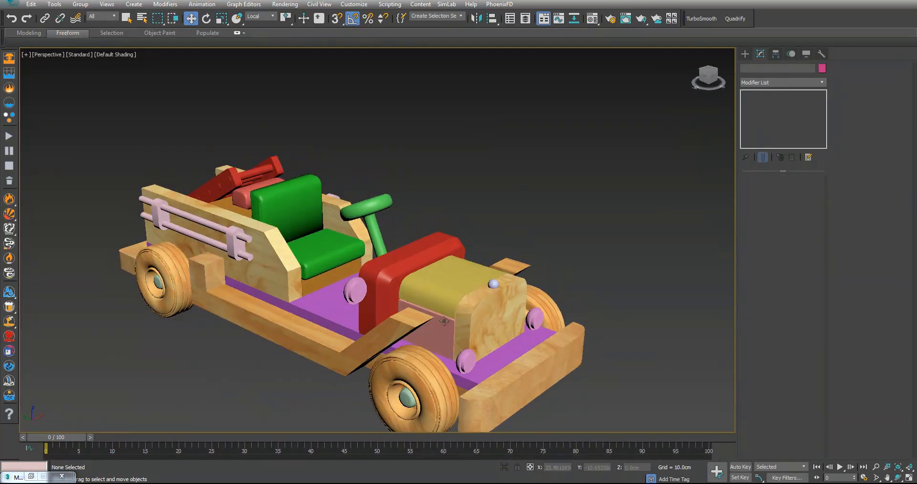
- Replace the image in bitmap Map #2 with the 15079094 wood texture from the Tutorial3 folder
middle_drag(456, 291, 495, 280)
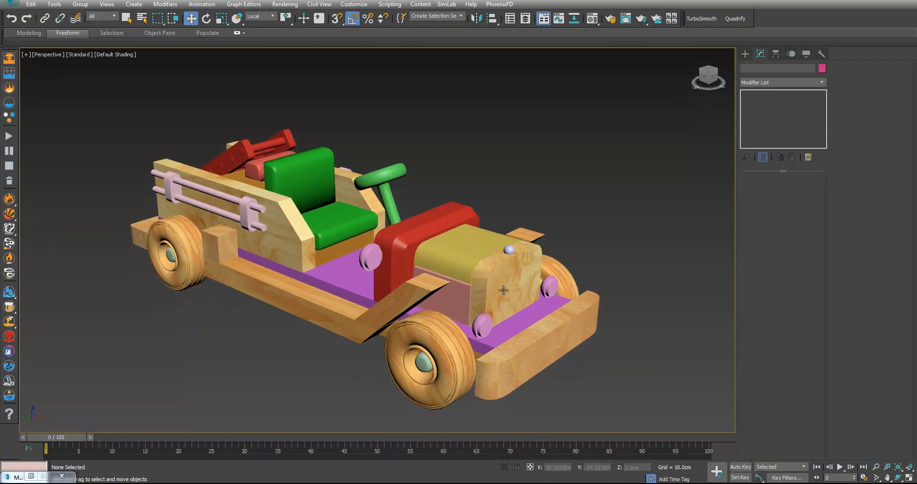
click(593, 19)
click(731, 190)
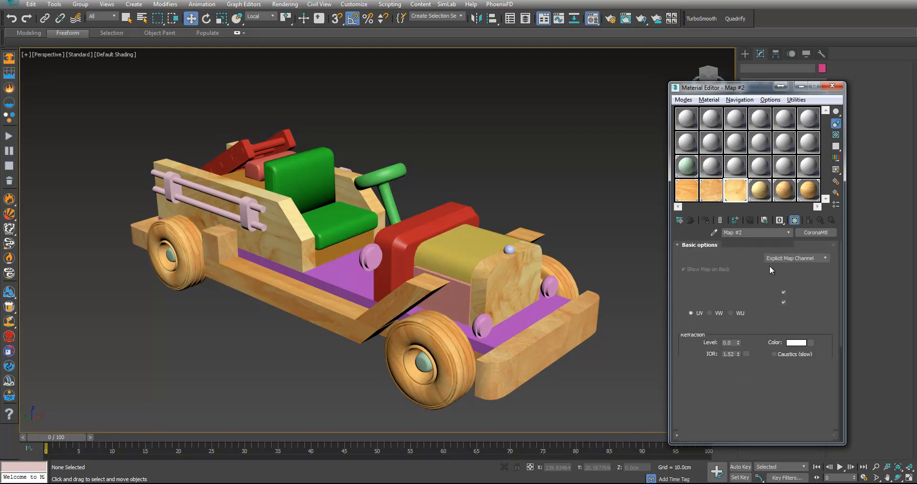
click(773, 365)
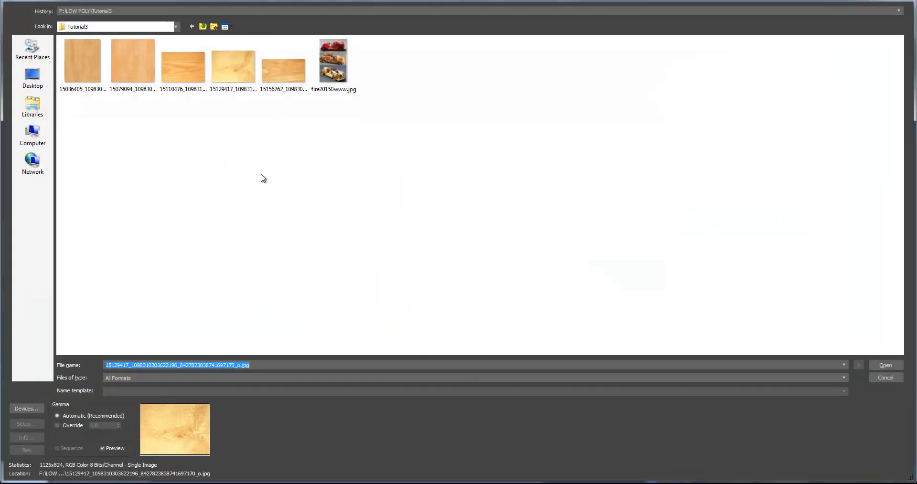
double_click(137, 67)
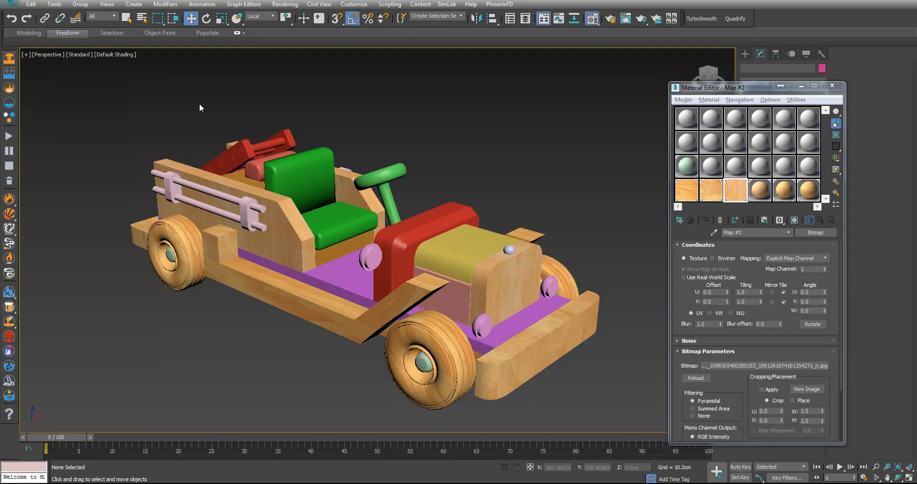
- Scale the UVW Map gizmo of the combined side panels and grille uniformly to about 181 percent
alt+middle_drag(409, 193, 442, 210)
scroll(440, 206, up, 2)
click(426, 261)
click(801, 86)
click(772, 94)
key(r)
drag(198, 160, 212, 123)
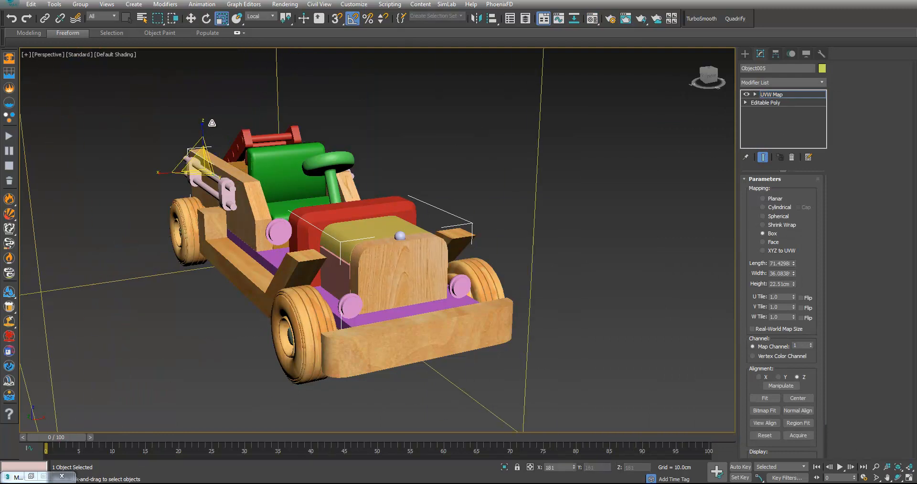
- Rotate the mapping gizmo of the side panels and grille 90 degrees about its X axis
alt+middle_drag(231, 150, 168, 171)
key(w)
key(e)
drag(172, 175, 201, 191)
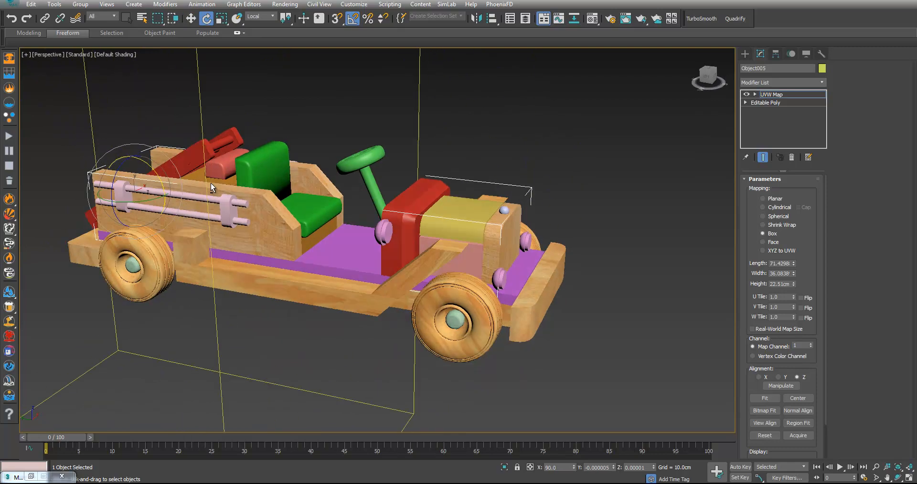
- Rescale the rotated mapping gizmo to adjust the wood grain size on the side panels and grille
key(r)
drag(200, 196, 192, 196)
key(w)
key(r)
drag(135, 188, 136, 198)
mouse_move(136, 199)
alt+middle_down()
mouse_move(177, 215)
mouse_move(142, 207)
alt+middle_up()
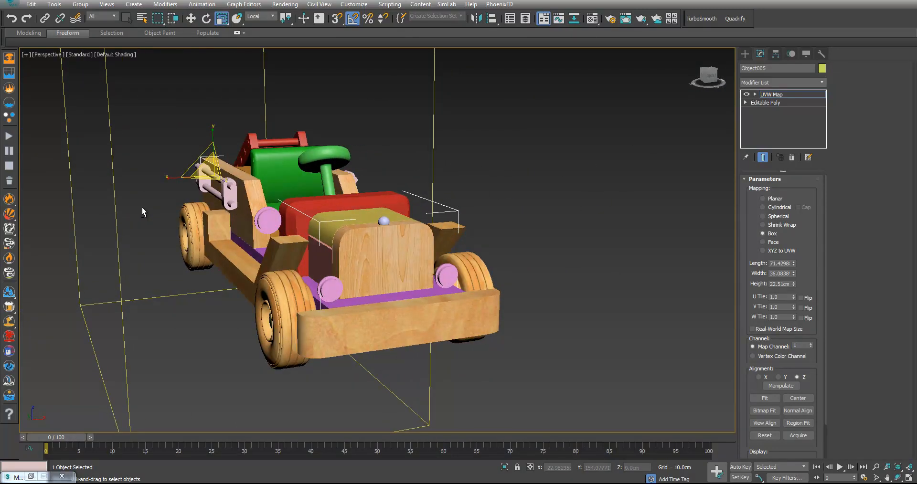
- Stretch the mapping gizmo along X, fine-tune its overall scale, and finish editing the side panels and grille
key(r)
drag(166, 178, 156, 180)
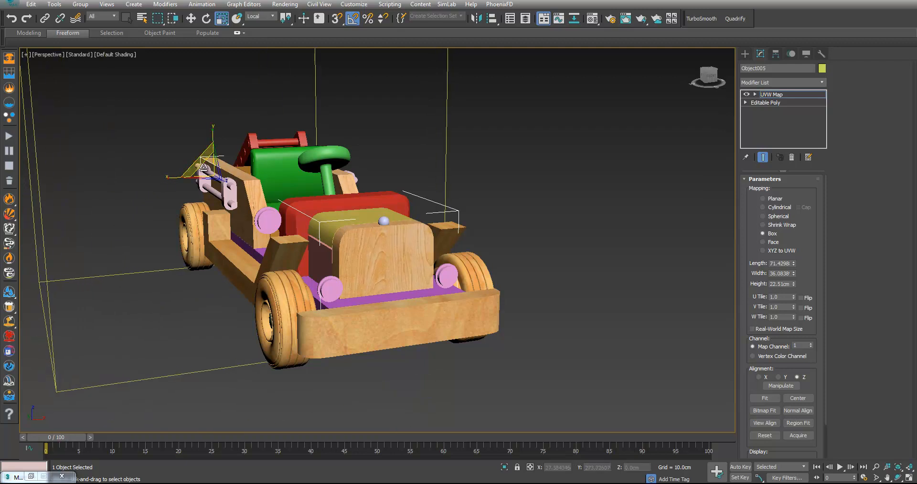
drag(213, 173, 220, 161)
alt+middle_drag(230, 172, 271, 174)
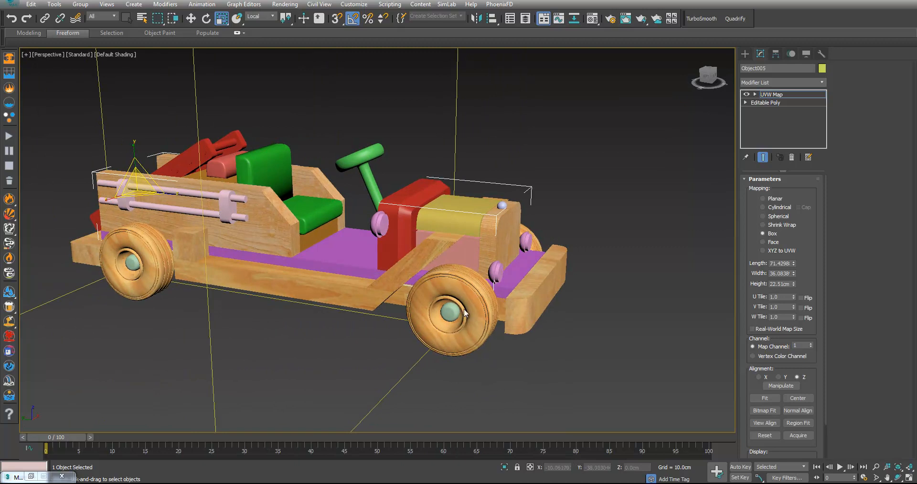
middle_drag(480, 321, 486, 338)
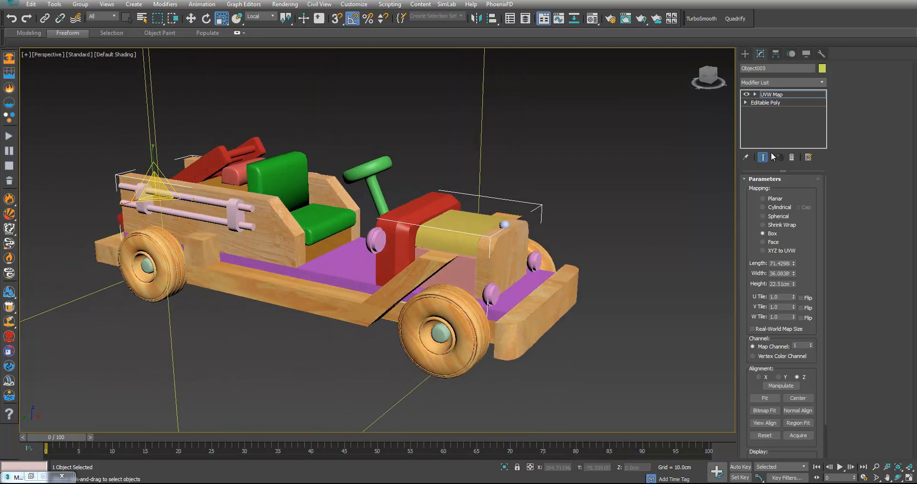
click(787, 94)
click(612, 151)
- Select the purple floor and the red ladder together and assign them the 24 - Default wood material
middle_drag(414, 201, 420, 213)
middle_drag(589, 216, 456, 273)
click(426, 276)
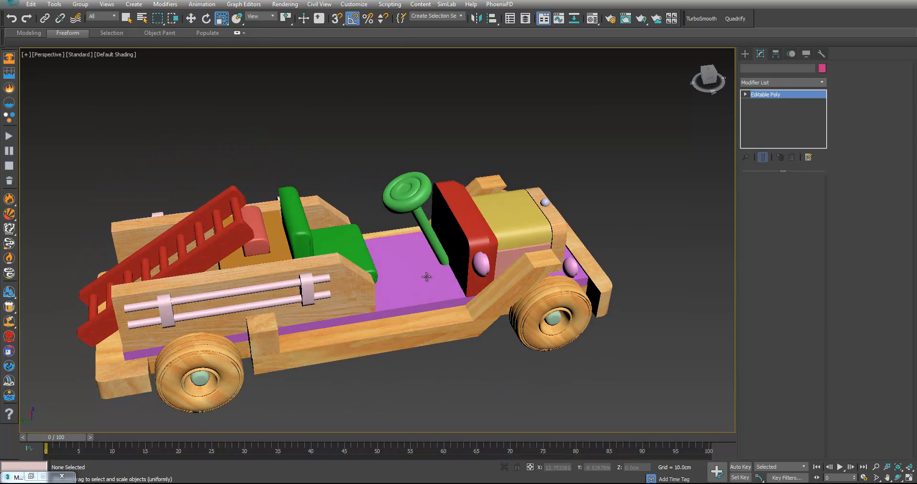
ctrl+click(234, 233)
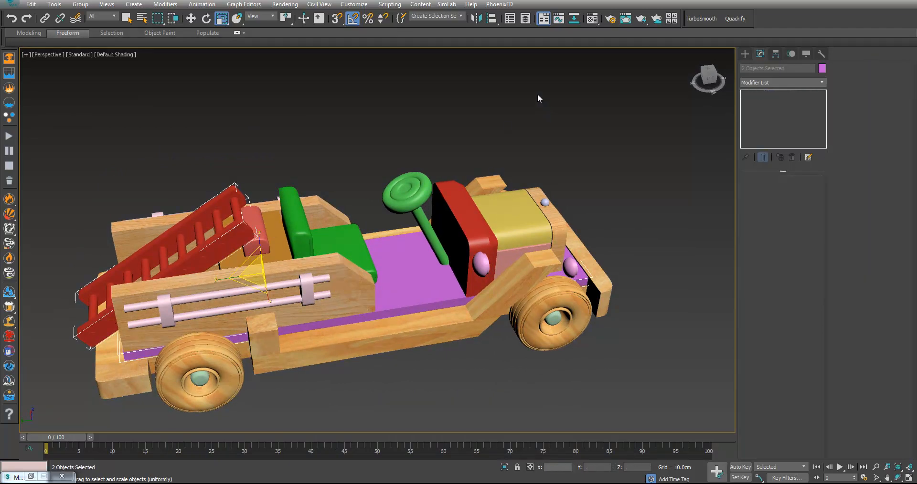
click(592, 18)
click(809, 195)
click(706, 221)
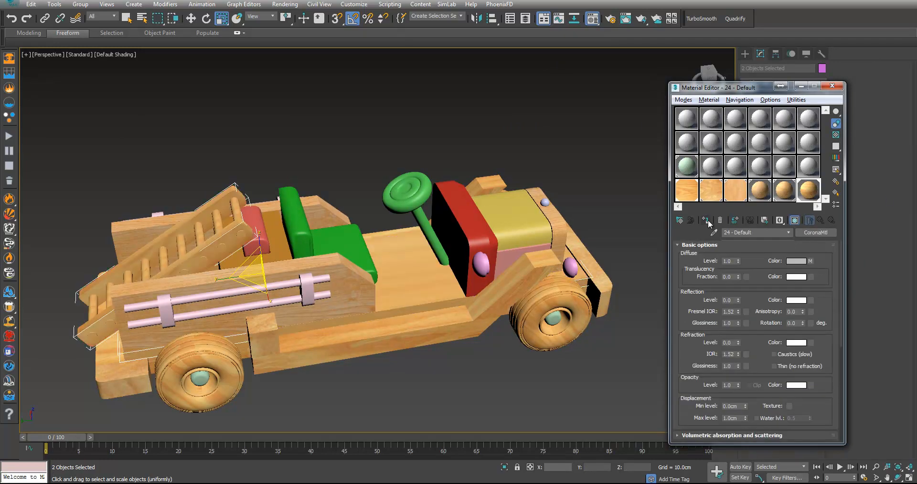
alt+middle_drag(630, 212, 577, 207)
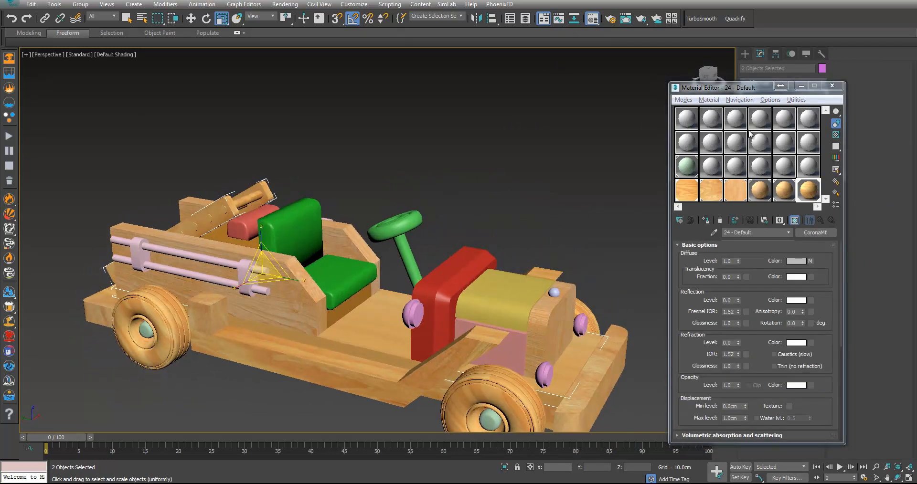
click(801, 86)
- Add a shared UVW Map modifier to the floor and ladder and set its projection to Box
click(817, 82)
drag(823, 119, 829, 349)
click(788, 384)
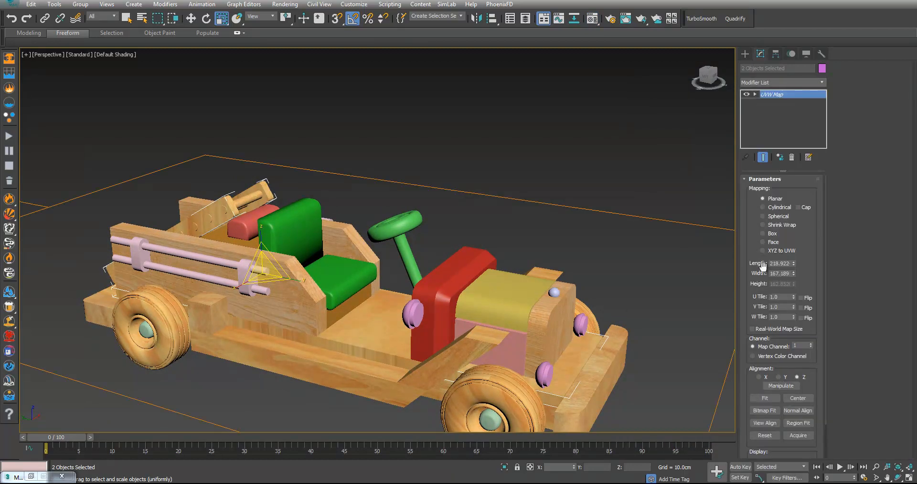
click(772, 234)
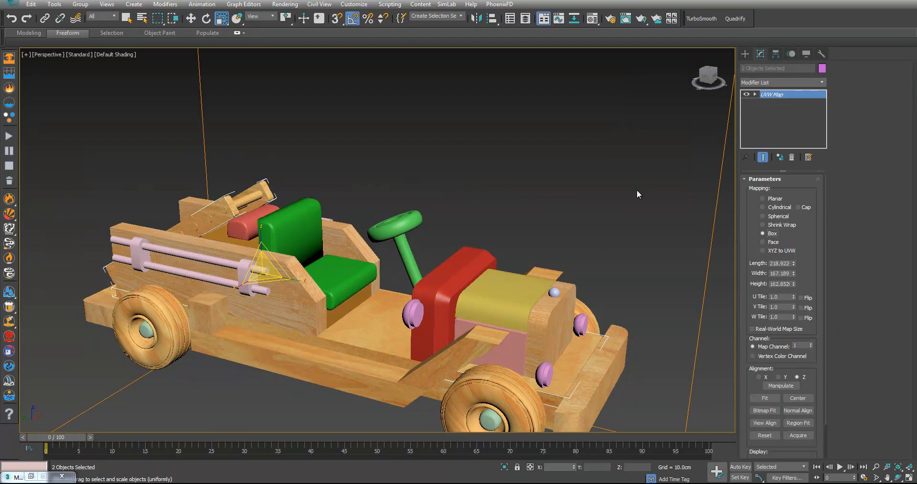
- Scale down the mapping gizmo of the floor and ladder and rotate it about its Z axis
click(787, 95)
drag(326, 255, 297, 286)
key(e)
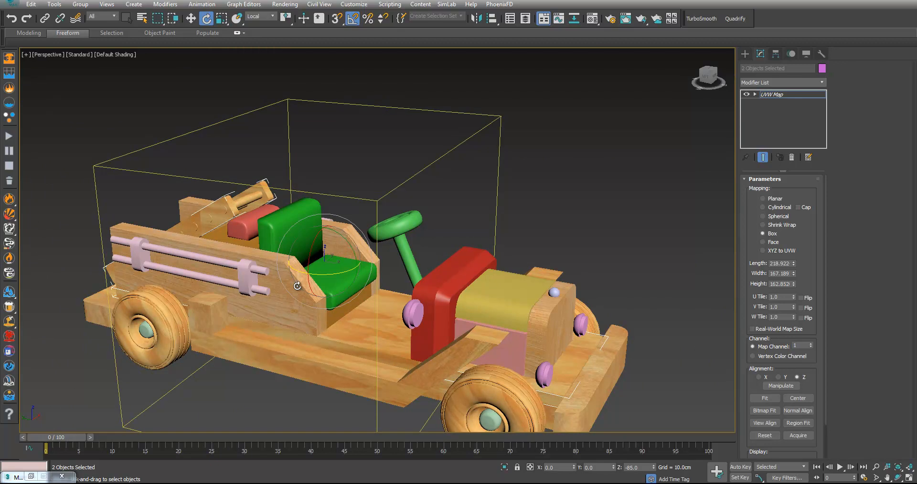
alt+middle_drag(297, 286, 380, 312)
mouse_move(334, 286)
mouse_down()
mouse_move(324, 287)
mouse_move(337, 290)
mouse_up()
- Rescale the rotated mapping gizmo to adjust the wood grain, then finish editing the floor and ladder
alt+middle_drag(640, 343, 314, 249)
key(r)
drag(299, 221, 419, 229)
key(e)
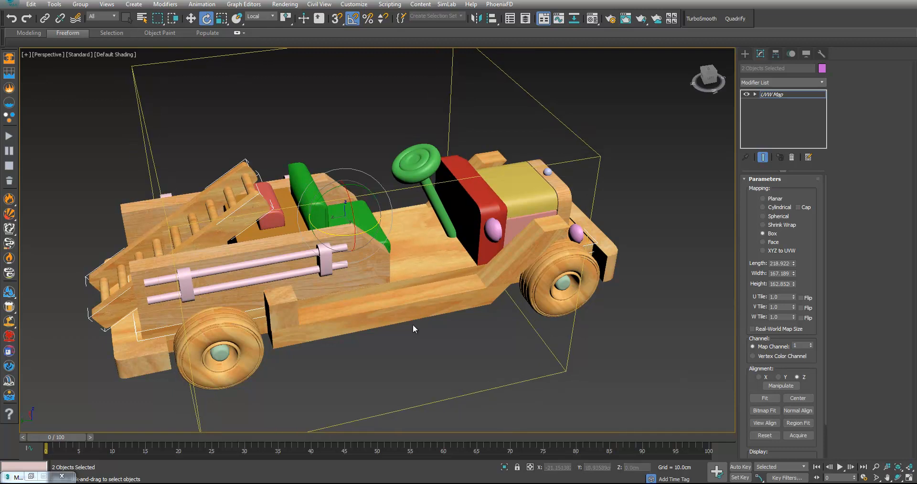
alt+middle_drag(415, 293, 619, 229)
click(772, 95)
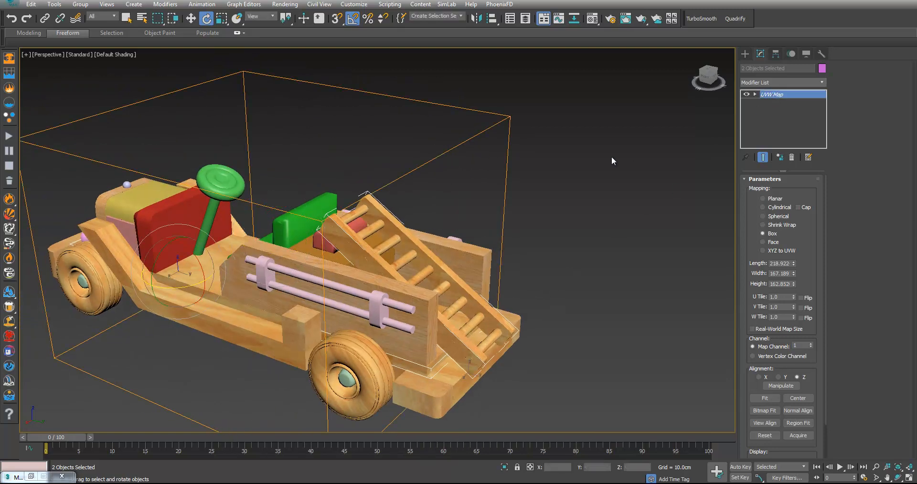
click(616, 164)
- Select the pink rail sets on both side panels and assign them the 24 - Default2 wood material
middle_drag(555, 227, 602, 218)
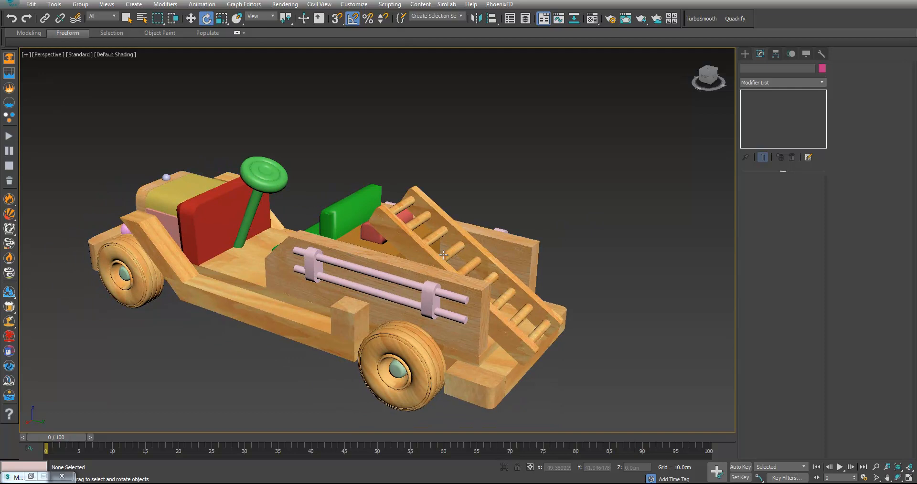
click(428, 287)
alt+middle_drag(529, 274, 454, 311)
ctrl+click(478, 306)
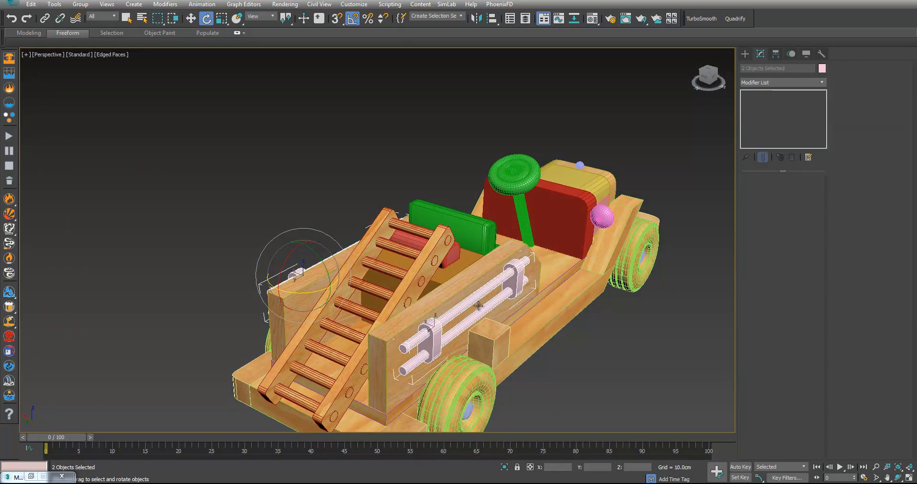
click(592, 23)
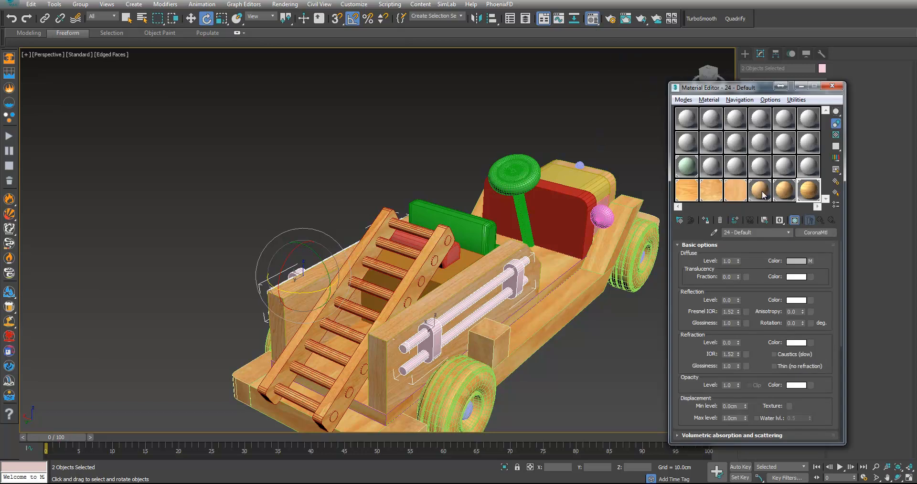
click(785, 197)
click(707, 221)
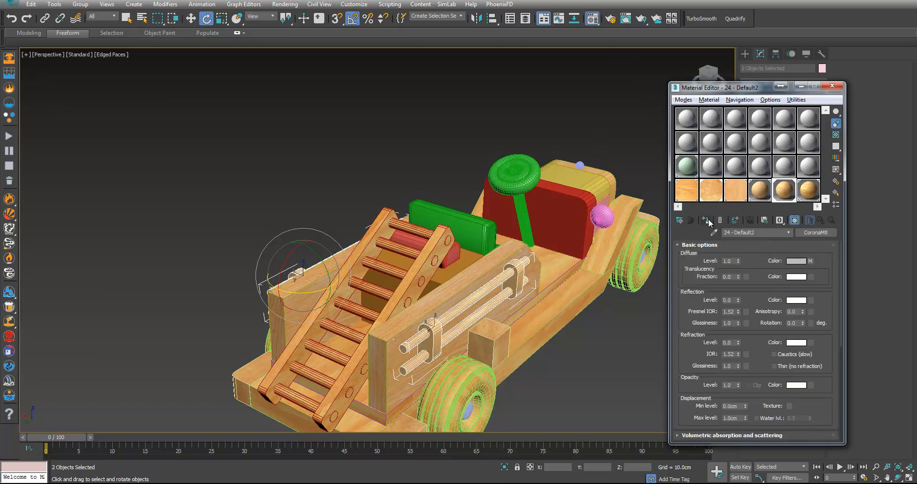
click(801, 86)
- Add a shared UVW Map modifier with Box projection to the side rails and turn off the edged-faces display
click(816, 82)
scroll(781, 335, down, 15)
click(772, 385)
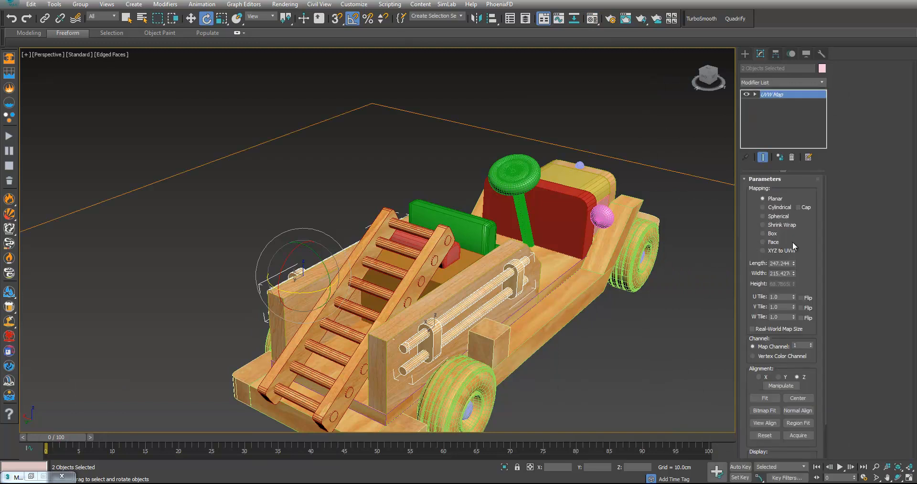
mouse_move(589, 278)
middle_down()
mouse_move(564, 264)
mouse_move(490, 267)
middle_up()
key(F4)
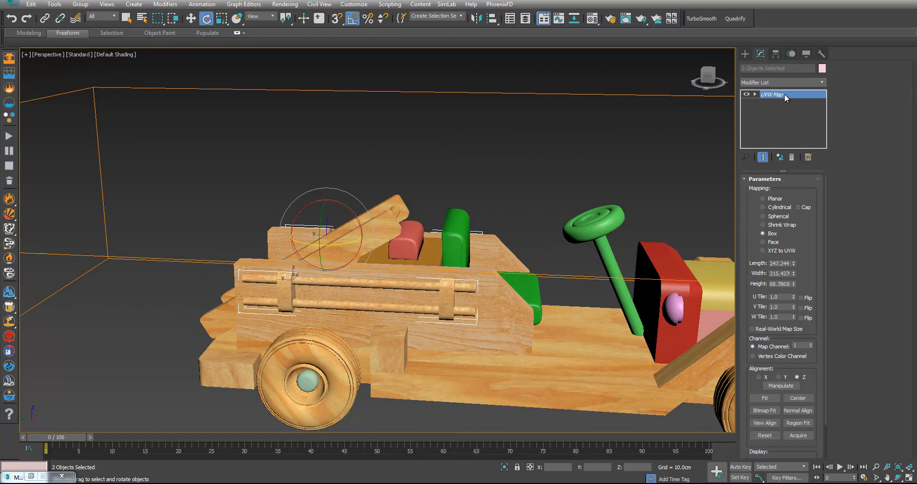
- Scale the side rails' mapping gizmo uniformly to about 42 percent, stretch it along Z, and deselect the rails
key(1)
key(r)
drag(375, 267, 387, 333)
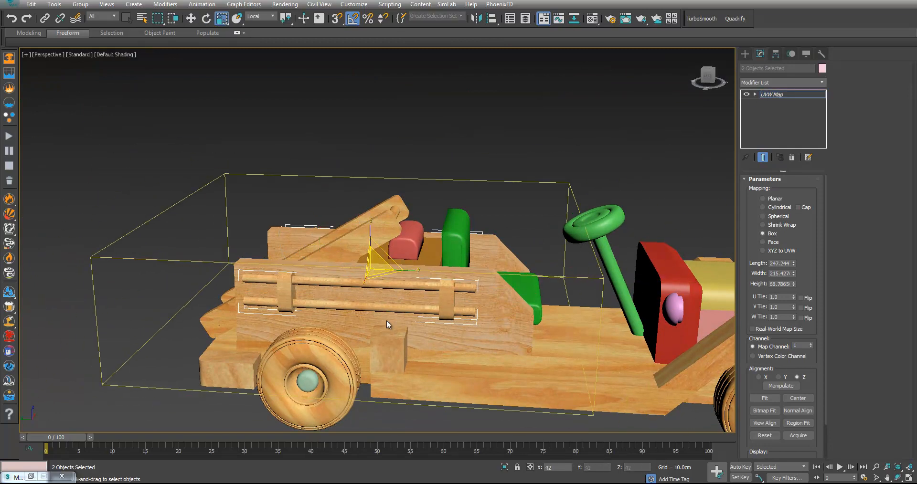
drag(371, 249, 380, 184)
alt+middle_drag(381, 183, 391, 206)
click(629, 139)
- Select the three round pink lamps and the small ball above the grille, and assign them the 24 - Default wood material
alt+middle_drag(629, 139, 510, 134)
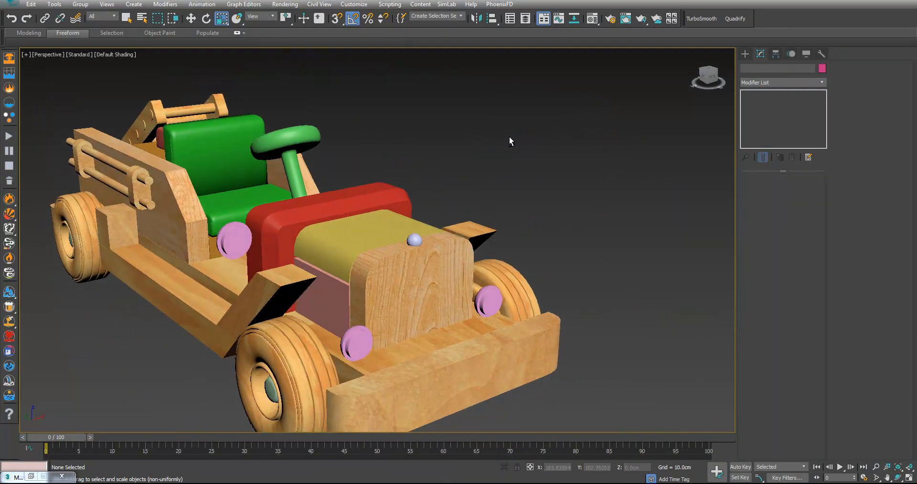
click(494, 297)
ctrl+click(415, 235)
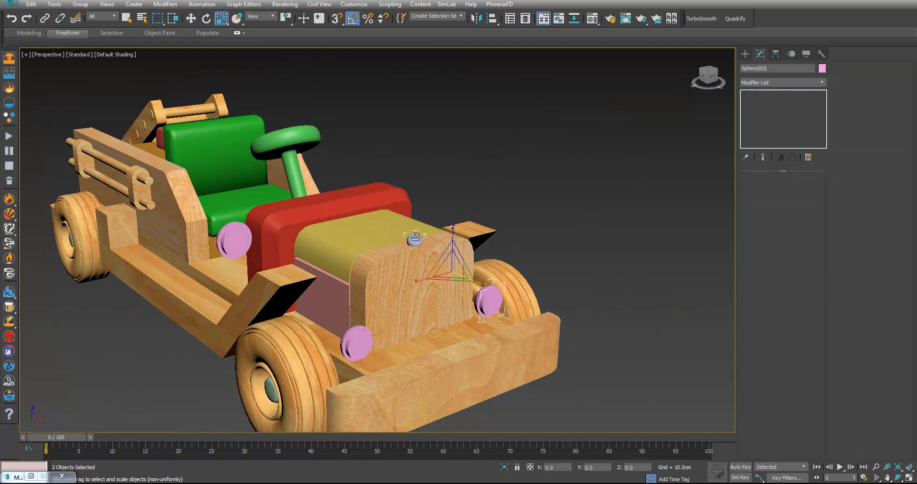
ctrl+click(355, 343)
ctrl+click(231, 236)
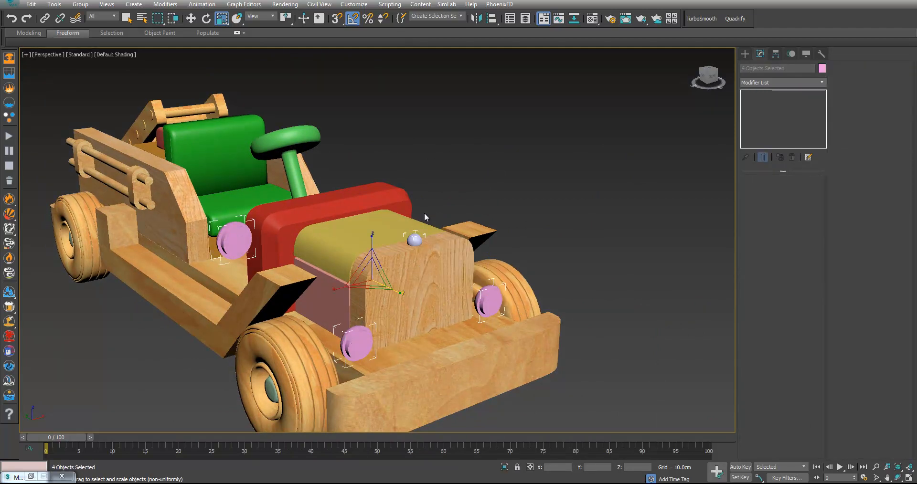
click(592, 18)
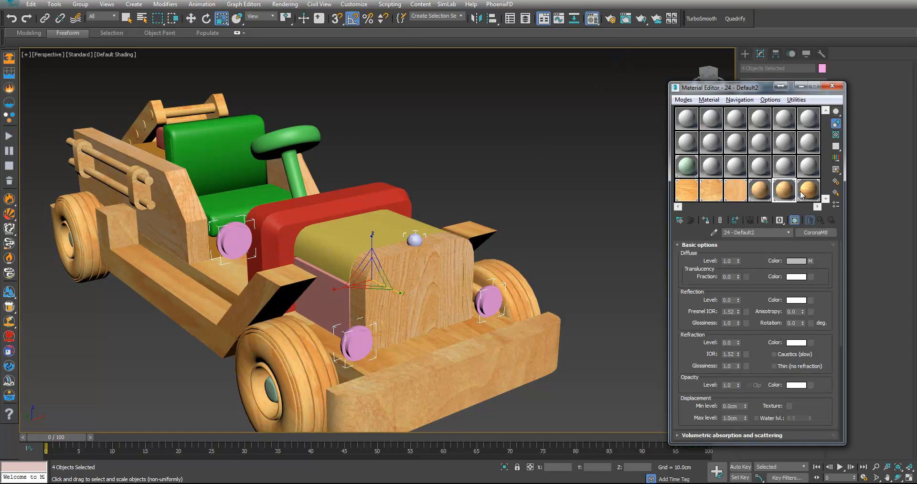
click(705, 220)
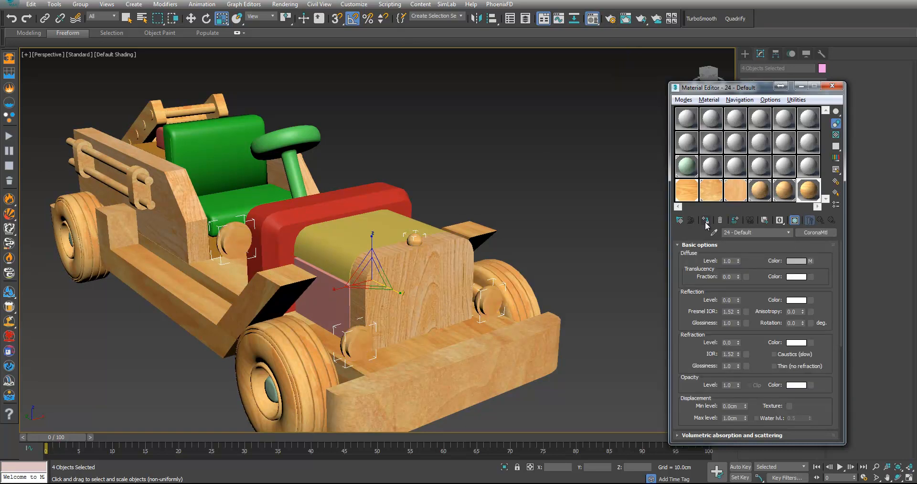
click(801, 86)
- Add a shared UVW Map modifier with Box projection to the lamps and the small ball
mouse_move(512, 233)
alt+middle_down()
mouse_move(477, 223)
mouse_move(509, 234)
alt+middle_up()
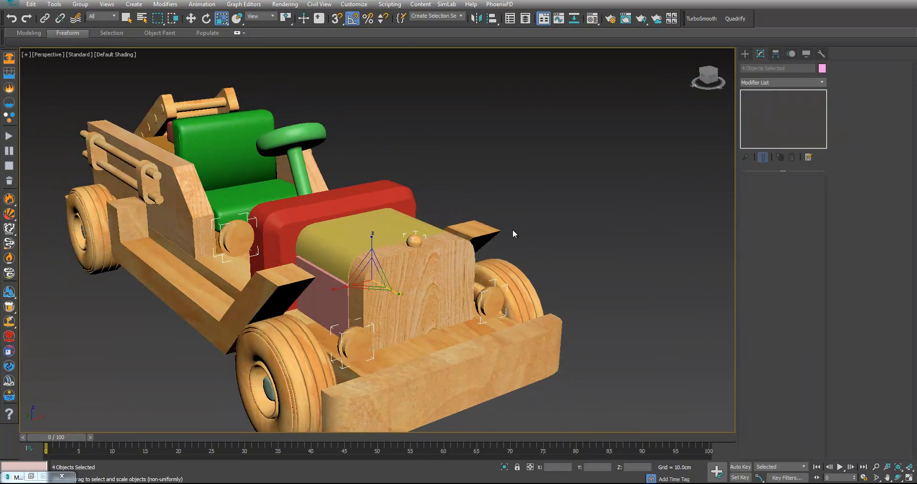
click(820, 84)
scroll(826, 246, down, 10)
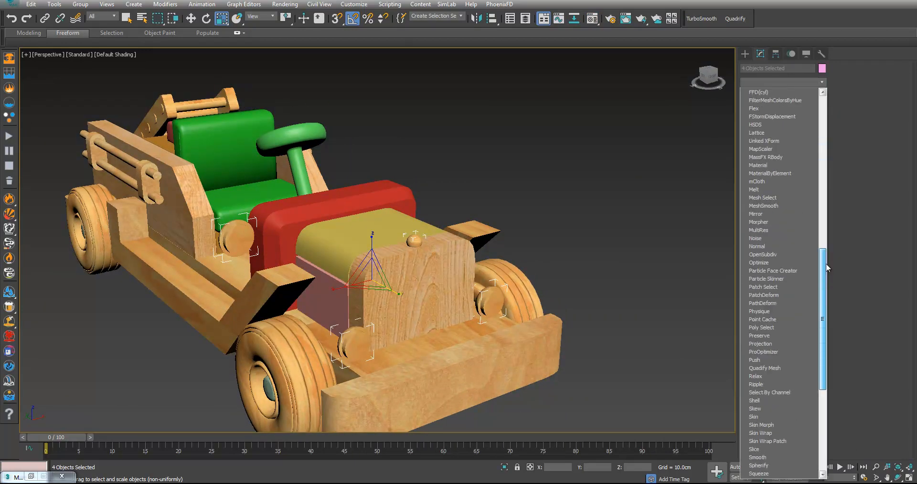
scroll(770, 403, down, 7)
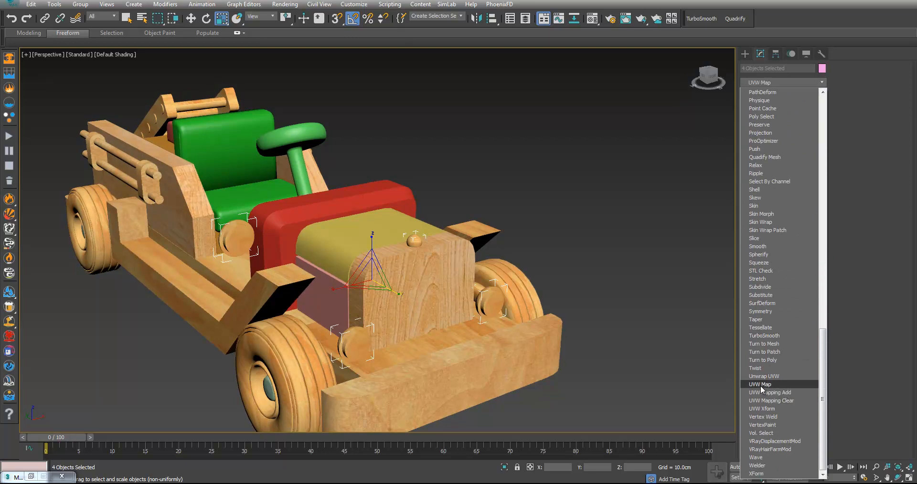
click(761, 384)
click(762, 234)
- Stretch the mapping gizmo of the lamps and ball along Z, then finish editing and deselect them
click(789, 96)
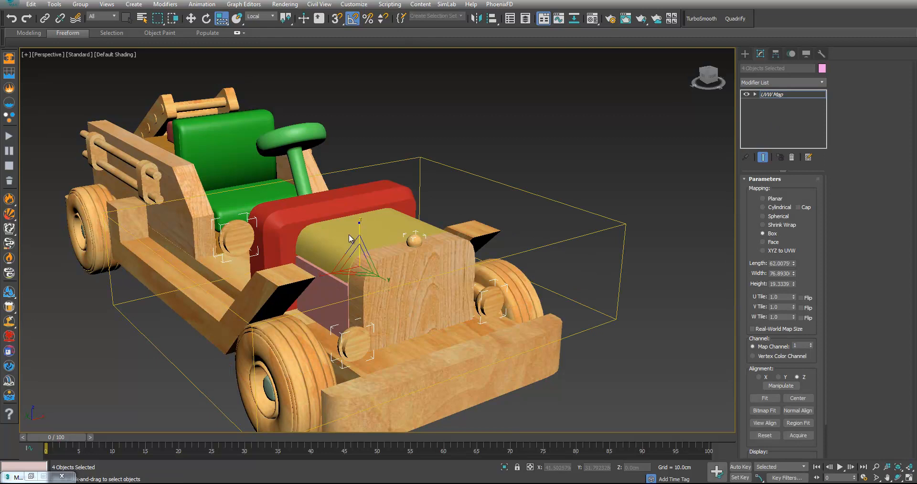
mouse_move(362, 229)
mouse_down()
mouse_move(353, 230)
mouse_move(367, 233)
mouse_up()
key(r)
alt+middle_drag(464, 249, 496, 251)
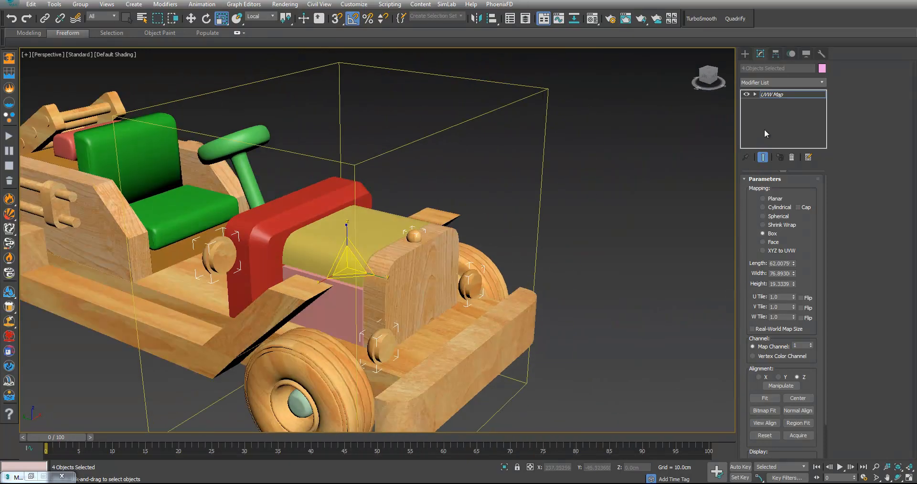
click(792, 96)
click(604, 172)
- Convert the orange seat base wd001 to an editable poly
middle_drag(573, 187, 637, 229)
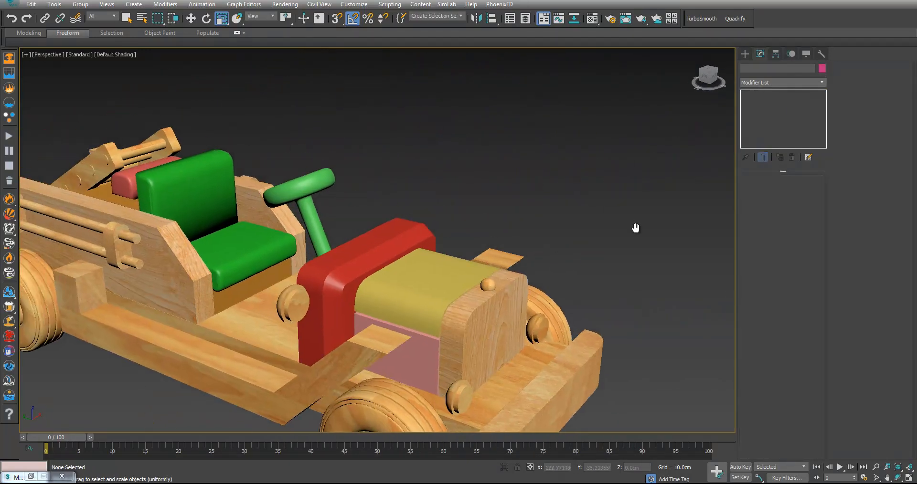
click(262, 280)
right_click(262, 280)
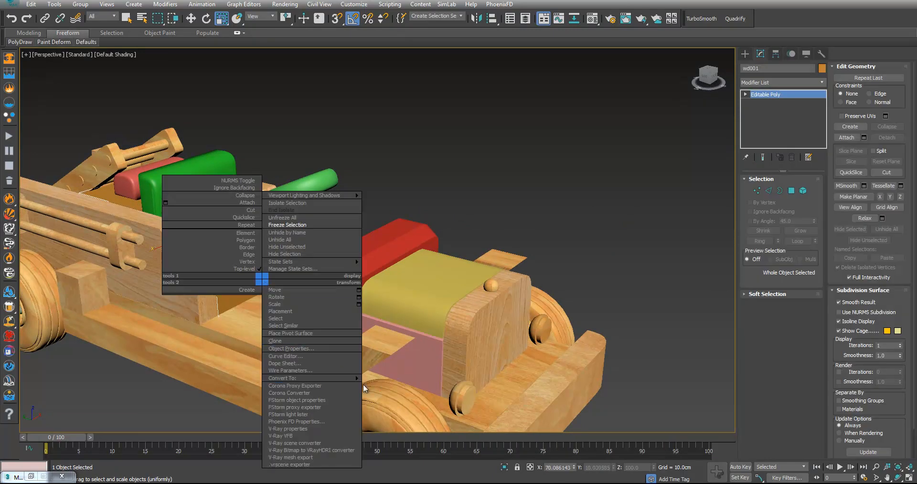
mouse_move(344, 378)
click(410, 386)
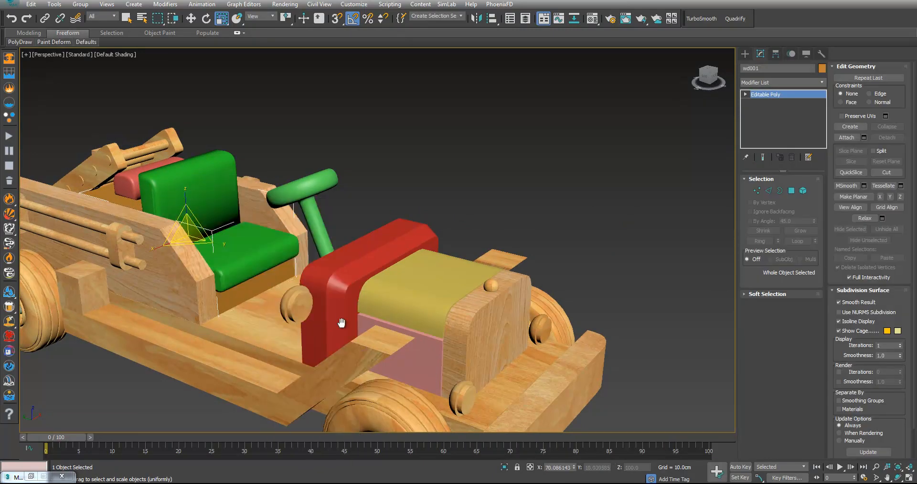
- Attach the red dashboard block and the pink engine block under the hood to the seat base
middle_drag(342, 324, 352, 317)
click(846, 138)
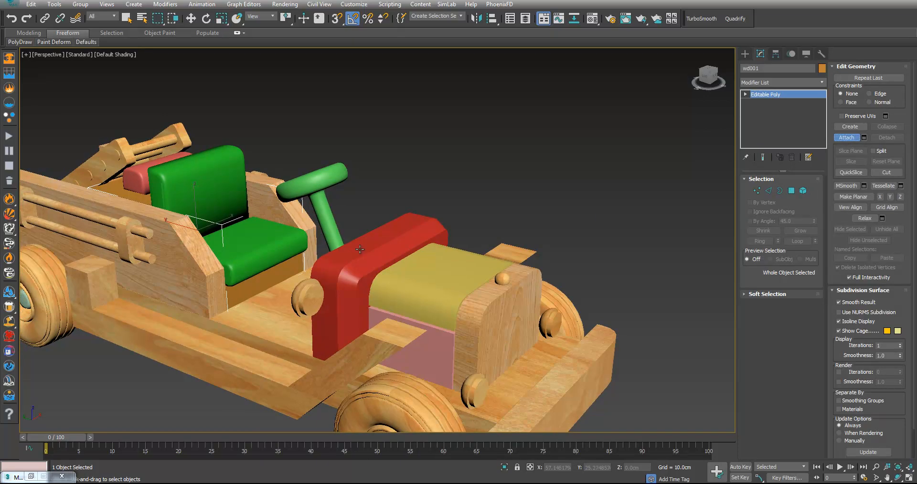
click(366, 275)
click(432, 349)
key(w)
middle_drag(328, 288, 380, 292)
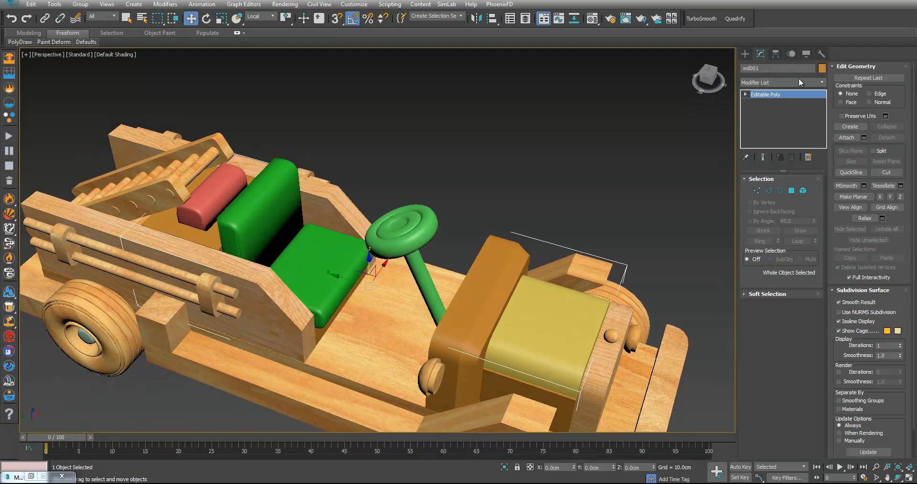
- Assign the 24 - Default wood material to the combined seat base, dashboard and engine block
click(610, 19)
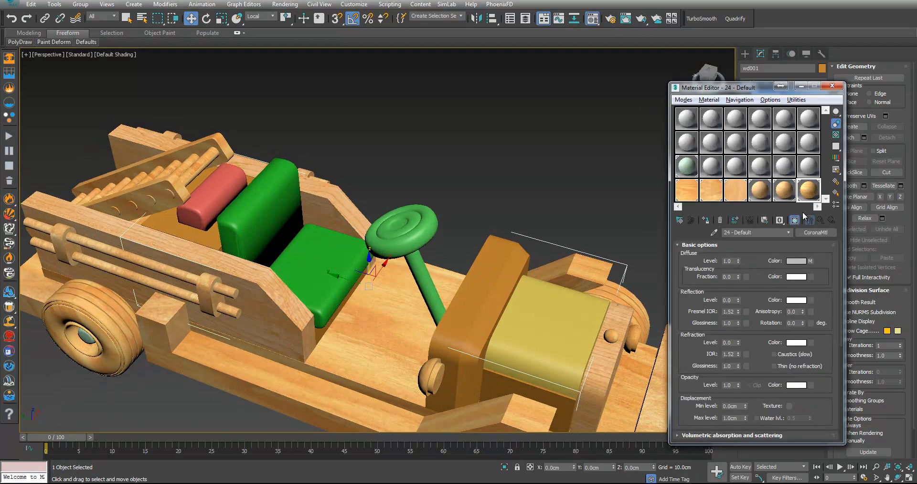
click(707, 222)
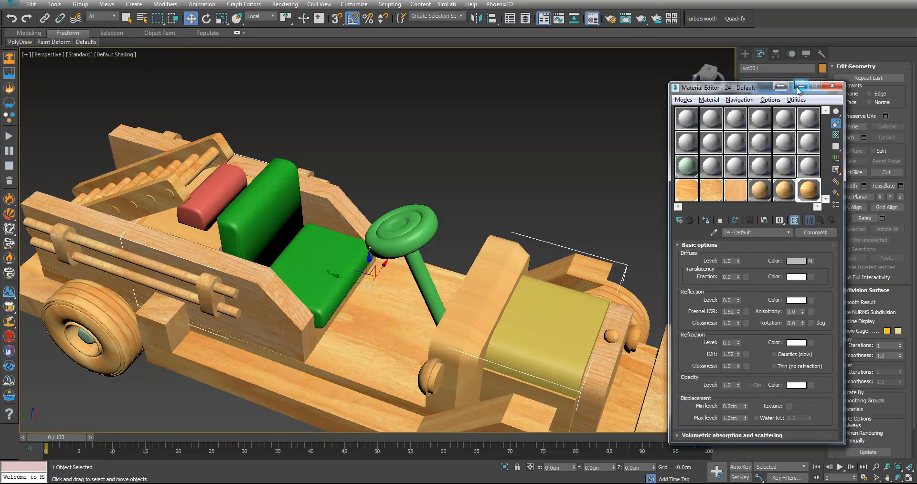
click(801, 86)
- Add a UVW Map modifier with Box projection to the combined seat base, dashboard and engine block
click(780, 82)
scroll(771, 334, down, 15)
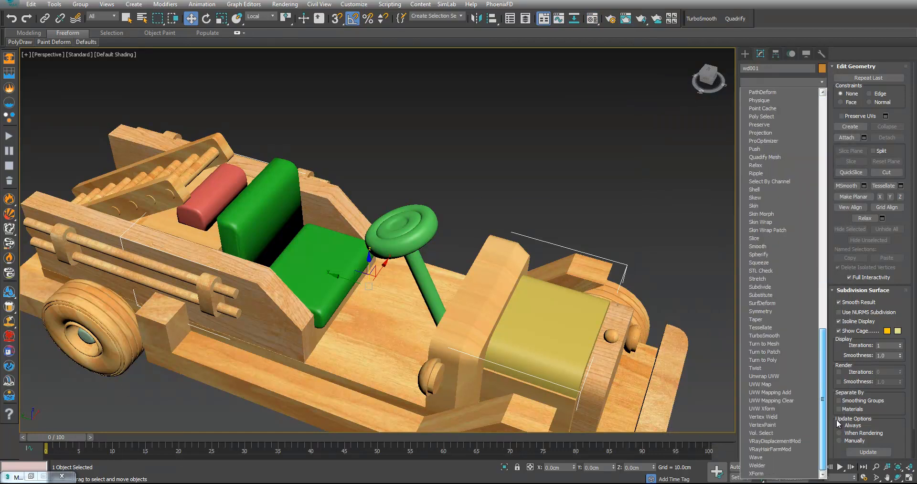
click(775, 385)
alt+middle_drag(648, 327, 731, 248)
click(764, 234)
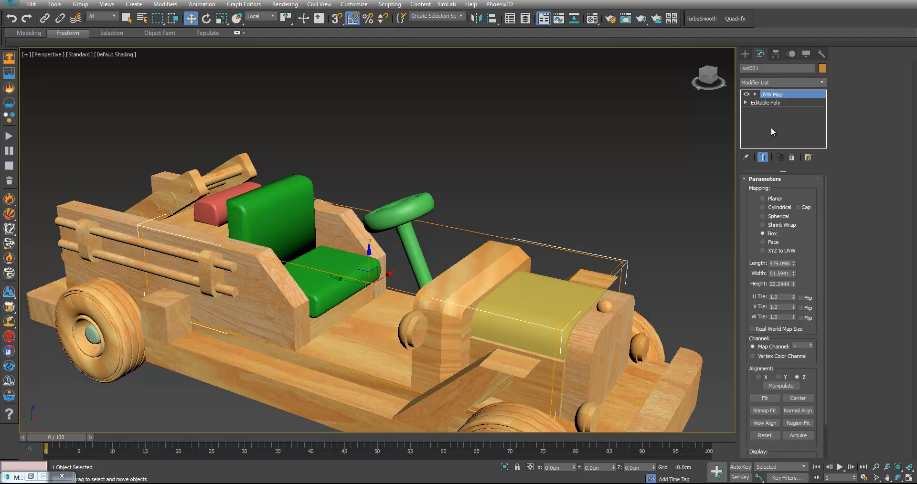
- Enlarge the UVW Map gizmo of the combined seat base, dashboard and engine block well beyond the parts
click(781, 97)
key(r)
drag(368, 248, 388, 168)
drag(404, 295, 372, 307)
mouse_move(372, 306)
alt+middle_down()
mouse_move(400, 290)
mouse_move(375, 302)
alt+middle_up()
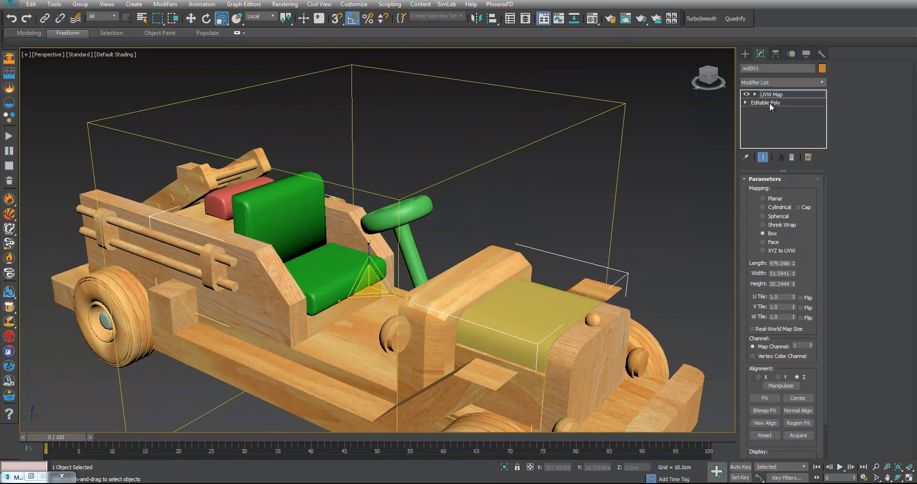
click(643, 150)
- Attach the yellow hood cover to the green seat cushion
click(322, 280)
alt+middle_drag(355, 275, 420, 282)
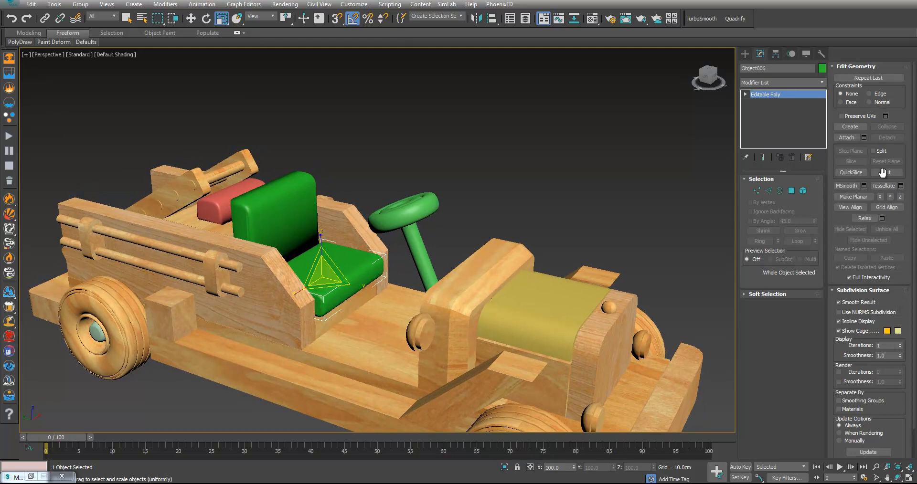
click(847, 137)
click(566, 302)
key(w)
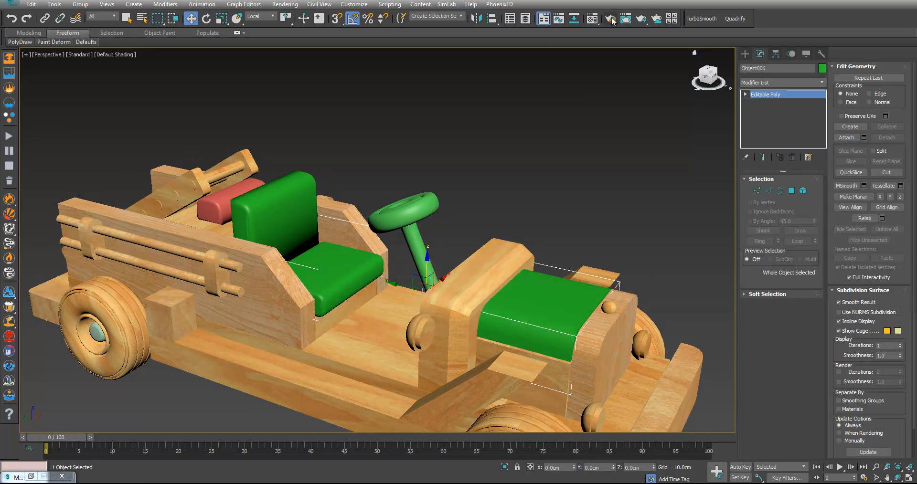
- Assign the 24 - Default2 wood material to the combined seat cushion and hood cover
key(m)
click(758, 191)
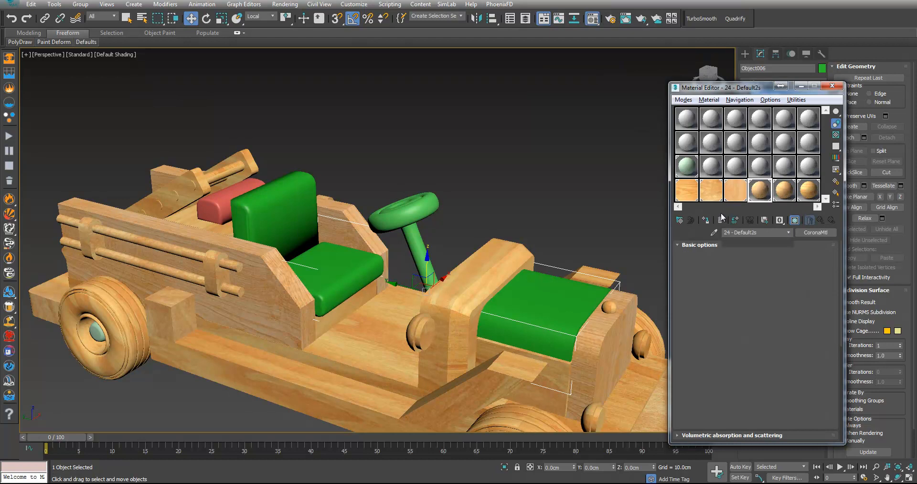
click(784, 190)
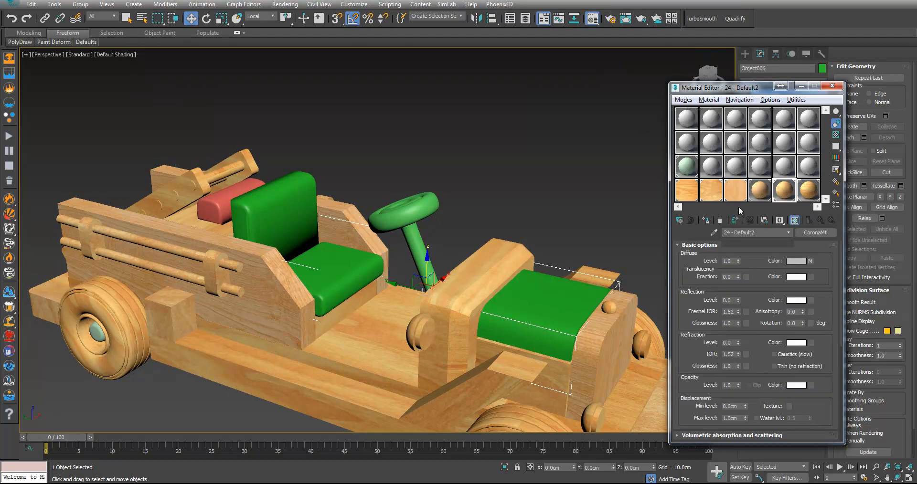
click(706, 220)
click(800, 86)
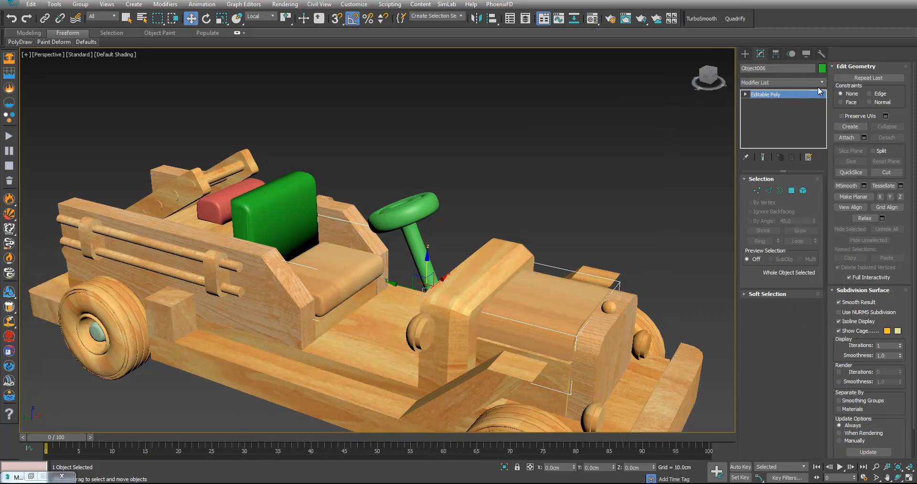
- Add a UVW Map modifier with Box projection to the combined seat cushion and hood cover
click(807, 82)
scroll(812, 306, down, 10)
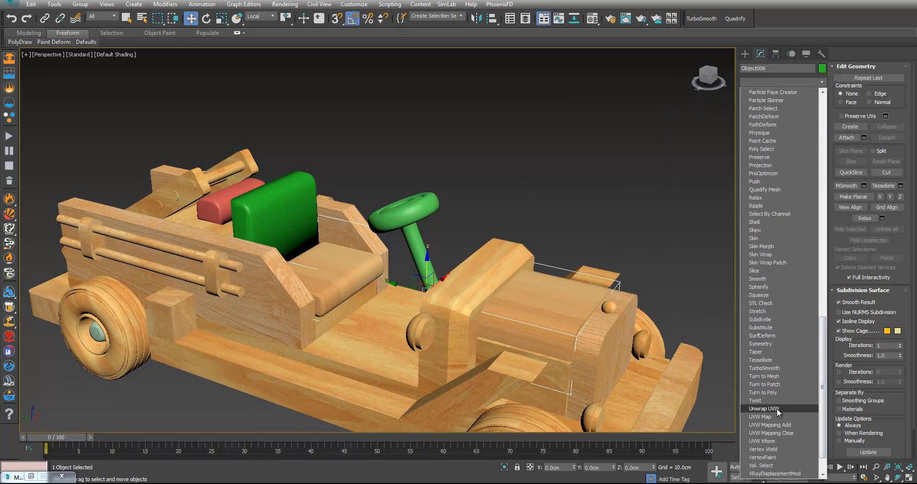
click(778, 418)
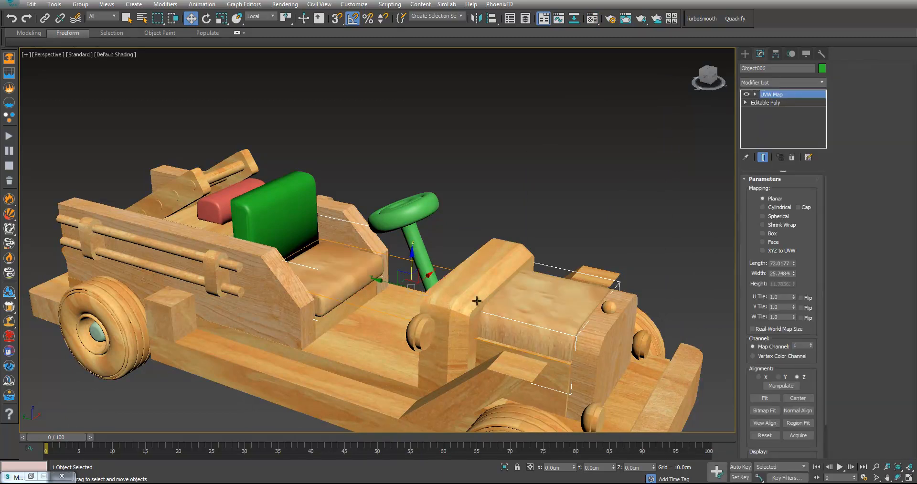
middle_drag(477, 302, 445, 256)
click(769, 235)
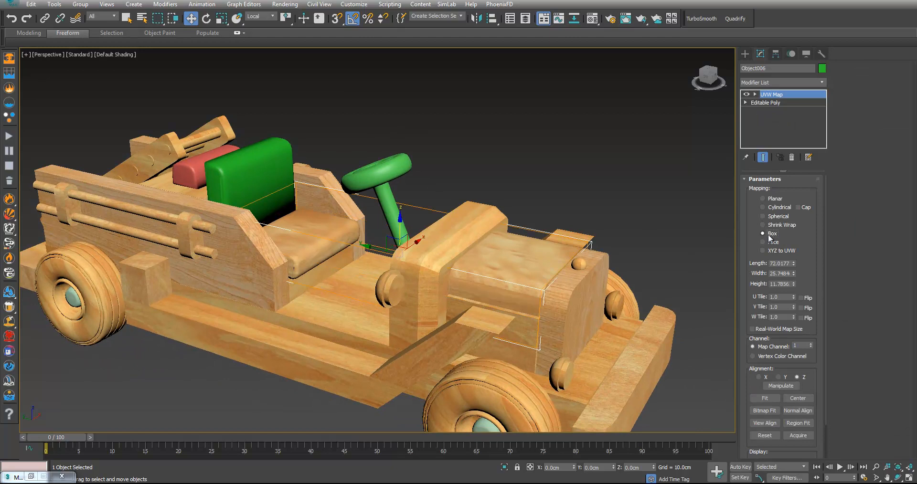
- Scale up the UVW Map gizmo of the seat cushion and hood cover until its box surrounds the whole truck
key(r)
click(782, 97)
drag(403, 252, 418, 218)
drag(437, 266, 404, 194)
alt+middle_drag(470, 224, 415, 247)
drag(401, 252, 416, 232)
alt+middle_drag(417, 231, 378, 245)
key(w)
key(r)
drag(402, 220, 421, 253)
alt+middle_drag(419, 247, 544, 233)
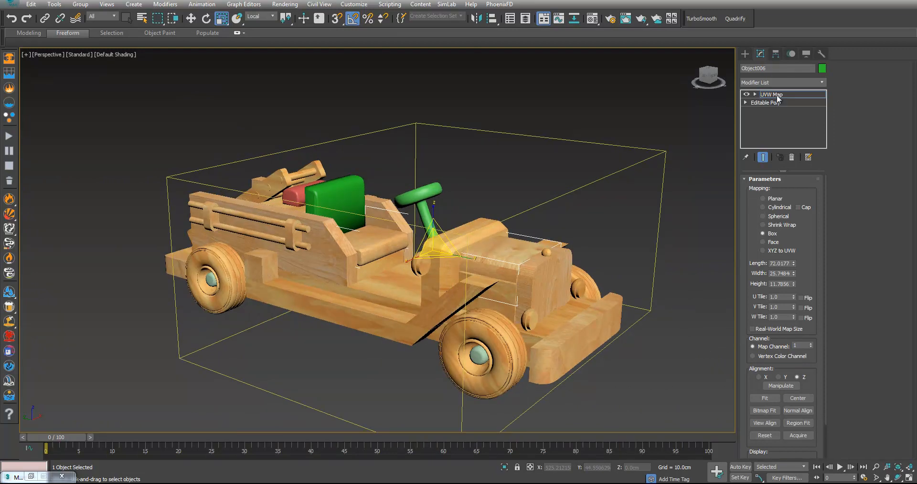
click(658, 142)
- Convert the front wheel's hub cap to an editable poly and attach the other wheels' hub caps to it
alt+middle_drag(658, 141, 569, 311)
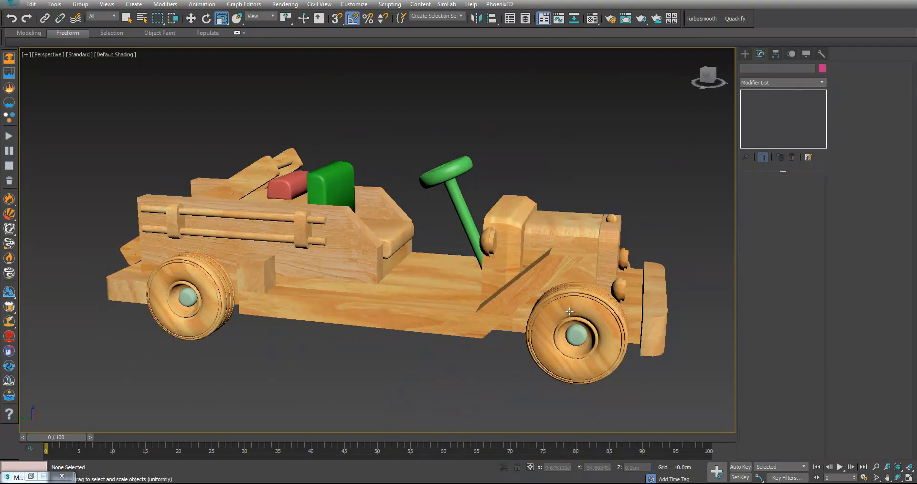
click(585, 336)
right_click(558, 178)
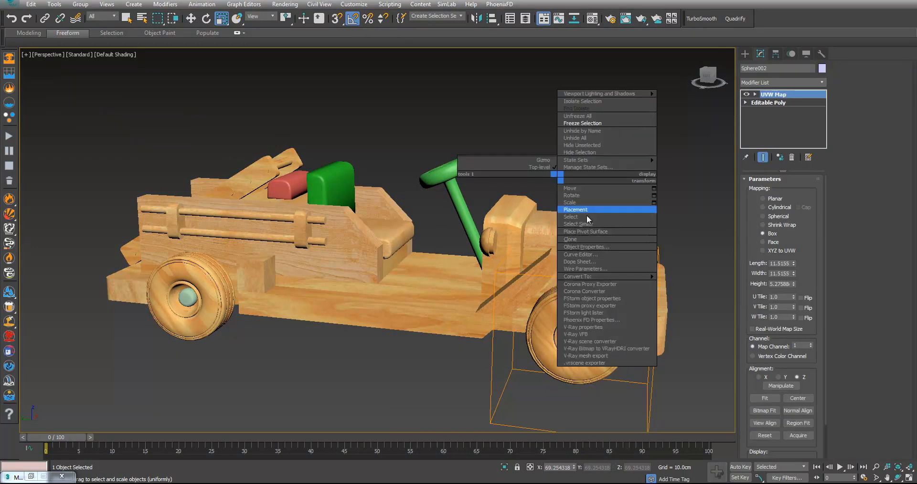
click(697, 288)
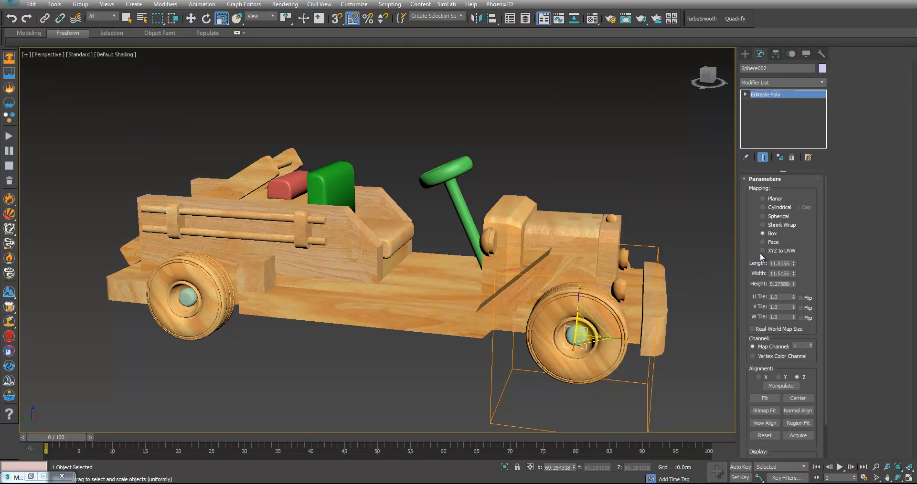
click(846, 137)
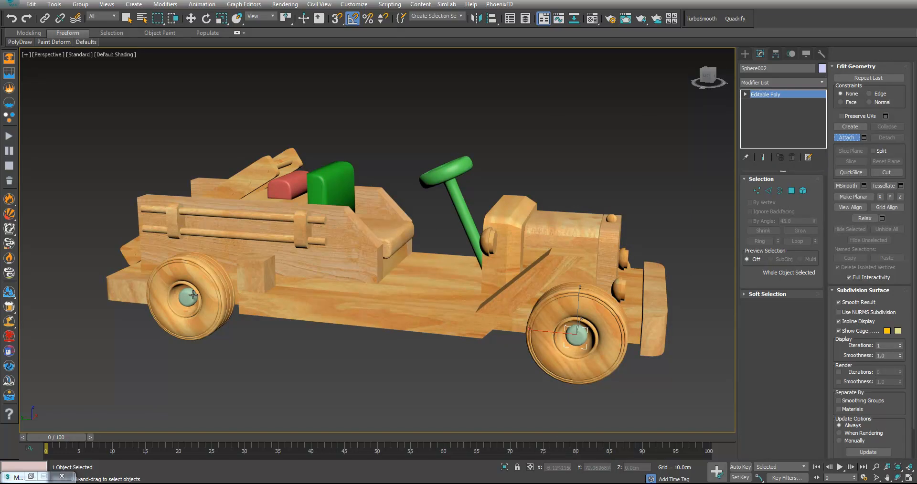
alt+middle_drag(348, 289, 442, 325)
alt+middle_drag(547, 371, 248, 349)
key(w)
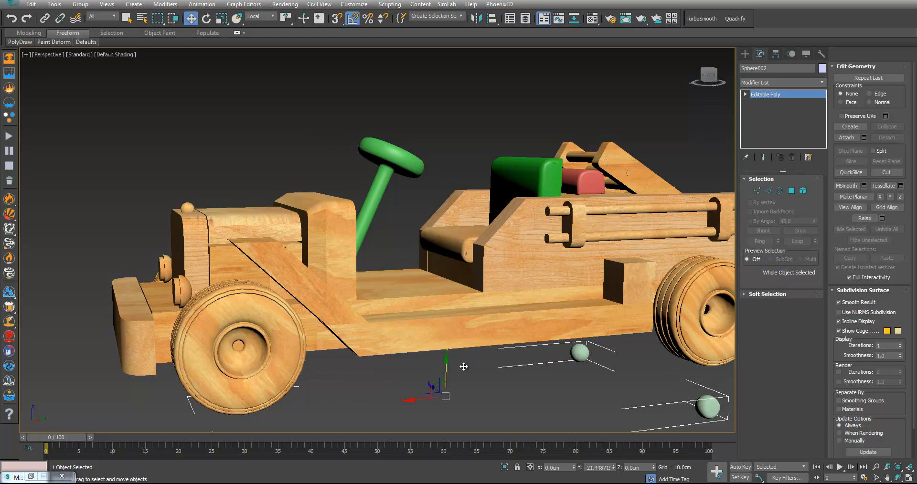
- Assign the 24 - Default2s wood material to the combined hub caps
click(595, 20)
click(758, 191)
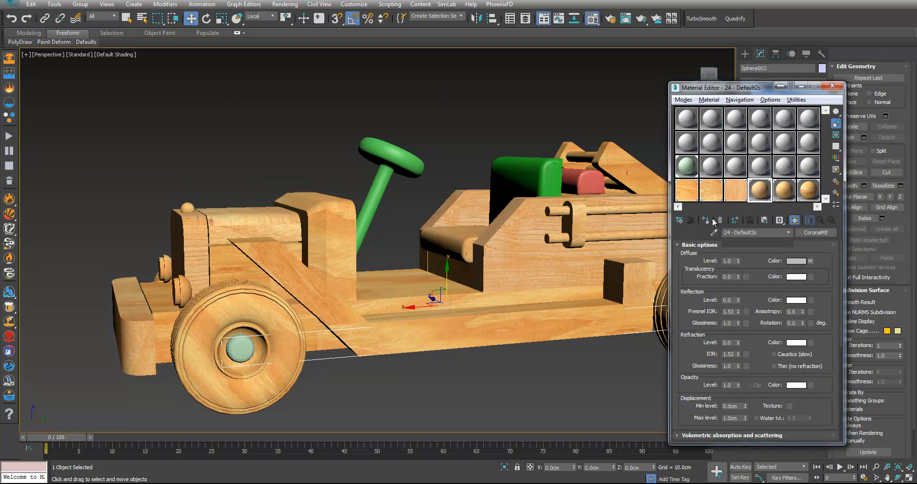
click(706, 221)
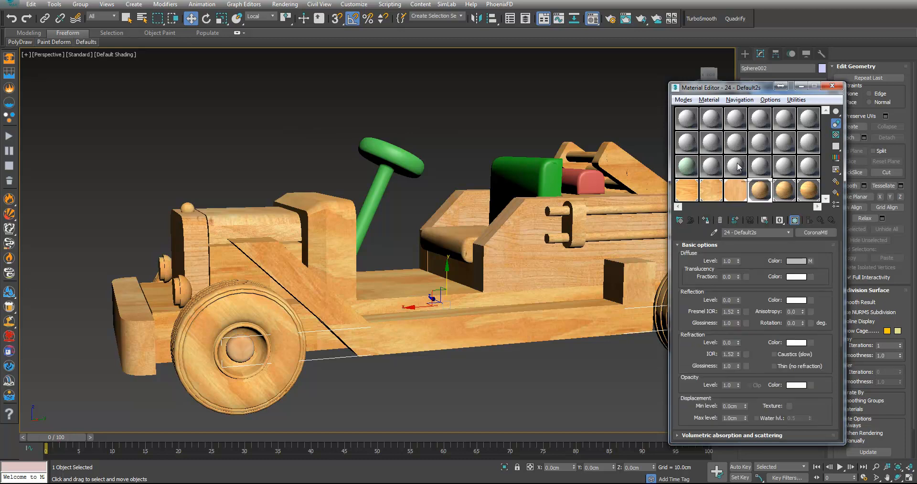
click(801, 86)
- Add a UVW Map modifier with Box projection to the combined hub caps
click(820, 82)
scroll(812, 339, down, 15)
click(760, 425)
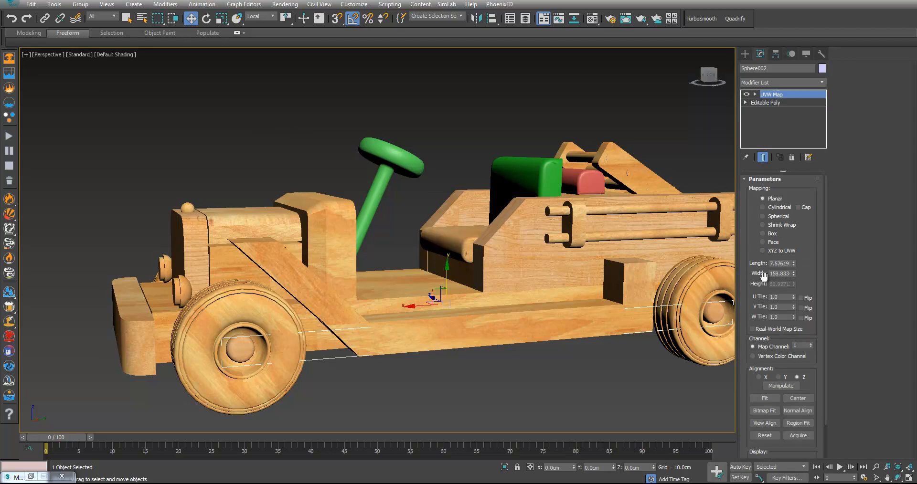
click(771, 234)
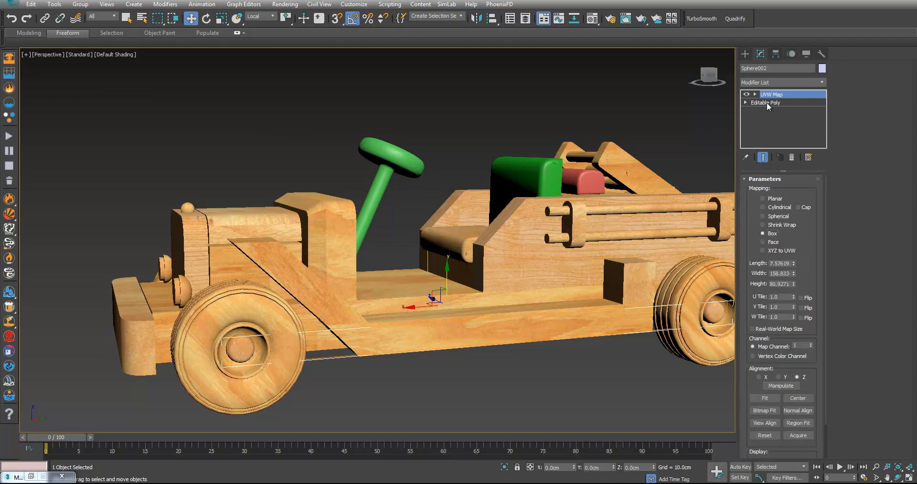
- Rescale the hub caps' UVW Map gizmo along its axes and overall into a large box around the truck
key(1)
key(r)
drag(441, 300, 453, 279)
drag(411, 310, 545, 315)
drag(448, 268, 486, 106)
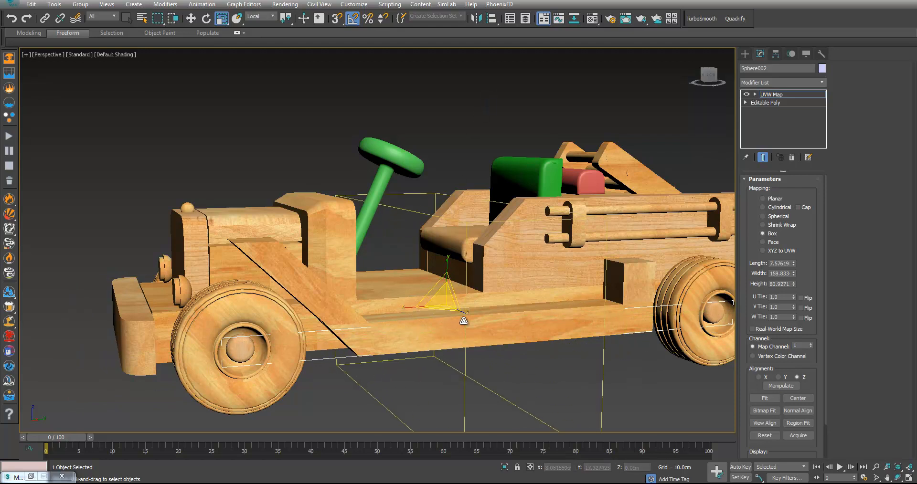
drag(447, 304, 476, 254)
alt+middle_drag(476, 262, 690, 159)
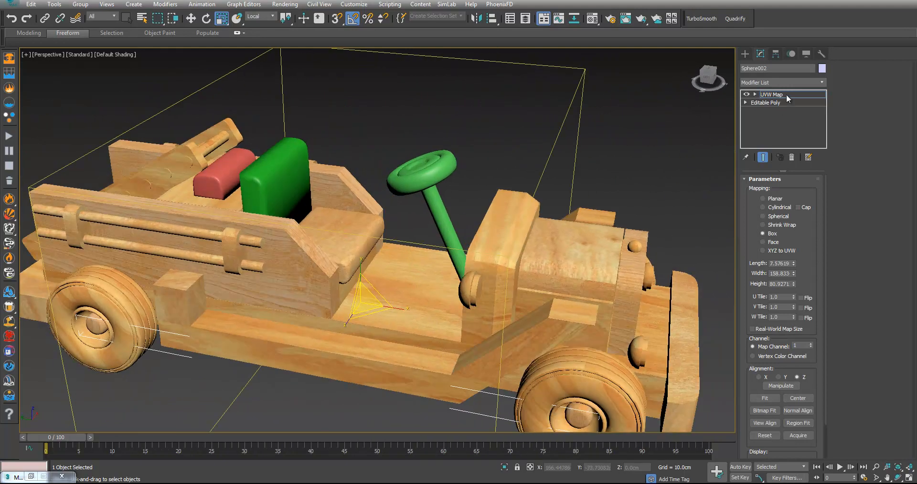
click(794, 98)
click(663, 127)
- Assign the 24 - Default2s wood material to the steering wheel and to the red block behind the seat
middle_drag(540, 136, 562, 179)
click(351, 226)
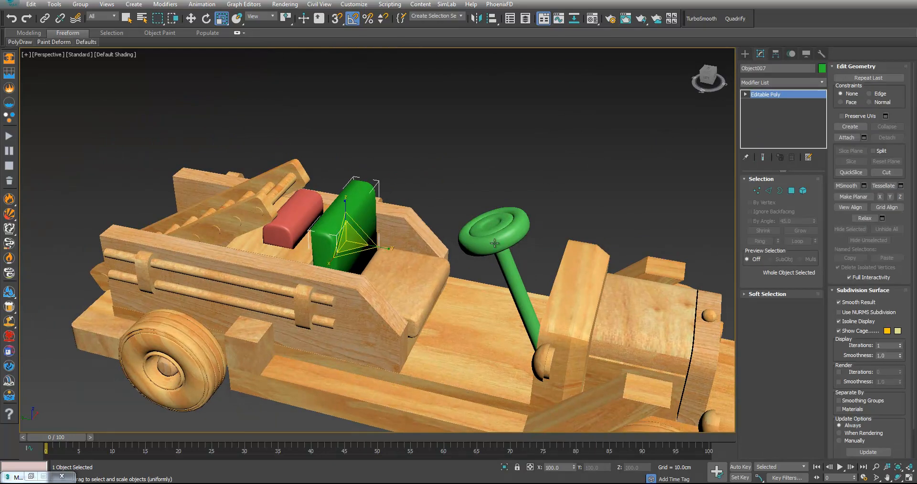
ctrl+click(508, 243)
click(515, 224)
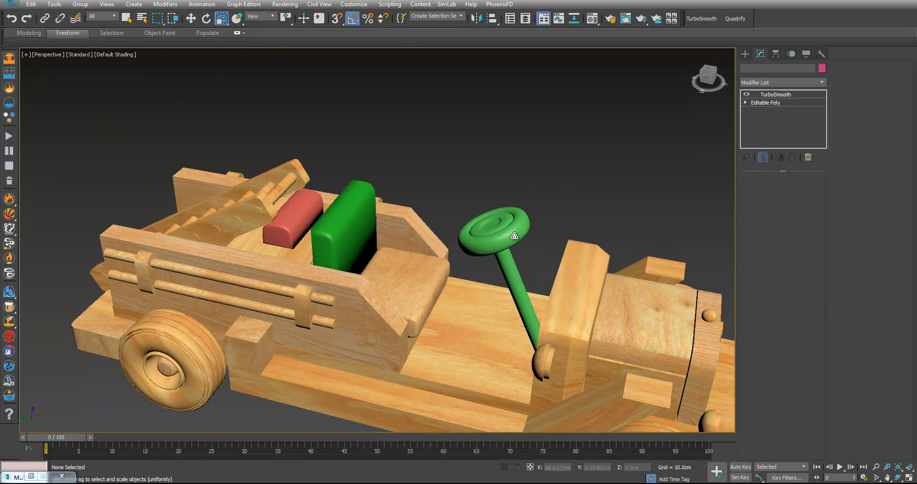
click(612, 19)
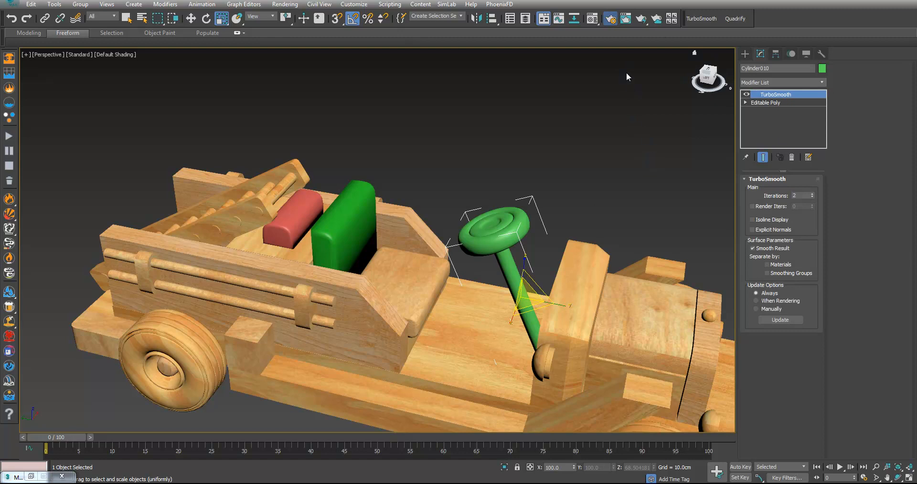
click(593, 19)
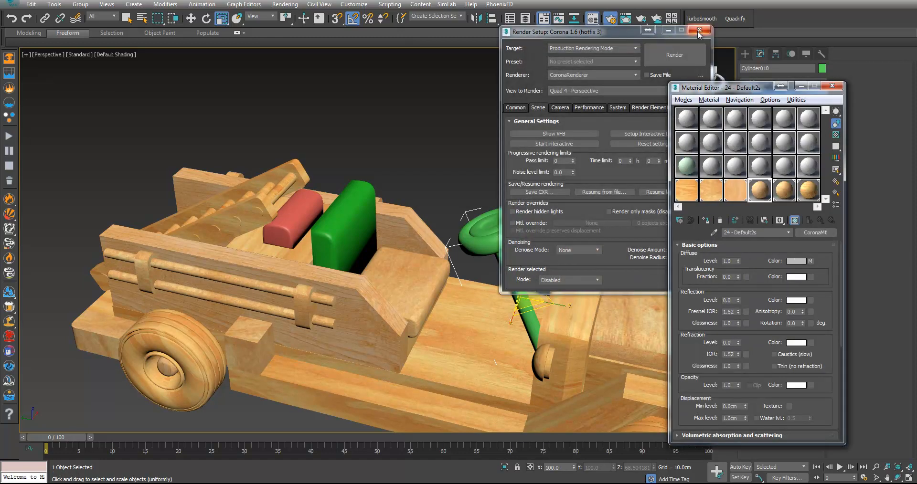
click(706, 223)
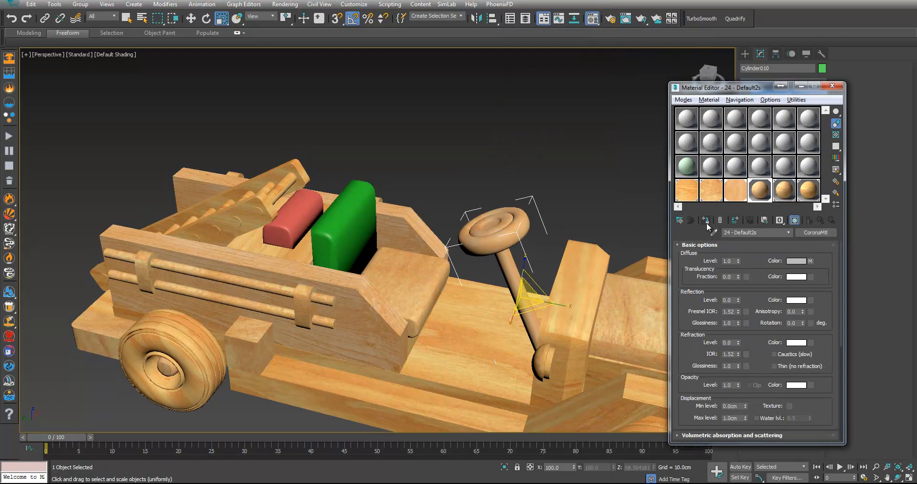
click(457, 174)
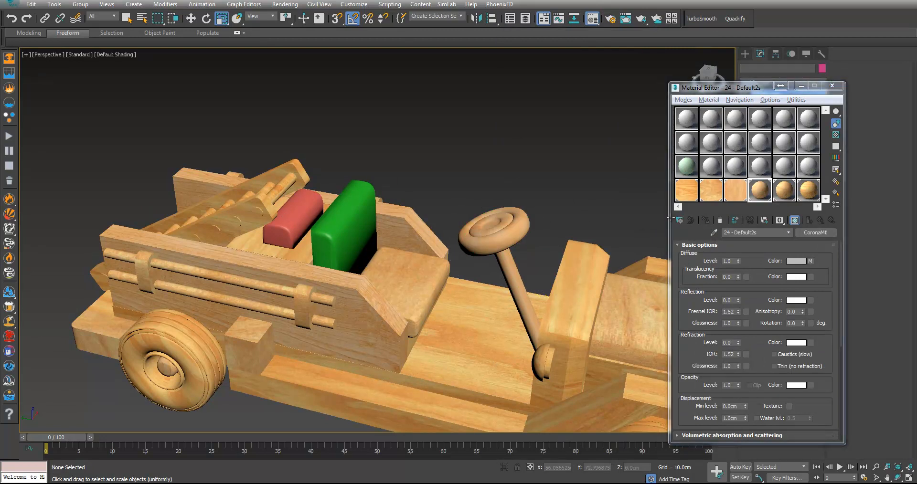
click(706, 220)
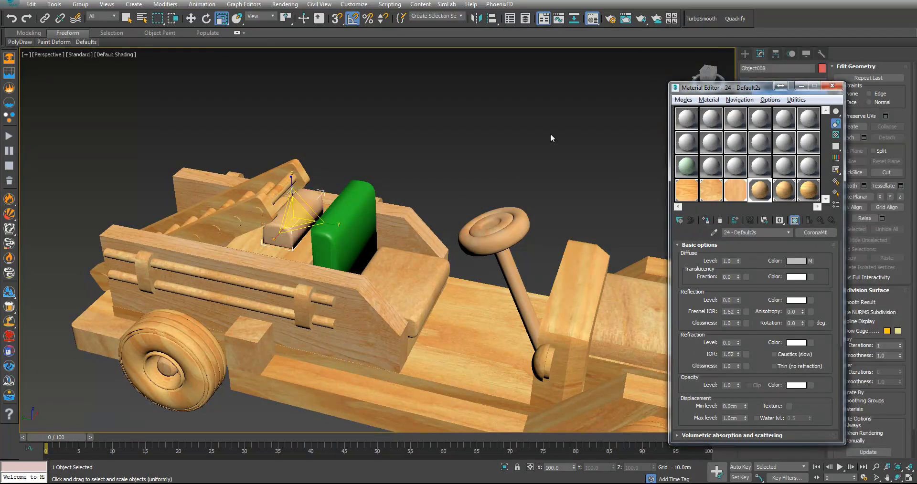
click(513, 148)
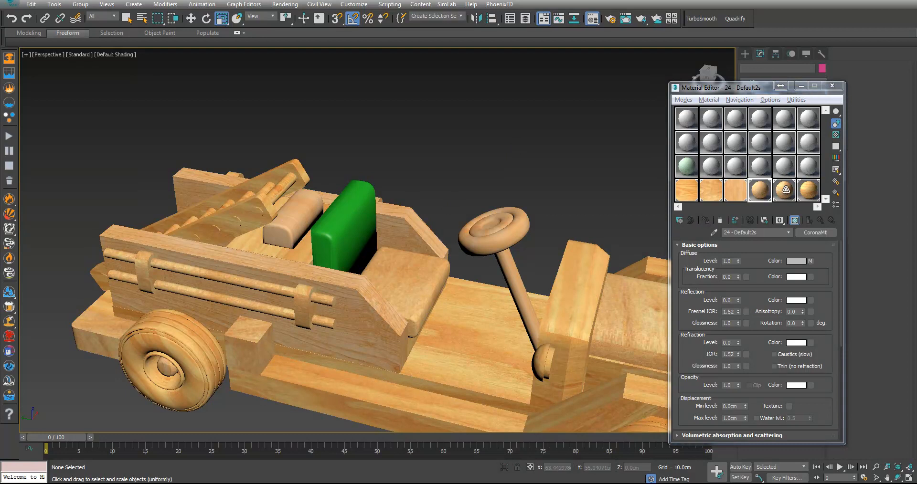
- Assign the 24 - Default2 wood material to the green seat backrest
click(785, 190)
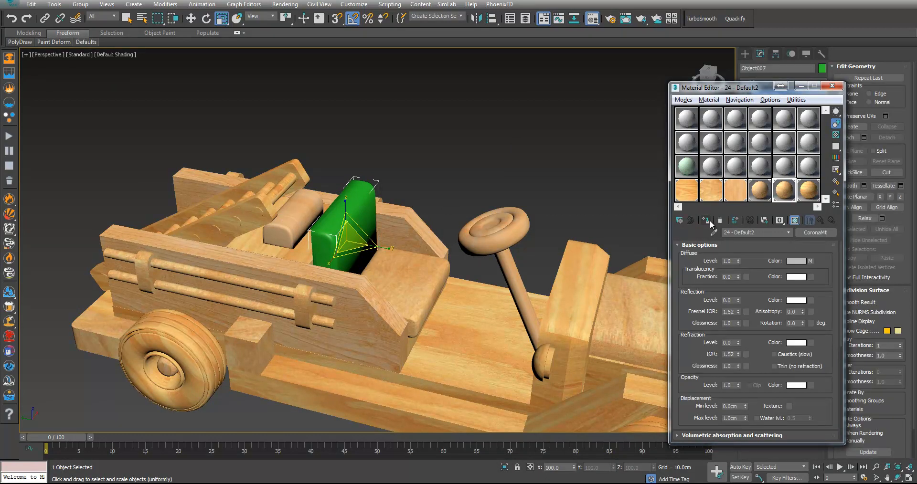
click(706, 221)
click(801, 86)
- Add a UVW Map modifier with Box projection to the seat backrest
click(781, 82)
scroll(774, 409, down, 15)
click(776, 385)
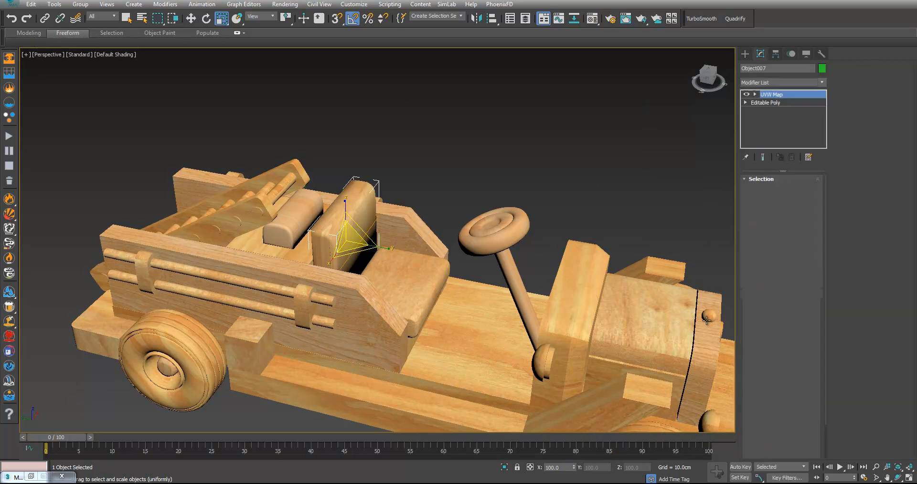
click(771, 234)
alt+middle_drag(668, 237, 631, 213)
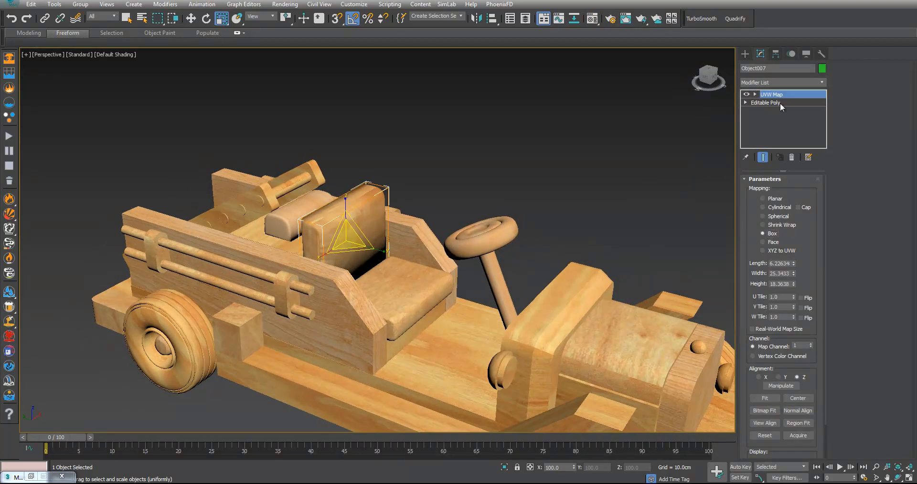
- Enlarge the seat backrest's UVW Map gizmo into a box far bigger than the backrest
click(784, 95)
key(r)
drag(347, 238, 418, 264)
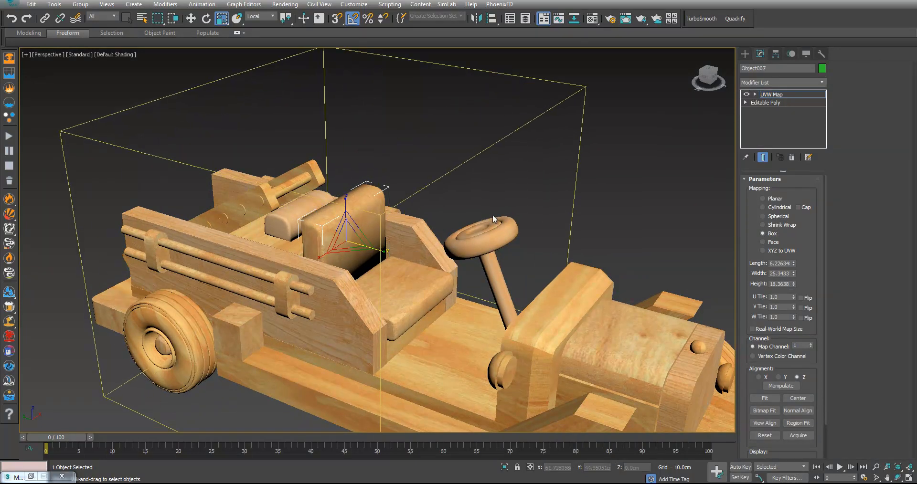
- Copy the seat backrest's UVW Map modifier and paste it onto the rounded block behind the seat
right_click(780, 97)
click(797, 136)
click(284, 218)
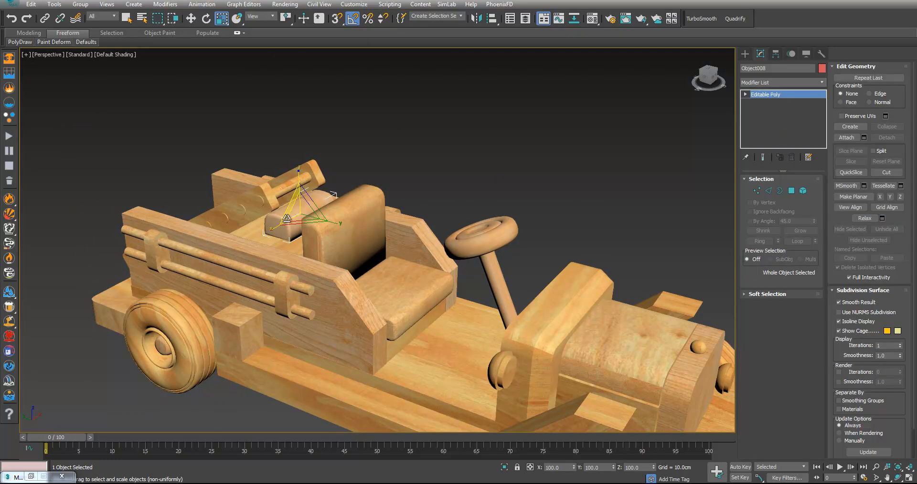
right_click(800, 95)
click(807, 101)
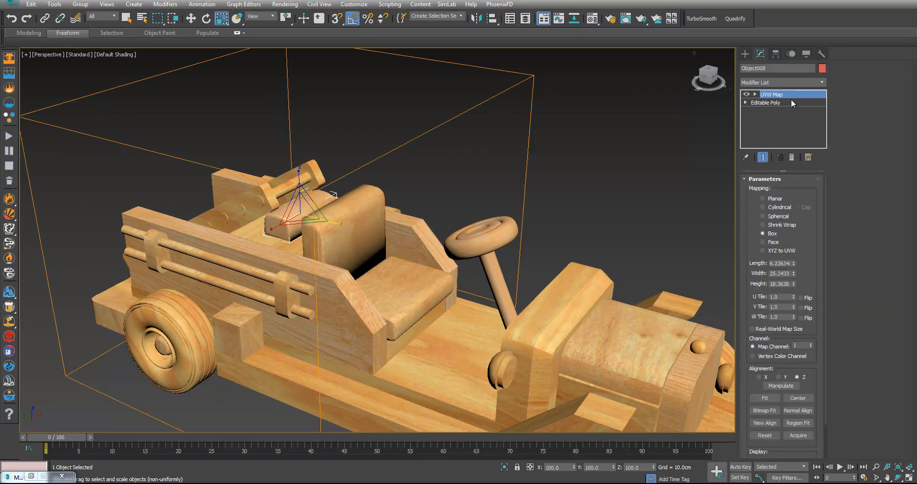
- Paste the copied UVW Map modifier onto the steering wheel above its TurboSmooth
alt+middle_drag(552, 173, 569, 172)
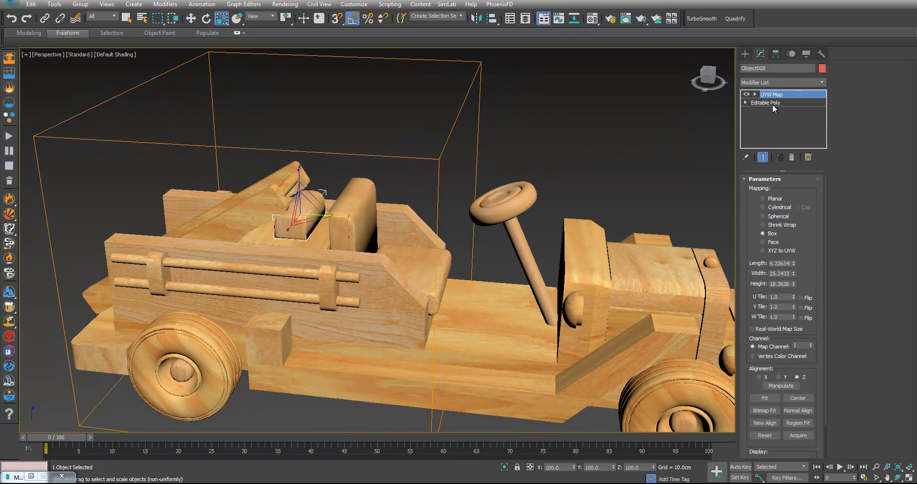
key(1)
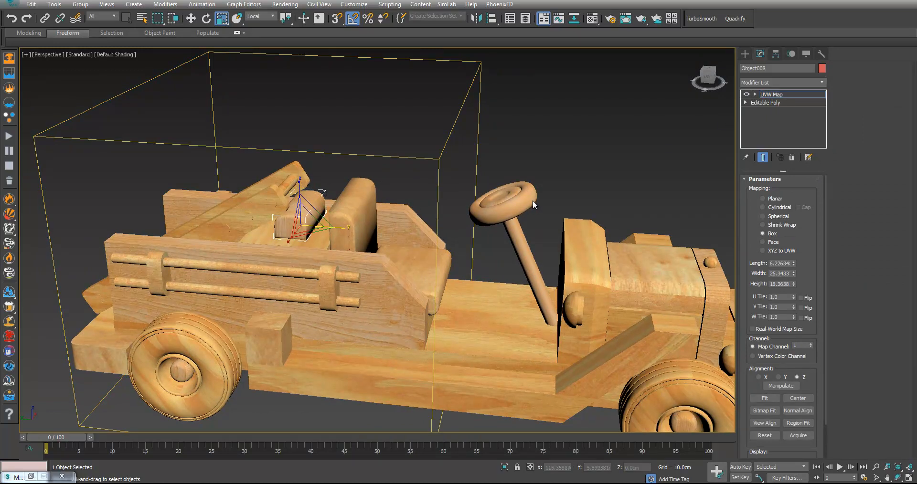
click(782, 96)
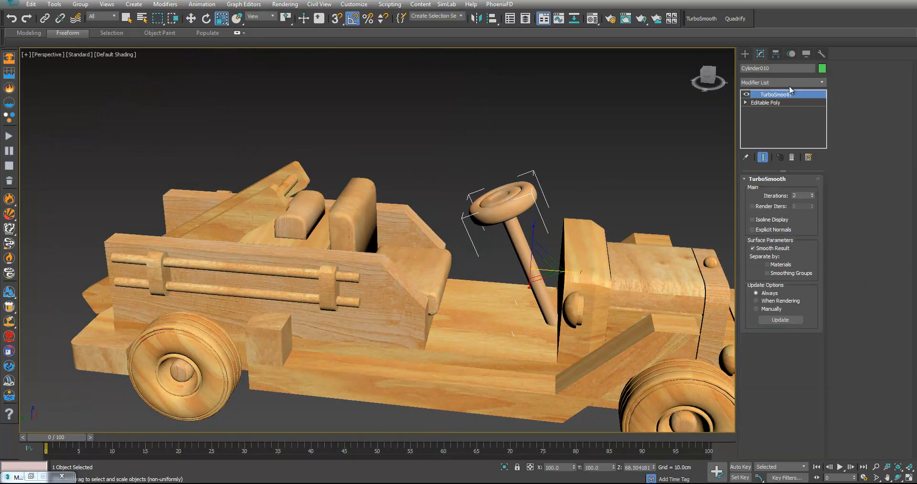
right_click(786, 97)
click(805, 147)
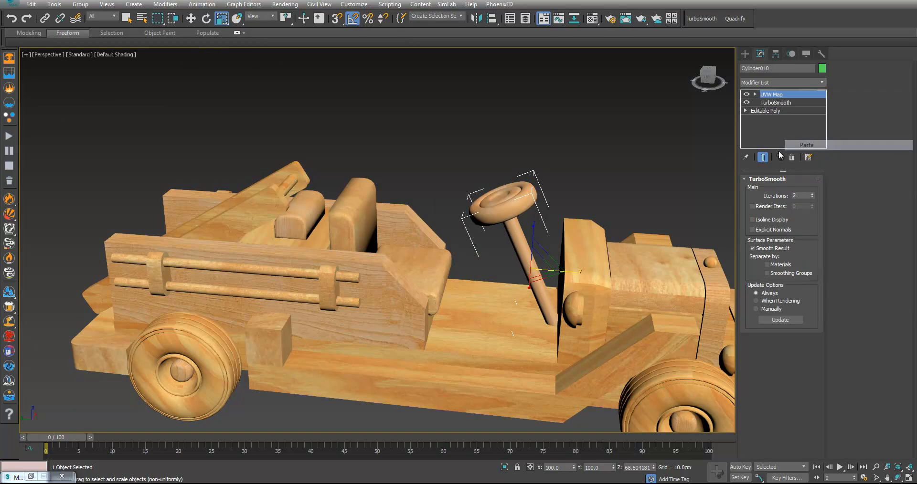
click(760, 157)
mouse_move(607, 202)
alt+middle_down()
mouse_move(629, 207)
mouse_move(603, 203)
alt+middle_up()
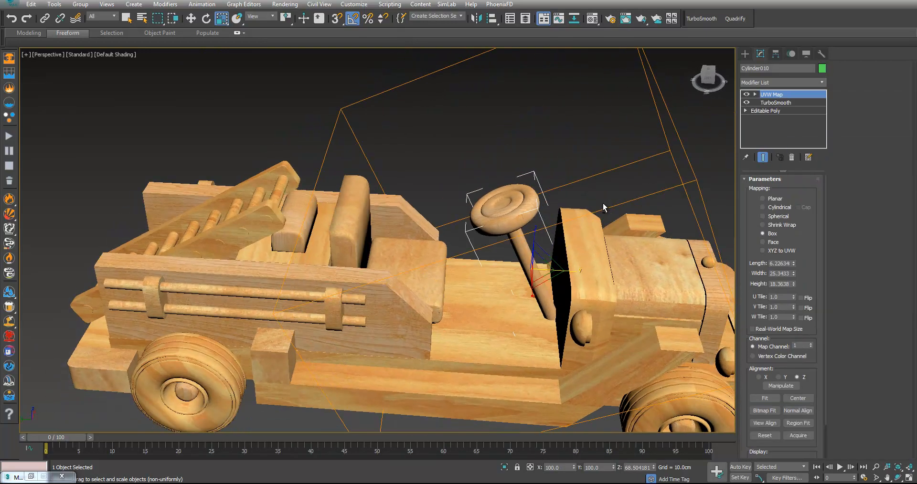
- Enlarge the steering wheel's UVW Map gizmo into a box far bigger than the wheel and deselect the object
click(773, 95)
key(r)
drag(511, 212, 525, 179)
alt+middle_drag(552, 210, 578, 168)
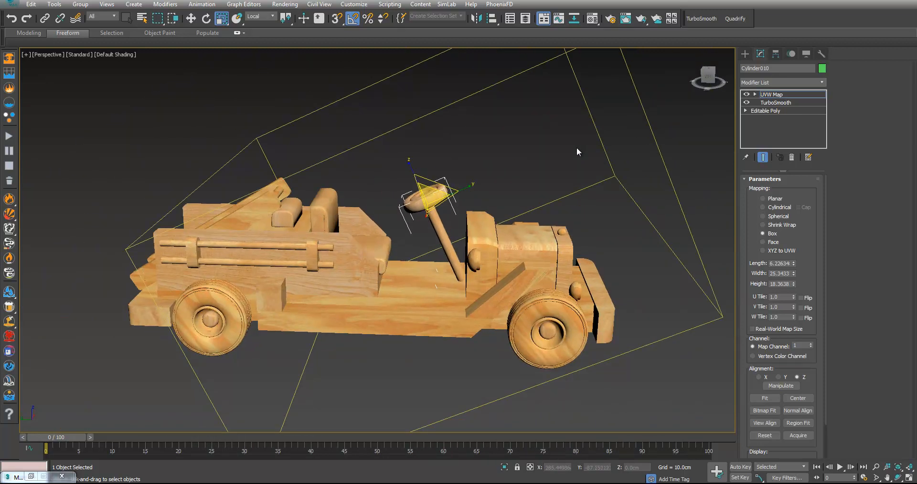
click(773, 97)
click(580, 213)
- Create a large ground plane around the truck, about 1160 cm long and 1203 cm wide, with one segment each way
mouse_move(580, 214)
alt+middle_down()
mouse_move(578, 253)
mouse_move(450, 264)
mouse_move(476, 276)
mouse_move(580, 229)
alt+middle_up()
click(745, 54)
click(745, 68)
click(800, 152)
scroll(577, 150, down, 8)
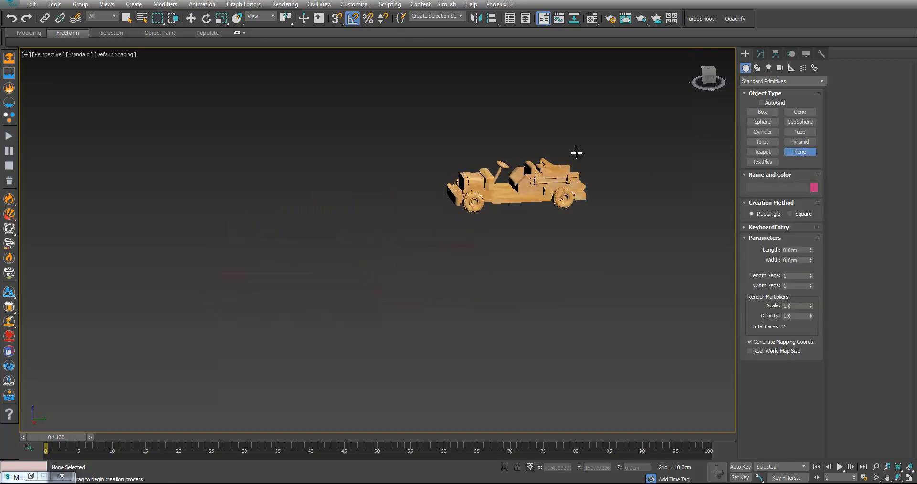
alt+middle_drag(577, 150, 545, 235)
drag(695, 316, 149, 108)
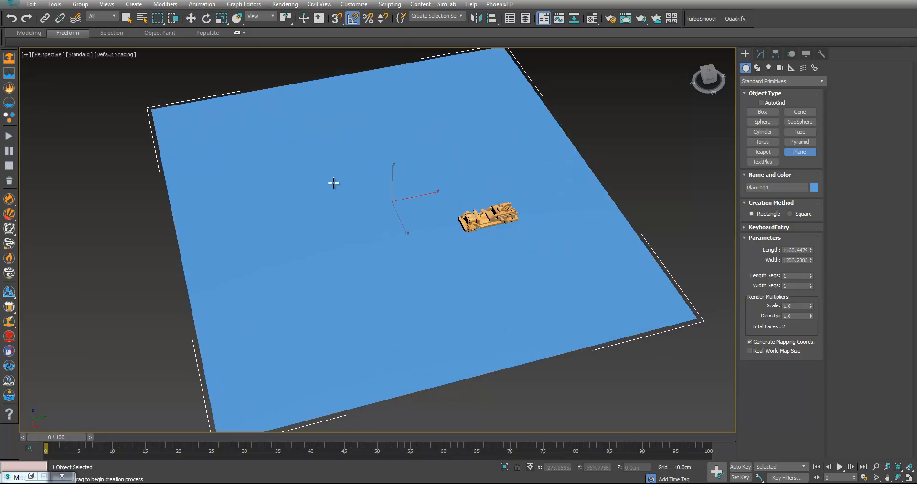
right_click(318, 174)
- Centre the ground plane under the truck and lower it to the underside of the wheels
key(w)
drag(401, 209, 502, 225)
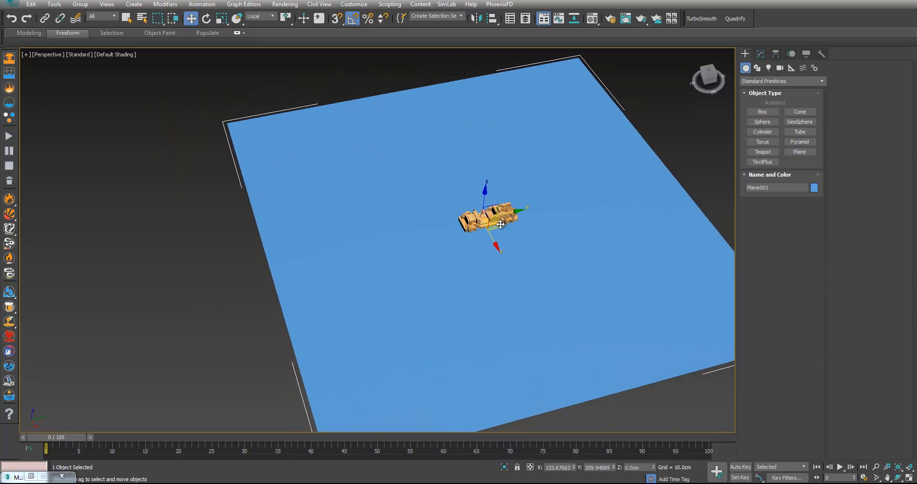
scroll(514, 219, down, 3)
key(alt+w)
scroll(555, 181, up, 4)
drag(571, 148, 573, 195)
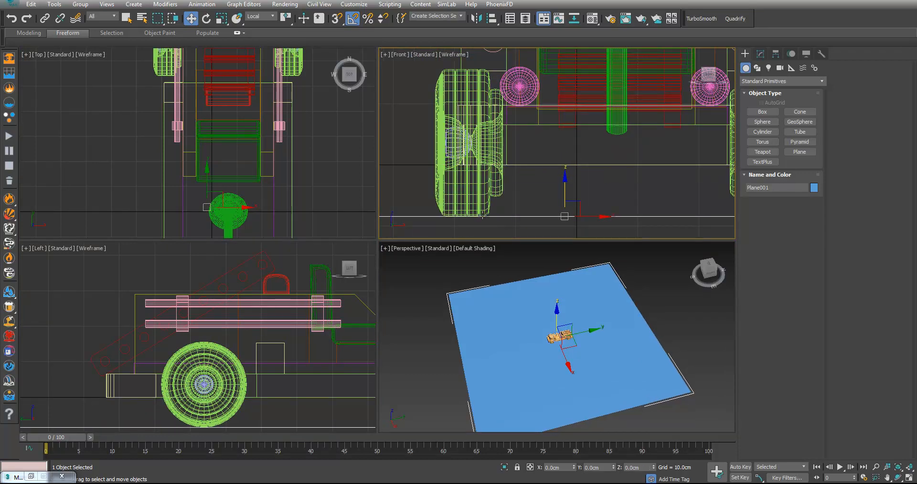
click(657, 296)
key(alt+w)
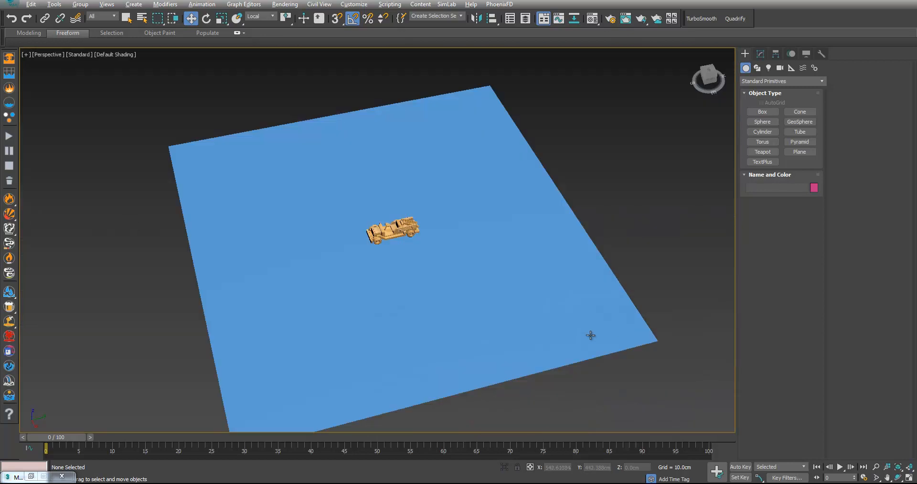
- Replace the Left view with Corona Interactive rendering and make the Perspective view active
key(alt+w)
click(41, 283)
click(38, 248)
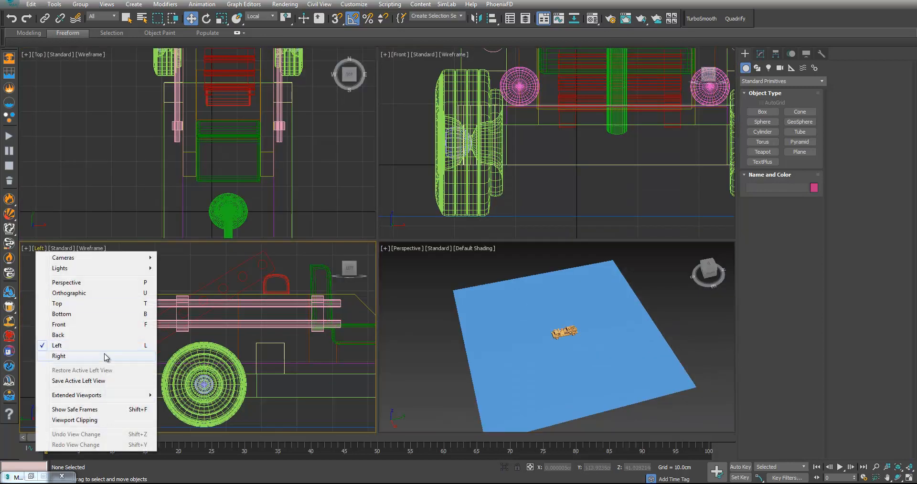
mouse_move(95, 395)
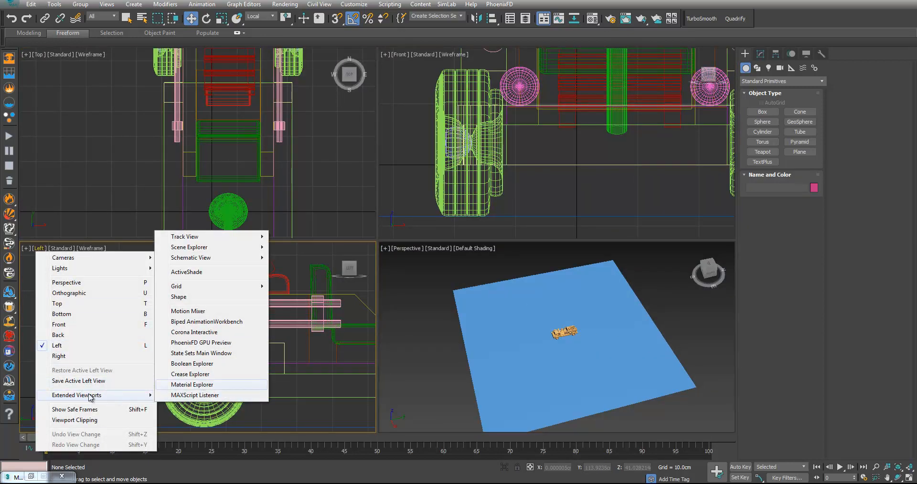
click(191, 332)
click(236, 327)
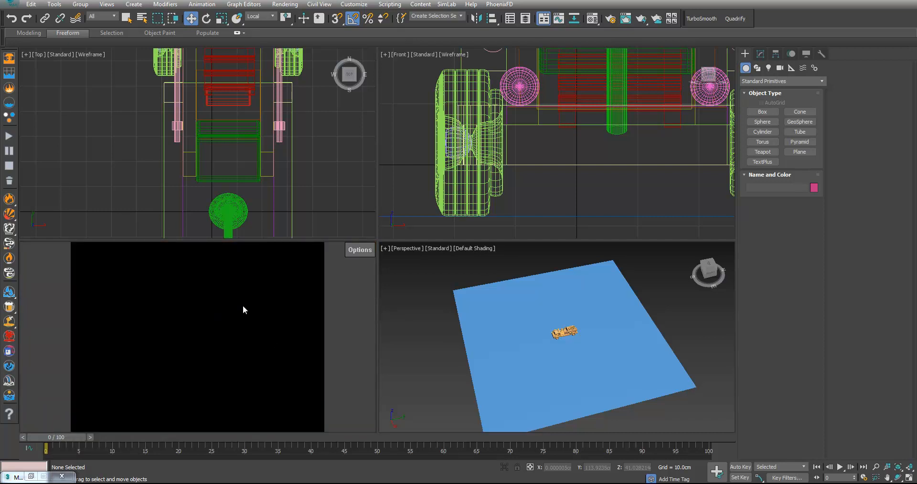
click(451, 340)
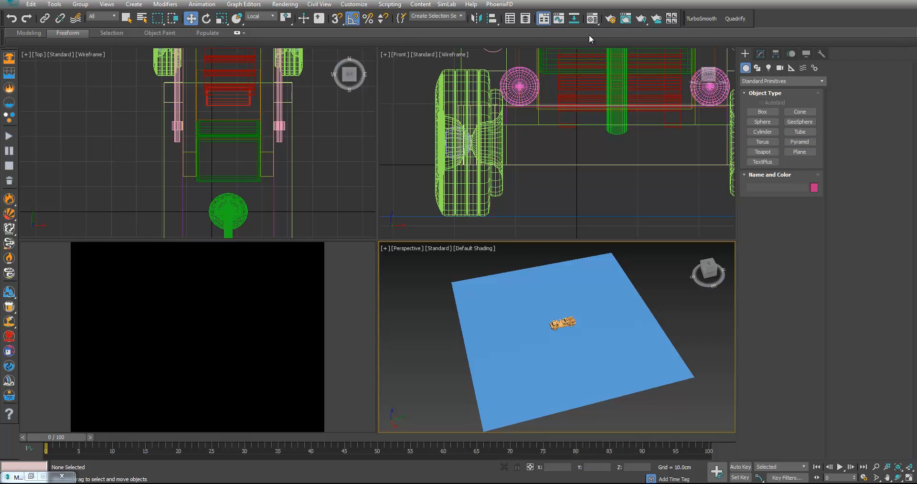
- Set the render output size to the HDTV (video) preset at 1920 x 1080 and minimize the render setup
click(607, 19)
click(612, 21)
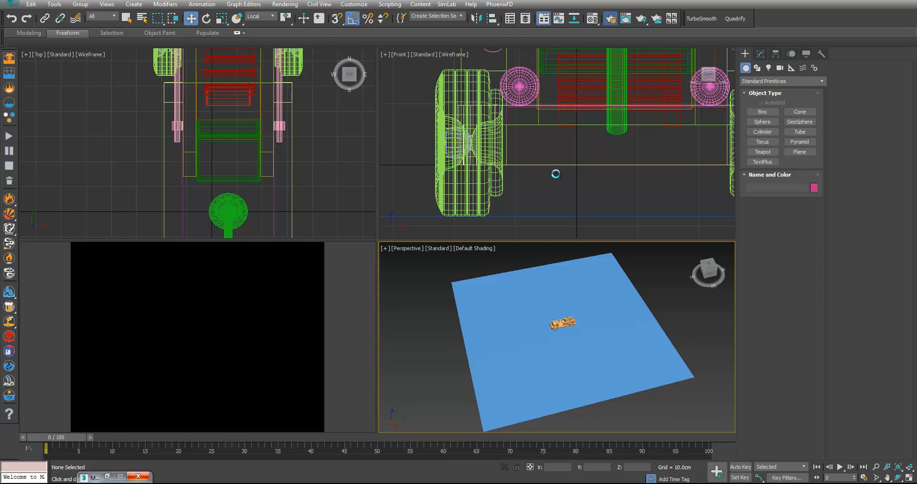
click(523, 110)
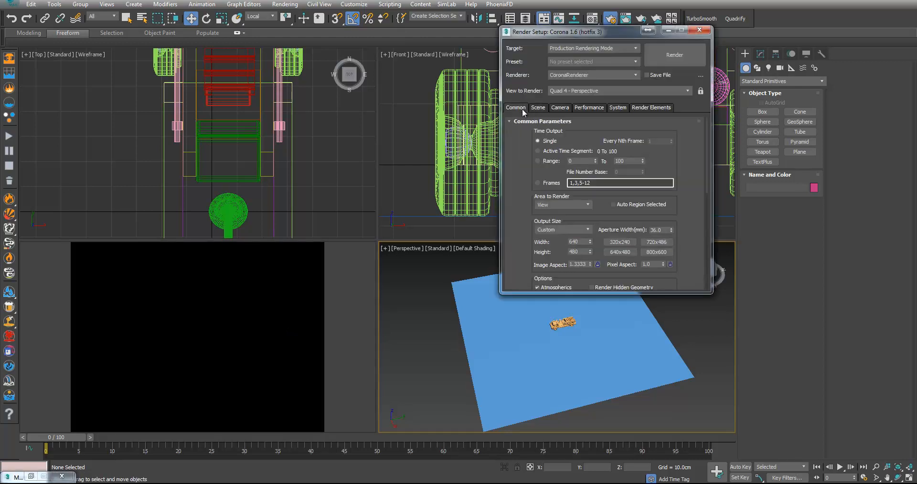
click(563, 231)
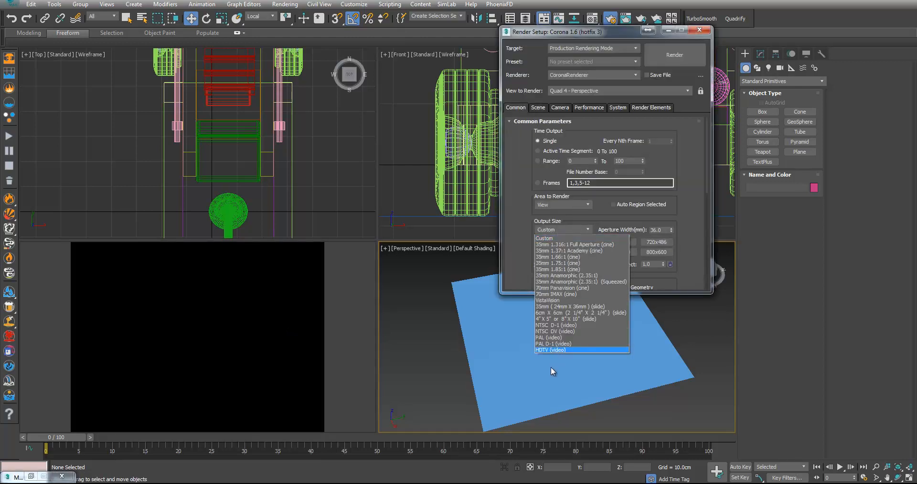
click(552, 350)
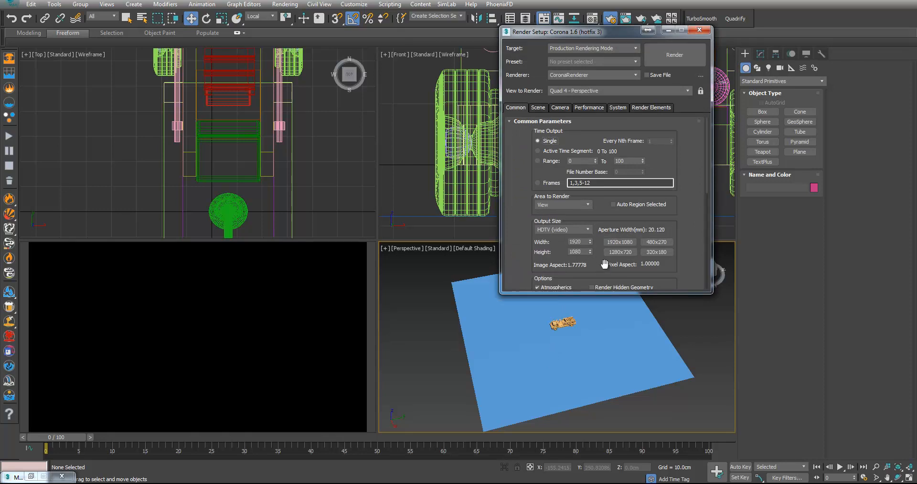
scroll(602, 247, down, 1)
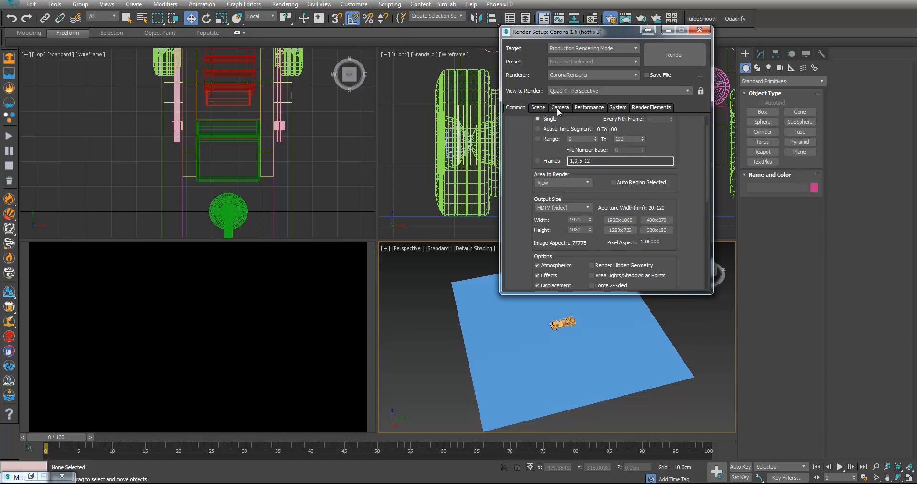
click(667, 31)
- Load 03_brasschaat_park_pond_castle.hdr as a CoronaBitmap in the green 13 - Default sample slot, keeping the default HDRI load settings
click(597, 21)
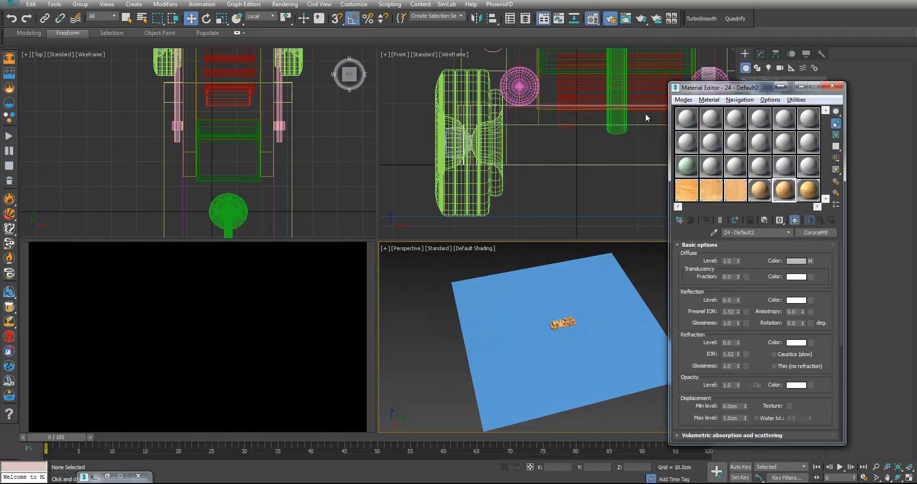
click(687, 167)
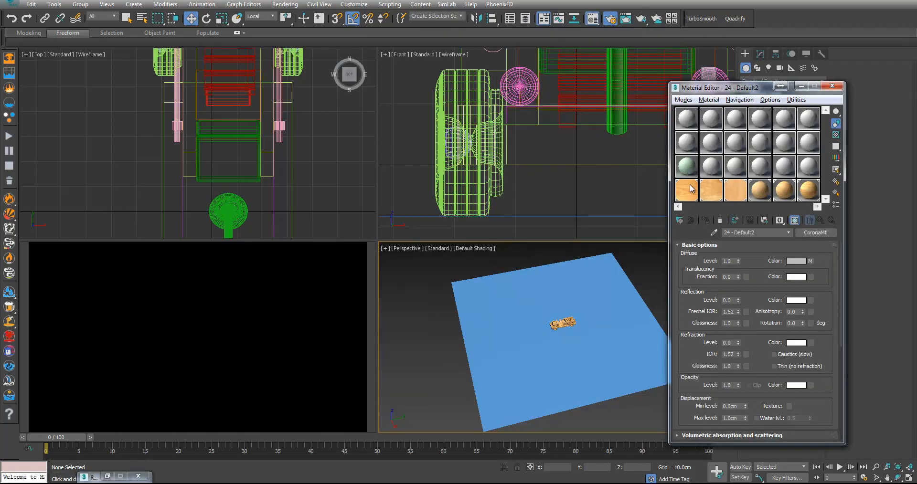
click(680, 221)
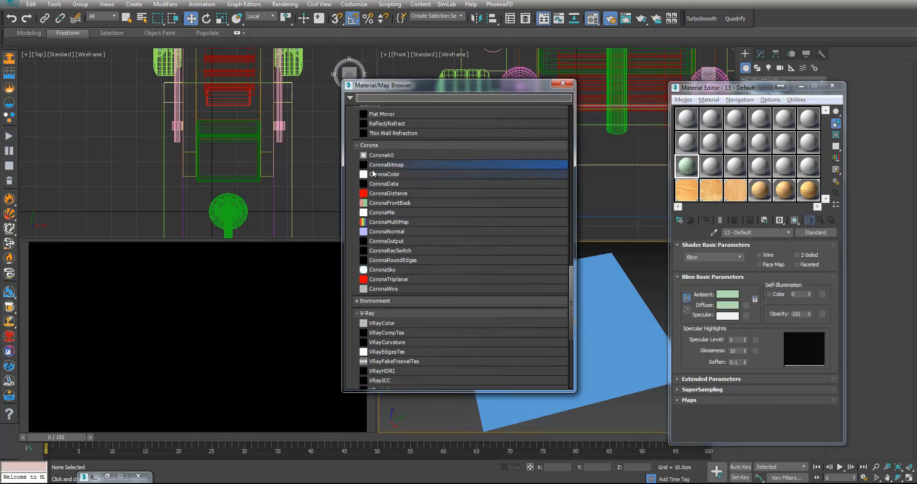
mouse_move(572, 282)
mouse_down()
mouse_move(577, 119)
mouse_move(586, 285)
mouse_move(576, 295)
mouse_up()
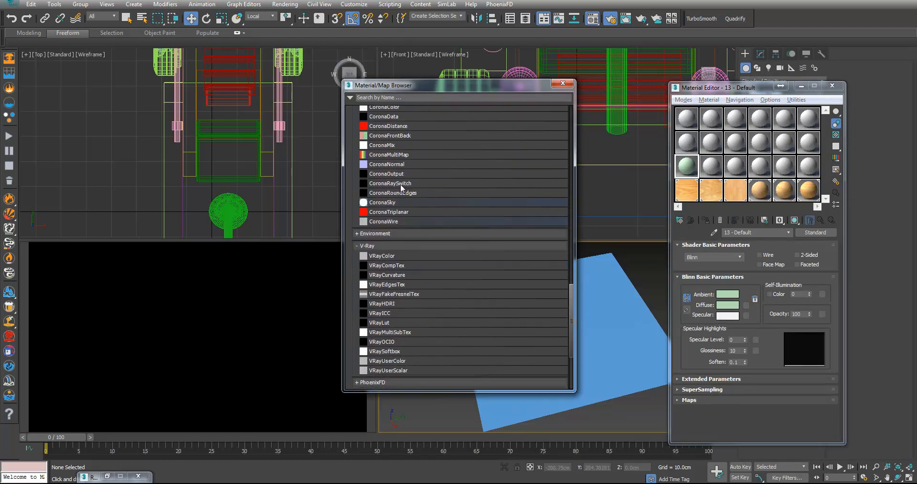
scroll(410, 147, up, 1)
click(405, 117)
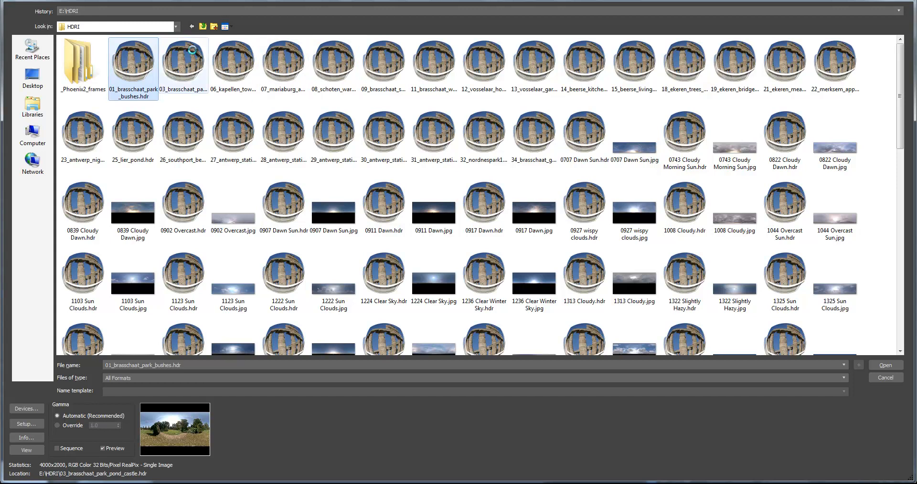
click(193, 66)
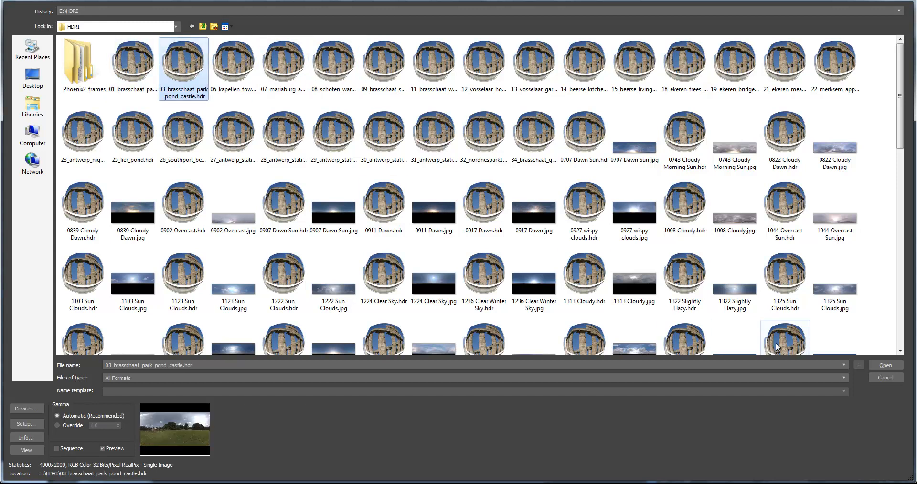
click(886, 365)
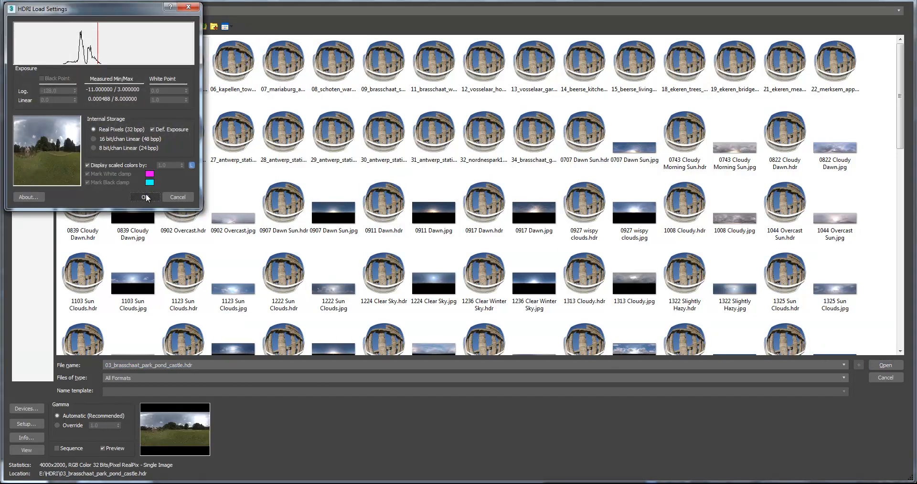
click(144, 198)
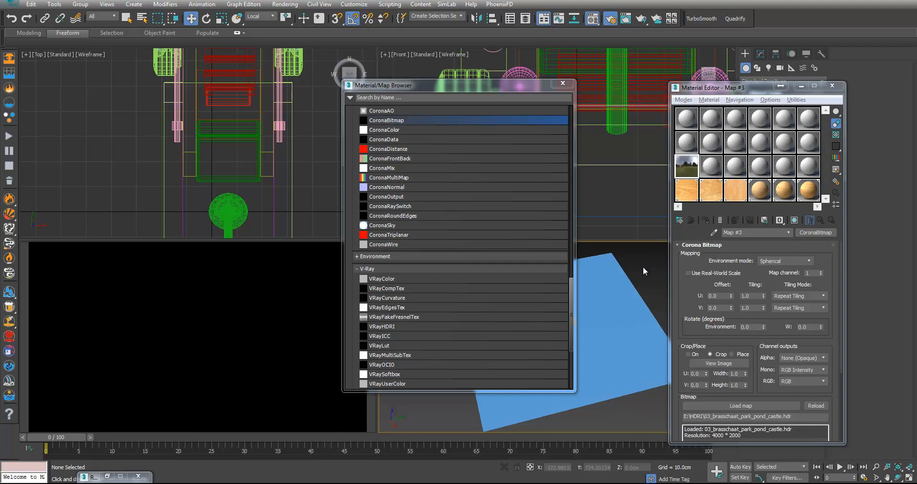
- Assign the HDRI CoronaBitmap from the material editor as the scene's environment map and minimize the environment settings
key(8)
click(562, 83)
drag(693, 169, 276, 182)
click(248, 286)
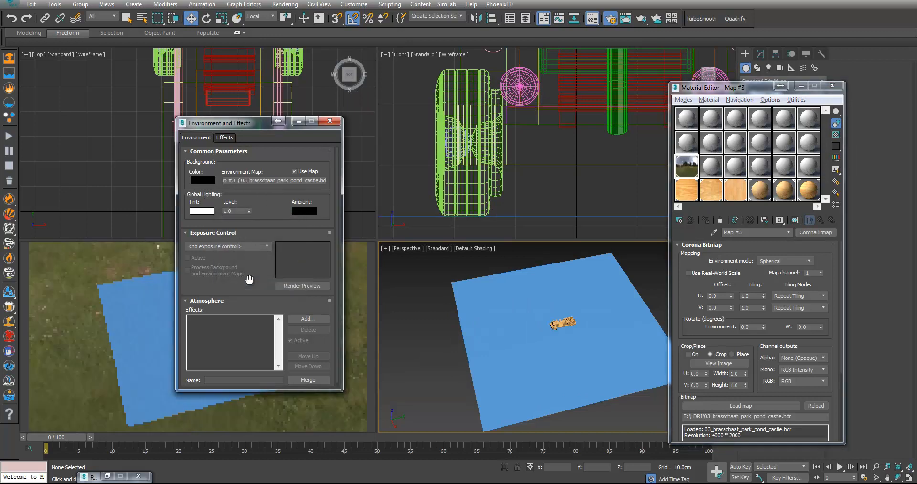
click(298, 122)
- Change the unused 18 - Default material to the CoronaShadowCatcherMtl type
alt+middle_drag(557, 356, 554, 337)
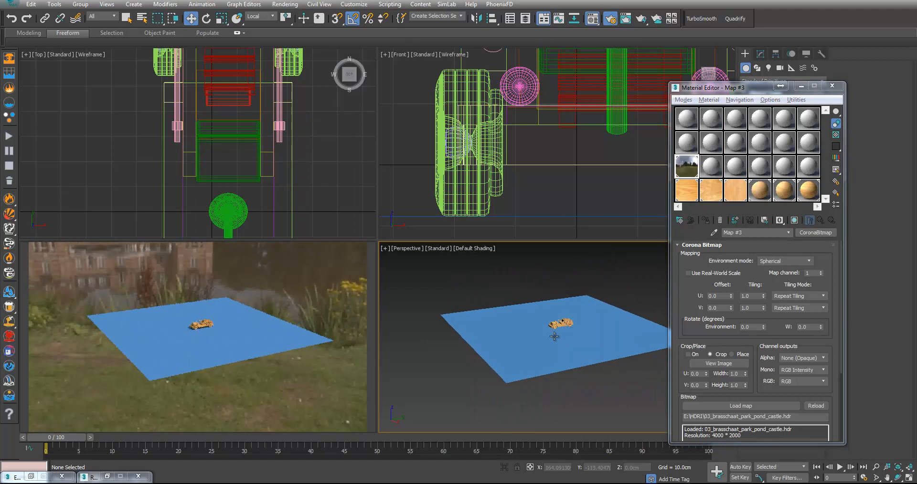
scroll(554, 336, up, 10)
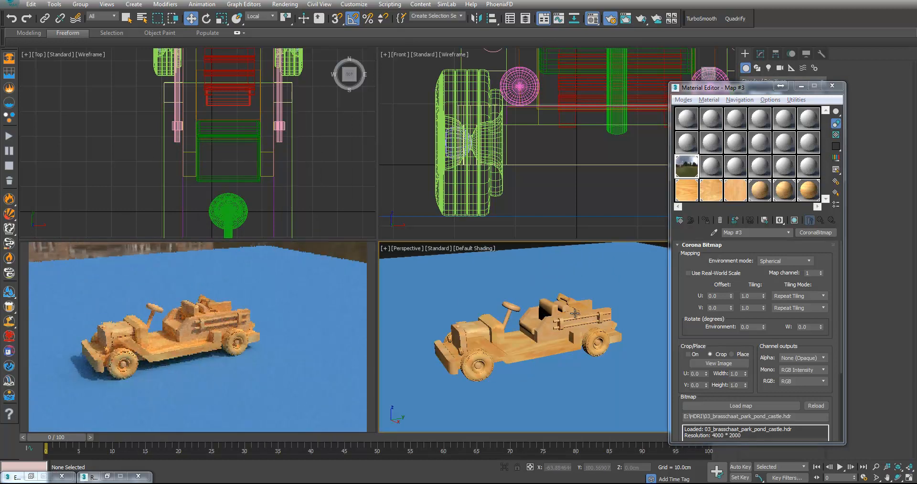
alt+middle_drag(557, 349, 549, 332)
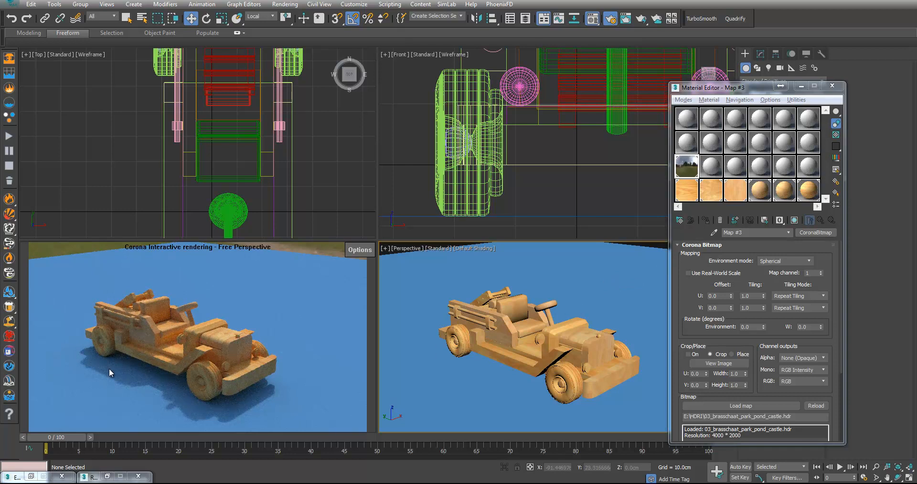
click(808, 168)
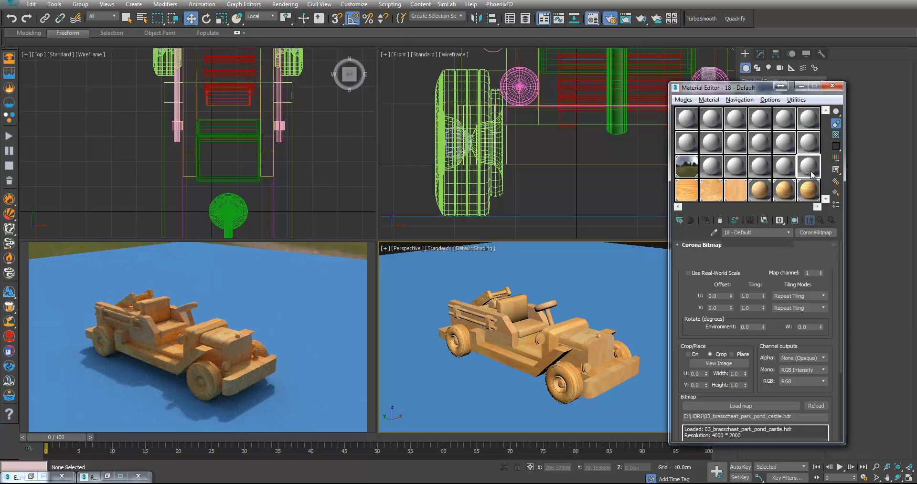
click(822, 232)
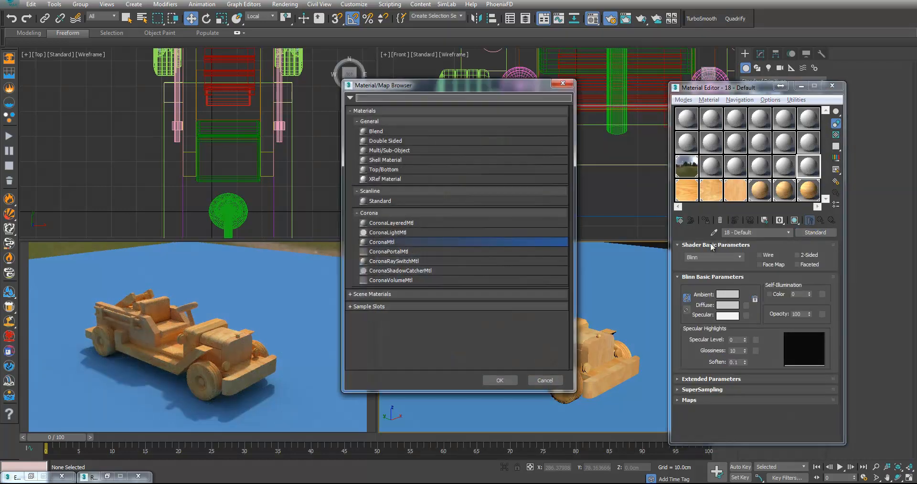
double_click(404, 271)
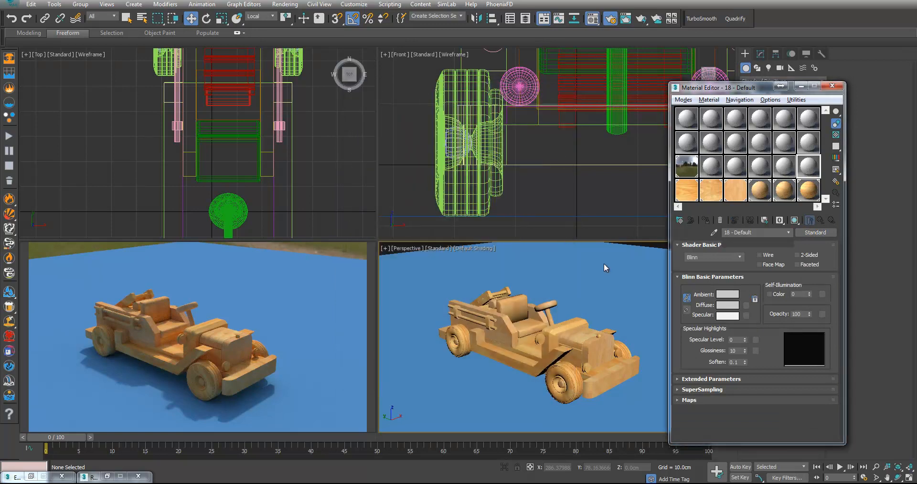
- Assign the shadow catcher material to the ground plane and instance the HDRI map into its Enviro/Backplate slot
click(647, 263)
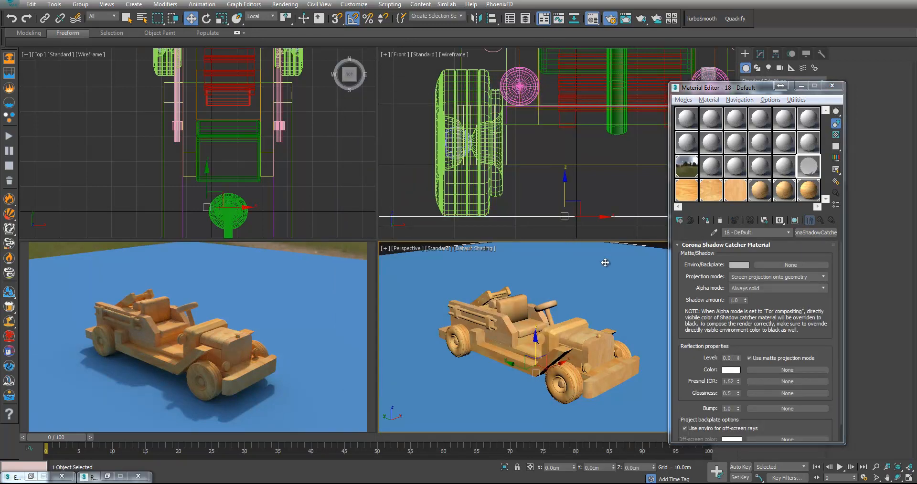
click(705, 220)
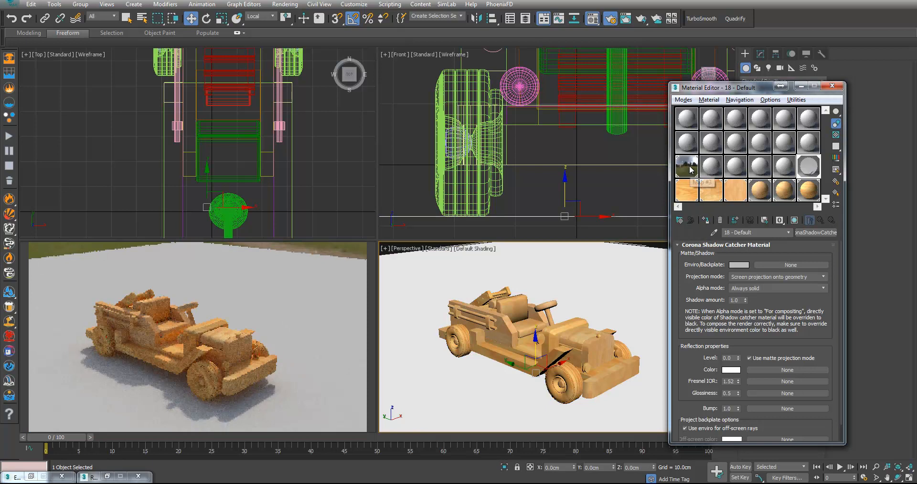
drag(690, 168, 778, 264)
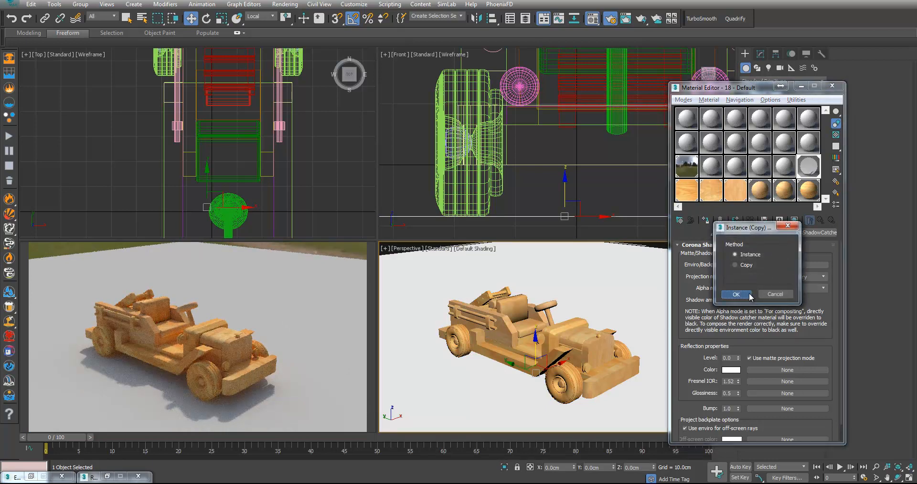
click(750, 295)
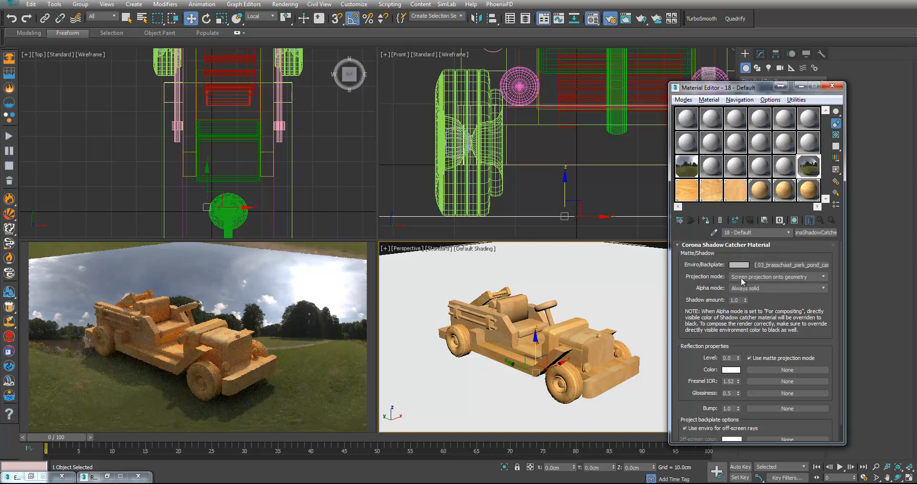
- Set the shadow catcher's projection mode to Enviro projection onto geometry and check the truck against the background from other angles
click(742, 282)
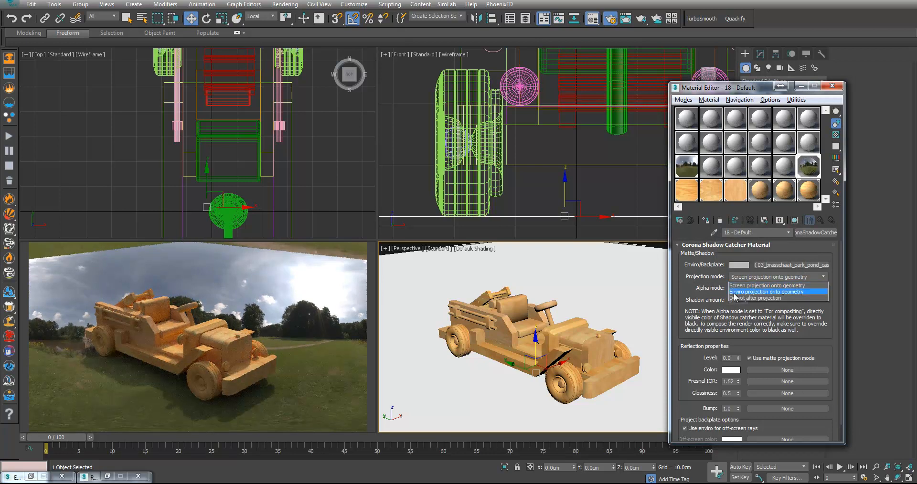
click(751, 291)
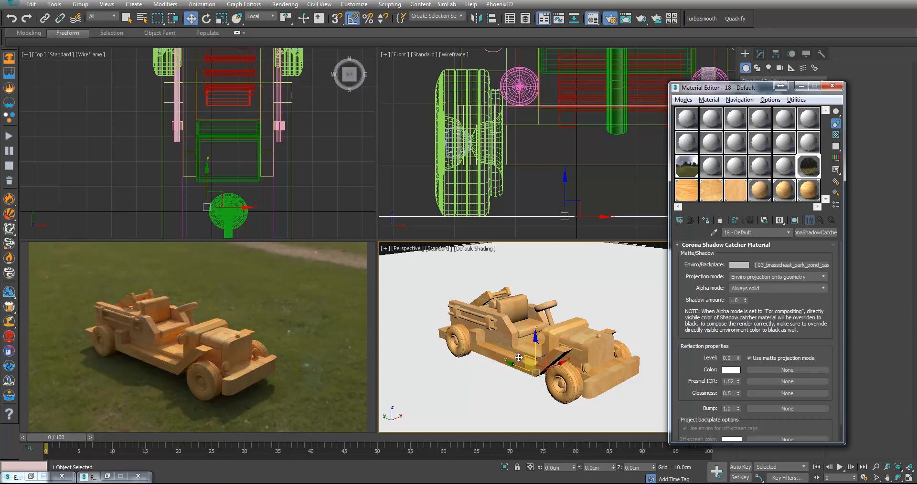
alt+middle_drag(533, 360, 483, 354)
alt+middle_drag(571, 365, 518, 366)
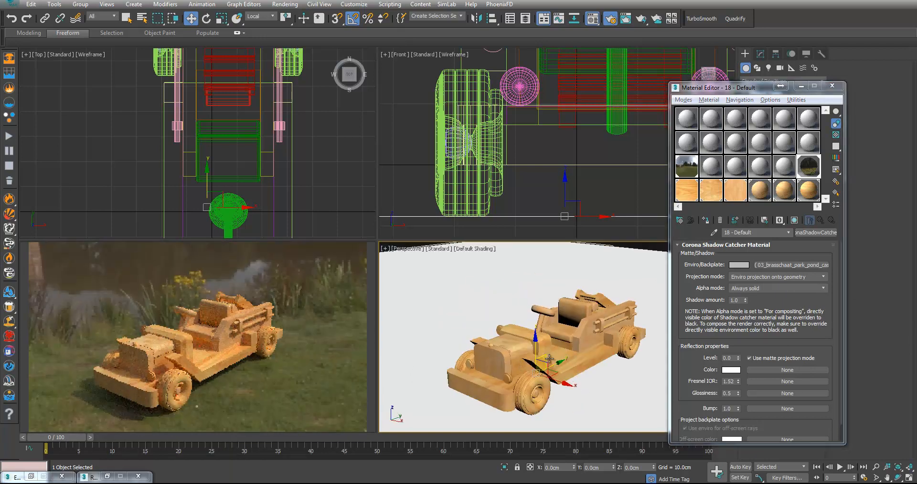
alt+middle_drag(582, 359, 569, 346)
- Lock the render view to Quad 4 - Perspective and minimize the render setup
click(337, 166)
scroll(336, 167, down, 5)
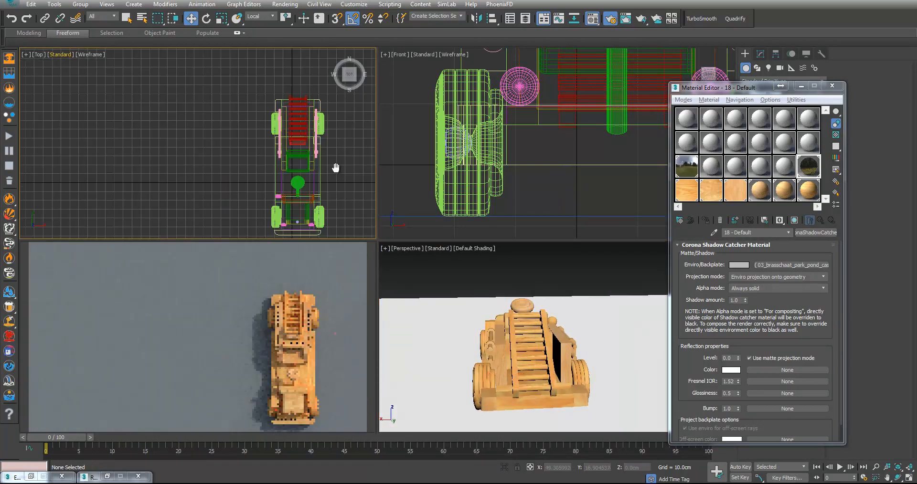
middle_drag(337, 167, 263, 153)
click(450, 255)
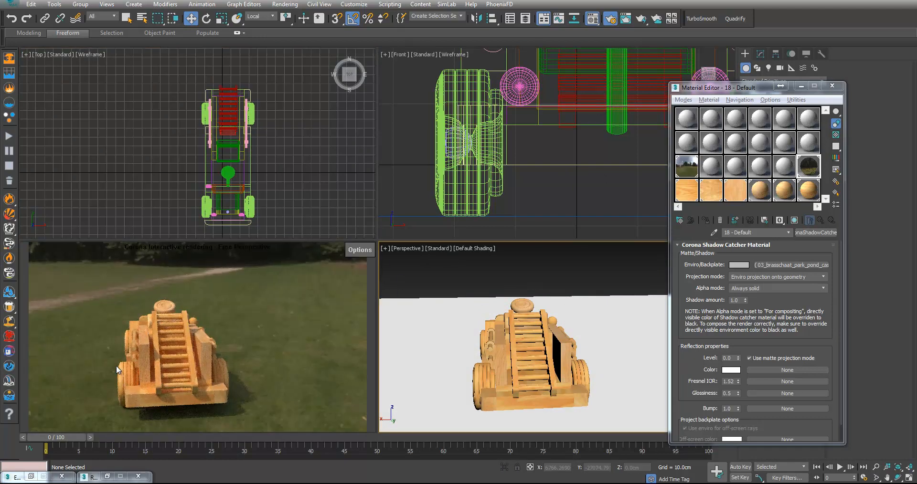
click(95, 477)
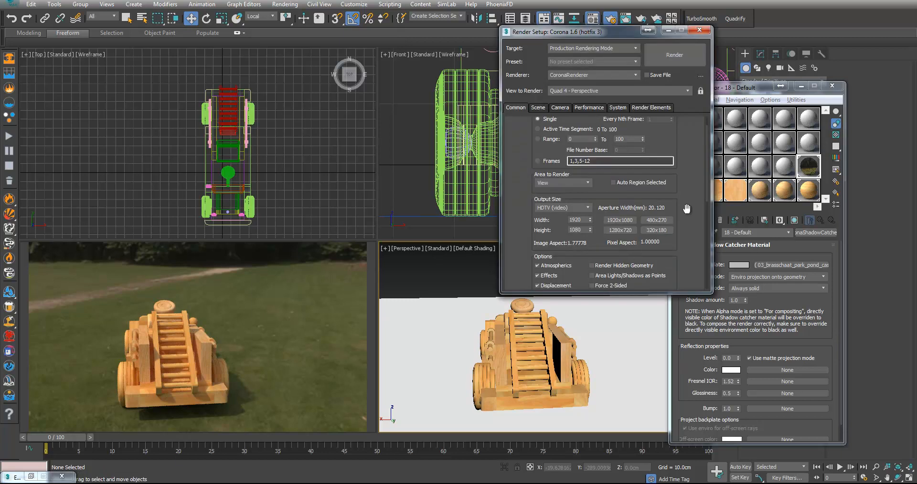
click(656, 127)
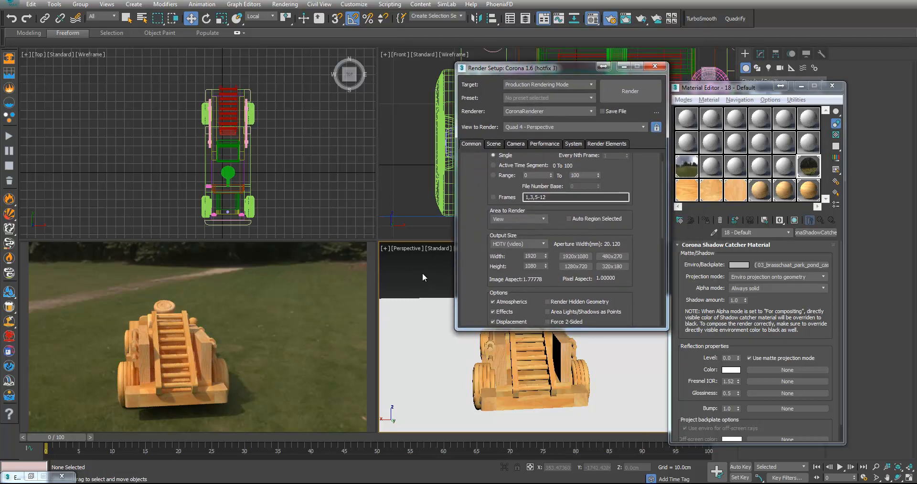
click(623, 66)
- Rotate all the truck parts together about 130 degrees clockwise in the Top view, then deselect them
scroll(558, 216, down, 6)
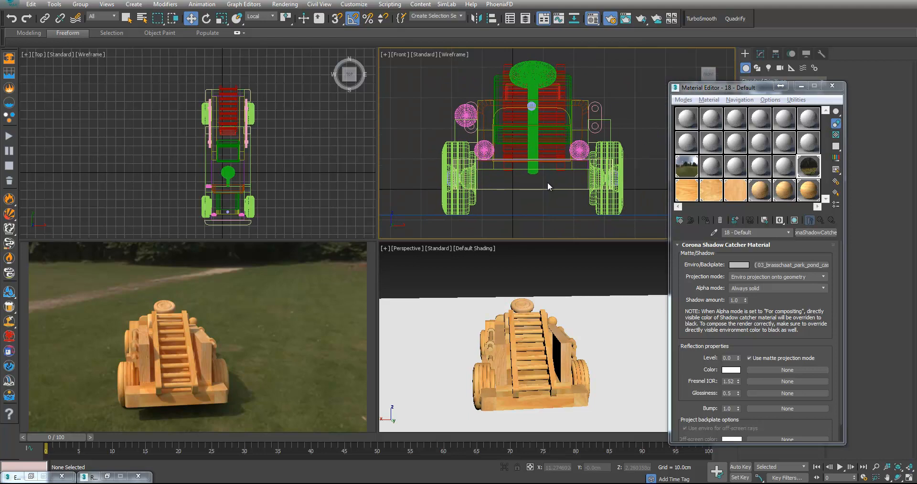
scroll(547, 184, down, 3)
click(174, 198)
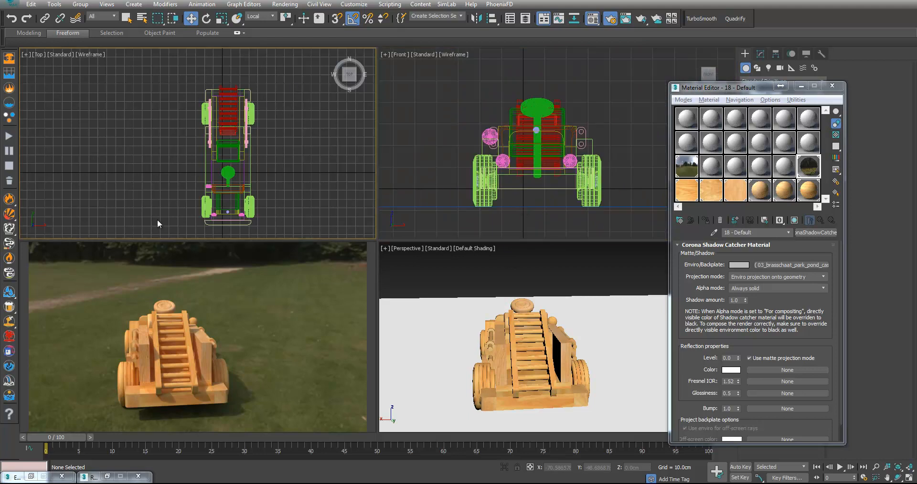
key(ctrl+a)
click(206, 18)
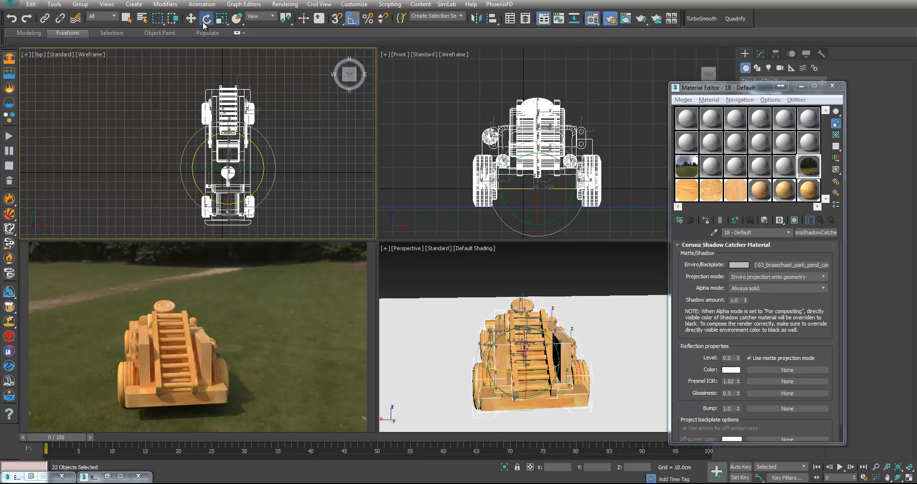
drag(250, 144, 287, 176)
right_click(288, 176)
drag(285, 19, 287, 49)
drag(254, 138, 310, 166)
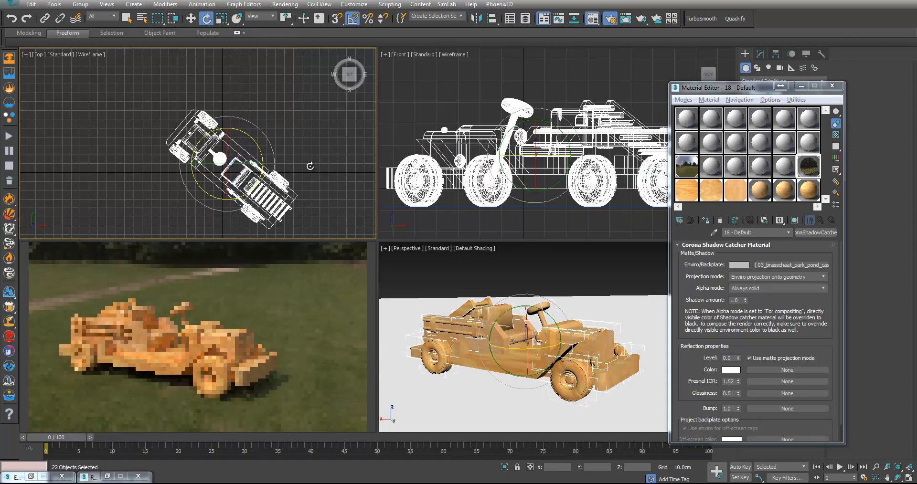
click(345, 157)
- Give the 24 - Default wood material a reflection level of 1.0 and a reflection glossiness of 0.8
click(508, 275)
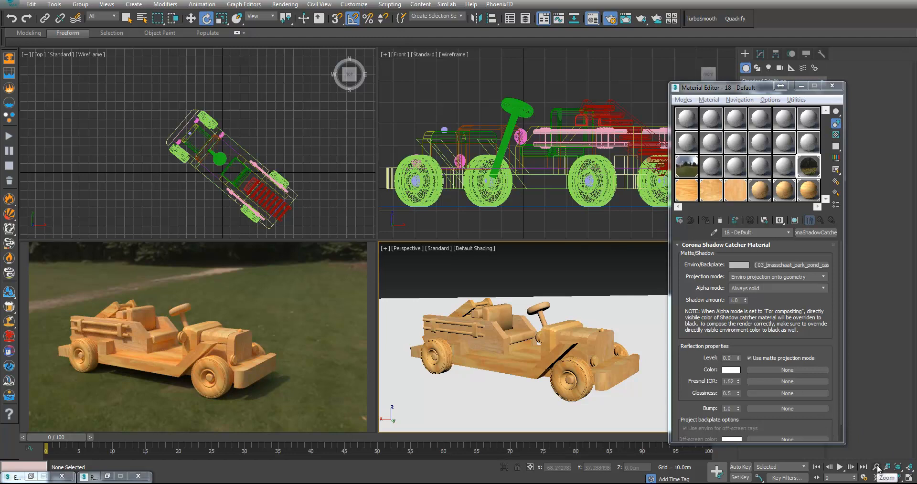
click(898, 477)
drag(573, 347, 599, 344)
click(812, 193)
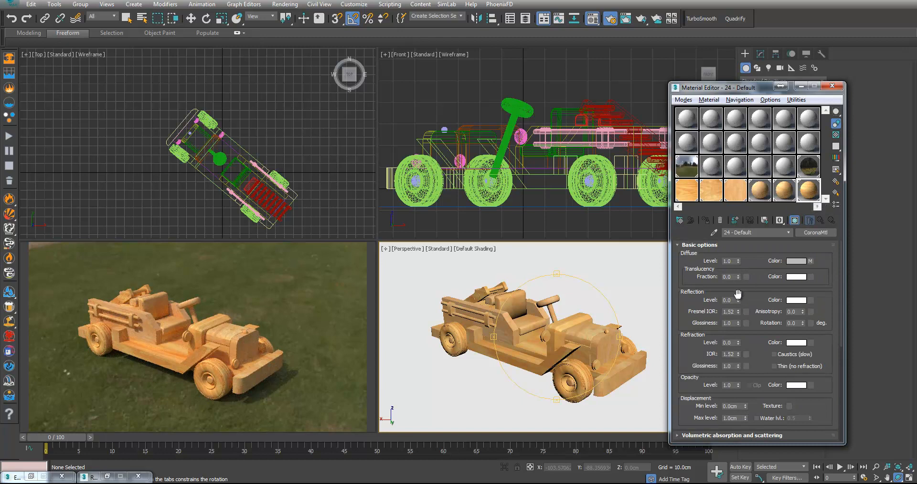
drag(738, 299, 744, 247)
double_click(731, 323)
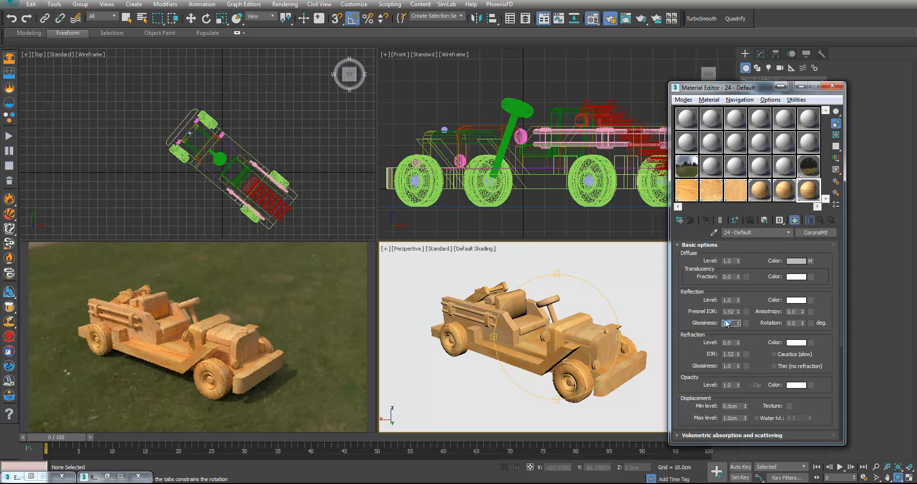
scroll(553, 338, up, 5)
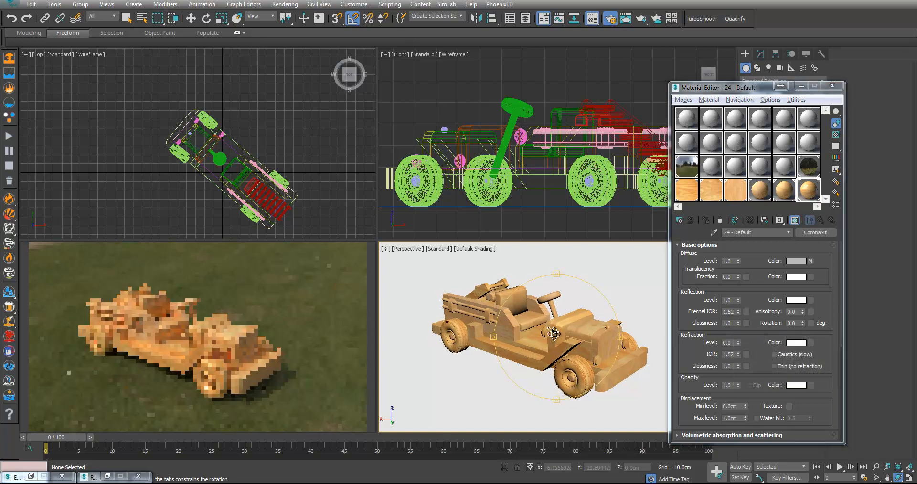
double_click(732, 324)
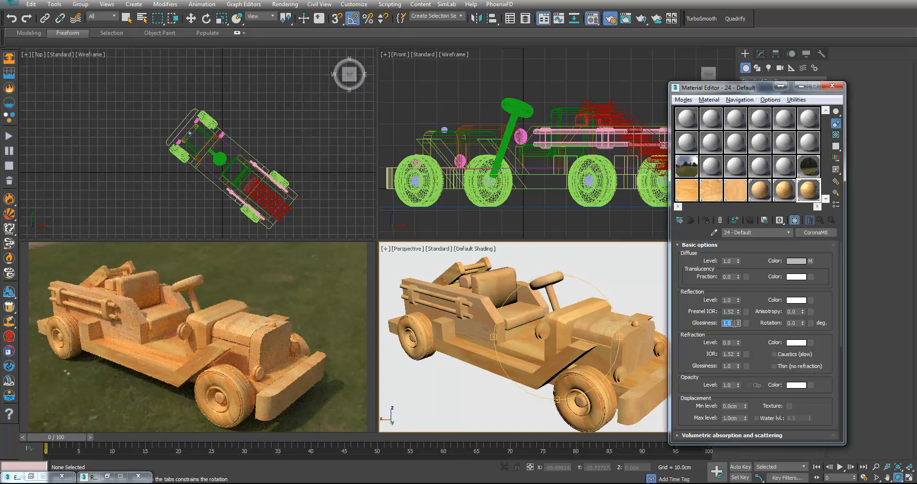
text(0.8)
key(Return)
- Give the 24 - Default2 wood material a reflection level of 1.0 and a reflection glossiness of 0.8
click(784, 190)
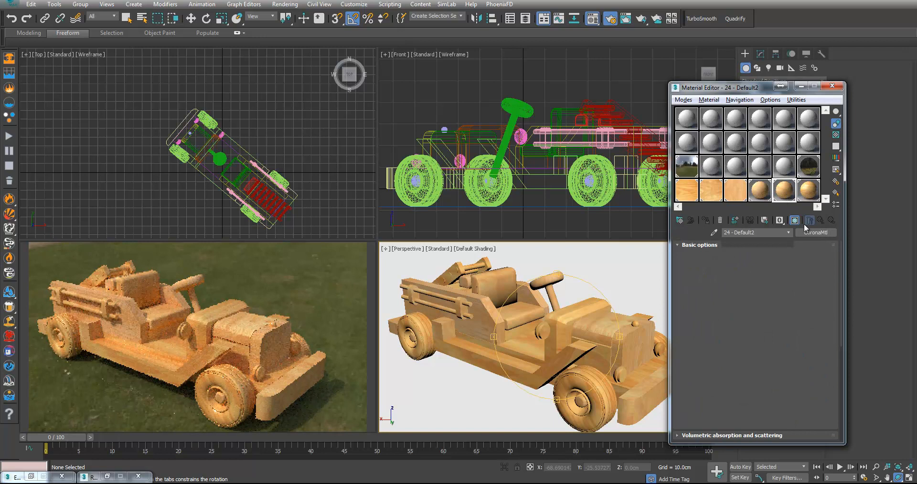
drag(738, 302, 742, 243)
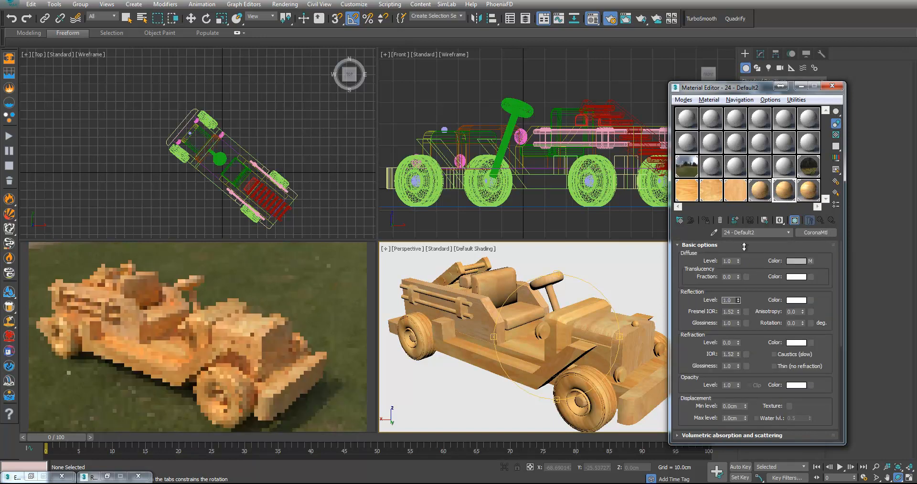
double_click(730, 325)
text(.8)
key(Return)
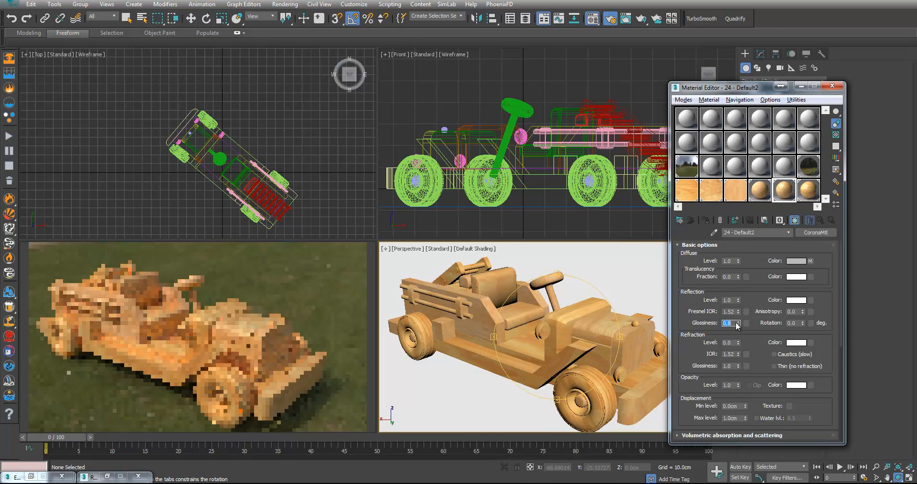
- Give the 24 - Default2s wood material a reflection level of 1.0 and a reflection glossiness of 0.8
click(767, 191)
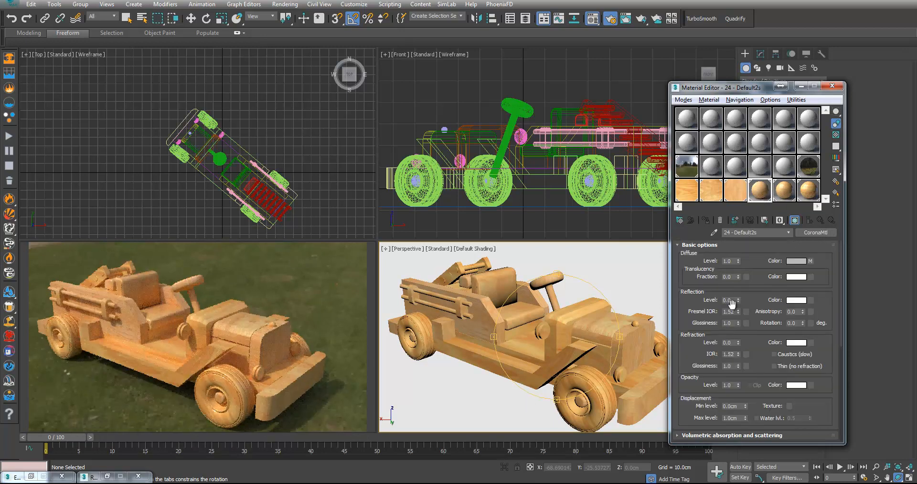
double_click(732, 322)
double_click(727, 300)
text(1)
key(Return)
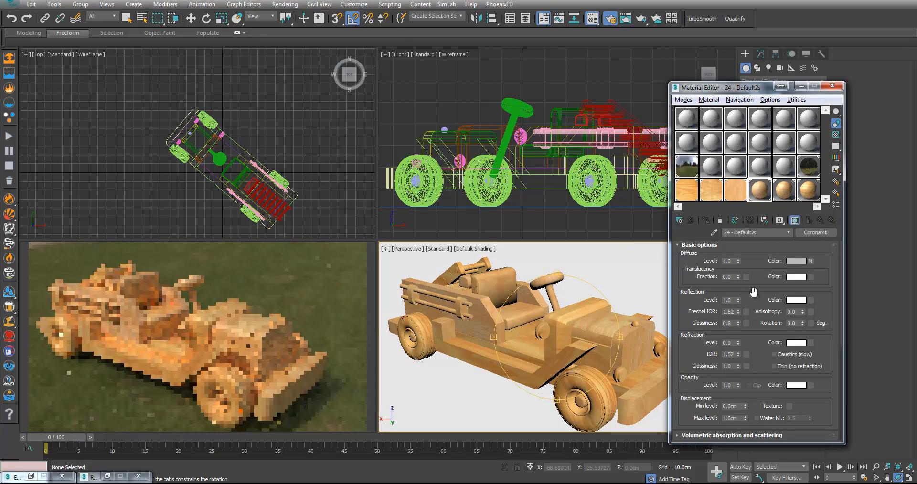
- Select the truck's front bumper object, minimize the material editor and display edged faces in the Perspective view
middle_drag(543, 333, 544, 330)
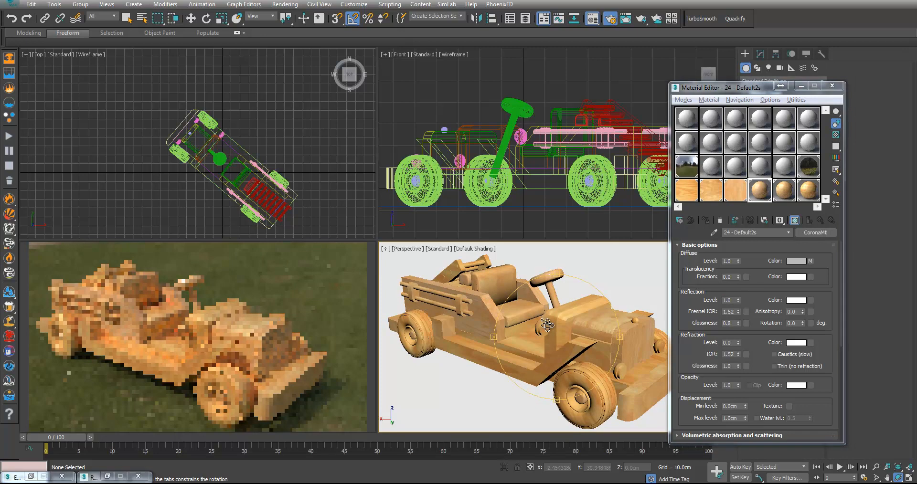
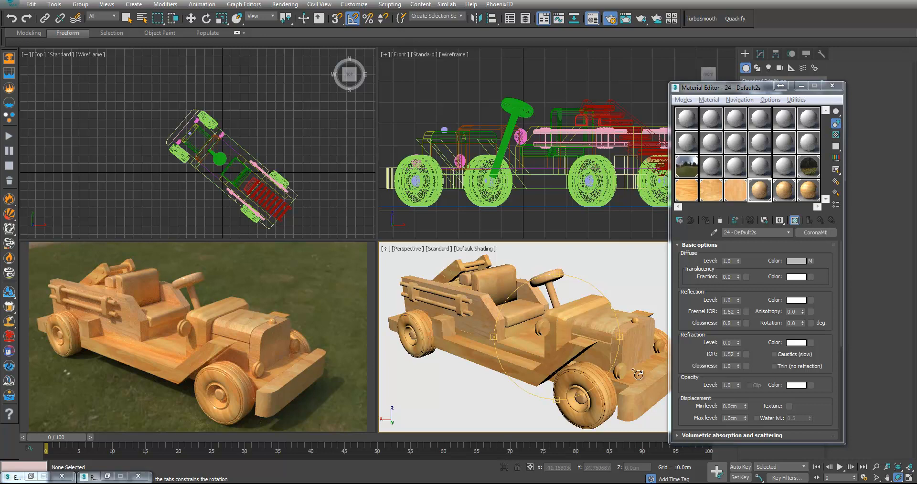
scroll(638, 377, up, 5)
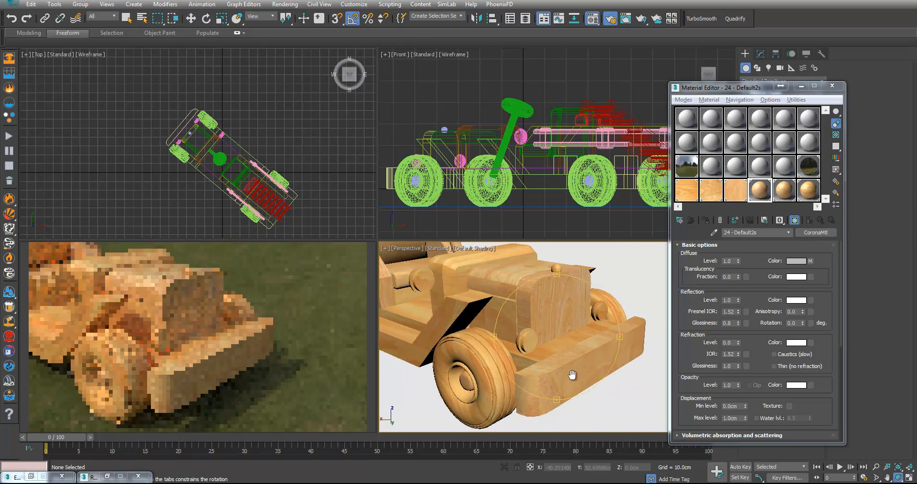
key(e)
click(583, 356)
scroll(588, 362, up, 4)
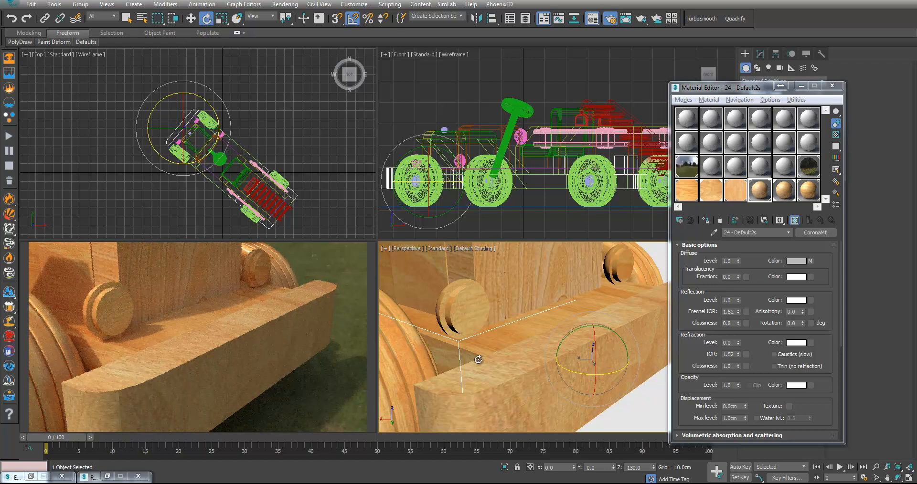
click(801, 81)
click(867, 94)
click(802, 86)
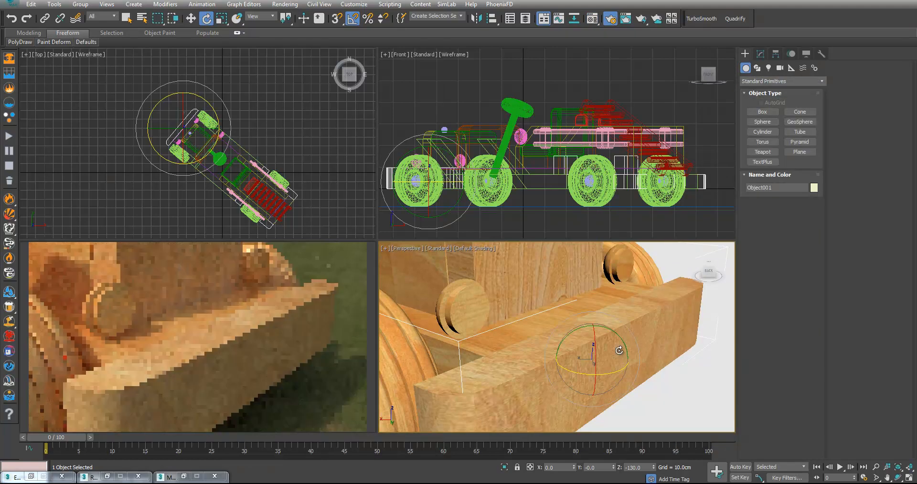
key(F4)
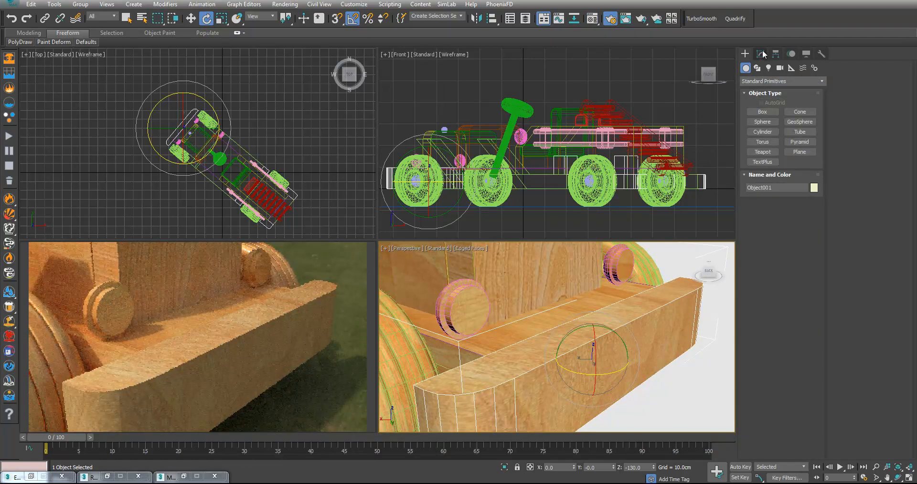
- Select the bumper's top face at the Polygon level and activate the Move tool in the Top view
click(761, 54)
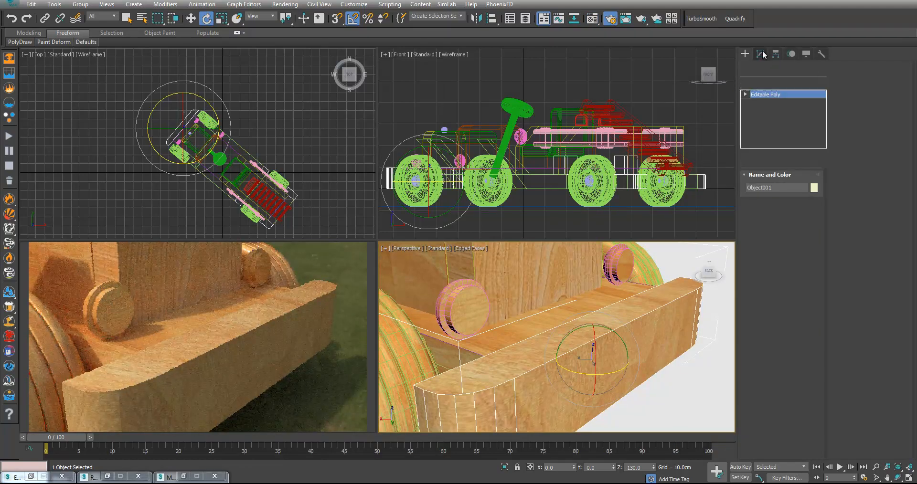
click(792, 191)
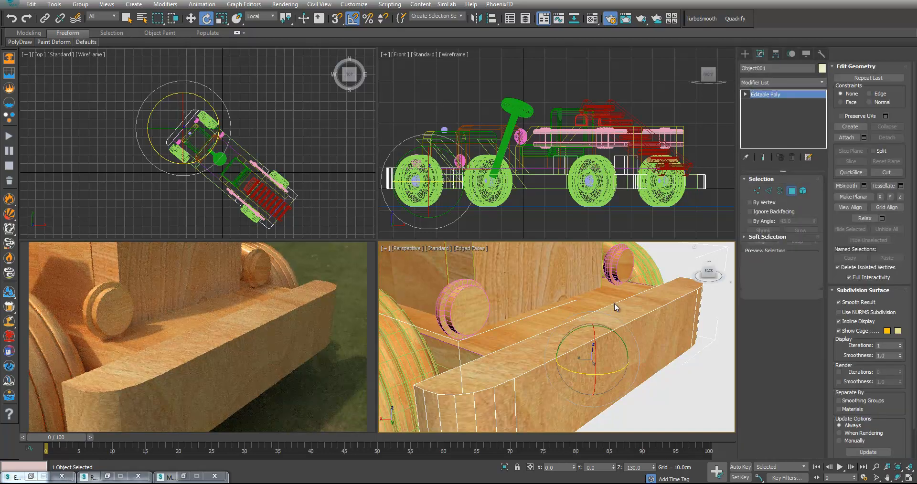
click(641, 308)
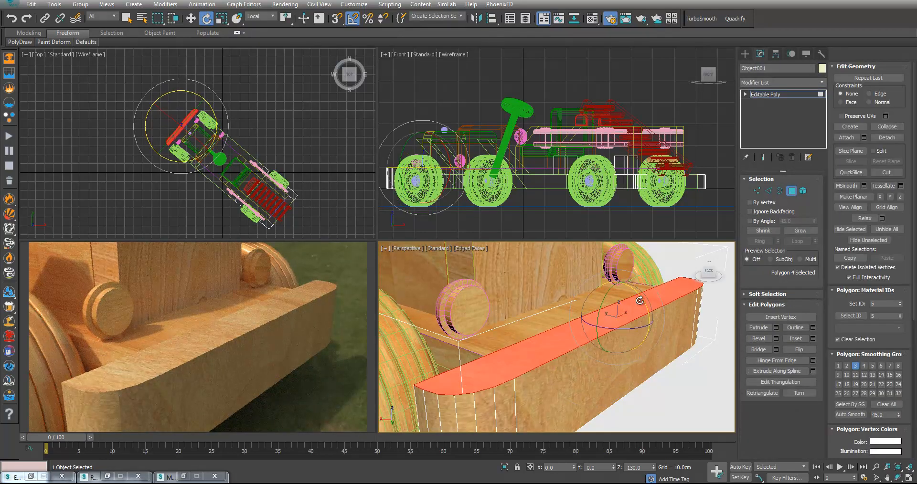
middle_drag(193, 144, 223, 162)
key(w)
scroll(230, 158, up, 8)
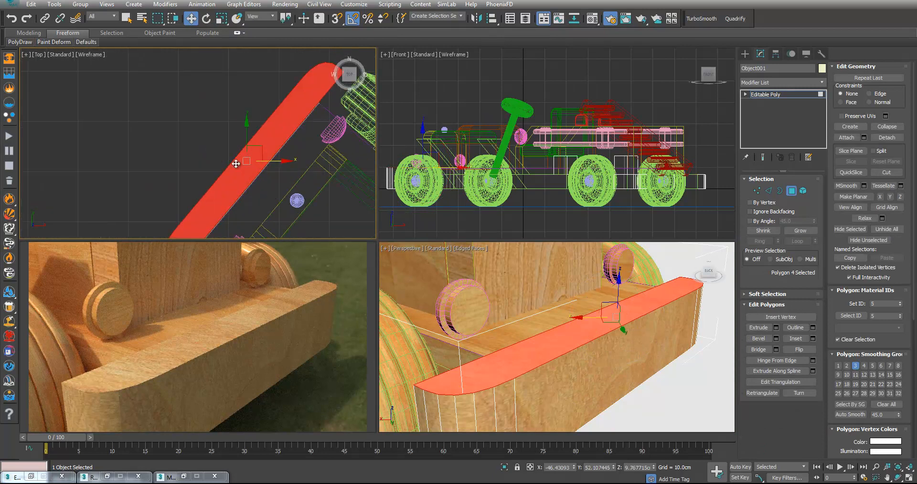
- Select both the top and bottom faces of the front bumper and convert the selection to their edges
click(248, 178)
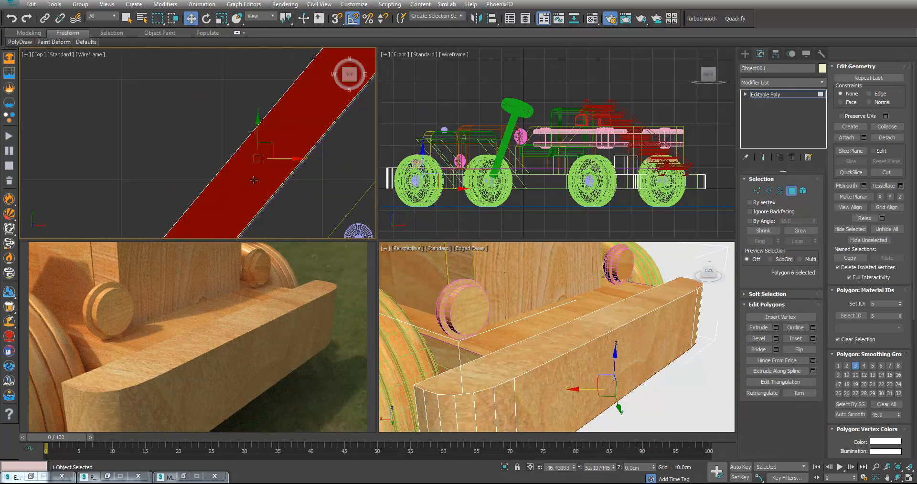
ctrl+click(577, 327)
alt+middle_drag(622, 358, 636, 327)
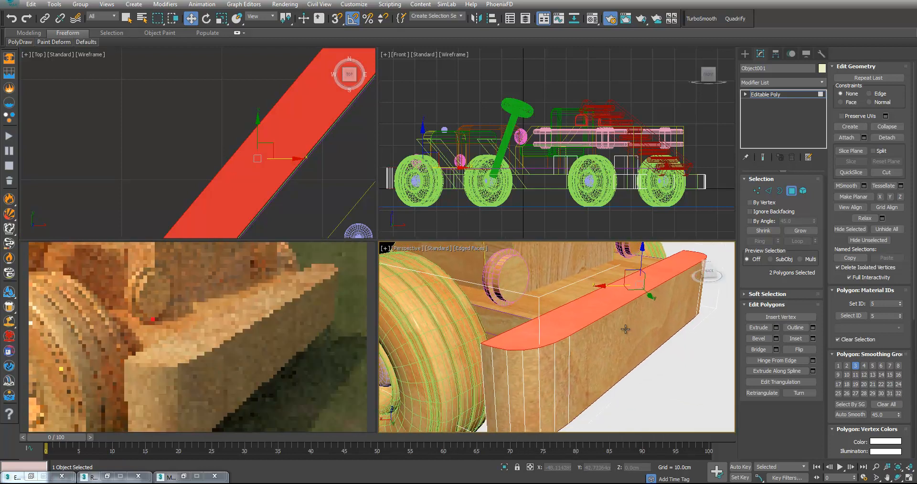
click(768, 191)
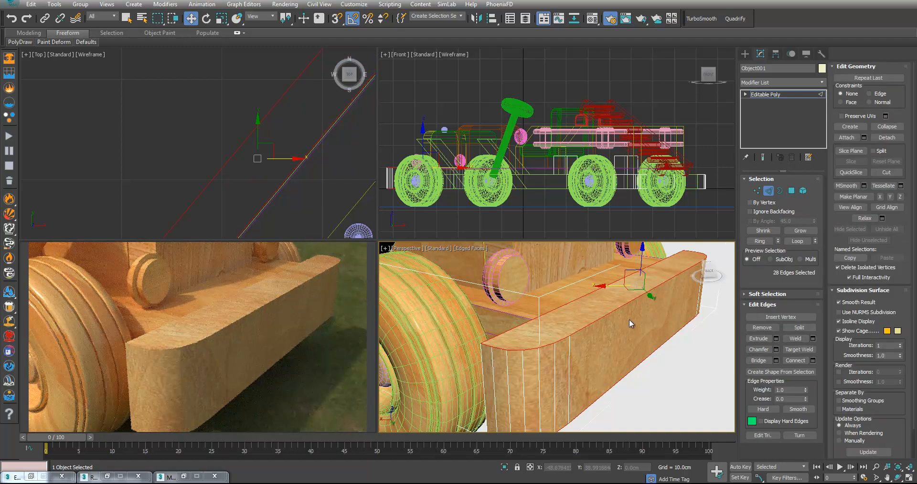
- Chamfer the selected bumper edges by 0.26 cm with 4 segments
click(776, 349)
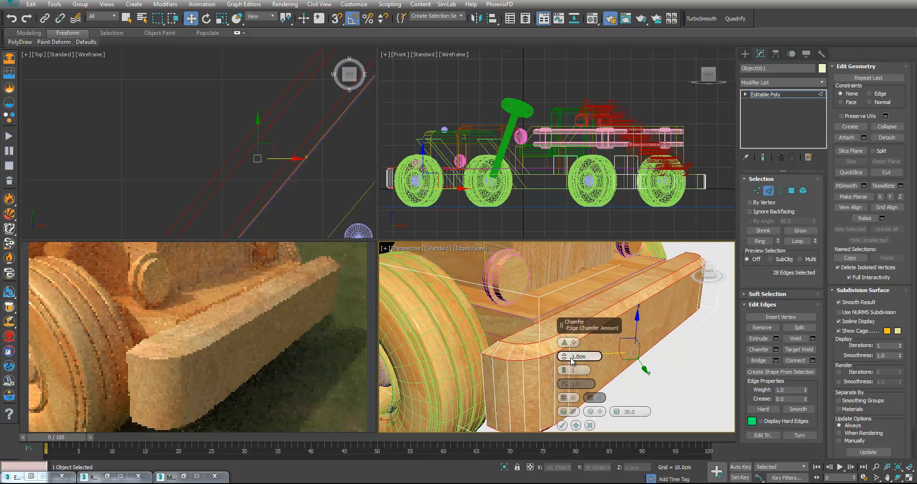
drag(564, 357, 565, 353)
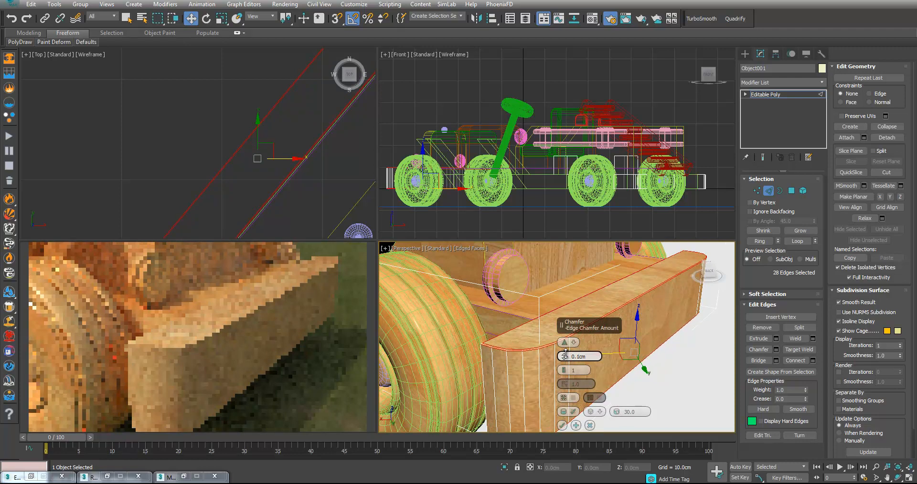
drag(566, 354, 565, 370)
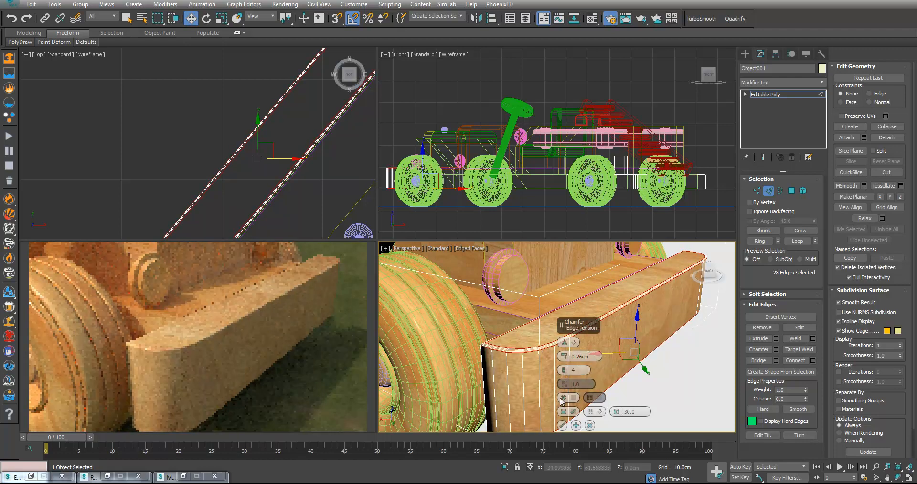
click(562, 426)
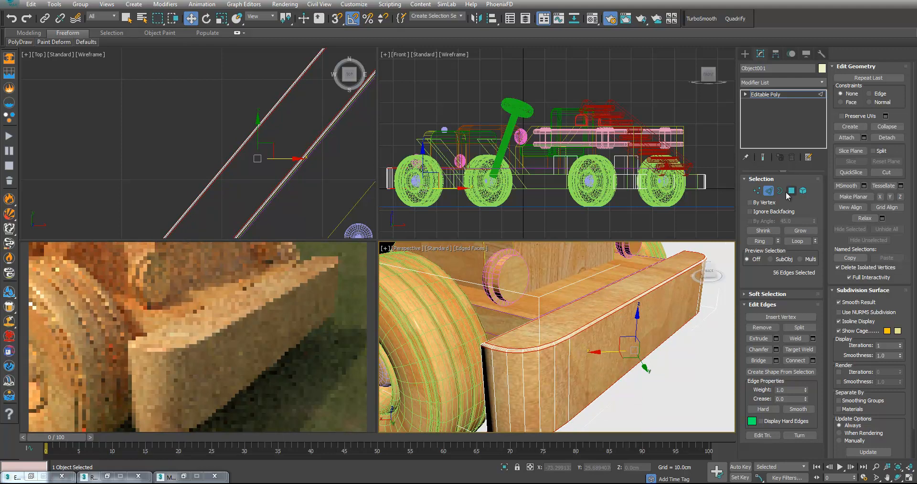
- Select the whole bumper element, auto smooth it with a 45.0 threshold and return to object level
click(803, 191)
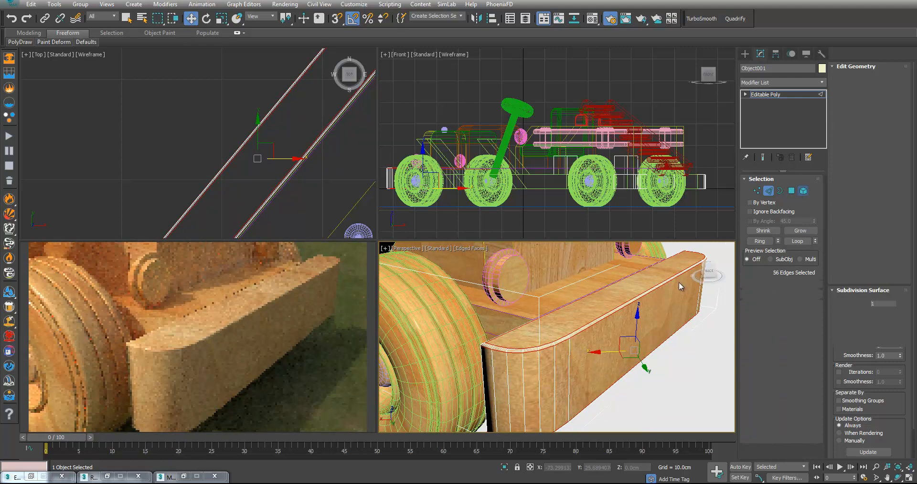
click(679, 283)
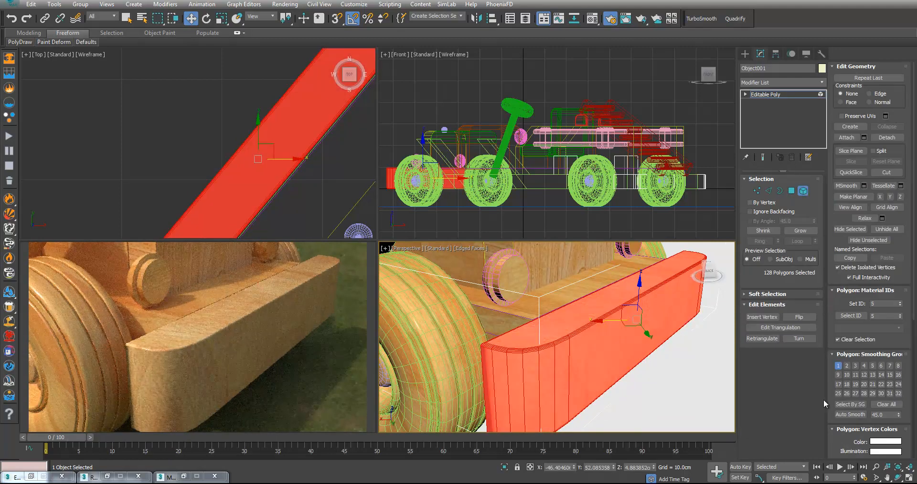
click(854, 414)
click(806, 191)
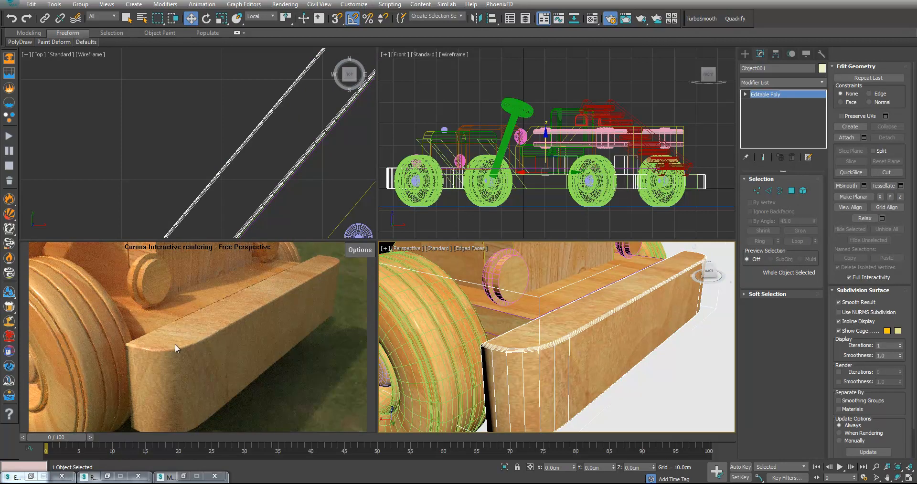
- Select the truck's flat chassis board, Box001, and isolate it from the rest of the model
scroll(538, 345, down, 2)
middle_drag(537, 345, 696, 395)
scroll(551, 366, down, 4)
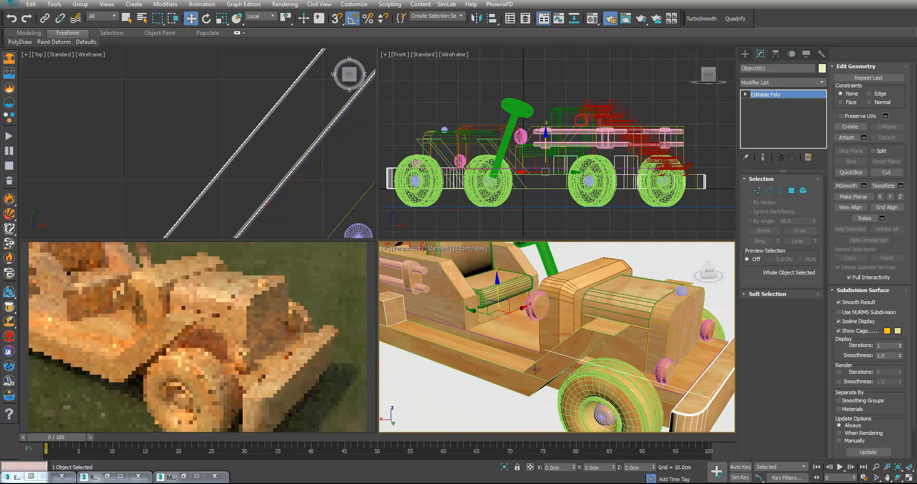
click(490, 374)
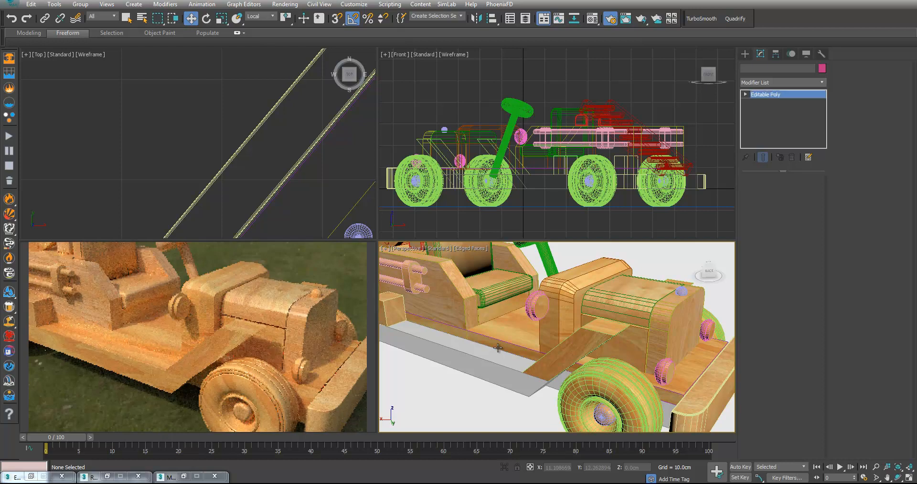
click(500, 350)
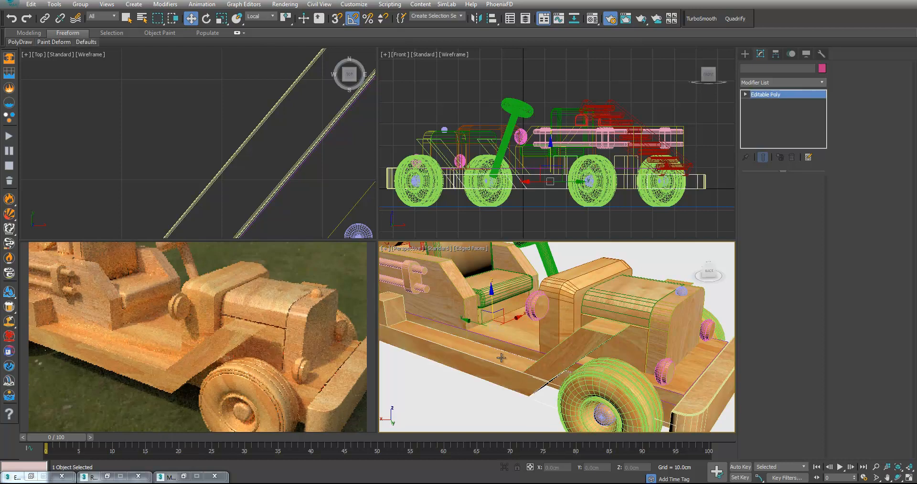
click(435, 339)
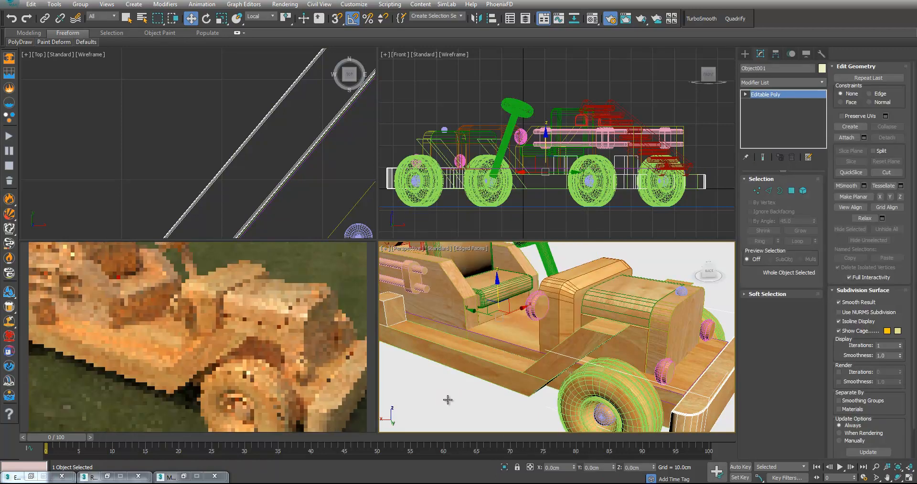
click(494, 359)
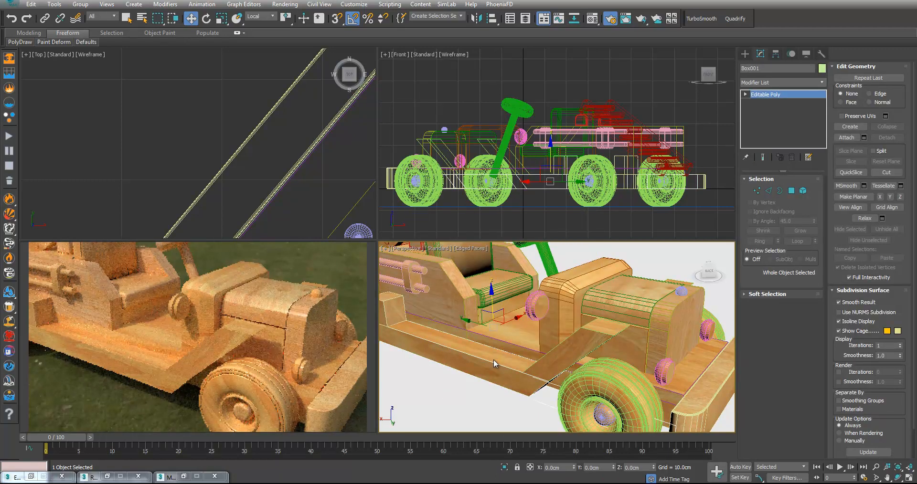
right_click(492, 311)
click(521, 224)
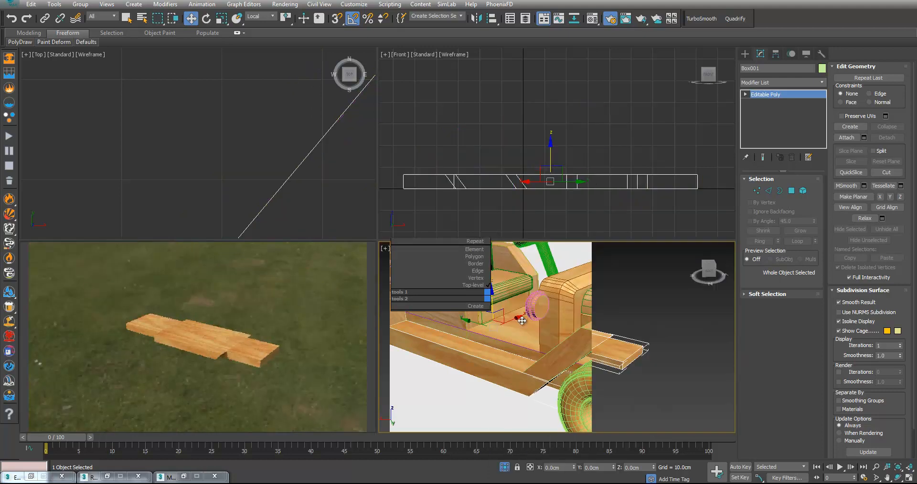
- Select all edges of the isolated chassis board at the Edge level
scroll(539, 382, up, 3)
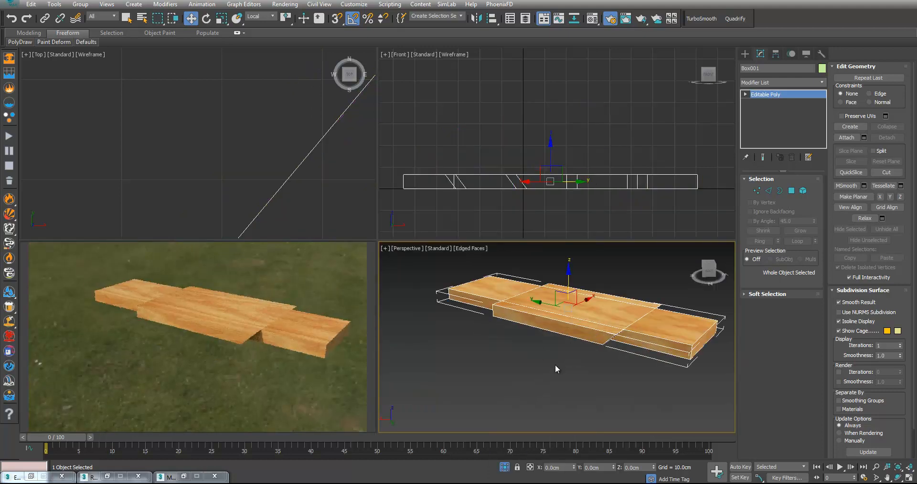
scroll(581, 348, up, 4)
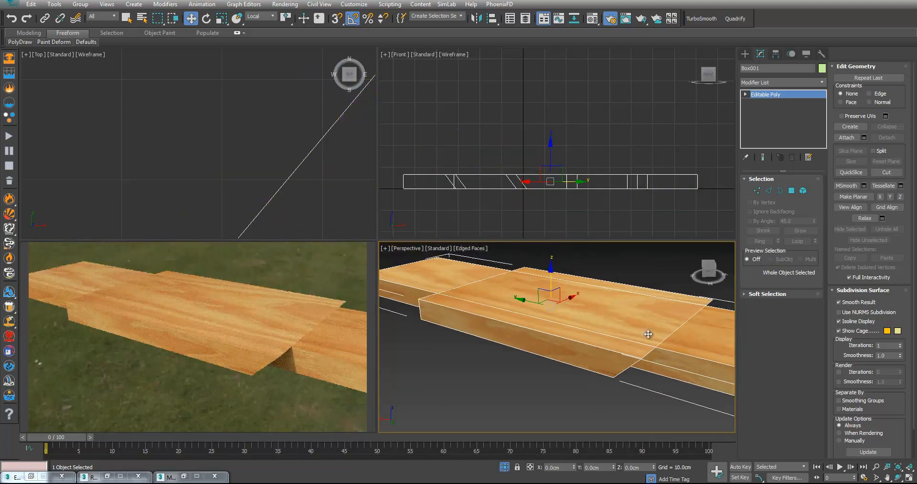
middle_drag(648, 335, 594, 350)
click(769, 190)
click(688, 228)
key(ctrl+a)
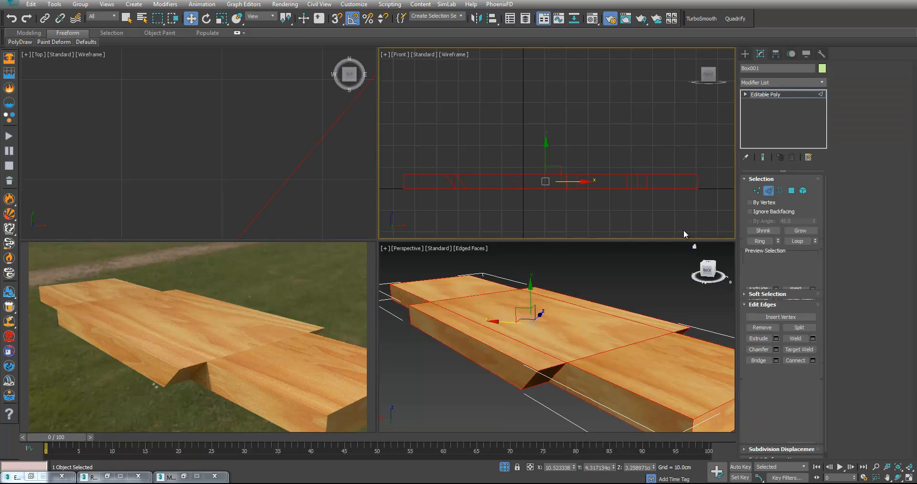
- Chamfer all the chassis board's edges by 0.2 cm with 3 segments
click(776, 349)
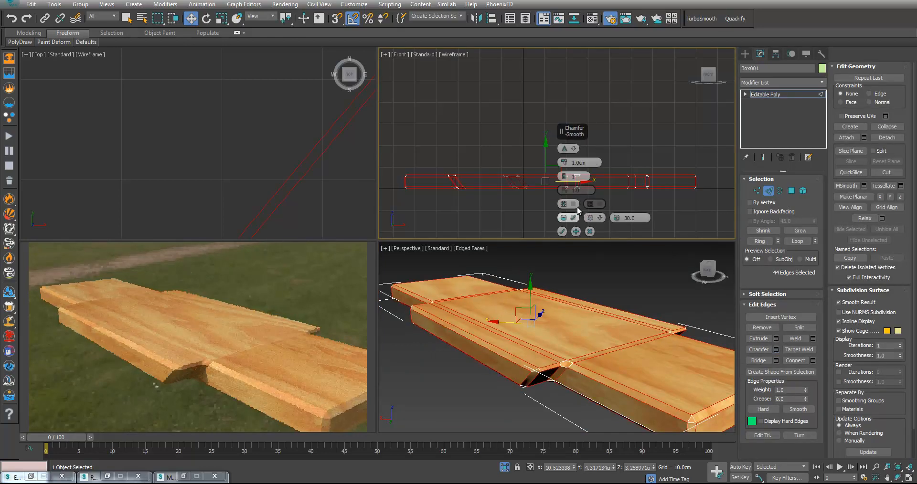
drag(563, 161, 563, 165)
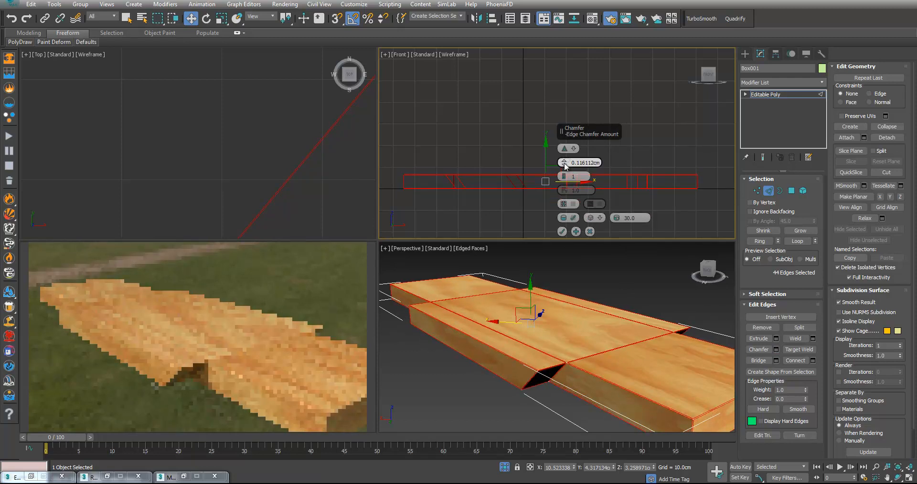
right_click(549, 323)
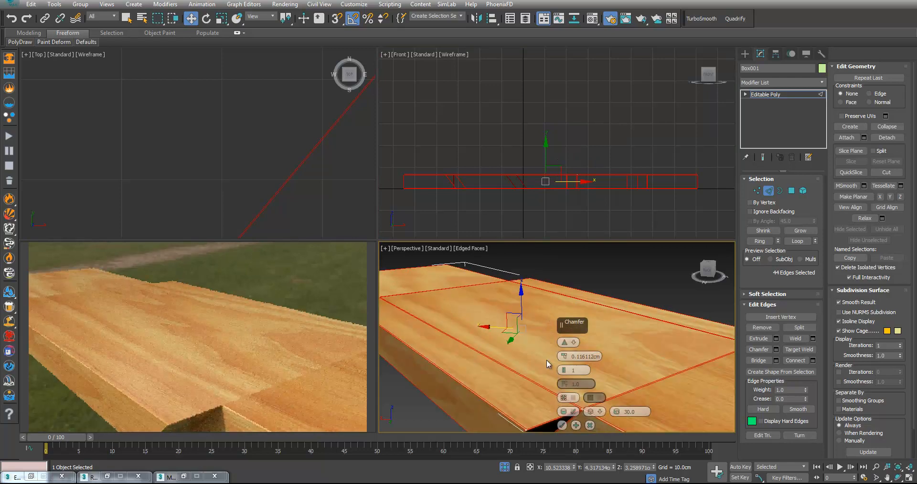
scroll(550, 314, up, 3)
drag(576, 357, 603, 356)
text(2)
key(Return)
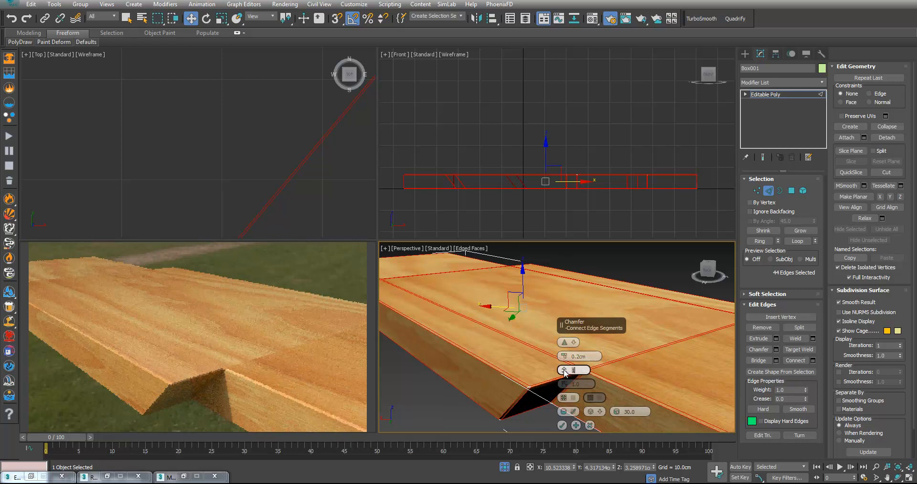
click(564, 368)
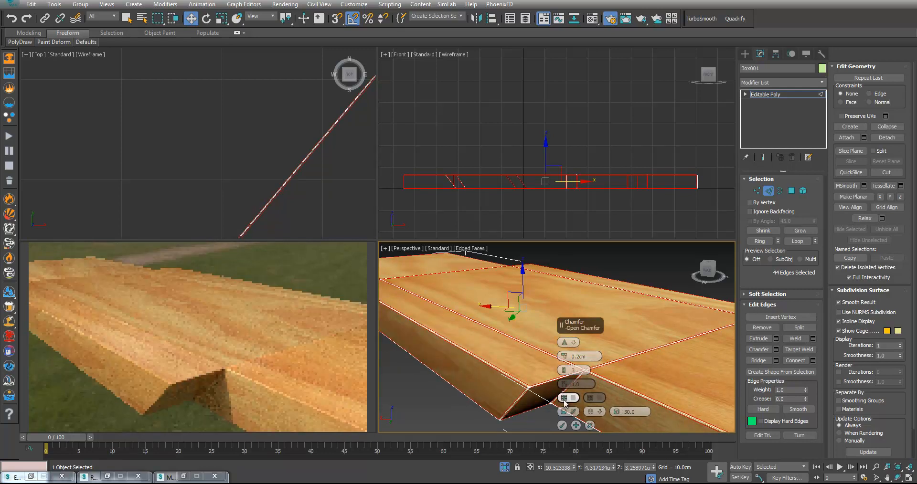
click(562, 425)
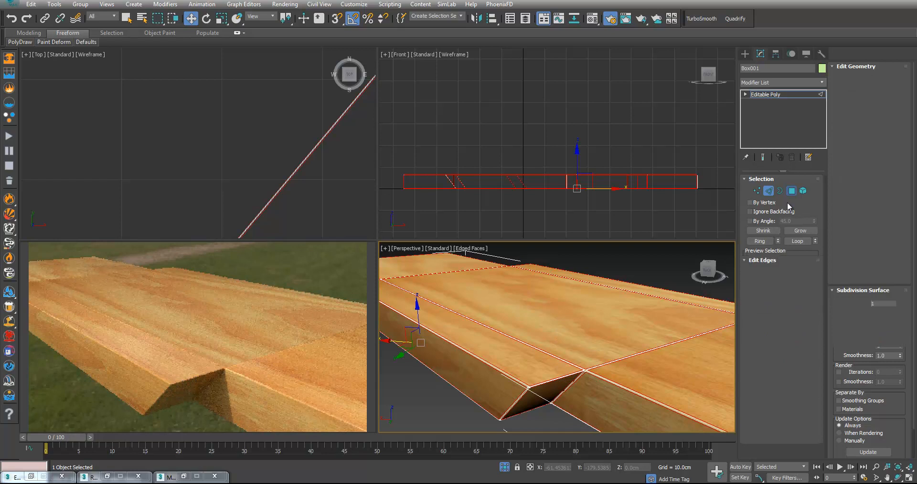
- Auto smooth all polygons of the chassis board with a 45.0 threshold and return to object level
key(ctrl+a)
click(850, 414)
click(791, 191)
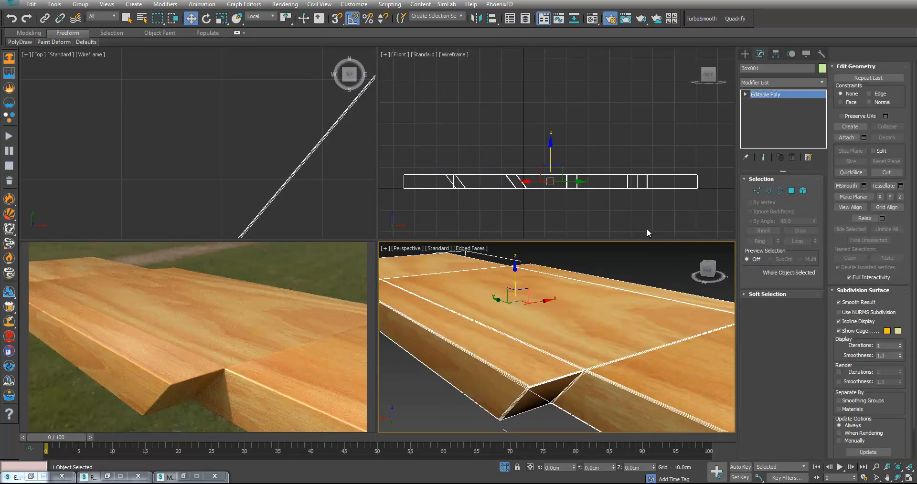
- End isolation of the wooden base plank to bring back the whole toy car
scroll(642, 293, down, 3)
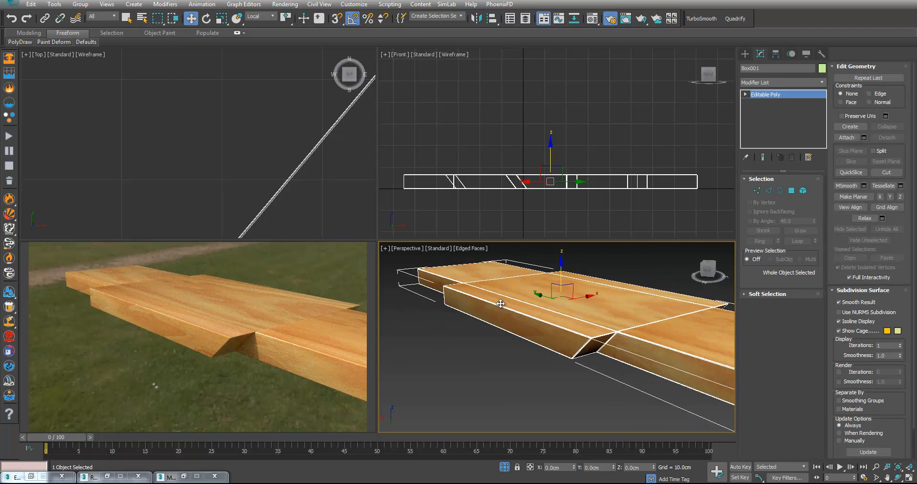
scroll(506, 308, up, 2)
right_click(516, 295)
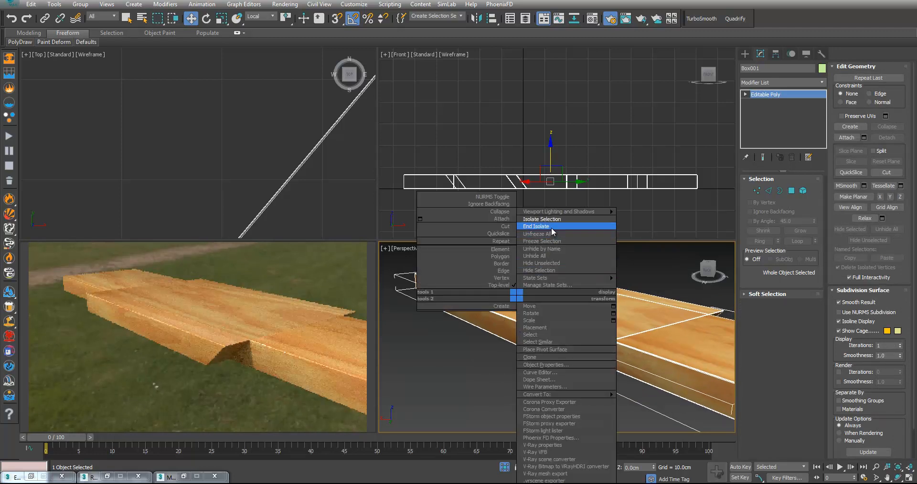
click(552, 228)
- Convert the wooden body object wd001 to Editable Poly, collapsing its UVW Map modifier
click(567, 297)
middle_drag(606, 301, 633, 311)
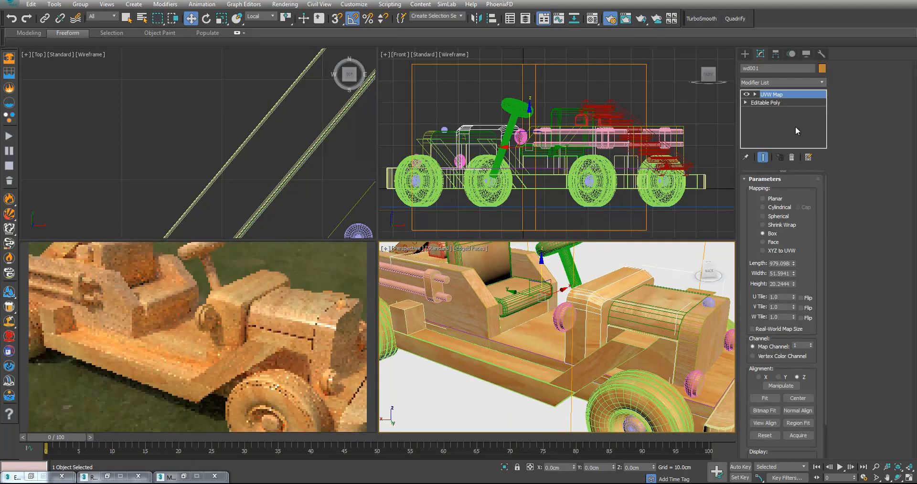
right_click(645, 305)
click(756, 403)
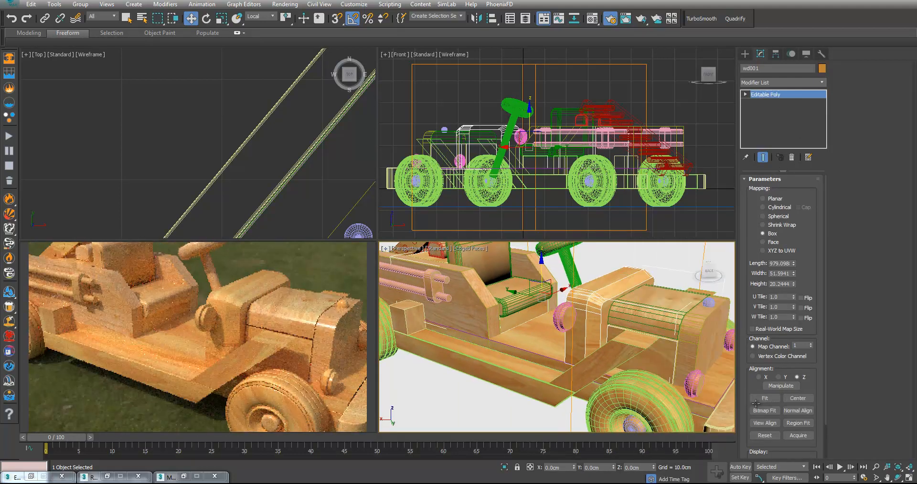
- Add the object with the side panels and front plate to the selection and isolate it together with wd001
ctrl+click(699, 343)
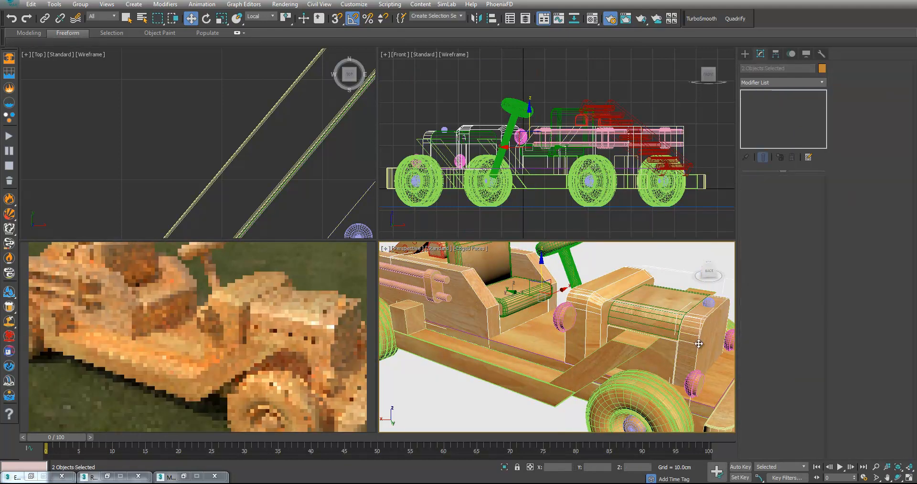
right_click(699, 344)
click(703, 220)
click(641, 311)
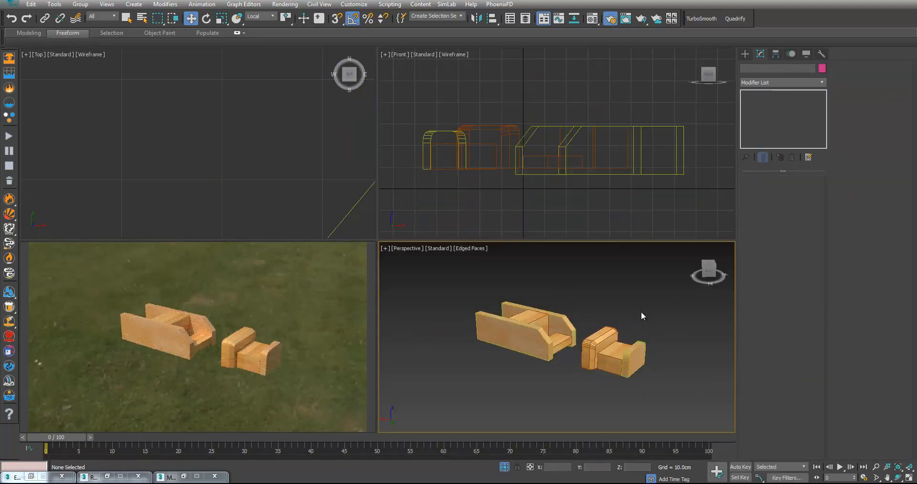
key(alt+w)
scroll(460, 314, up, 5)
- On wd001, select the two large opposite faces of the rounded block and convert the selection to their edges
click(488, 253)
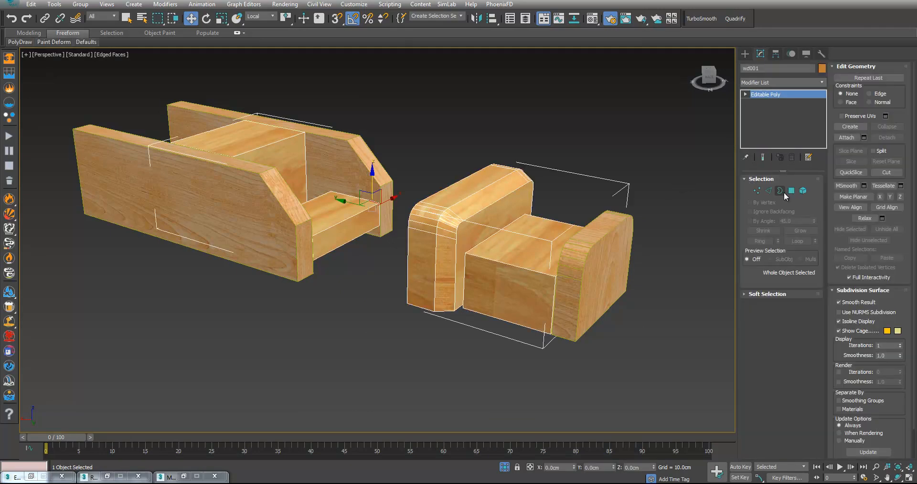
click(791, 191)
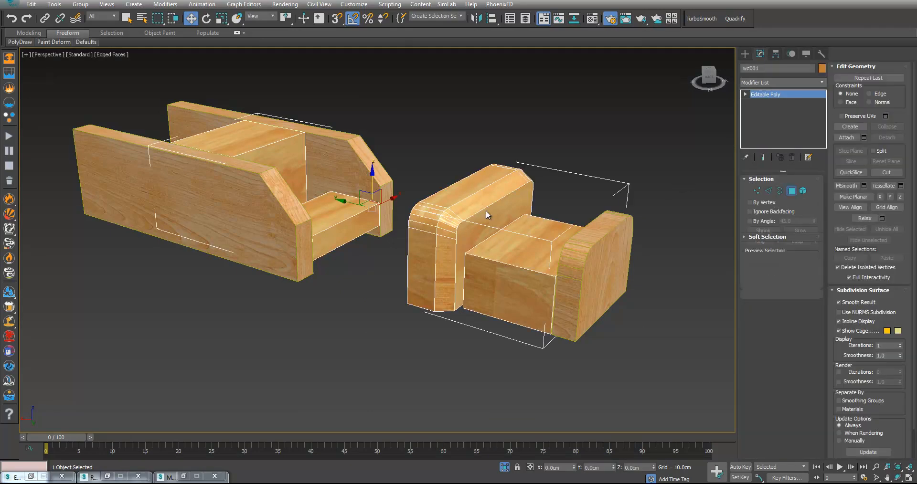
click(486, 216)
alt+middle_drag(466, 213, 513, 211)
ctrl+click(476, 208)
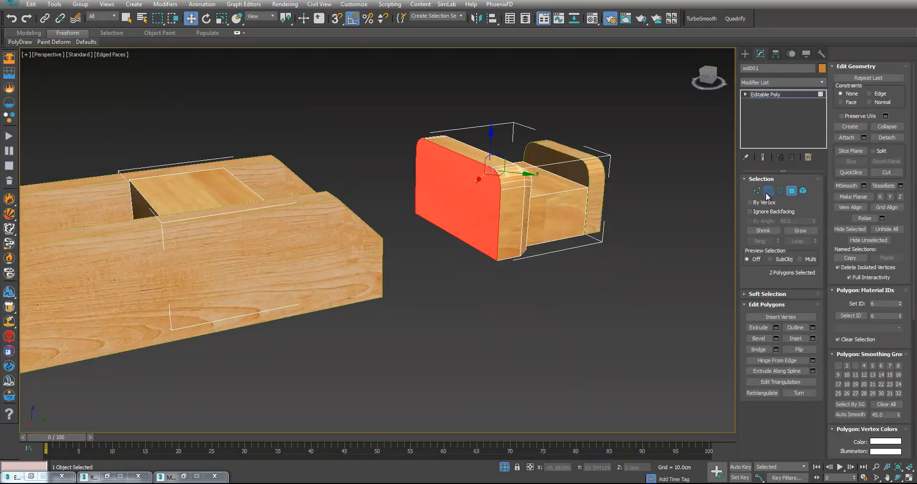
click(767, 192)
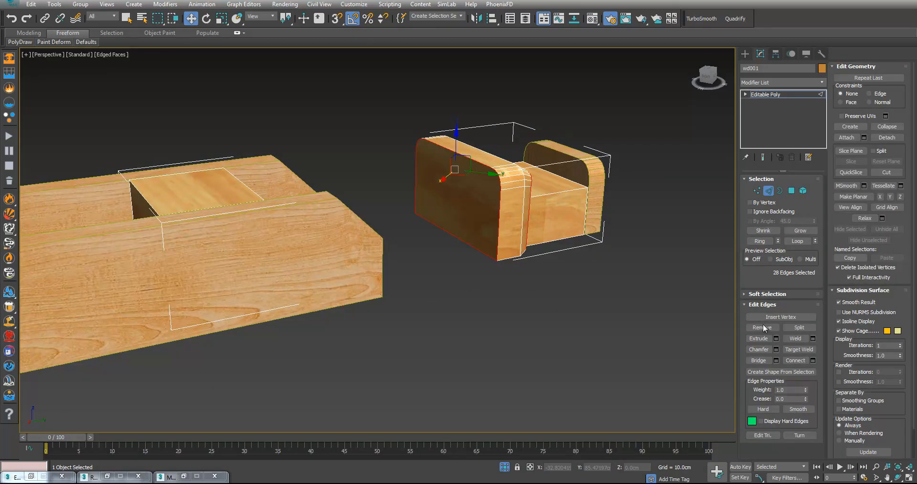
key(ctrl+shift+c)
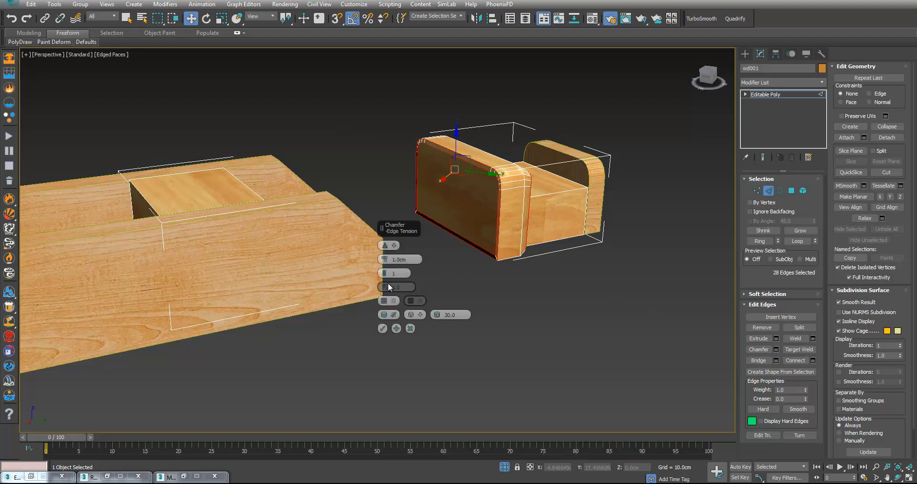
click(385, 258)
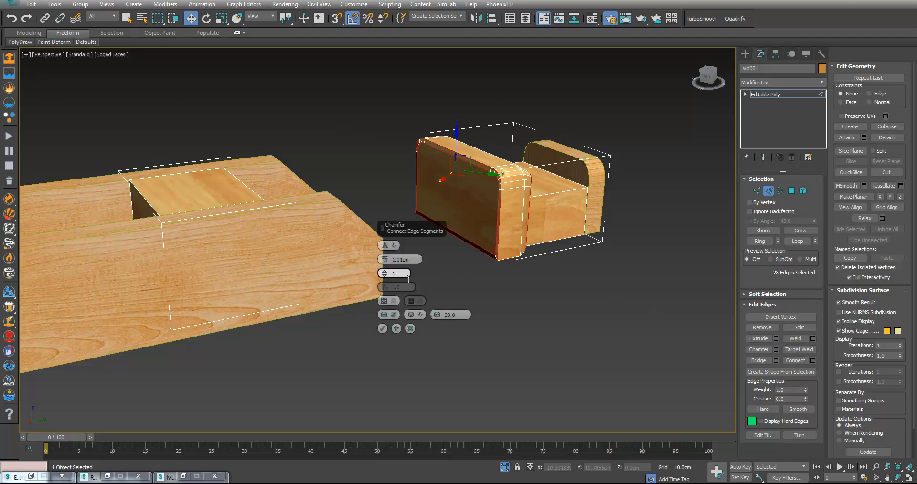
click(410, 329)
middle_drag(564, 250, 540, 288)
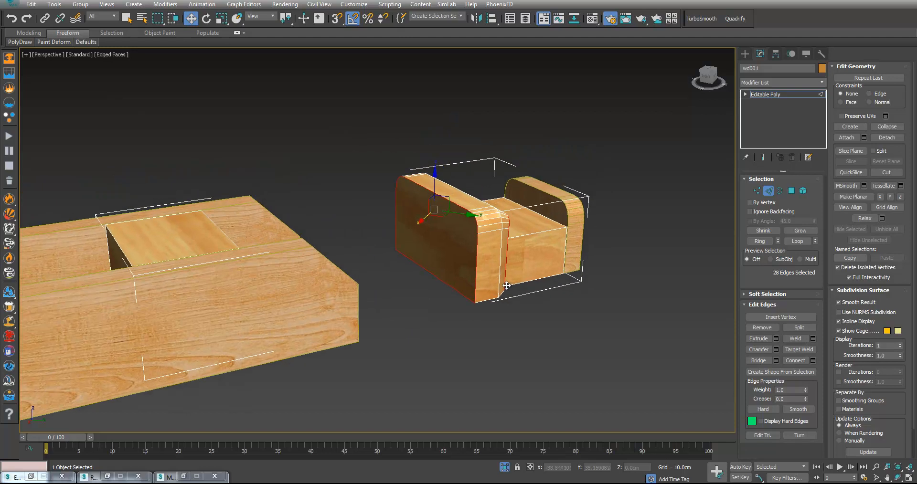
scroll(494, 262, up, 3)
alt+middle_drag(493, 262, 463, 266)
key(r)
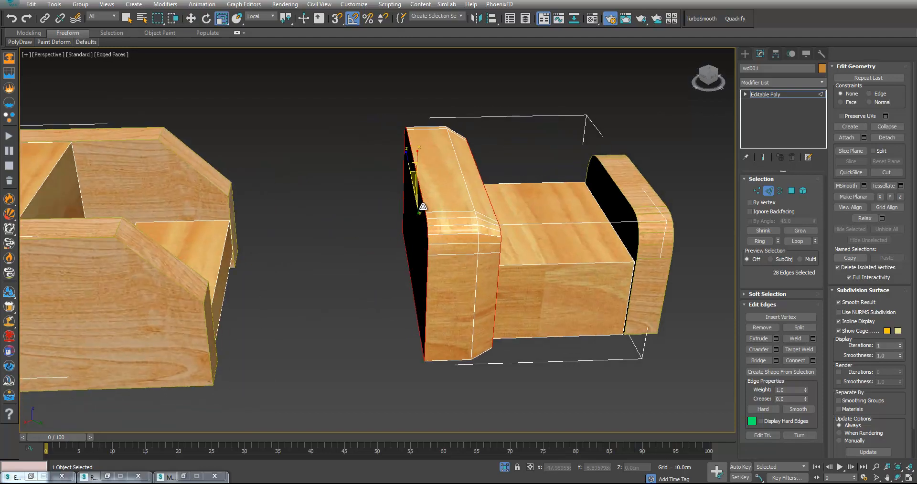
click(767, 190)
alt+middle_drag(567, 265, 490, 262)
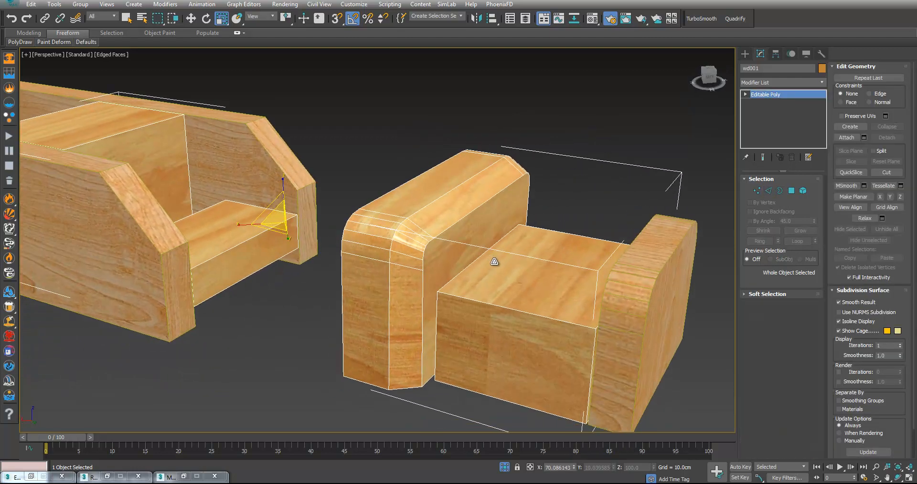
- Select both isolated objects and reset their transforms with Reset XForm
click(640, 168)
key(z)
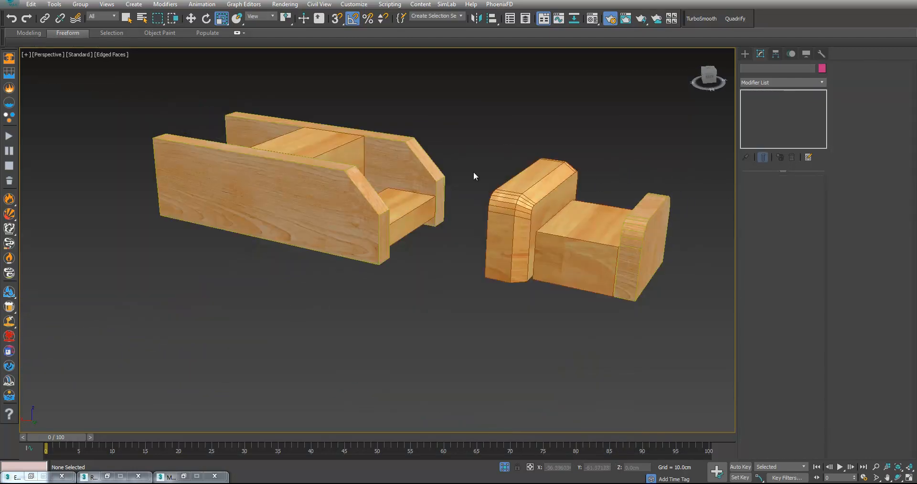
key(ctrl+a)
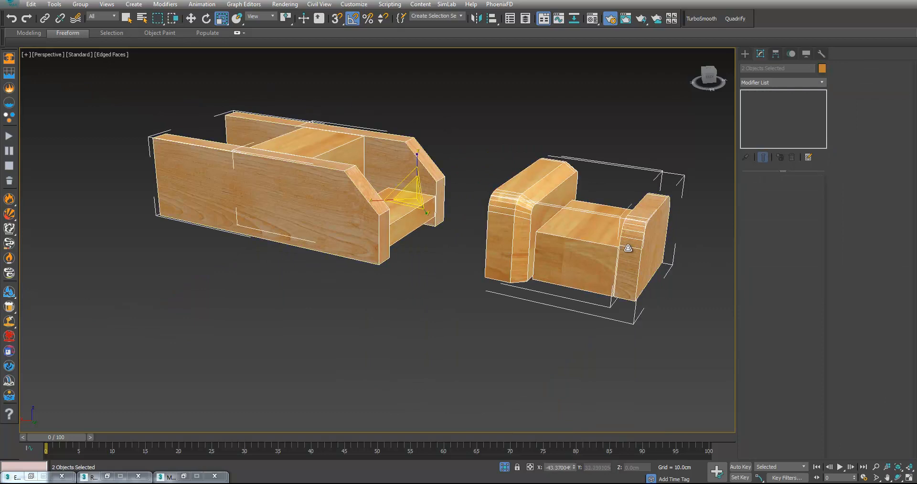
click(819, 55)
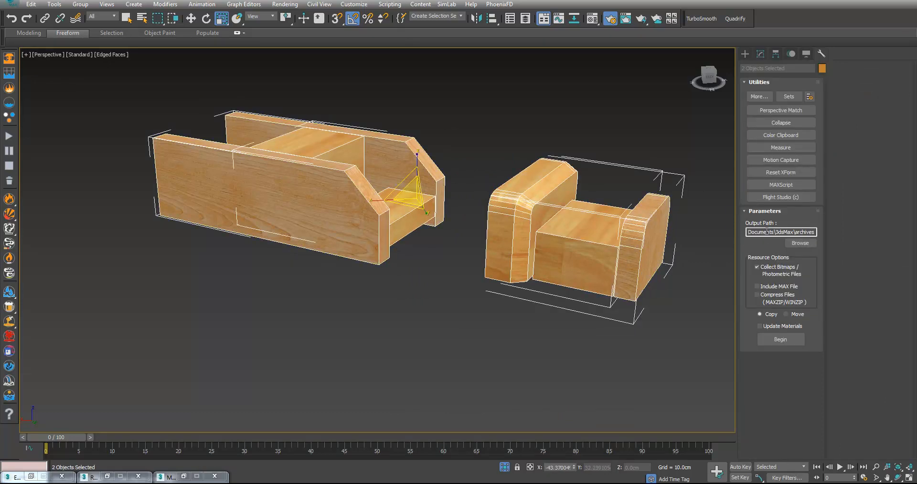
click(768, 175)
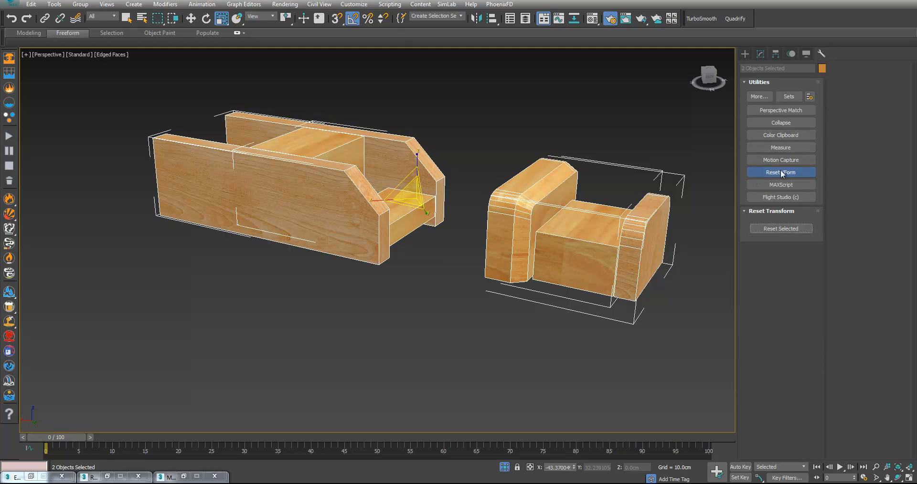
click(774, 228)
- Convert both reset objects back to Editable Poly and clear the selection
right_click(446, 225)
mouse_move(510, 323)
click(572, 329)
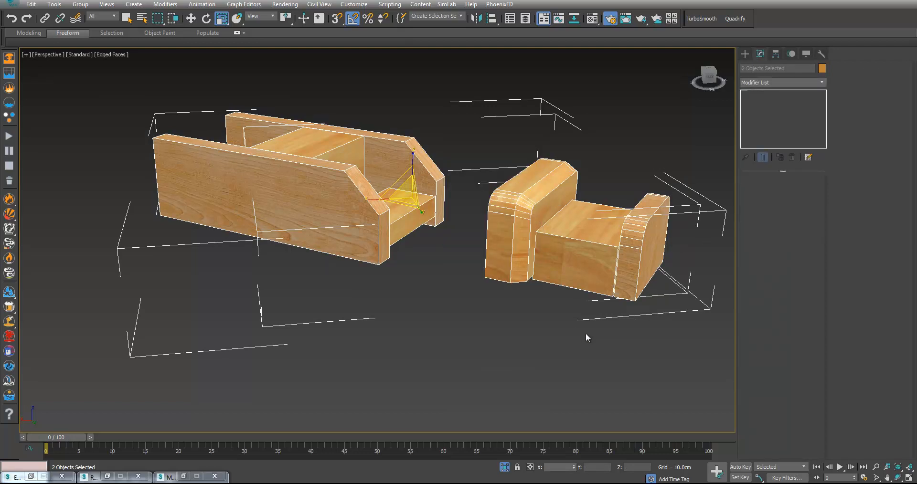
click(576, 318)
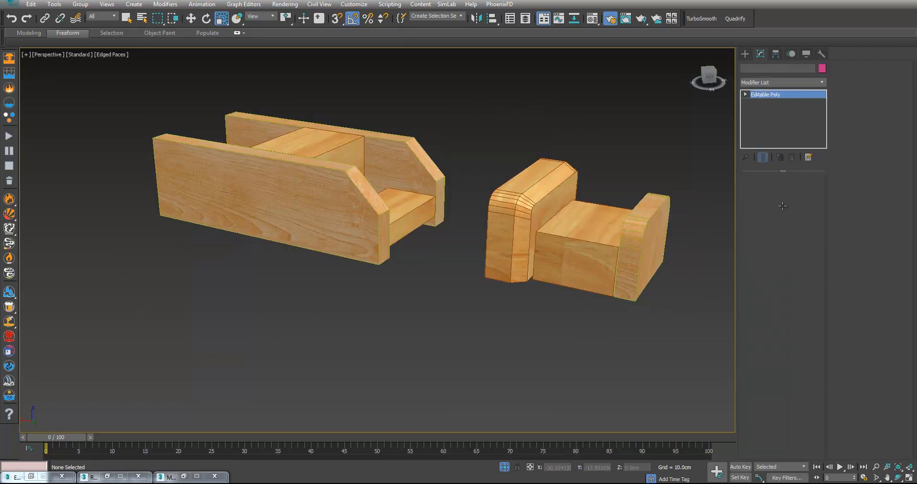
- Chamfer the border edges of the rounded block's two large faces on wd001 by 0.2 cm with 3 segments
click(606, 235)
middle_drag(607, 235, 559, 253)
scroll(587, 244, up, 3)
click(758, 193)
key(2)
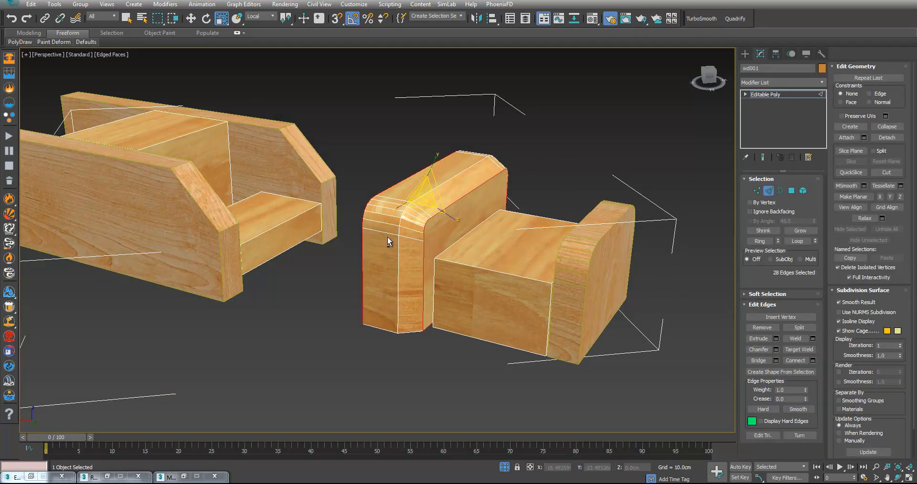
alt+middle_drag(384, 235, 423, 230)
scroll(436, 221, up, 3)
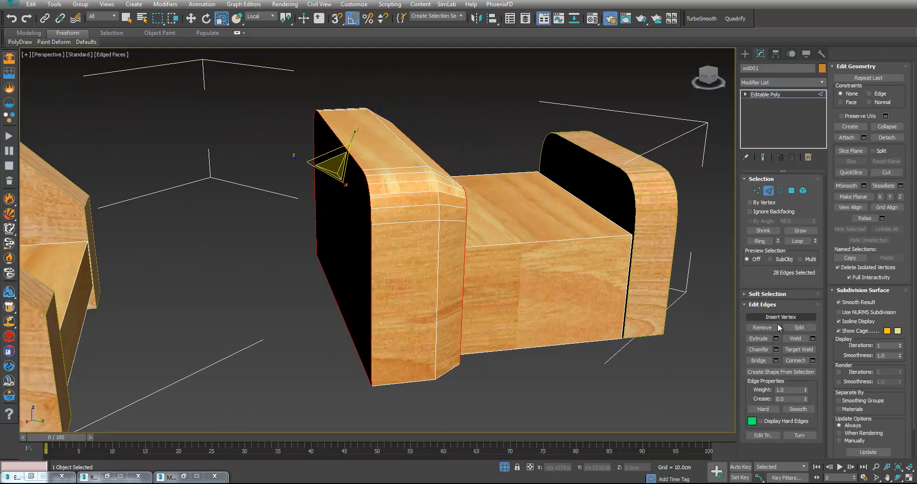
click(776, 350)
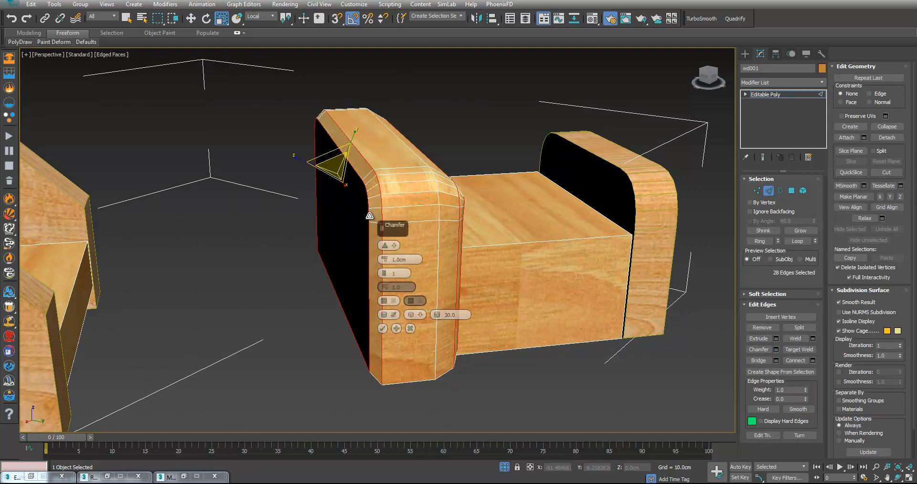
click(400, 259)
text(.2)
key(Return)
click(385, 272)
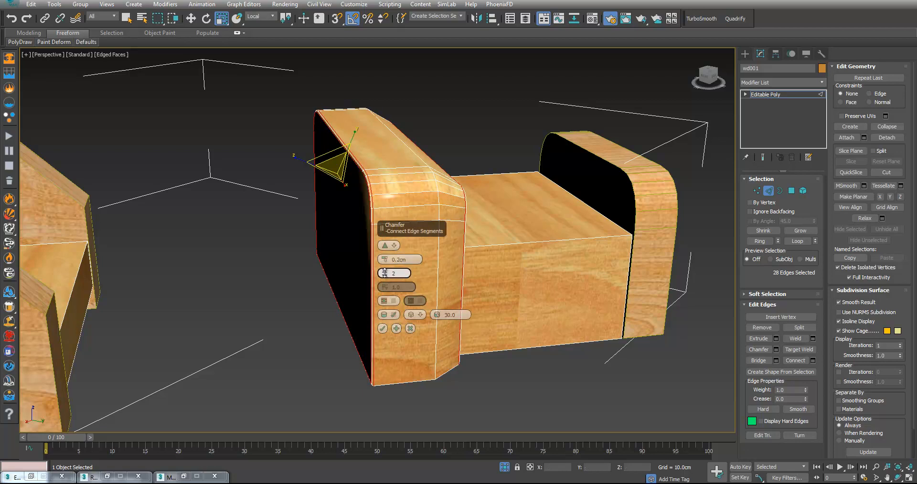
click(385, 272)
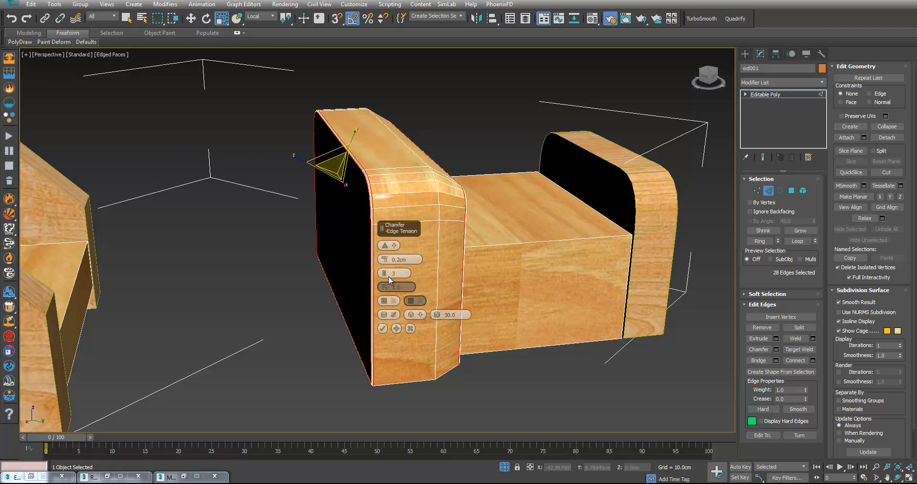
click(382, 329)
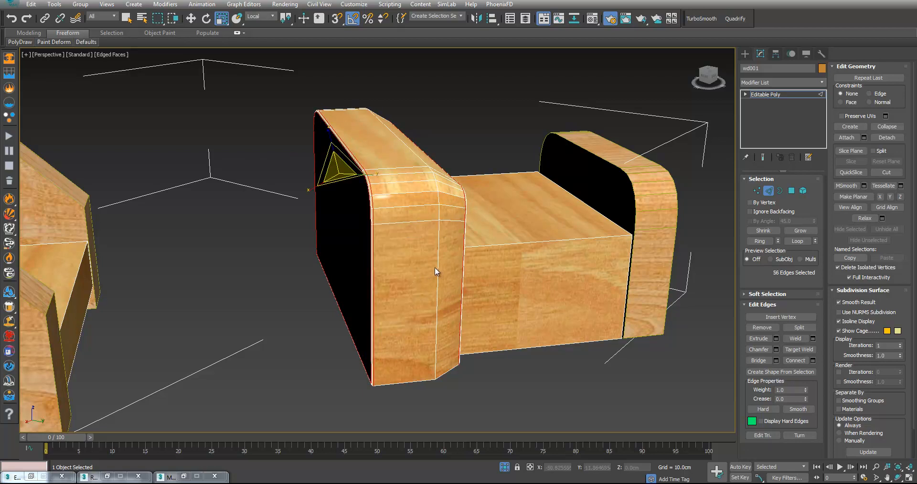
- Select the edge loop running around the middle of the rounded block and chamfer it by 0.2 cm with 3 segments
double_click(437, 268)
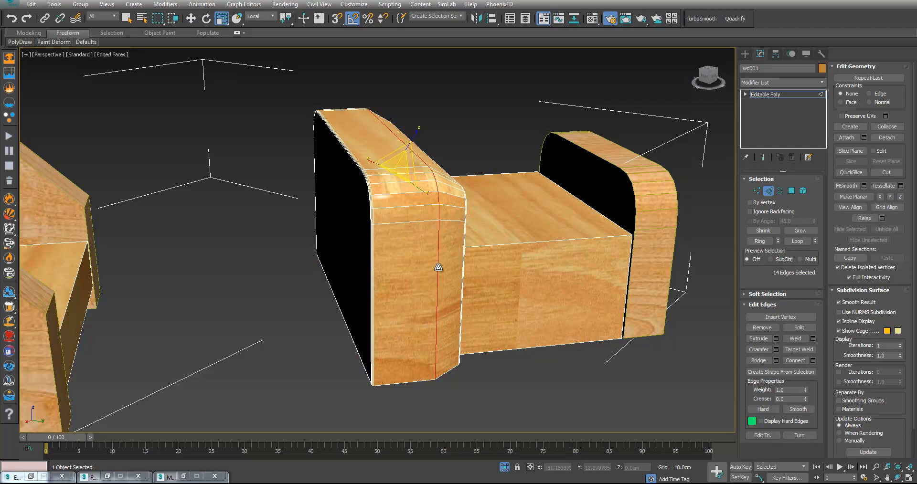
click(776, 350)
click(386, 328)
middle_drag(256, 313, 481, 291)
click(538, 296)
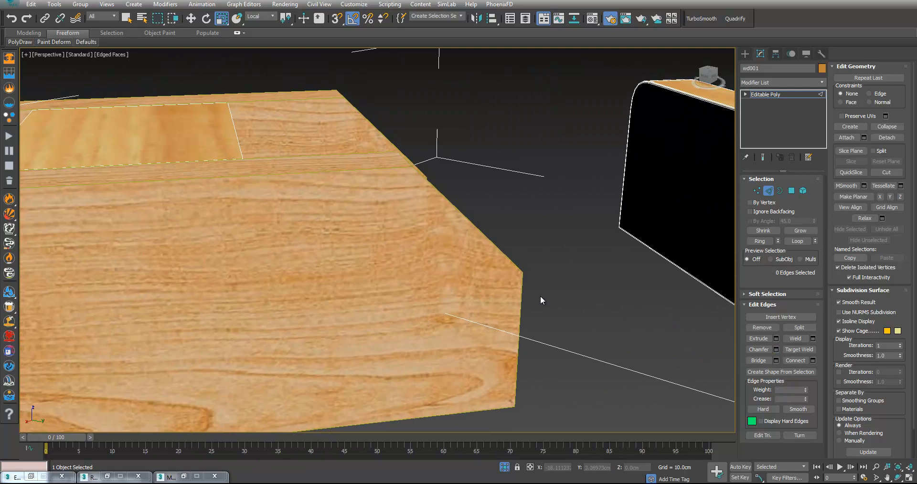
- Select all edges of the two seat blocks between the side panels and chamfer them by 0.2 cm with 3 segments
scroll(543, 296, down, 3)
alt+middle_drag(569, 294, 511, 296)
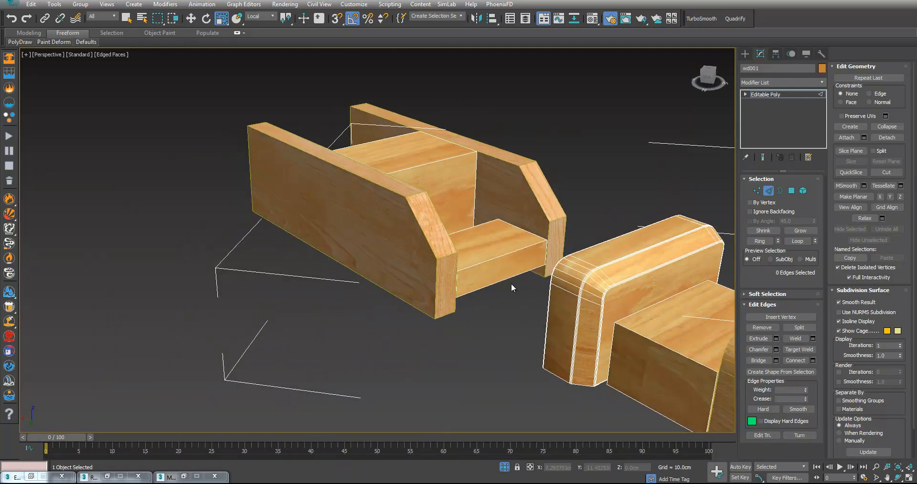
alt+middle_drag(502, 256, 498, 219)
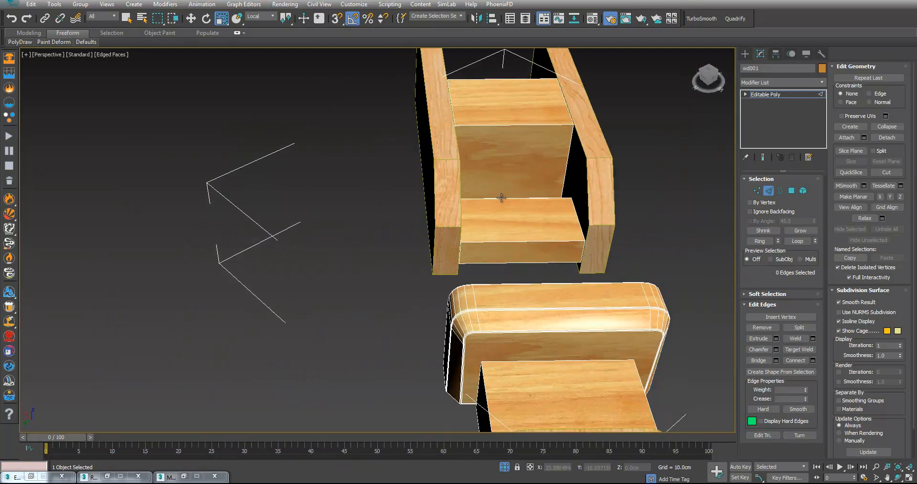
click(506, 263)
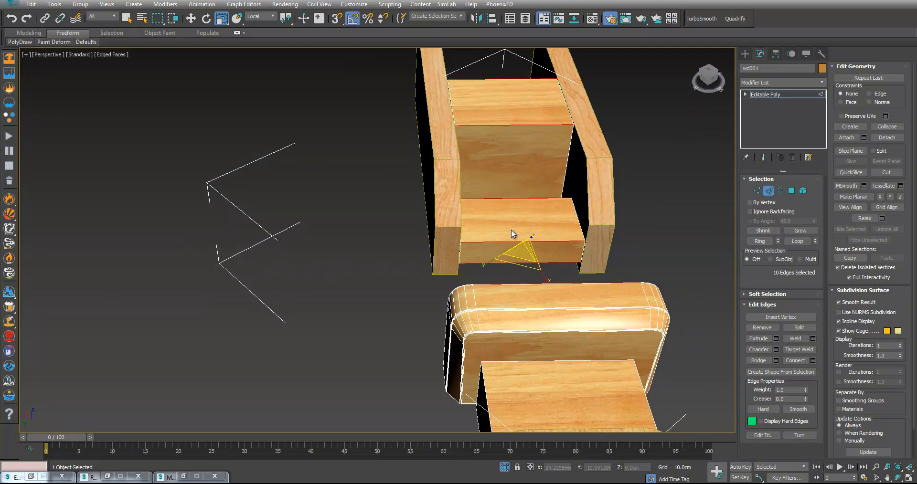
key(ctrl+a)
scroll(602, 259, down, 3)
middle_drag(534, 282, 625, 203)
alt+drag(498, 98, 649, 262)
key(z)
alt+middle_drag(555, 251, 488, 271)
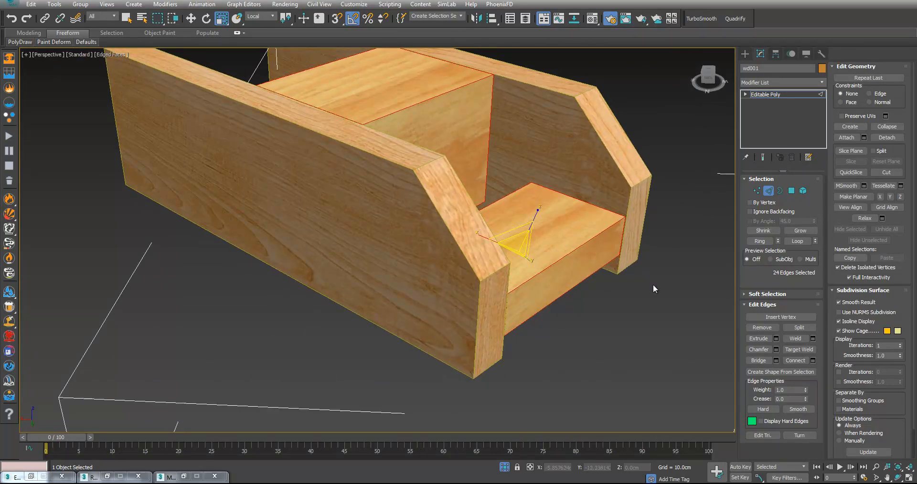
click(776, 350)
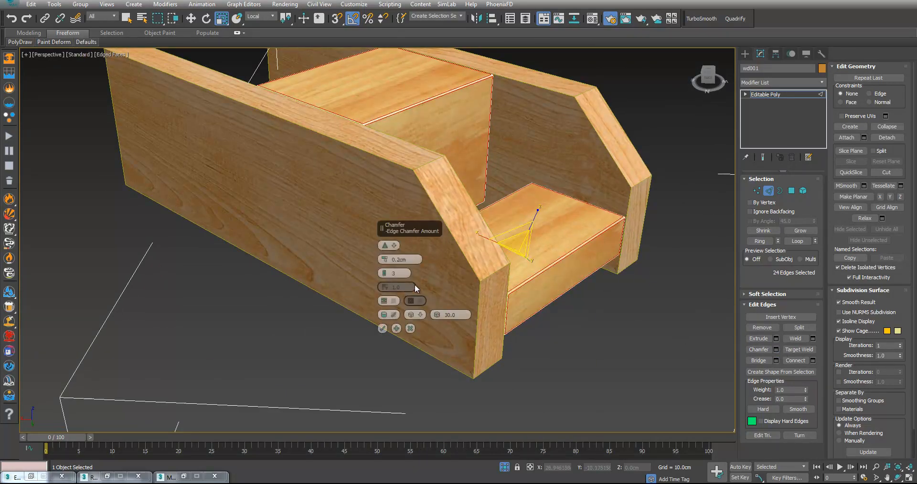
click(382, 328)
- Select all edges of the box between the rounded block and the rounded end panel and chamfer them by 0.2 cm with 3 segments
middle_drag(464, 295, 339, 187)
drag(391, 351, 406, 64)
alt+middle_drag(500, 194, 534, 248)
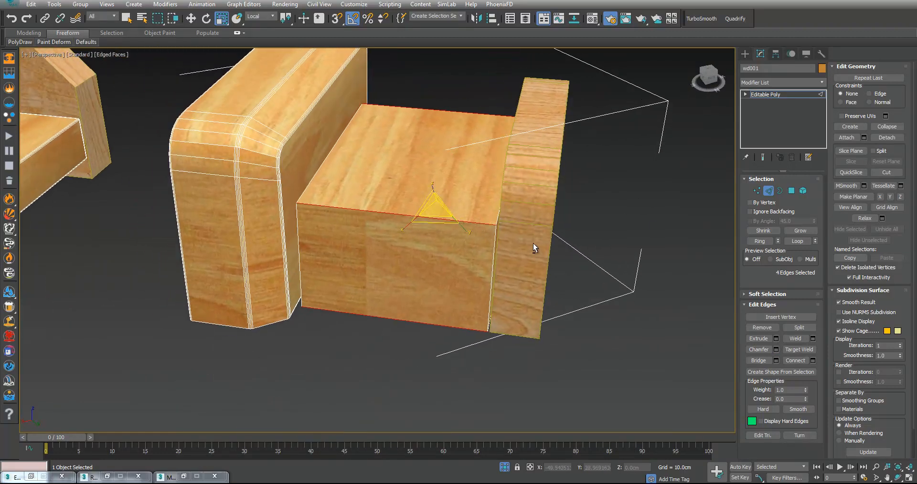
click(804, 192)
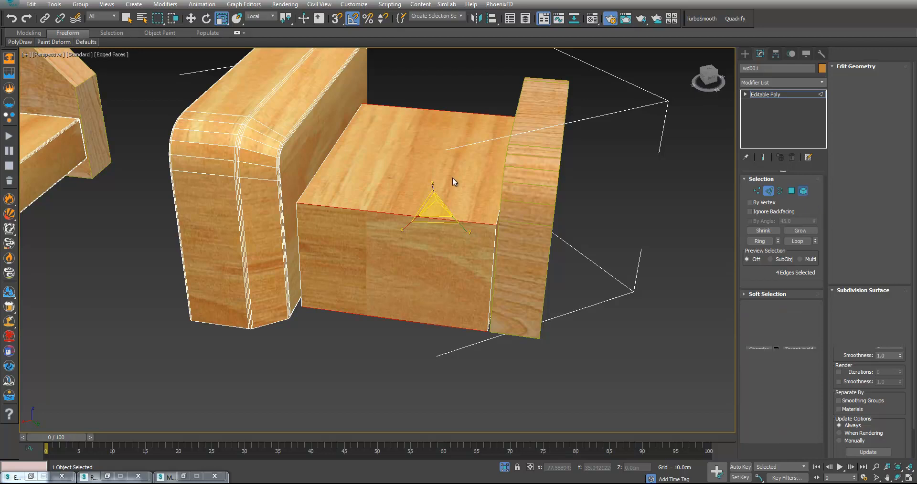
click(435, 172)
click(435, 172)
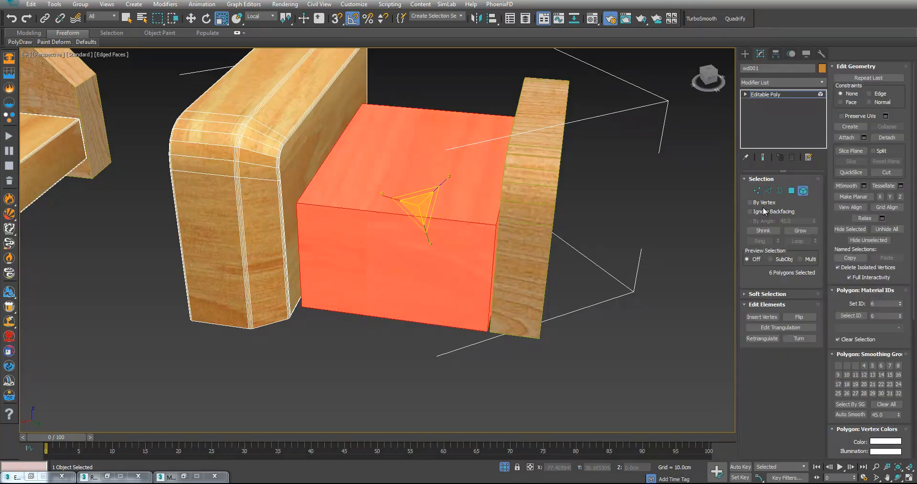
ctrl+click(768, 192)
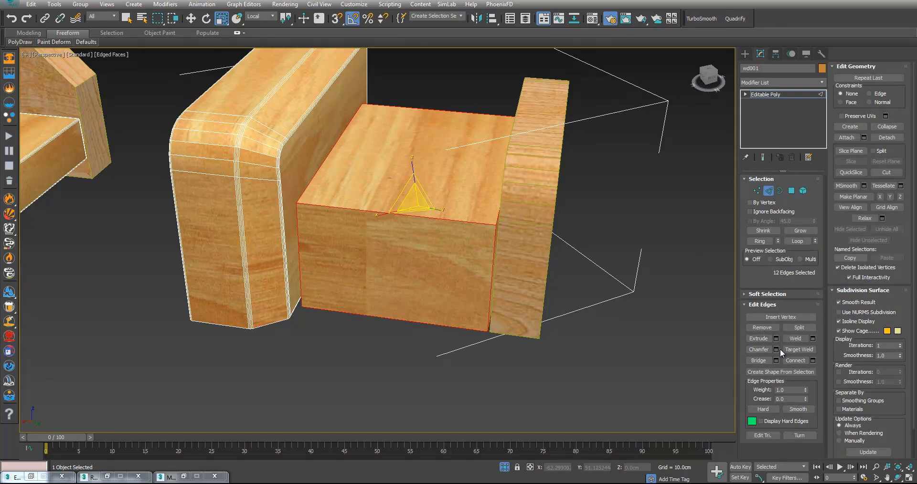
click(776, 350)
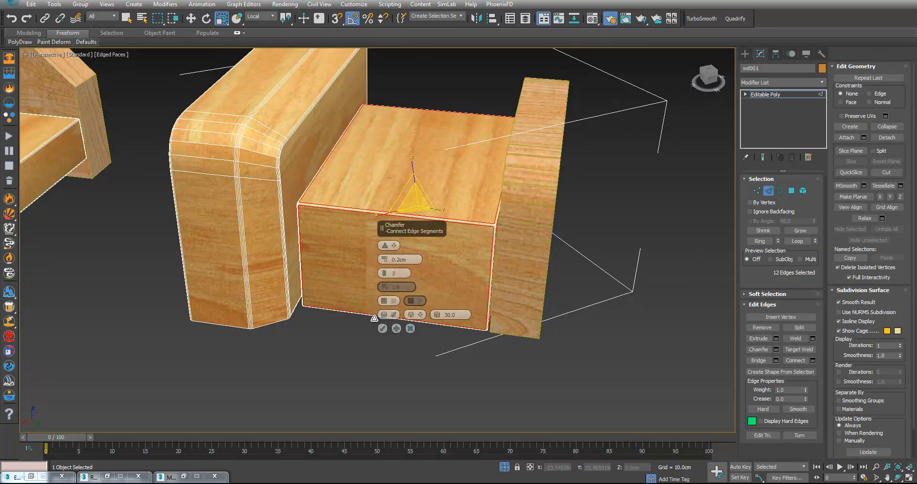
click(381, 330)
click(764, 192)
- Chamfer the border edges of the rounded end panel's two large faces on Object005 by 0.2 cm with 3 segments
click(544, 186)
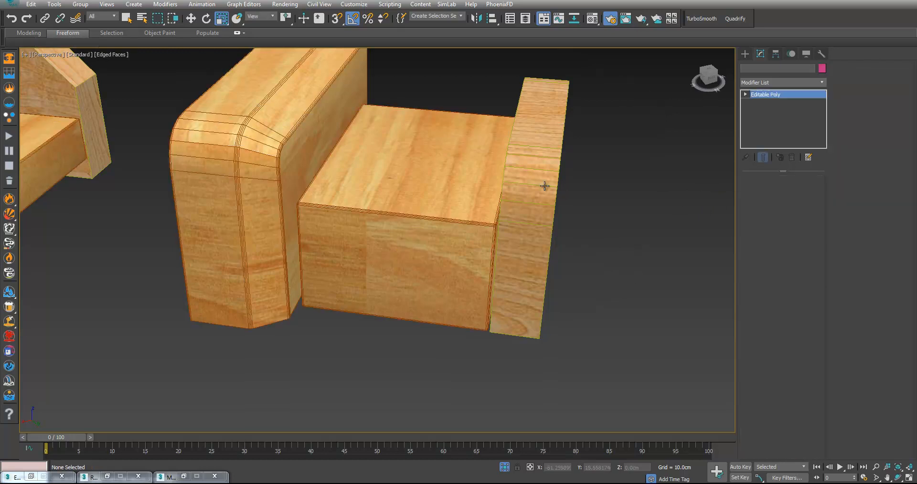
click(662, 177)
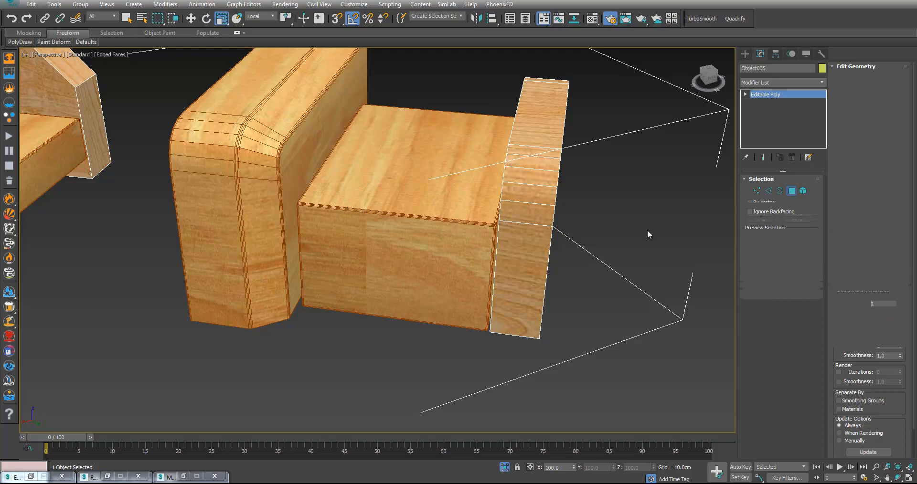
scroll(640, 236, up, 6)
alt+middle_drag(433, 249, 450, 239)
scroll(423, 240, down, 5)
click(468, 246)
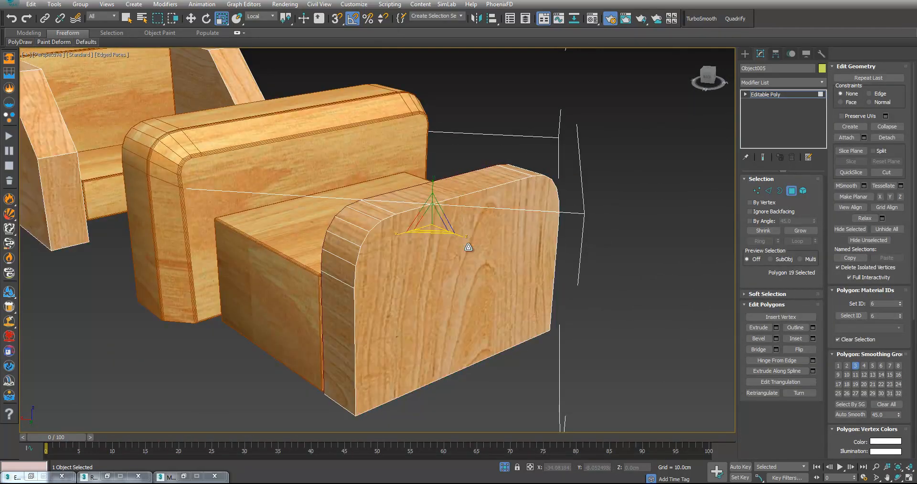
ctrl+click(517, 221)
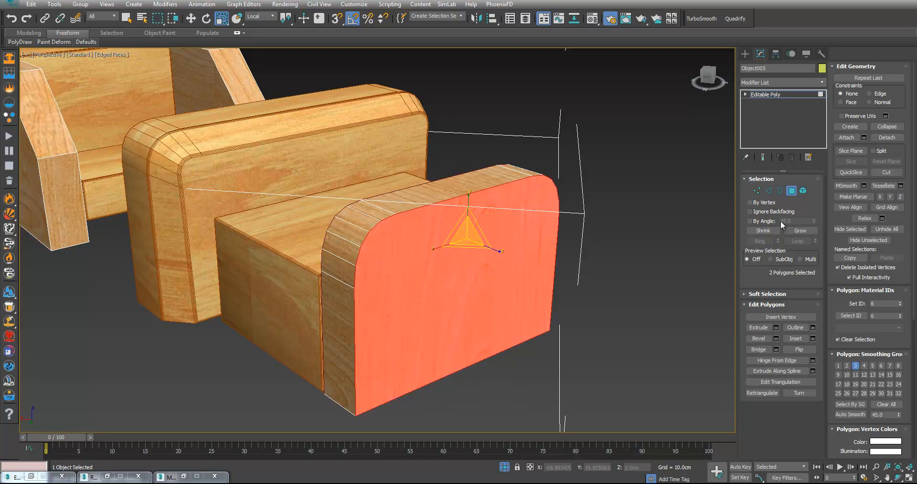
ctrl+click(768, 191)
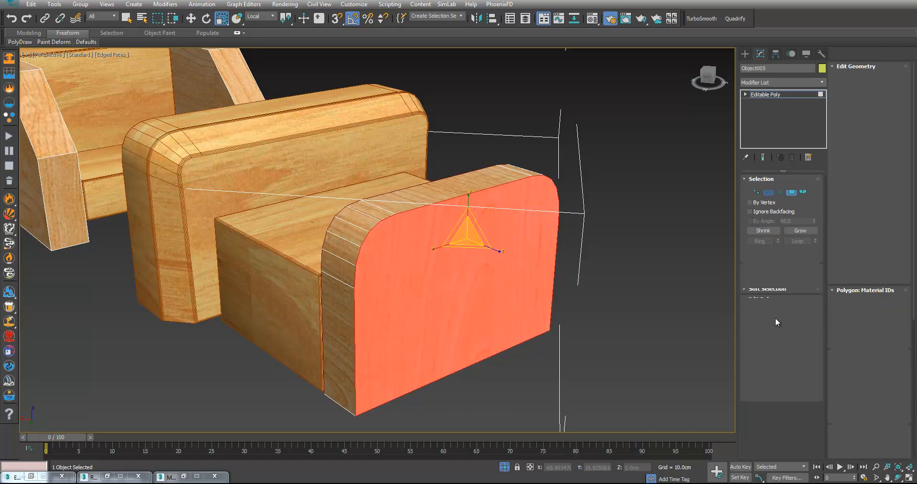
click(776, 350)
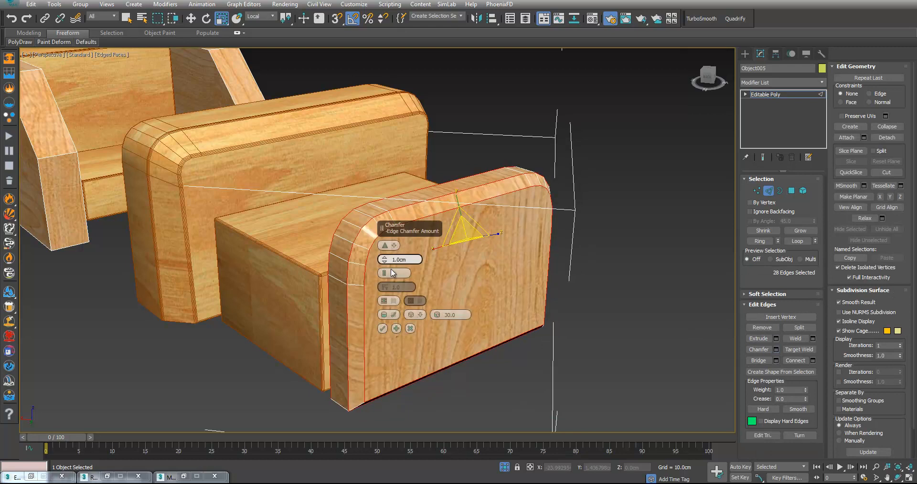
text(.2)
key(Return)
drag(385, 274, 385, 270)
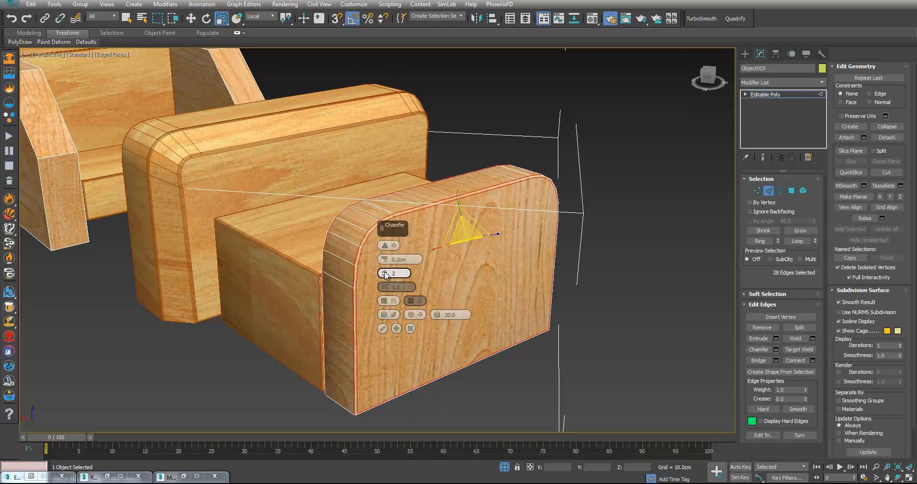
click(382, 329)
- Select all edges of the two long side panels and chamfer them by 0.2 cm with 3 segments
middle_drag(280, 300, 419, 331)
scroll(355, 326, down, 3)
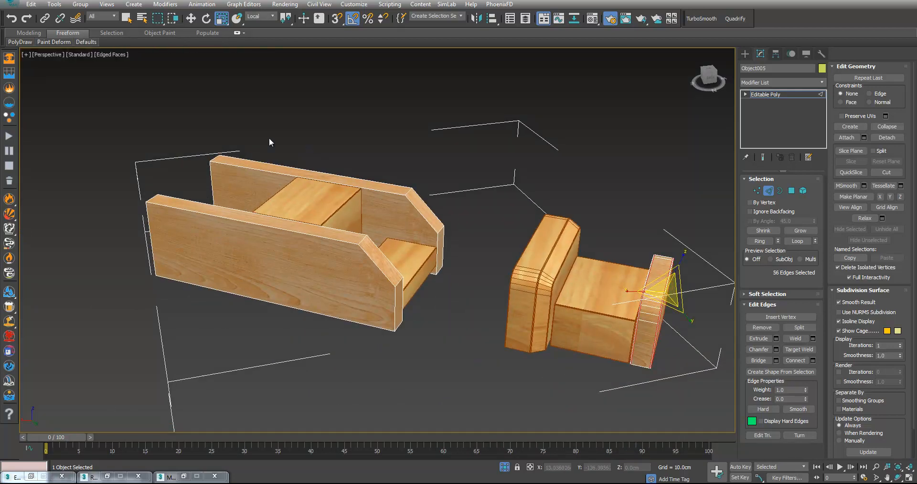
double_click(248, 227)
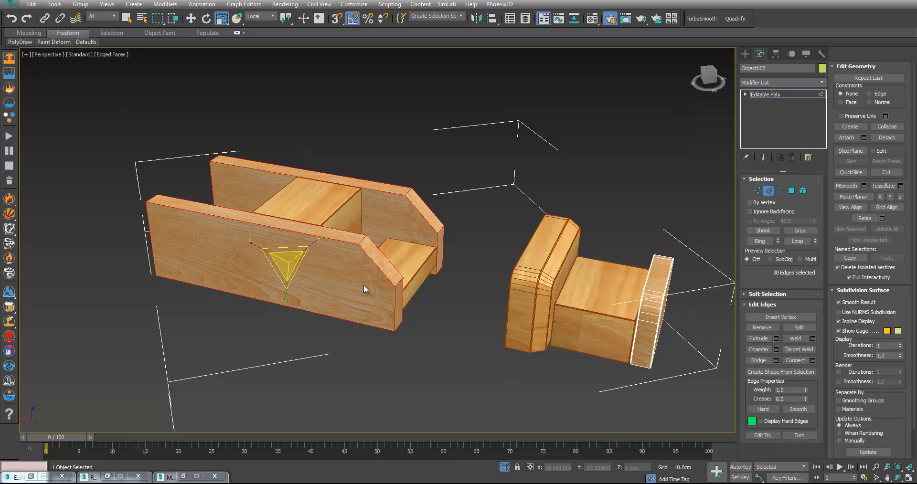
click(776, 350)
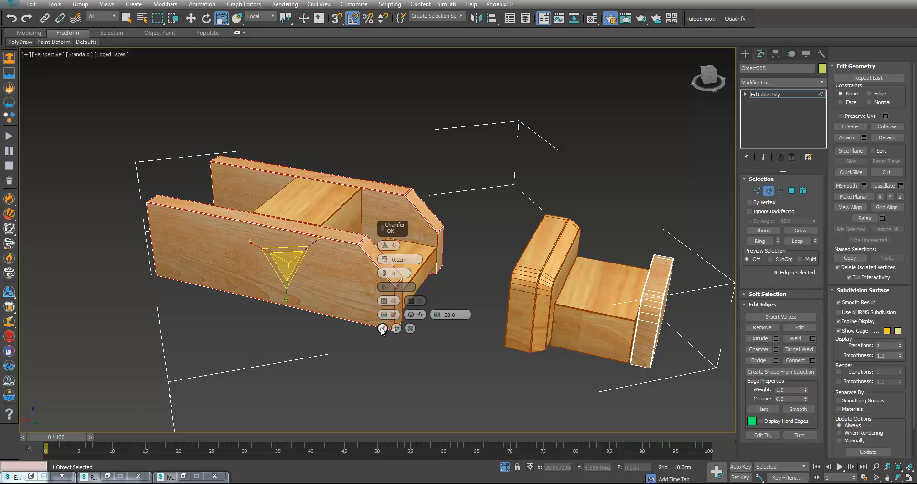
click(382, 329)
- Apply Auto Smooth to all polygons of Object005 and clear the selection
click(792, 191)
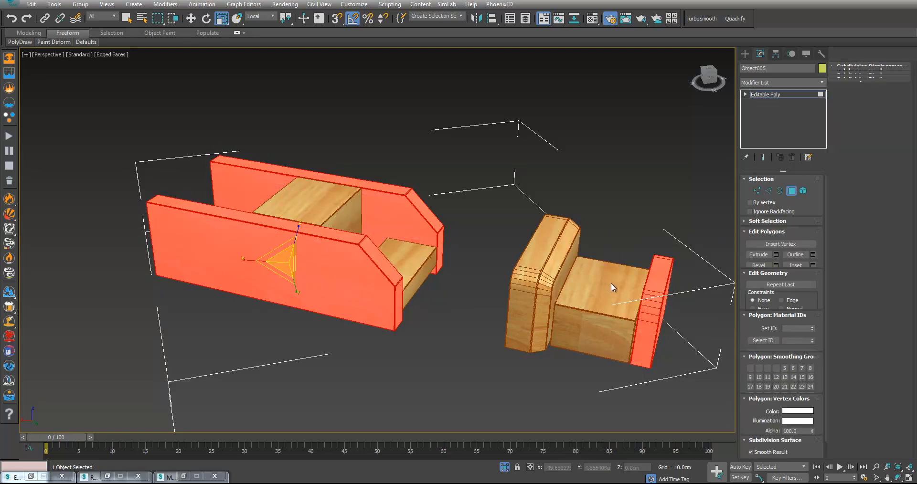
middle_drag(609, 283, 526, 261)
click(845, 413)
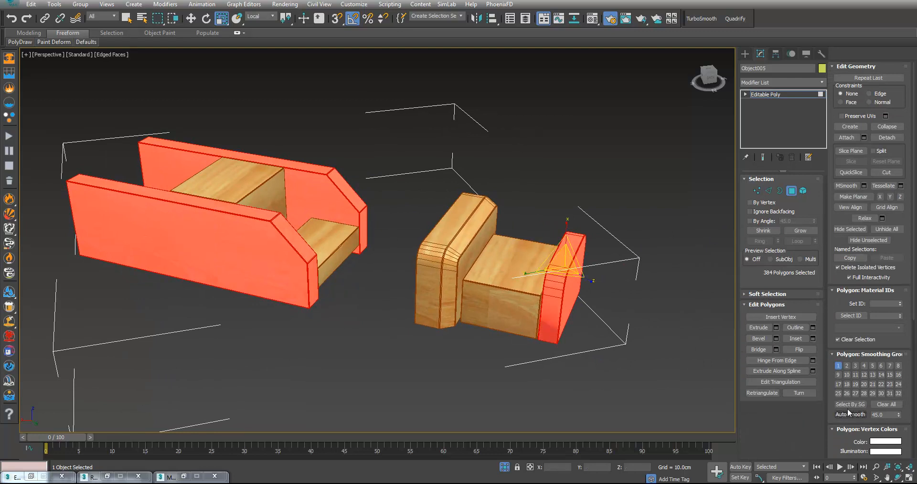
click(628, 187)
- Select the edge loops across the two short bottom edges of the rounded end panel and chamfer them by 0.2 cm with 3 segments
mouse_move(637, 251)
alt+middle_down()
mouse_move(597, 245)
mouse_move(626, 245)
alt+middle_up()
scroll(469, 271, up, 8)
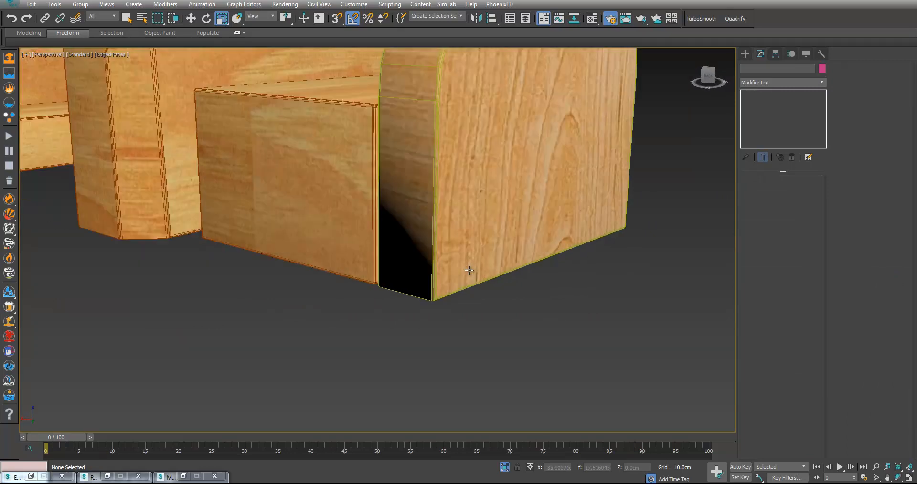
click(472, 251)
alt+middle_drag(522, 263, 549, 258)
scroll(509, 244, up, 6)
click(769, 189)
double_click(508, 236)
middle_drag(582, 247, 615, 377)
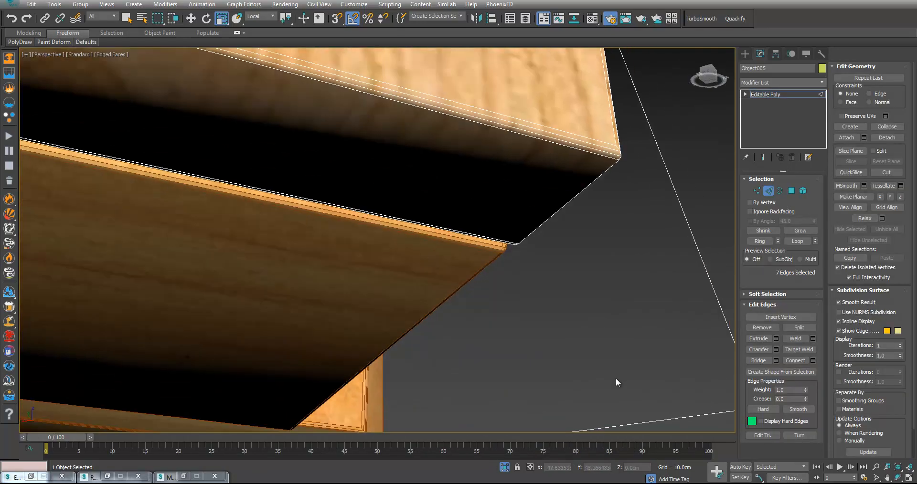
key(w)
ctrl+double_click(579, 194)
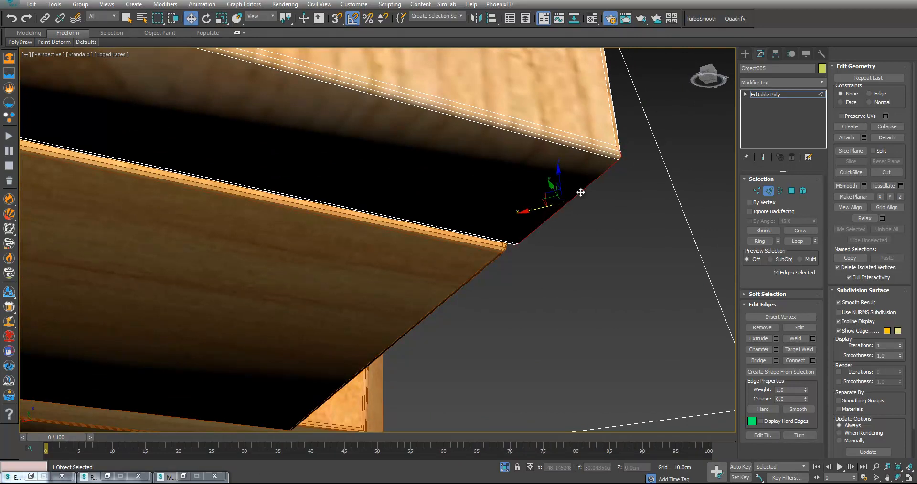
alt+middle_drag(550, 224, 576, 267)
key(z)
alt+middle_drag(437, 235, 451, 234)
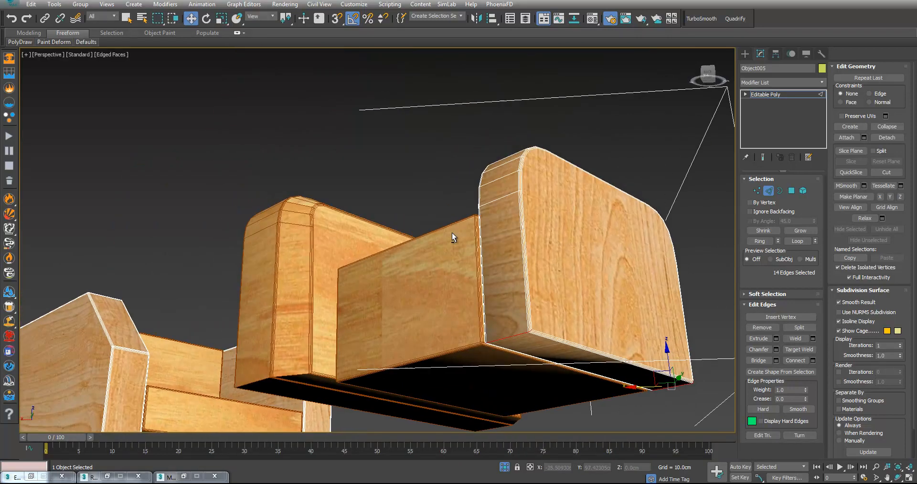
middle_drag(569, 274, 551, 261)
scroll(549, 262, up, 3)
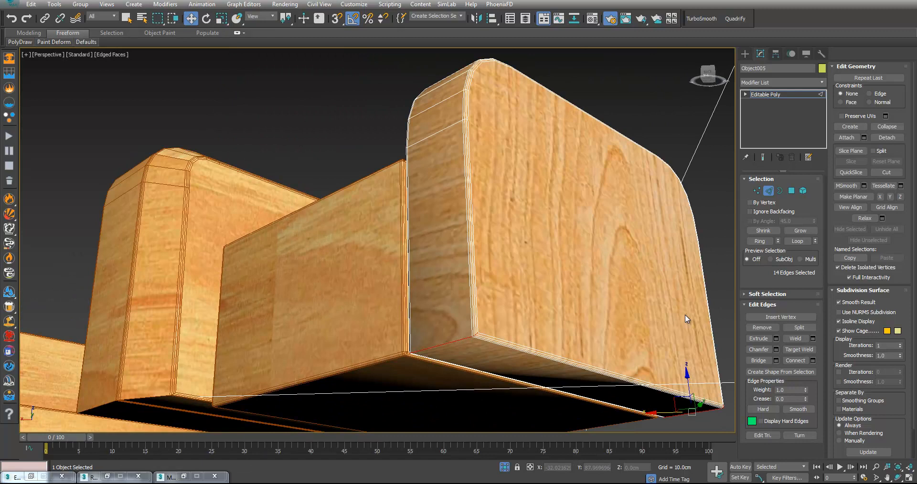
click(776, 349)
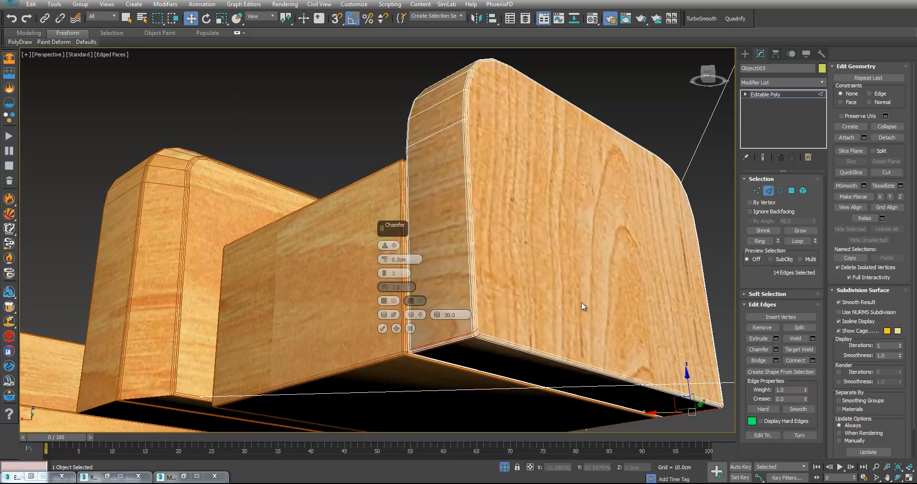
click(382, 328)
- Leave edge editing, clear the selection and end isolation to bring back the whole car
scroll(329, 305, down, 3)
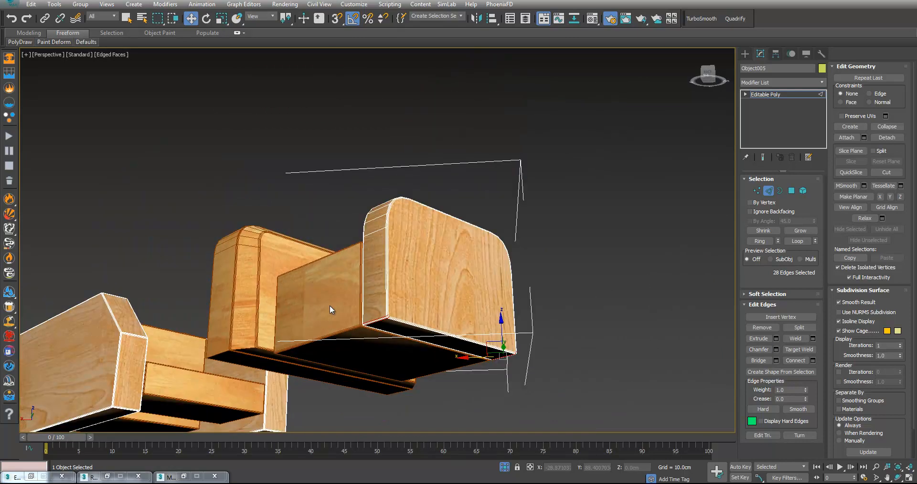
alt+middle_drag(329, 305, 351, 313)
click(770, 191)
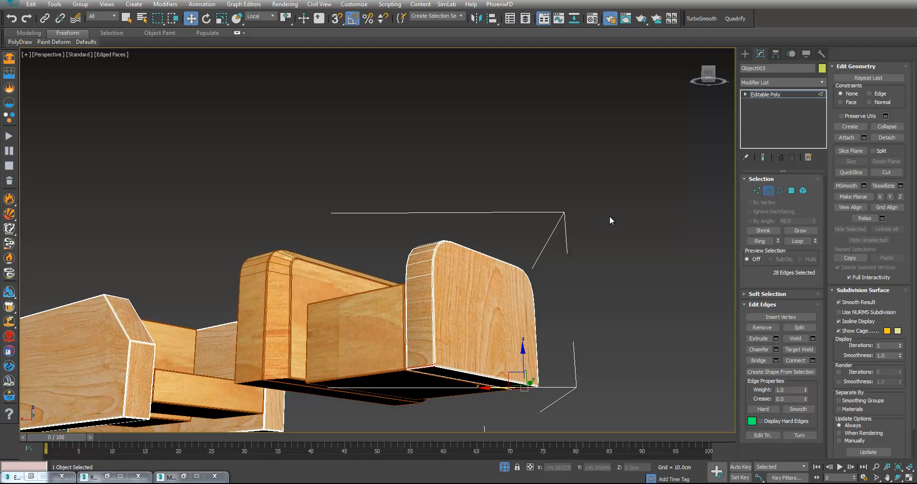
click(596, 256)
right_click(596, 259)
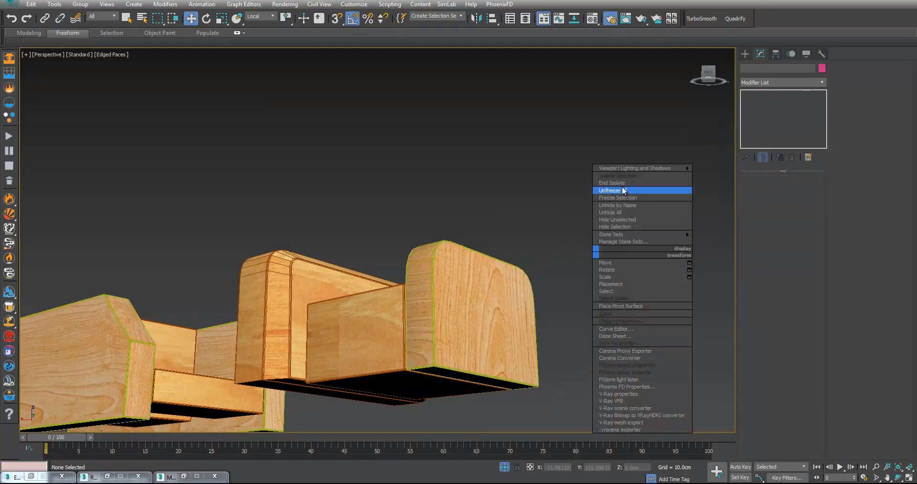
click(620, 190)
middle_drag(547, 254, 651, 317)
middle_drag(487, 306, 532, 328)
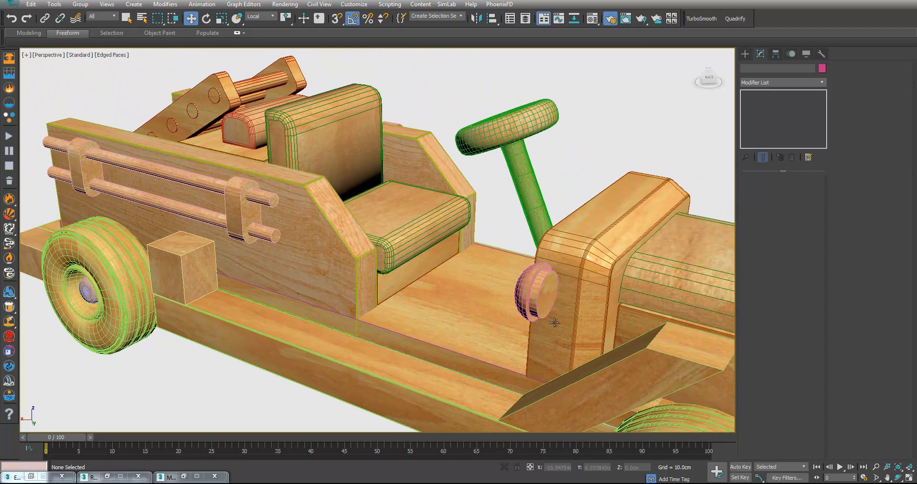
- Select the object holding the bumper and small side blocks together with the sloped front fenders, and isolate both objects
scroll(489, 299, down, 3)
alt+middle_drag(489, 299, 413, 358)
click(381, 300)
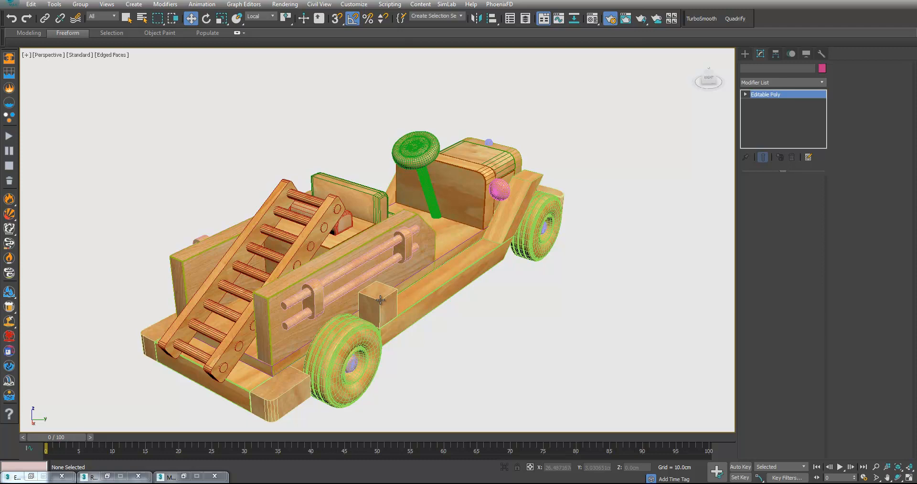
ctrl+click(494, 228)
alt+middle_drag(492, 228, 559, 252)
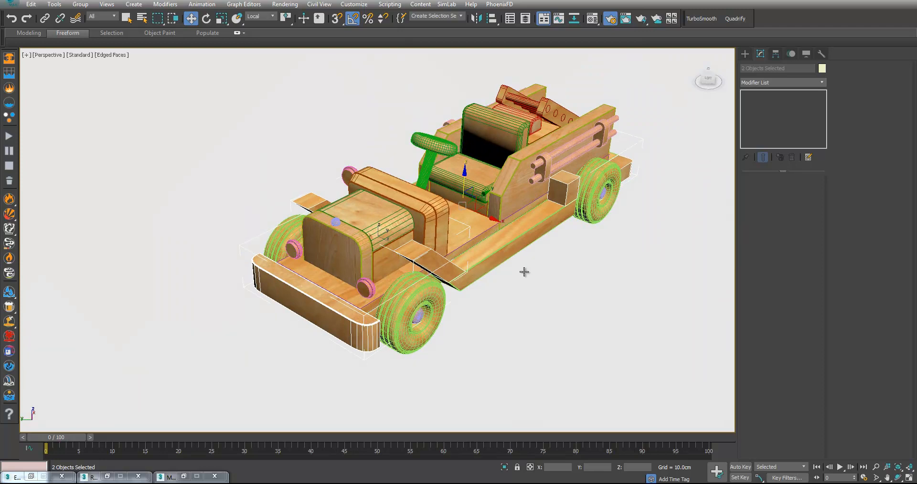
right_click(562, 206)
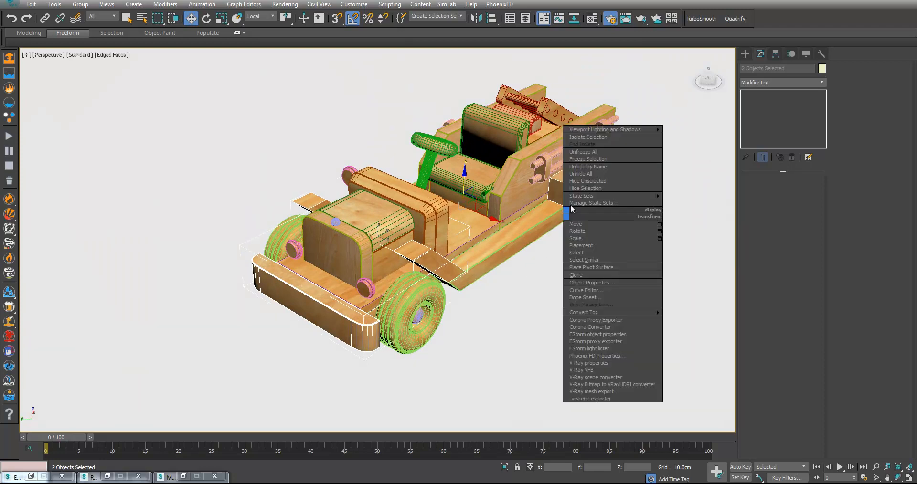
click(589, 141)
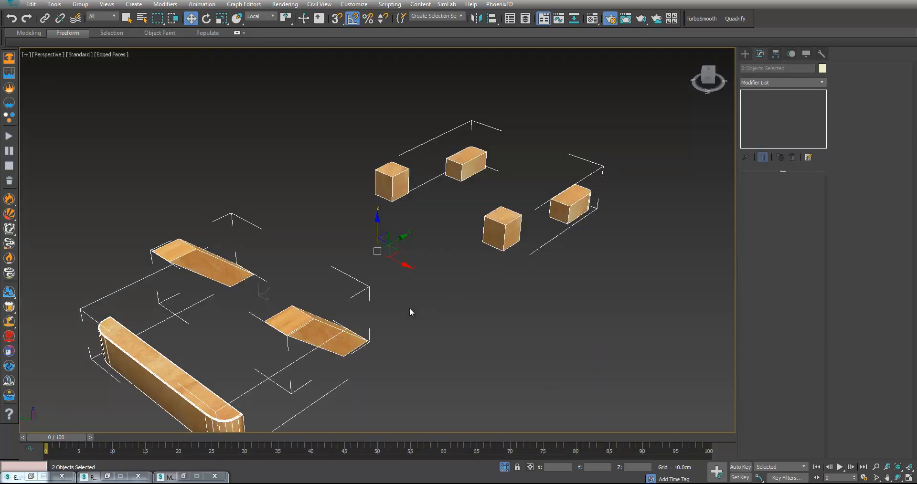
- Select all edges of the two sloped front fenders and chamfer them by 0.2 cm with 3 segments
click(550, 271)
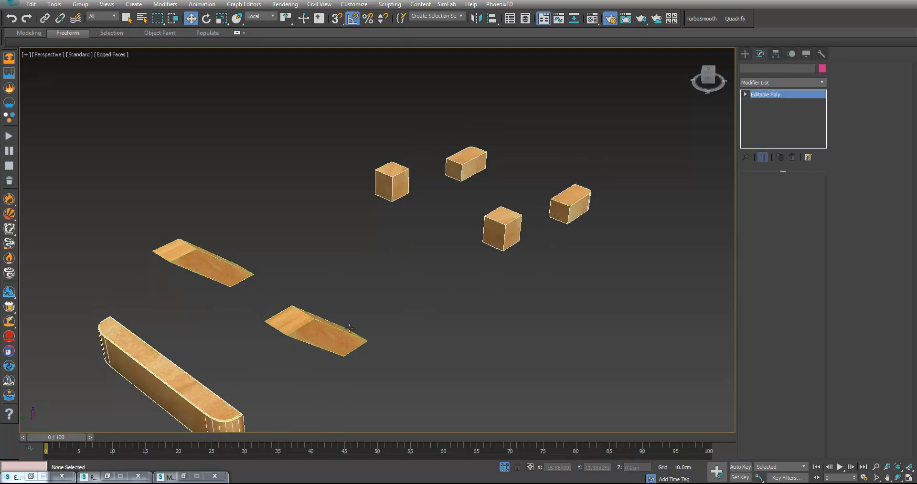
key(ctrl+z)
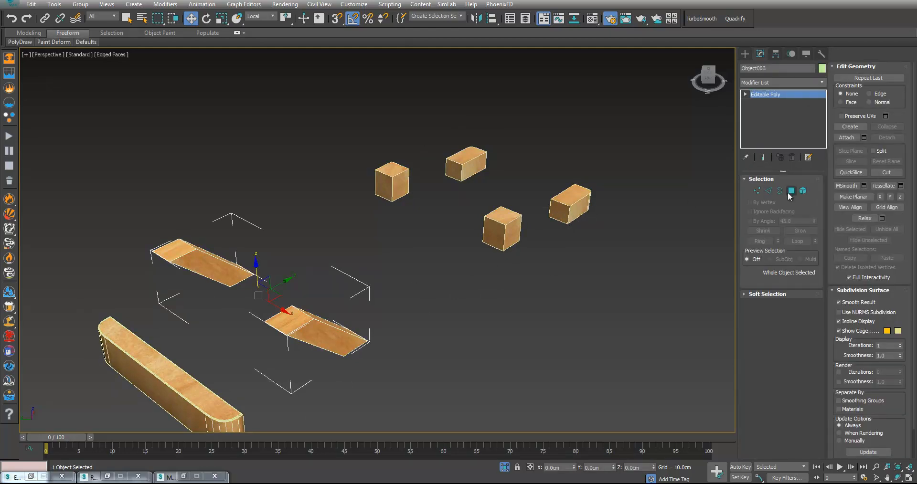
click(768, 190)
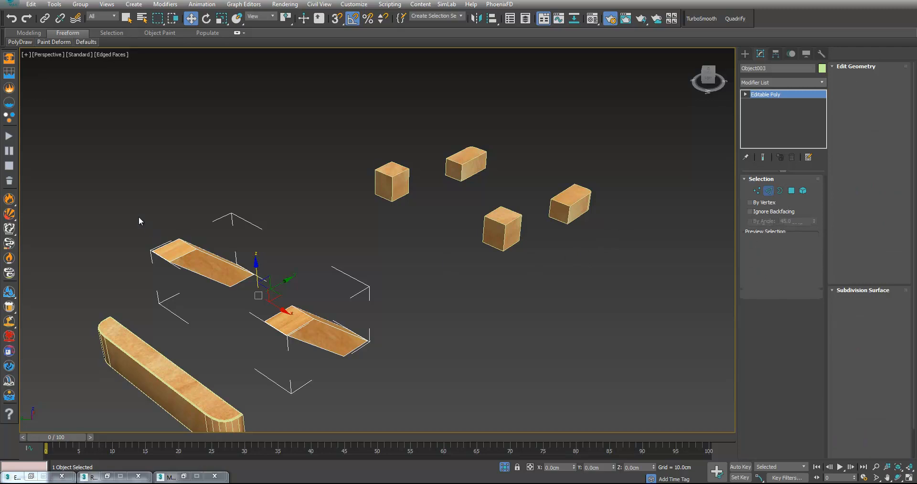
key(ctrl+a)
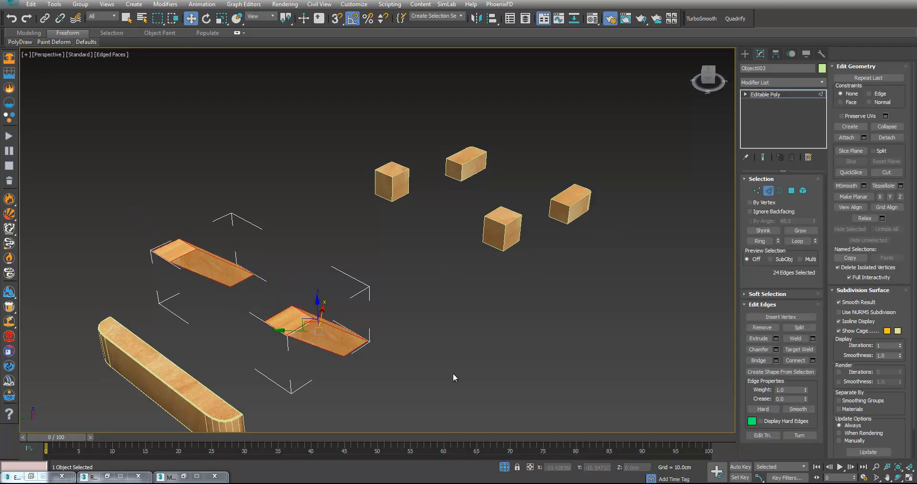
click(776, 350)
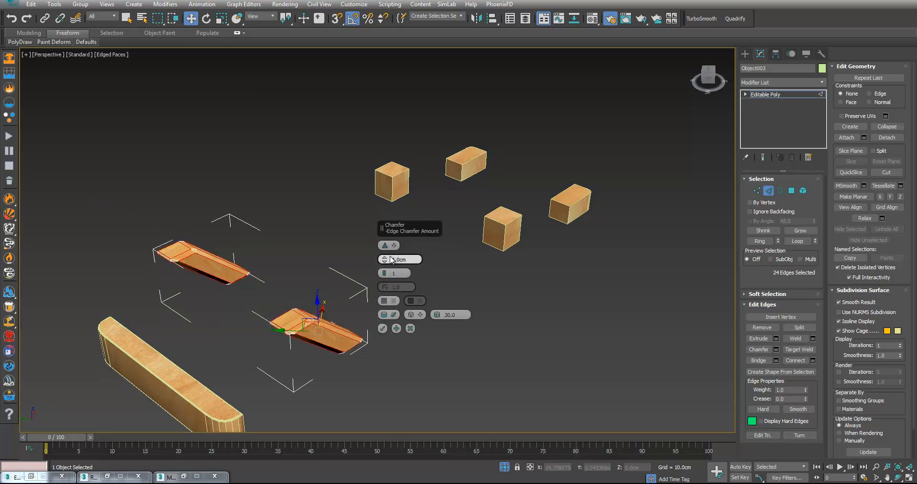
click(396, 259)
text(.2)
key(Return)
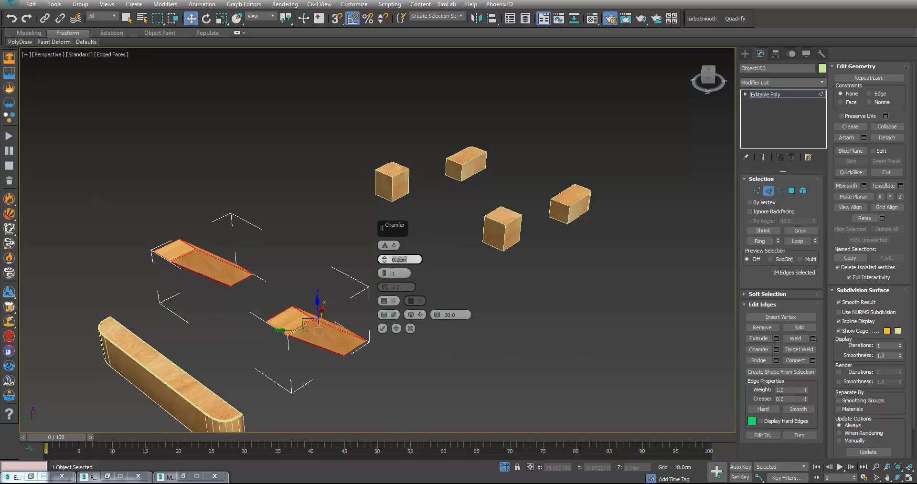
click(384, 272)
click(383, 271)
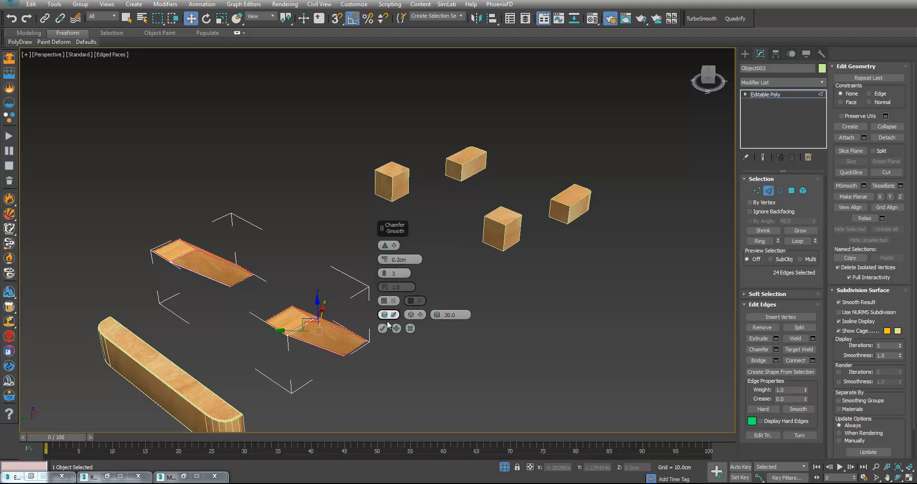
click(383, 328)
- Apply Auto Smooth to all polygons of the two fenders, leave polygon editing and clear the selection
click(791, 192)
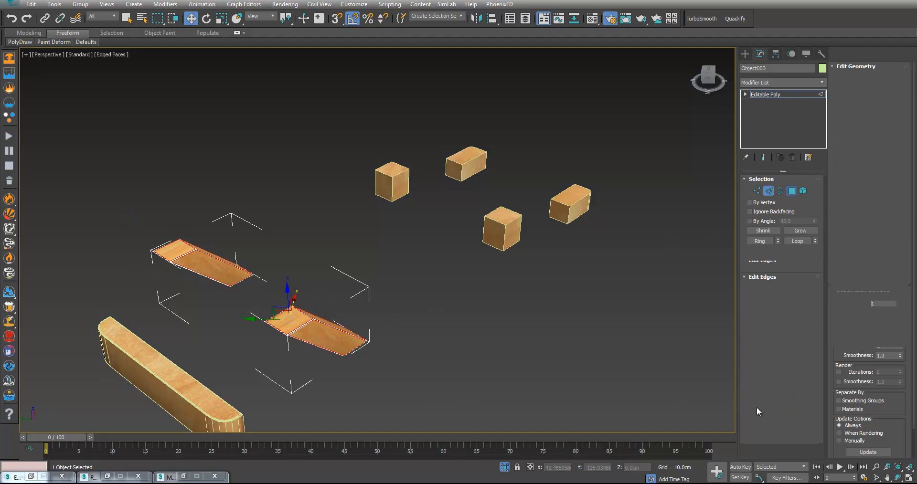
key(ctrl+a)
click(840, 415)
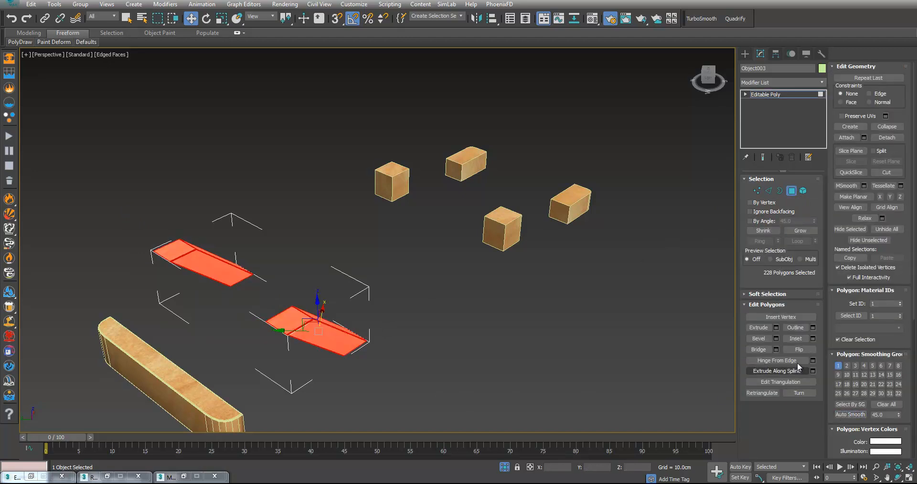
click(791, 191)
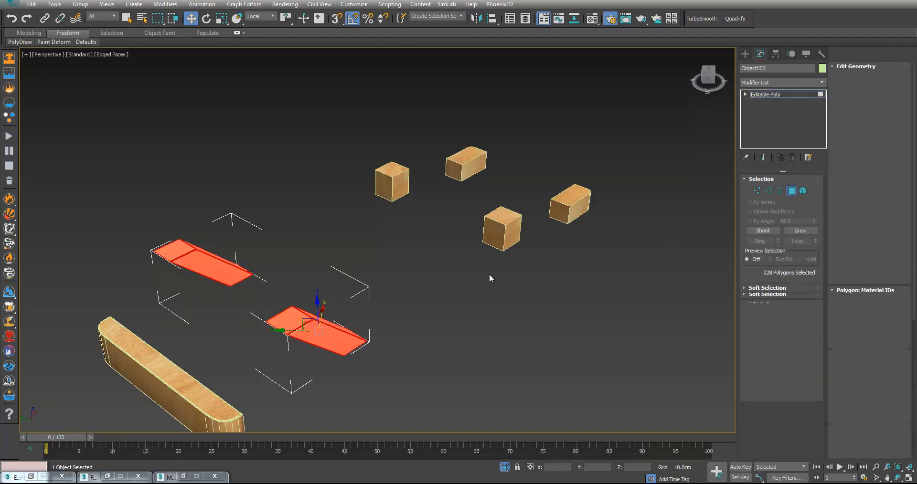
key(ctrl+d)
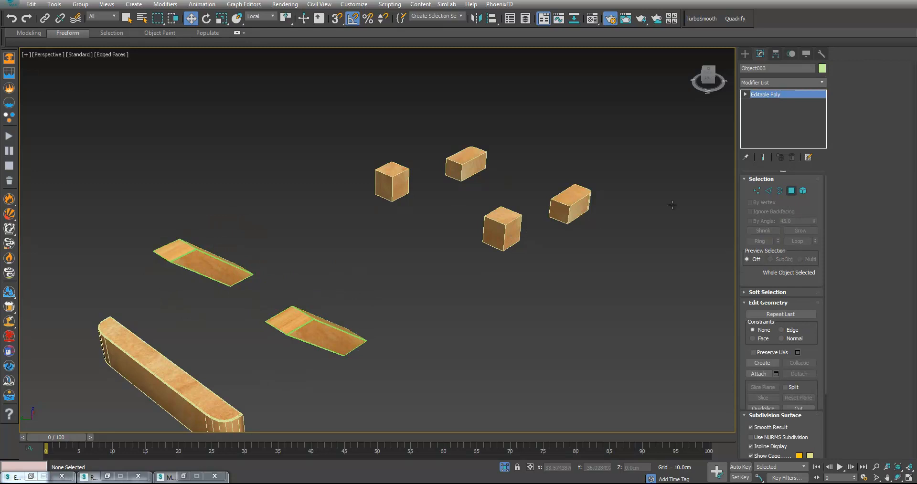
- Chamfer the edges of the four small blocks by 0.26 cm with 4 segments, excluding the vertical edges of the rounded corners
click(593, 230)
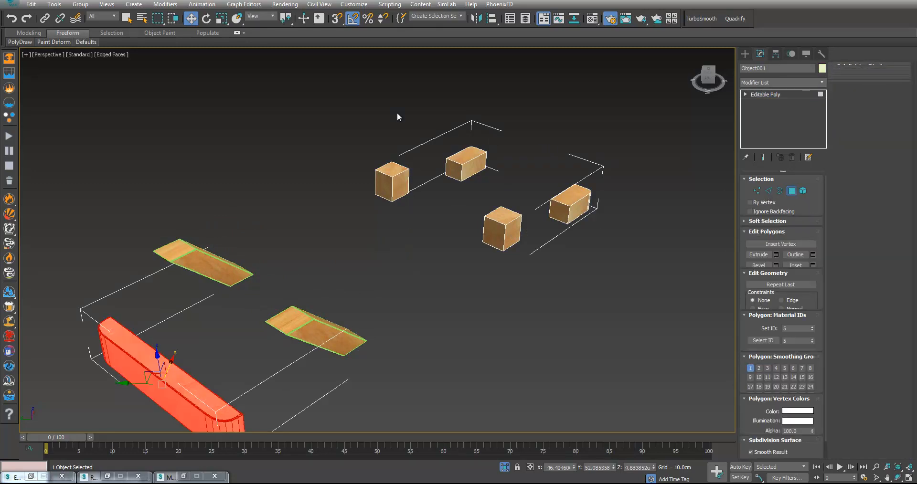
key(2)
alt+middle_drag(655, 287, 553, 280)
alt+middle_drag(635, 337, 392, 339)
scroll(392, 344, up, 5)
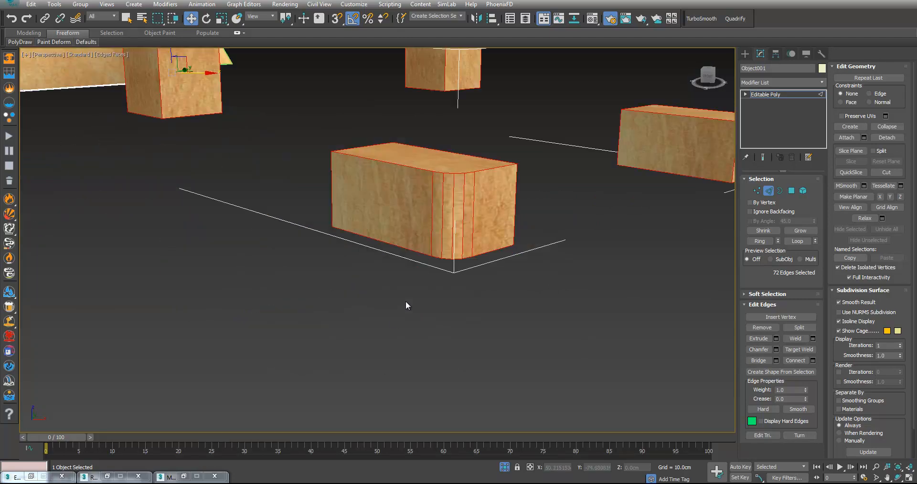
key(F3)
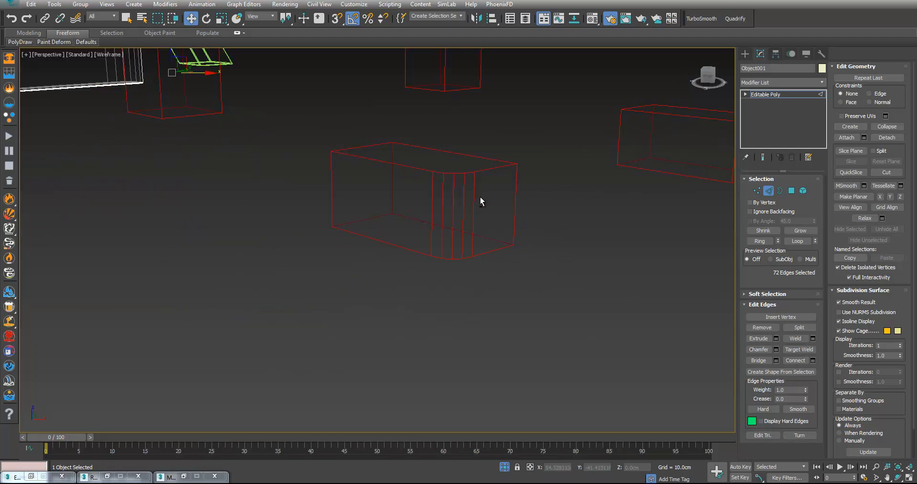
alt+middle_drag(568, 211, 482, 286)
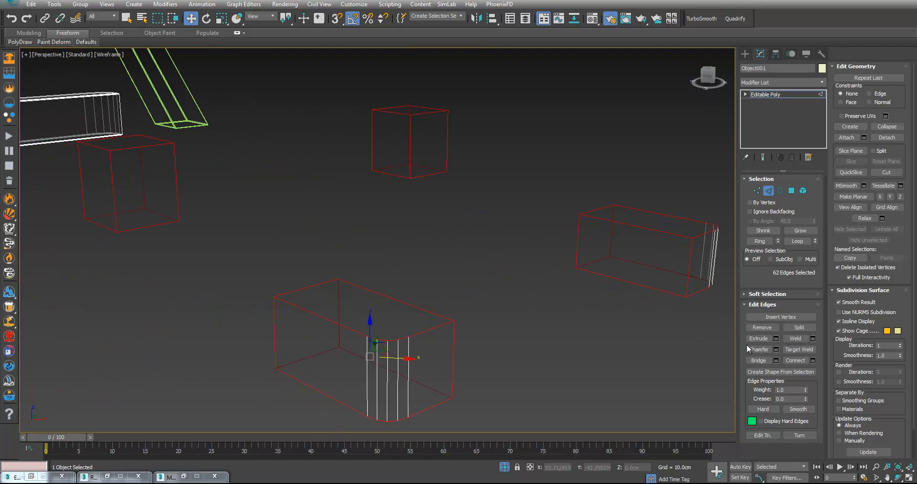
click(776, 349)
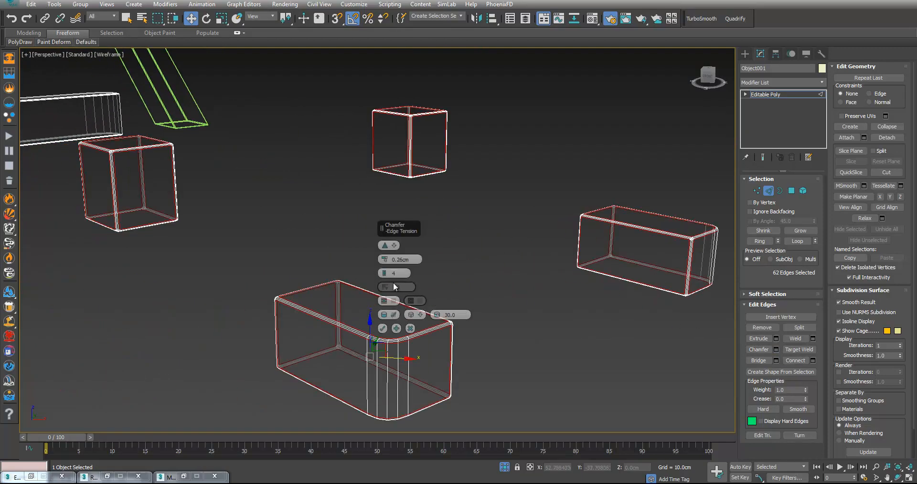
click(382, 328)
- Restore the shaded display, apply Auto Smooth to all polygons of the bumper and block object, and leave polygon editing
key(F3)
scroll(452, 315, down, 4)
click(792, 190)
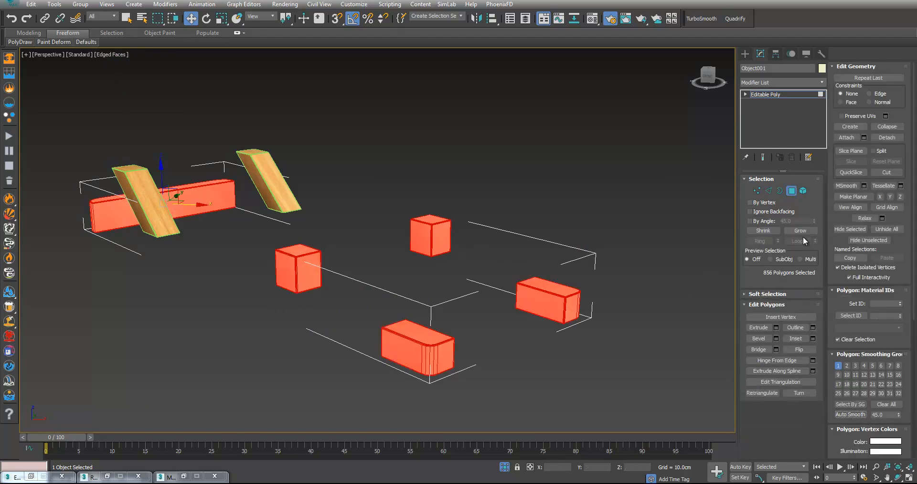
click(791, 193)
- Clear the selection, end isolation and inspect the front of the whole car with the edge lines hidden
click(595, 210)
right_click(566, 225)
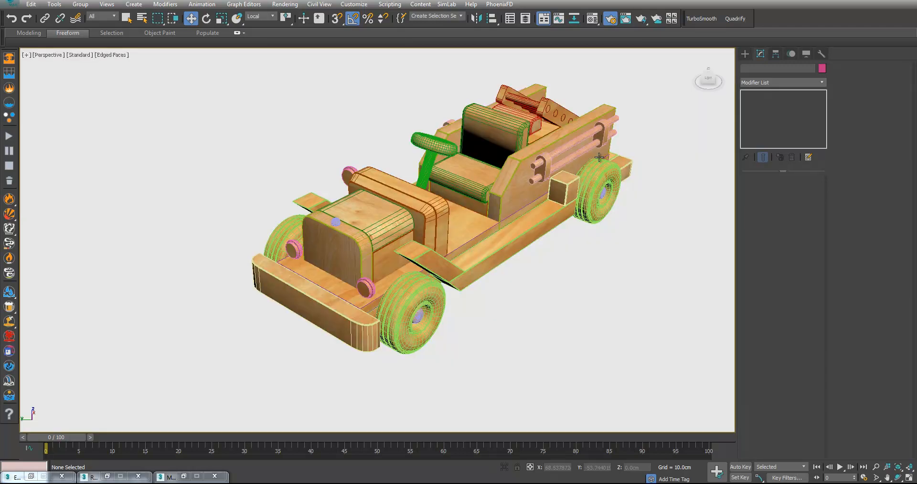
key(F4)
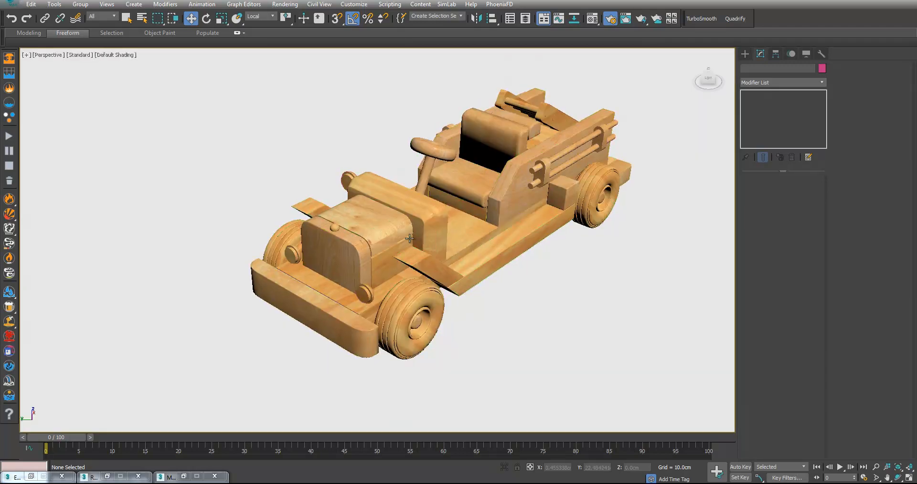
alt+middle_drag(394, 239, 442, 259)
scroll(439, 259, up, 4)
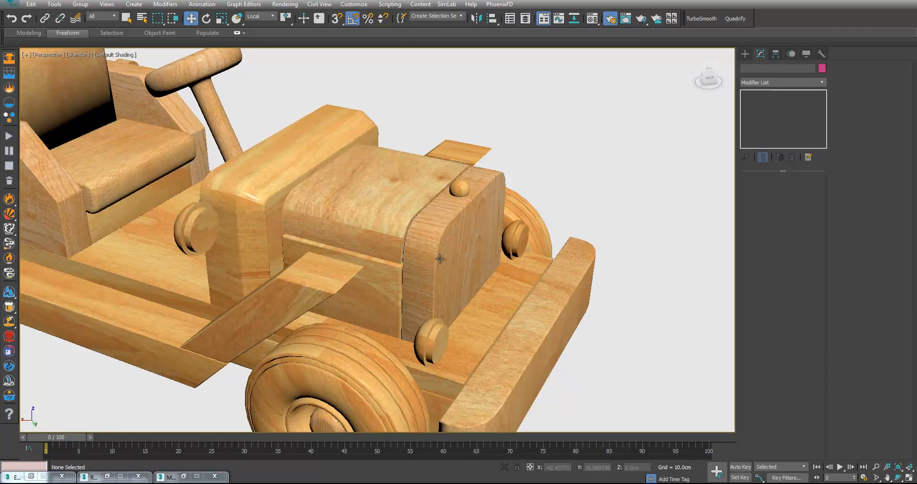
scroll(375, 256, down, 2)
- Show the edge lines again, then select the hood and seat object together with the ladder and isolate both
click(412, 223)
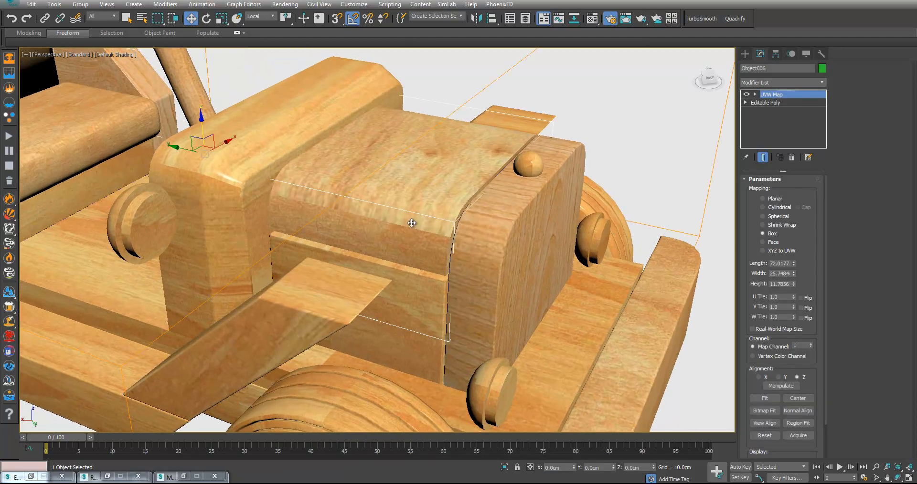
key(F4)
middle_drag(412, 224, 575, 240)
scroll(575, 241, down, 3)
middle_drag(434, 246, 512, 282)
scroll(445, 293, down, 3)
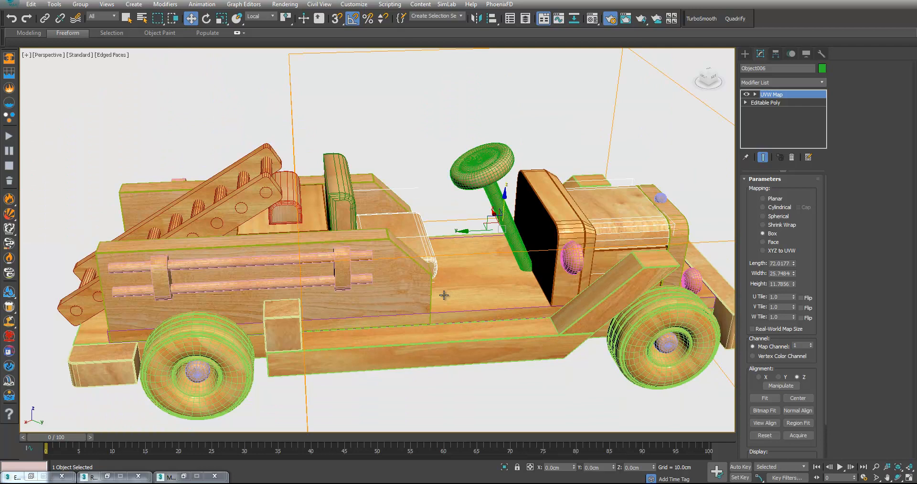
alt+middle_drag(445, 293, 464, 299)
ctrl+click(320, 212)
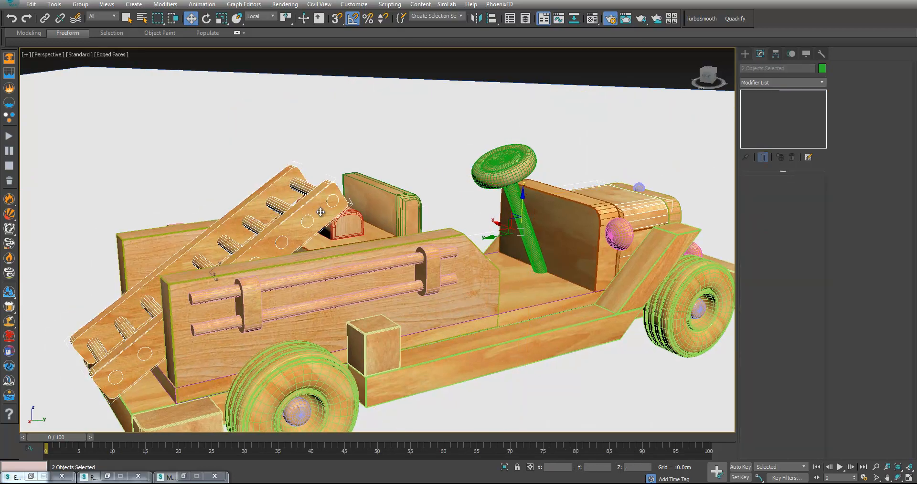
right_click(321, 215)
click(380, 134)
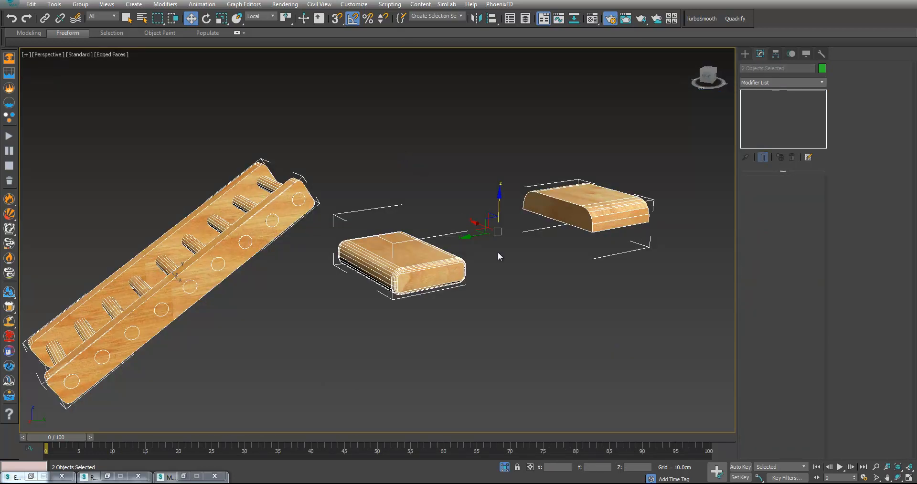
- Select only the hood and seat object and convert it to an Editable Poly, collapsing its UVW Map modifier
click(503, 241)
click(629, 203)
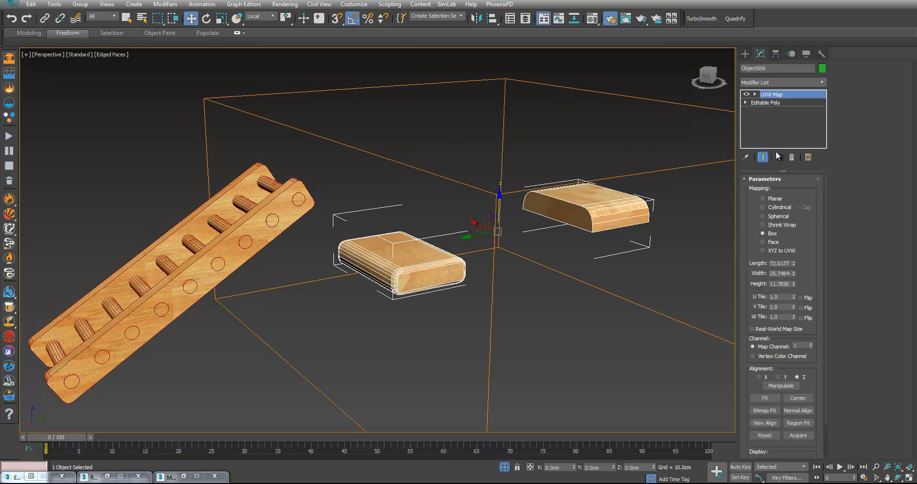
click(776, 103)
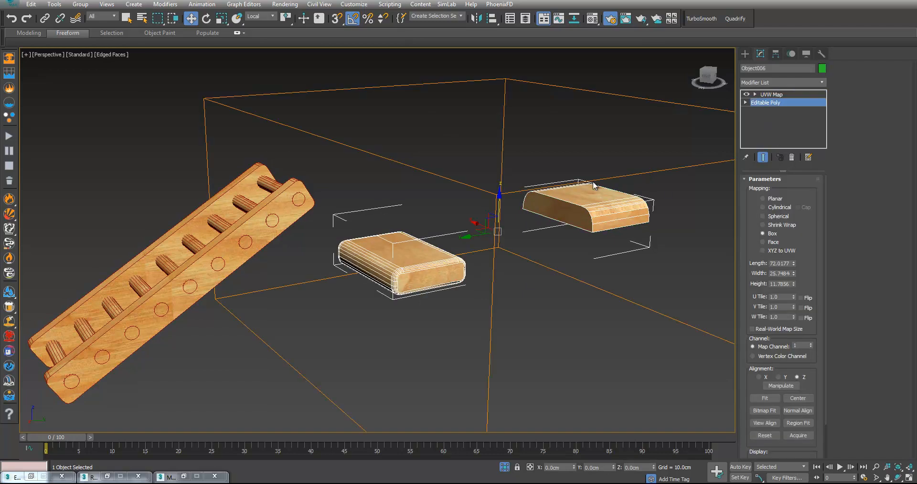
right_click(595, 185)
click(795, 103)
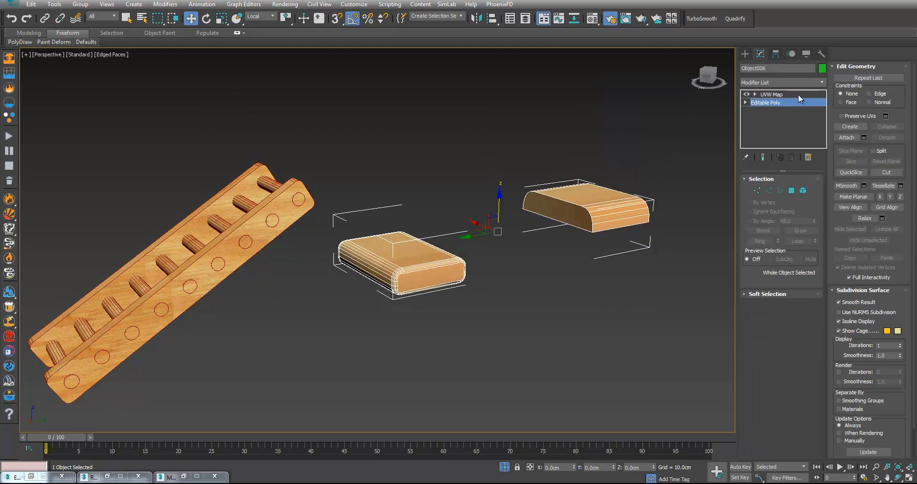
click(784, 95)
right_click(488, 153)
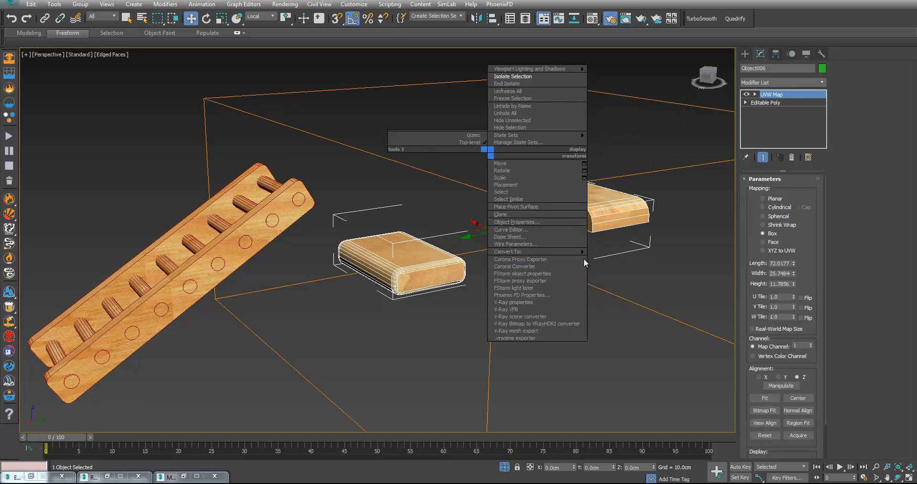
mouse_move(549, 252)
click(623, 256)
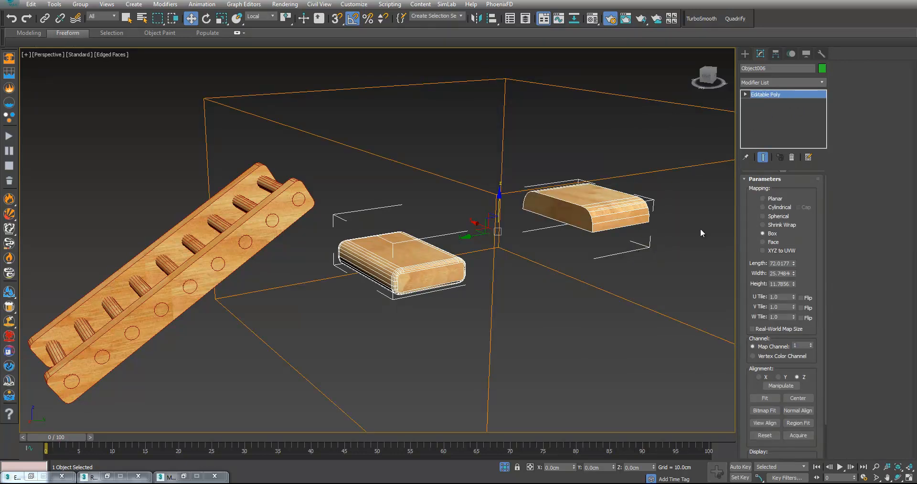
- Enter edge editing and select all edges of the hood block, leaving out the seat cushion
click(767, 190)
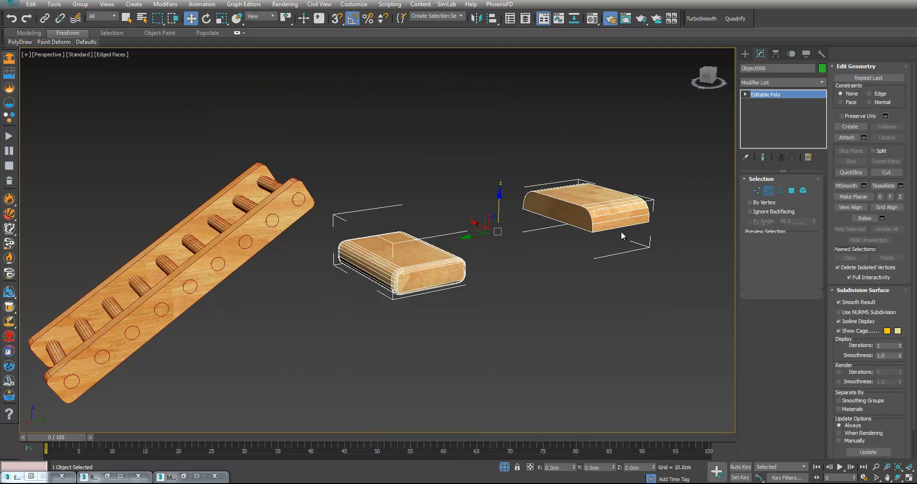
alt+middle_drag(621, 228, 604, 215)
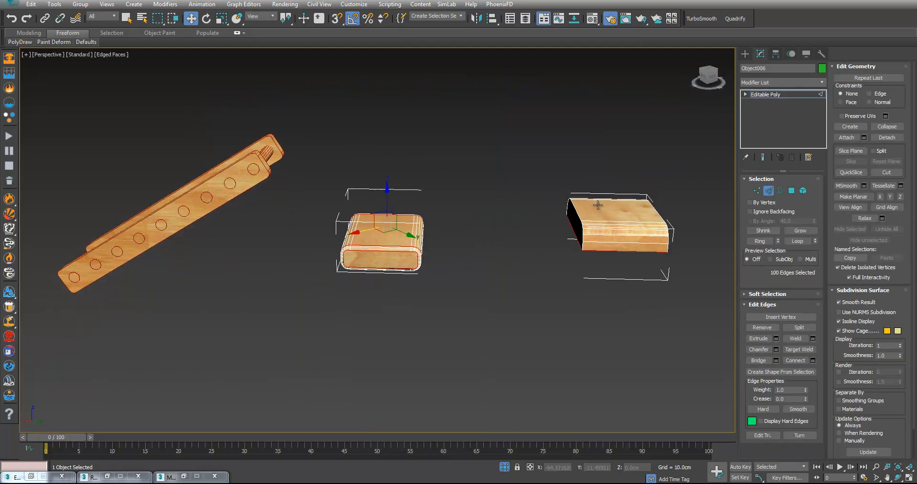
drag(549, 177, 698, 281)
alt+middle_drag(660, 270, 655, 251)
- In the Front view, remove the lengthwise edges of the hood's rounded top from the selection, then return to the full-size perspective view
key(alt+w)
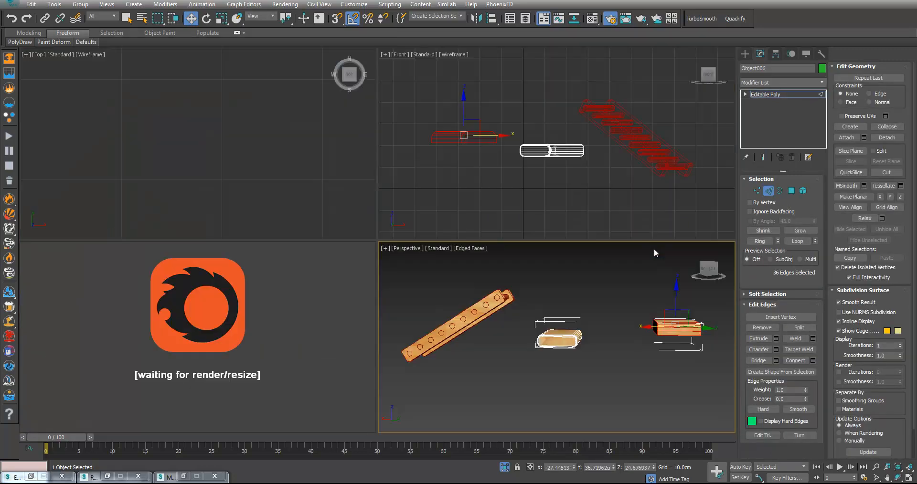
right_click(589, 178)
key(z)
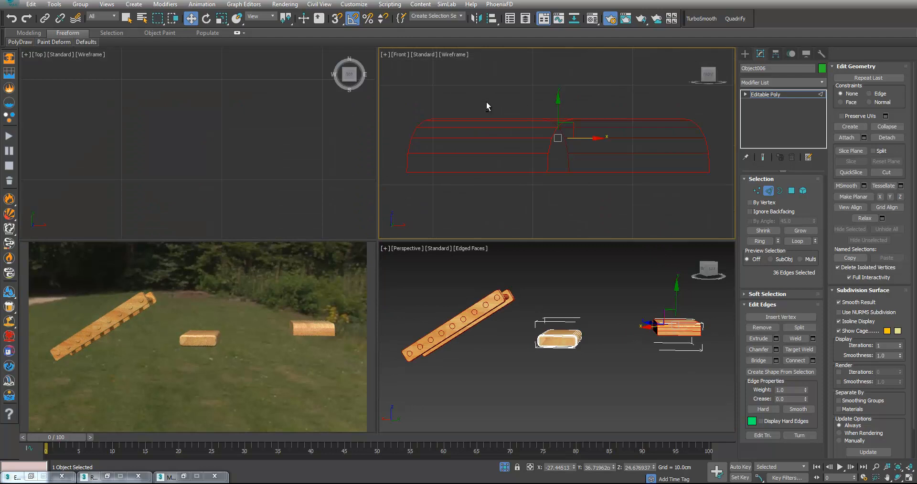
alt+drag(489, 156, 490, 111)
alt+drag(647, 100, 632, 162)
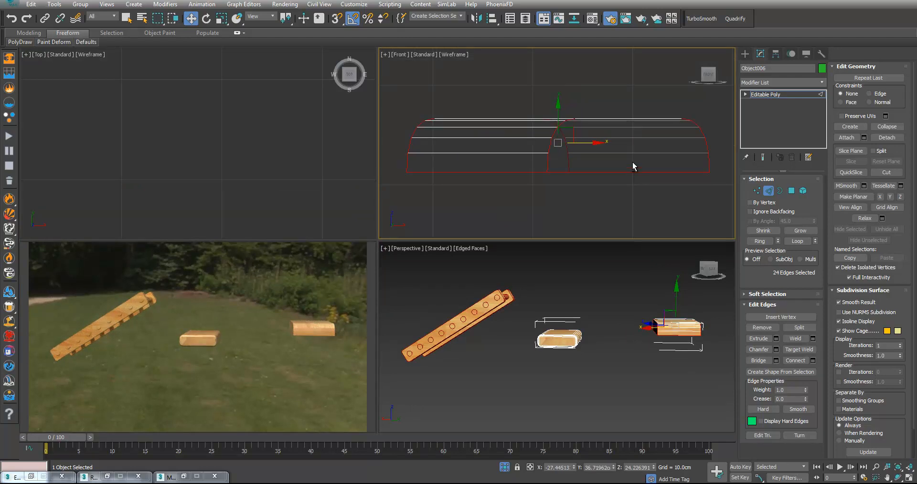
right_click(636, 282)
key(alt+w)
key(z)
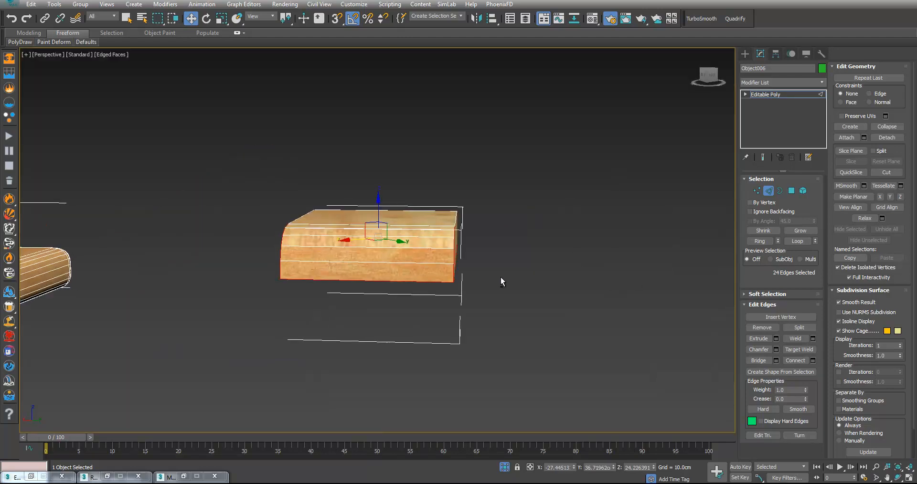
- Add the missing outline edges of the hood block to the edge selection, completing its perimeter and end outlines
alt+middle_drag(497, 276, 554, 292)
ctrl+click(253, 184)
alt+middle_drag(391, 204, 282, 213)
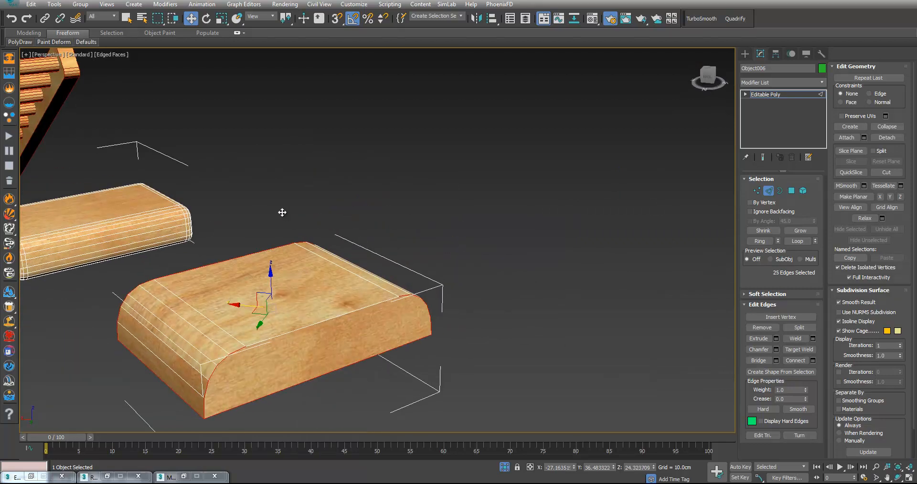
ctrl+click(294, 325)
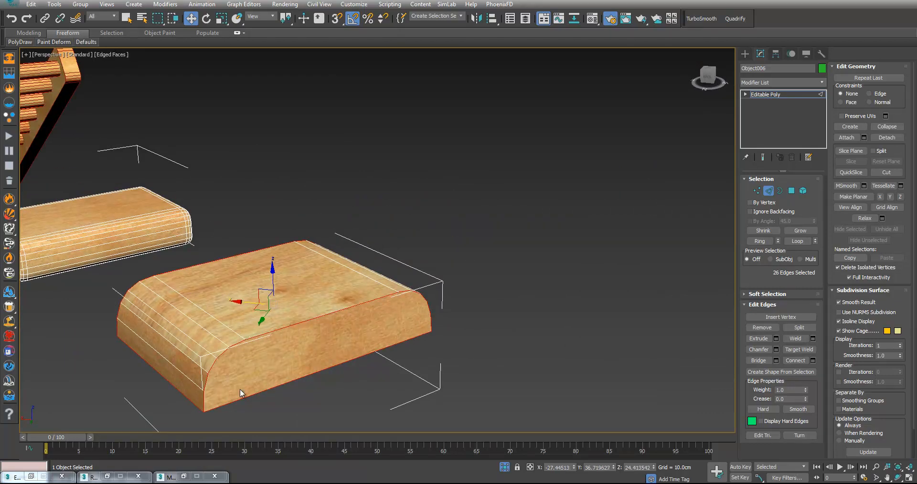
middle_drag(262, 365, 600, 295)
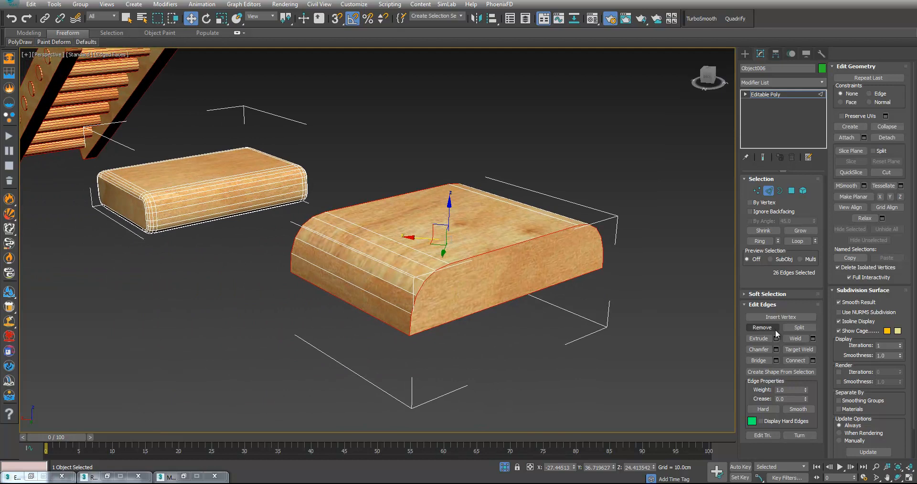
- Chamfer the selected hood block edges by 0.2 cm with 3 segments
click(776, 350)
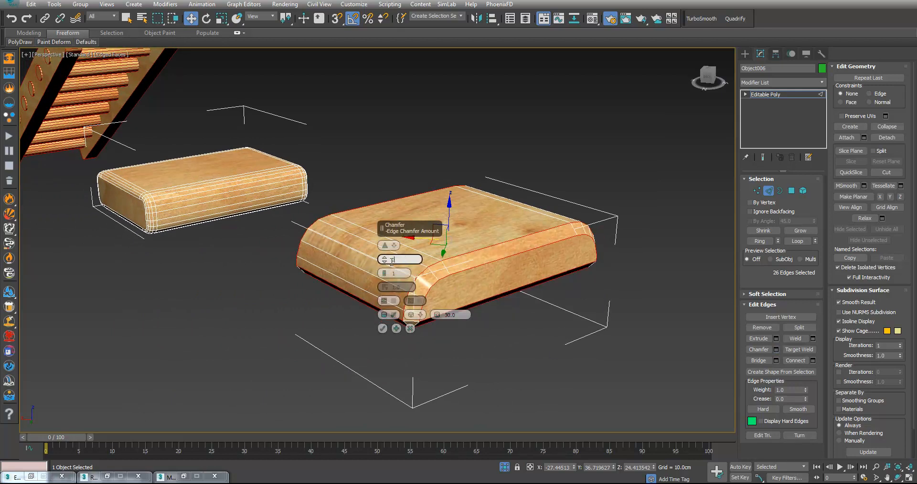
text(0.2)
key(Return)
click(393, 273)
text(3)
key(Return)
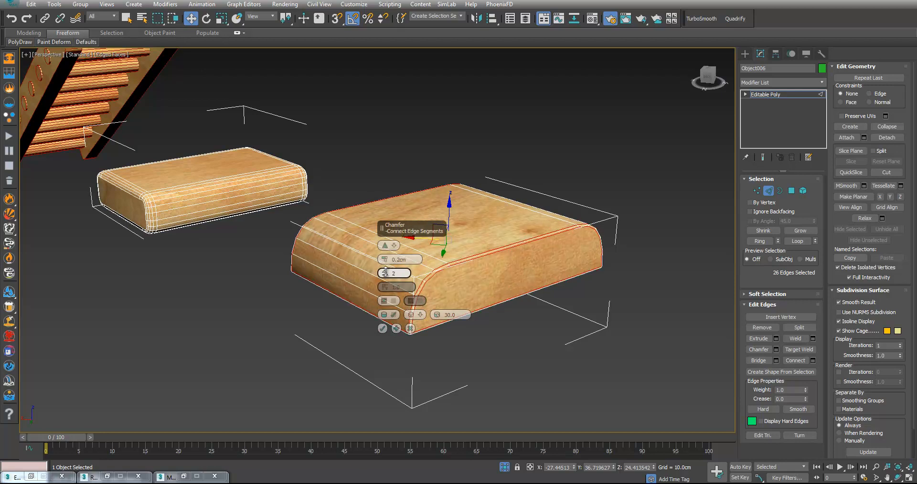
click(382, 328)
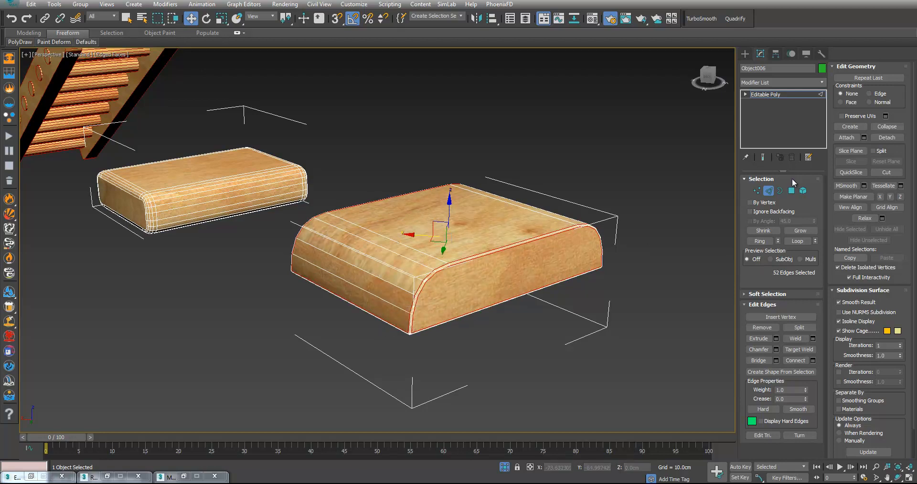
- Select the hood block as an element and auto-smooth it at a threshold of 45, then leave element editing
click(803, 191)
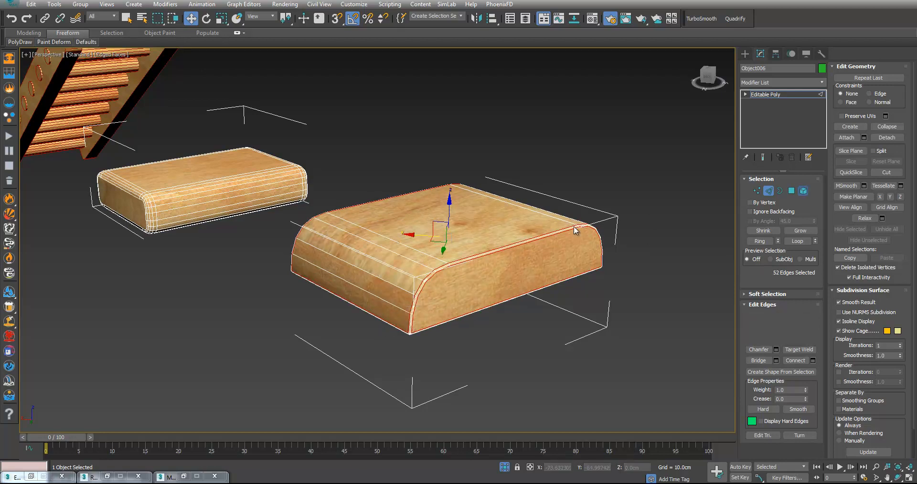
click(525, 241)
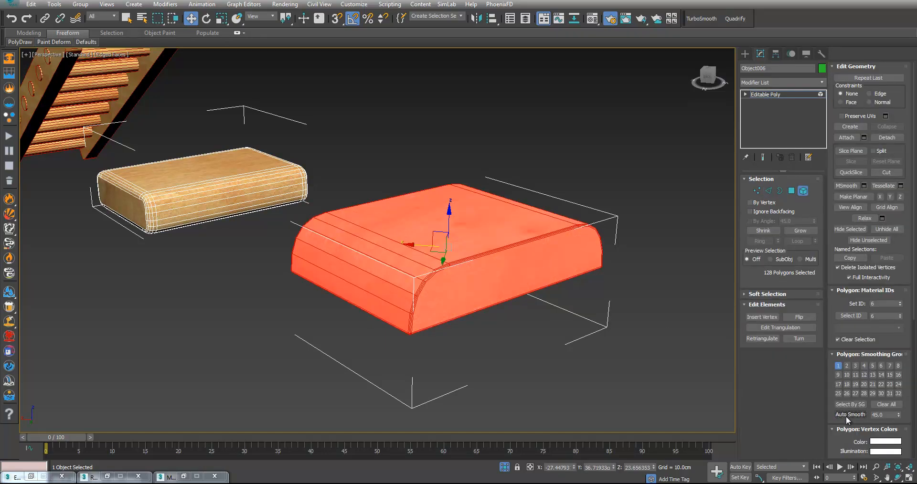
click(804, 192)
click(561, 152)
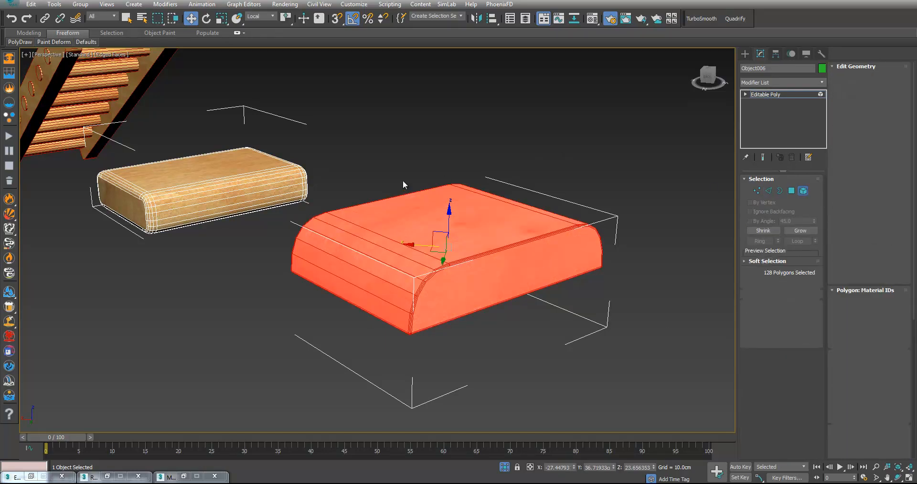
- Select the ladder as the object to work on
middle_drag(308, 196, 483, 329)
click(290, 237)
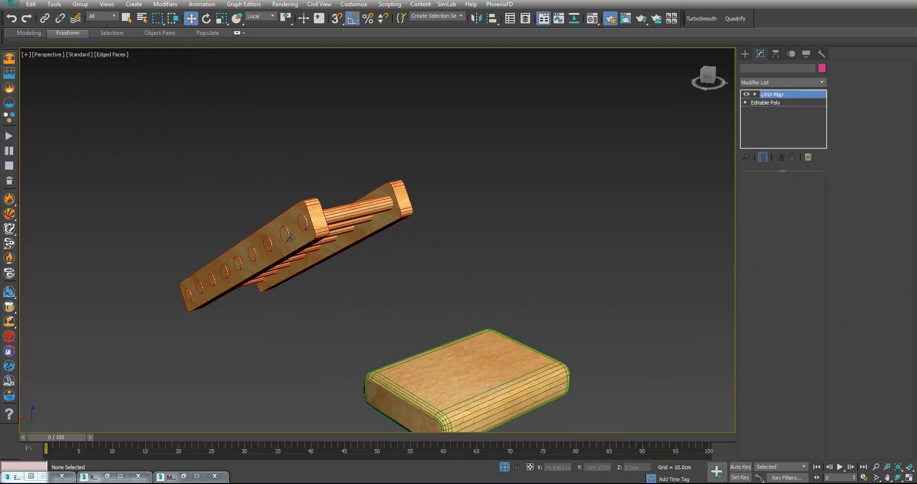
alt+middle_drag(290, 240, 328, 256)
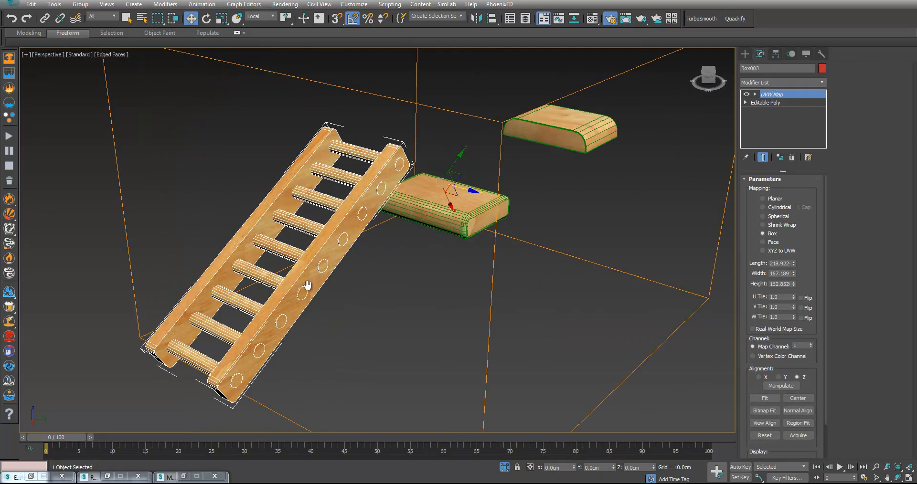
alt+middle_drag(286, 296, 302, 277)
scroll(302, 277, up, 4)
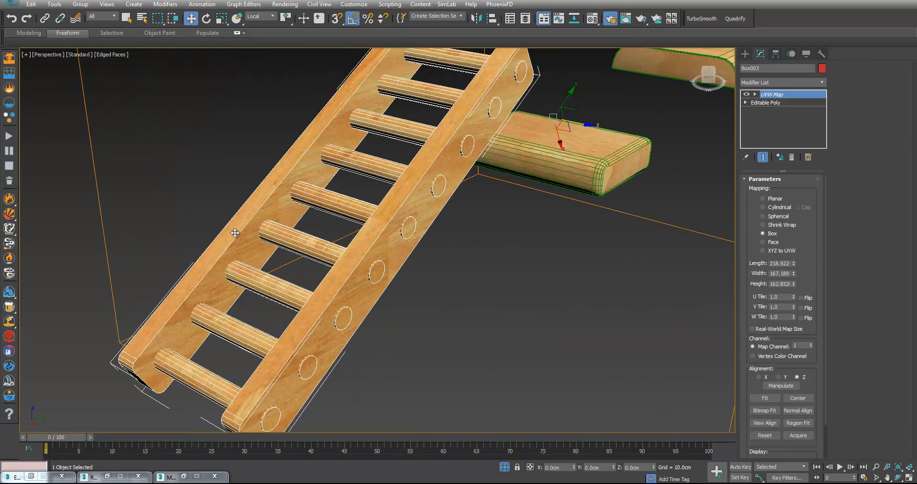
right_click(474, 222)
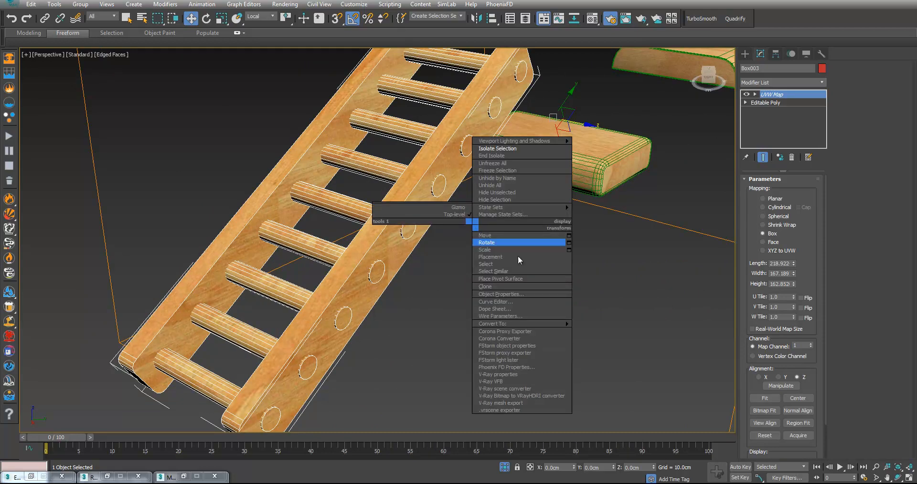
mouse_move(566, 324)
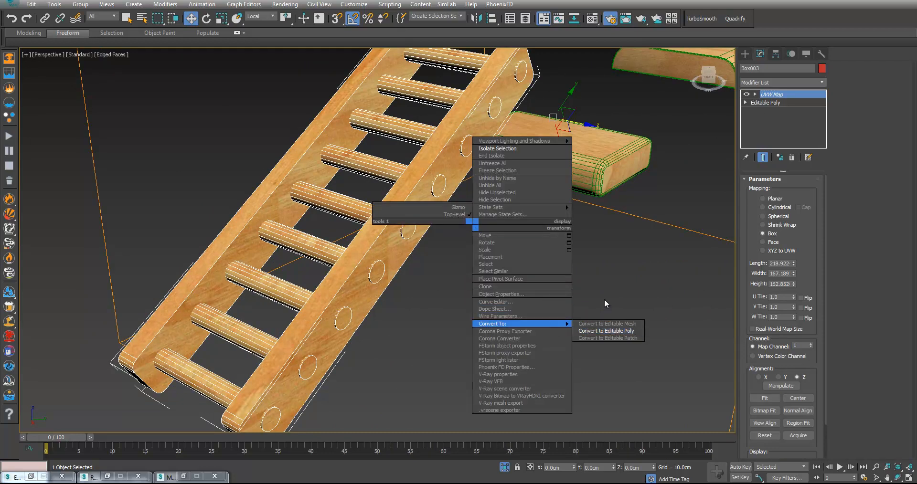
middle_drag(677, 187, 660, 207)
click(779, 103)
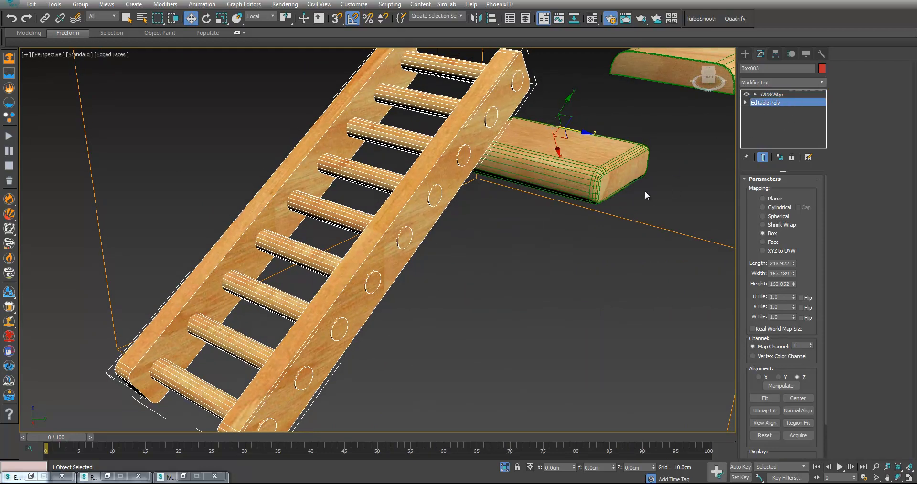
scroll(619, 264, down, 5)
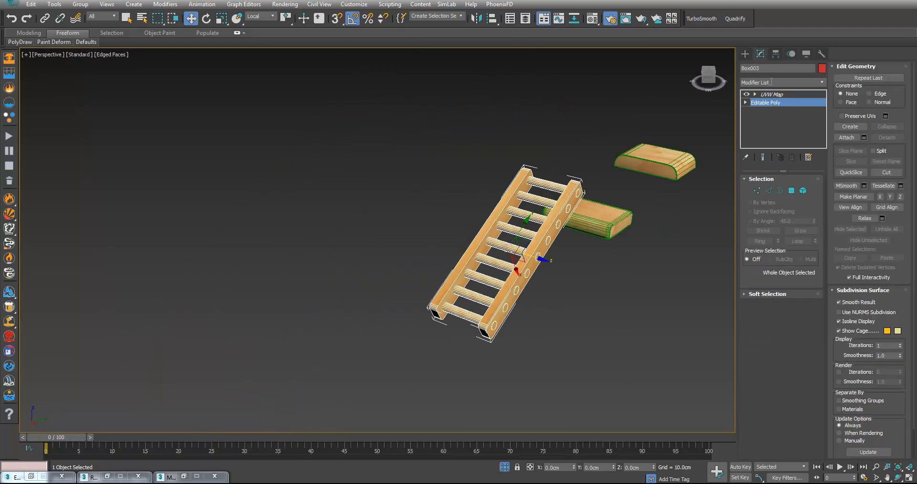
click(772, 95)
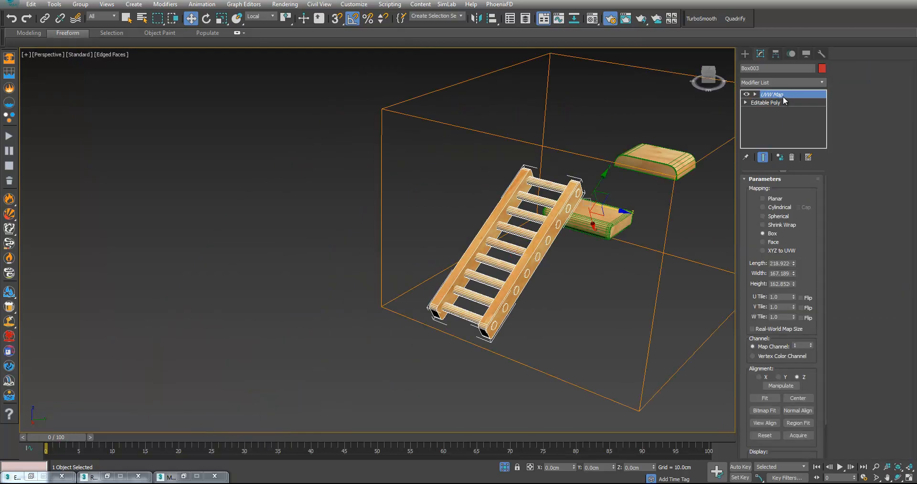
key(1)
click(782, 95)
key(z)
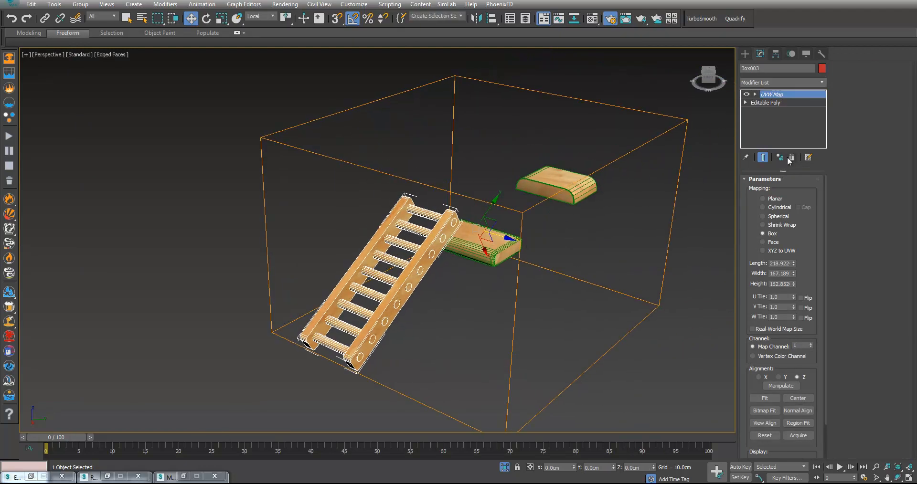
- Make the ladder's UVW Map modifier unique and rotate its mapping gizmo to follow the slope of the ladder
click(781, 158)
click(780, 94)
key(e)
alt+middle_drag(466, 246, 412, 258)
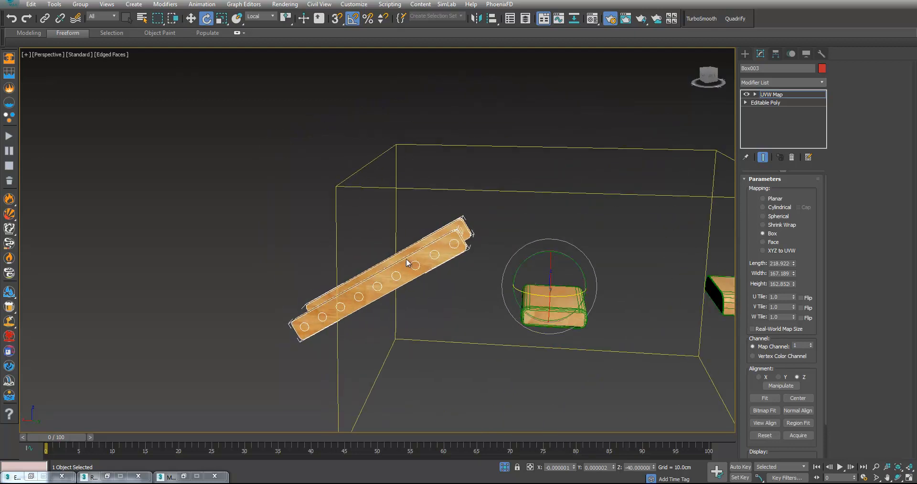
scroll(411, 258, up, 2)
drag(622, 266, 619, 262)
key(w)
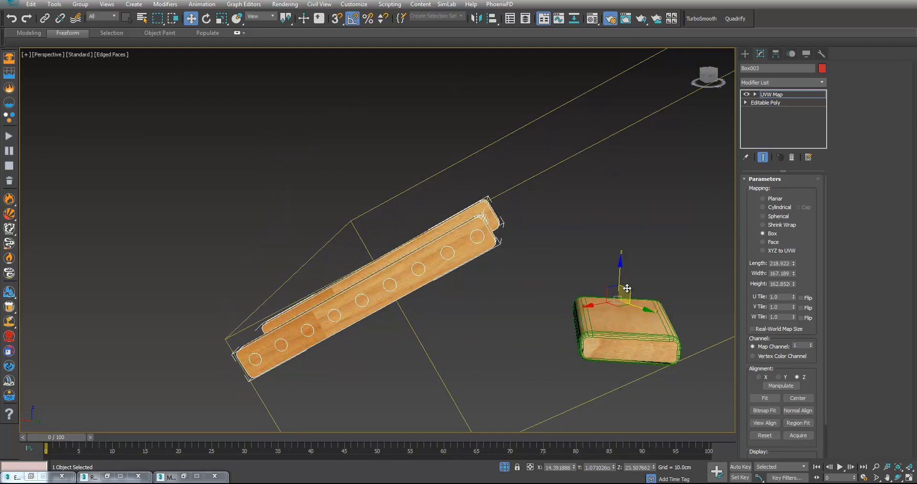
- Move the mapping gizmo onto the ladder, then convert the ladder to an Editable Poly, collapsing its UVW Map
click(260, 50)
drag(599, 293, 360, 252)
alt+middle_drag(359, 256, 395, 245)
right_click(396, 246)
mouse_move(483, 345)
click(512, 348)
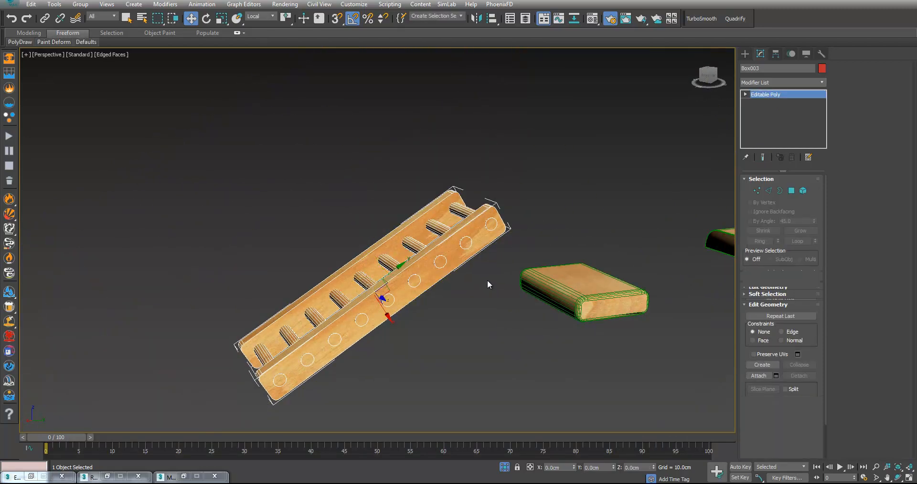
- Select the four broad side faces of the ladder's two rails and convert that polygon selection to edges
click(791, 190)
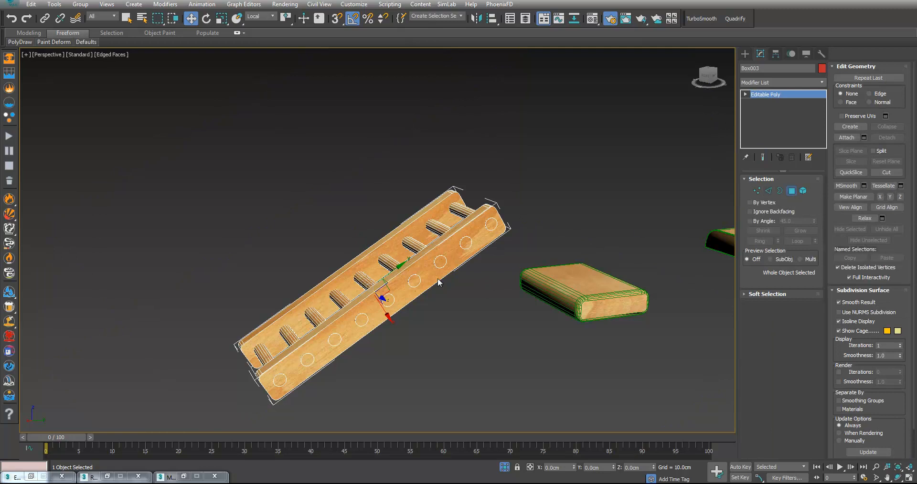
click(389, 245)
alt+middle_drag(394, 264, 531, 252)
ctrl+click(399, 288)
ctrl+click(389, 312)
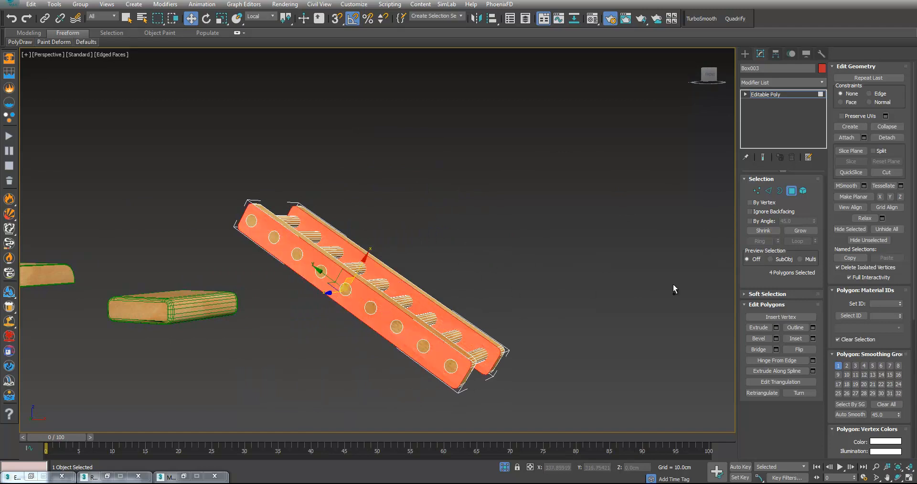
click(765, 189)
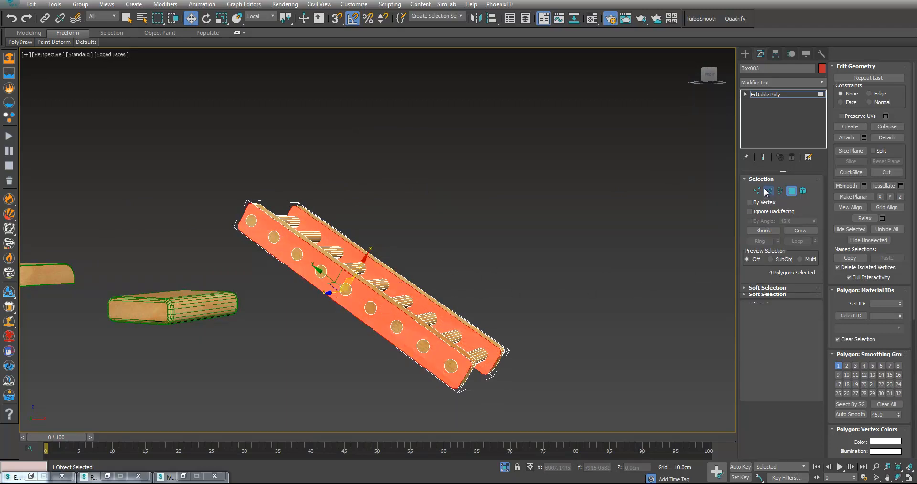
- Chamfer the selected ladder rail edges by 0.2 cm with 3 segments
middle_drag(549, 282, 626, 257)
scroll(557, 269, up, 5)
click(777, 350)
click(400, 260)
text(0.2)
key(Return)
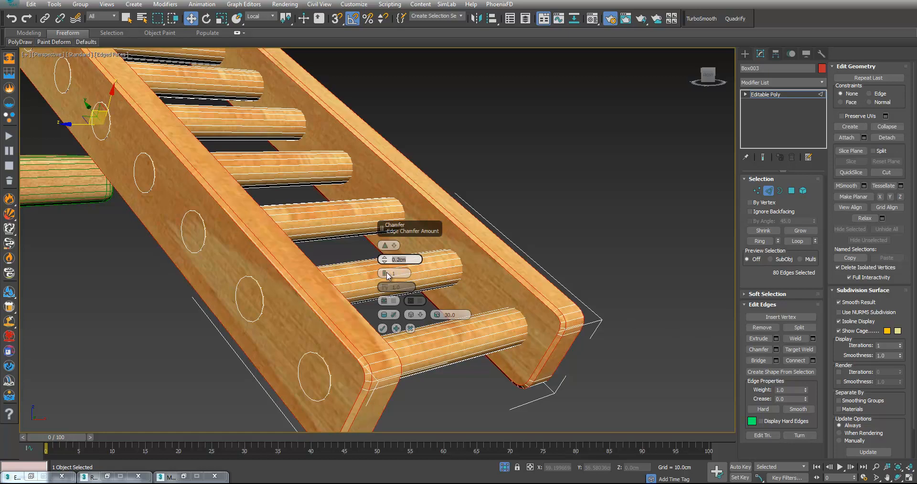
click(388, 273)
text(3)
key(Return)
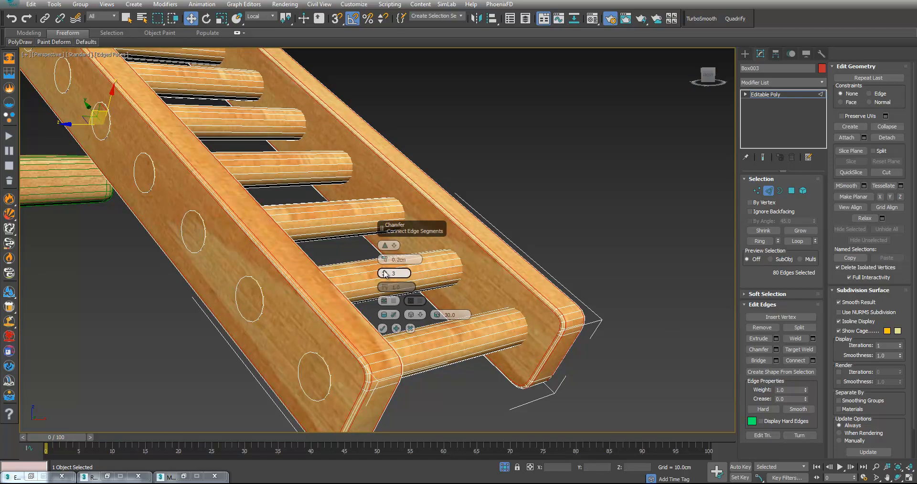
click(382, 326)
- Select all polygons of the ladder and auto-smooth them at a threshold of 45, then leave polygon editing
scroll(385, 325, down, 6)
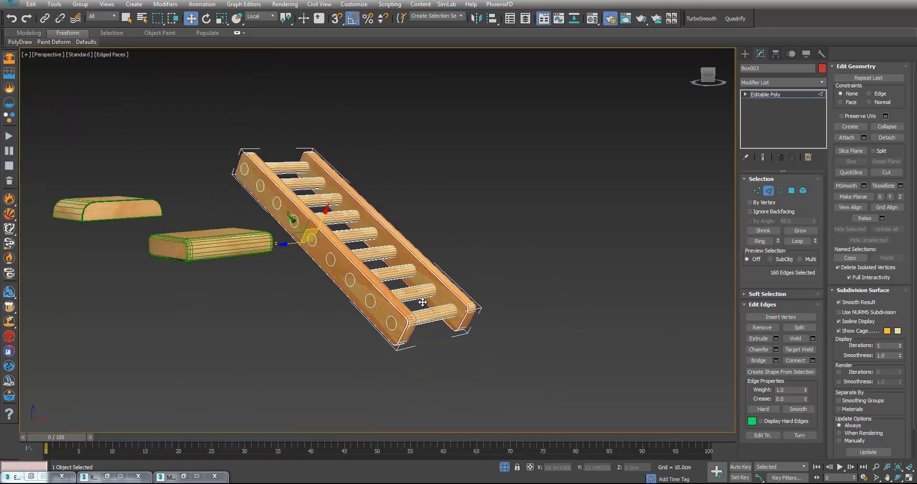
alt+middle_drag(495, 296, 842, 205)
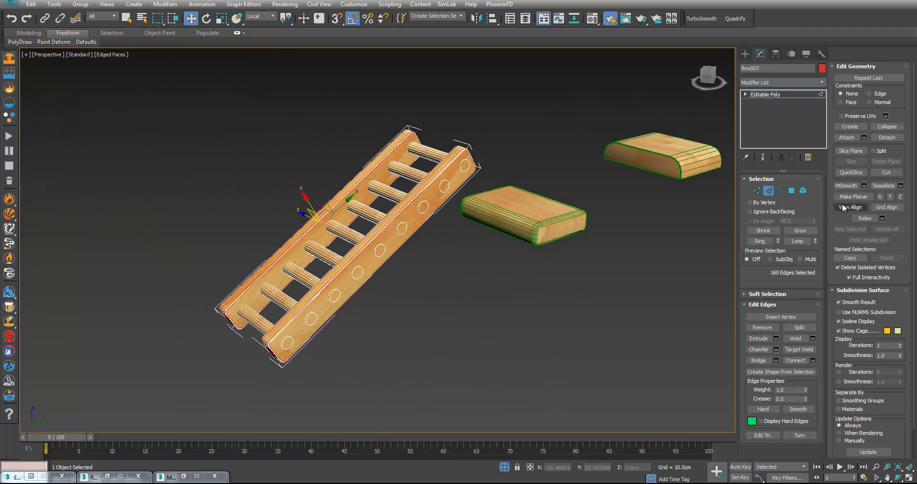
click(791, 192)
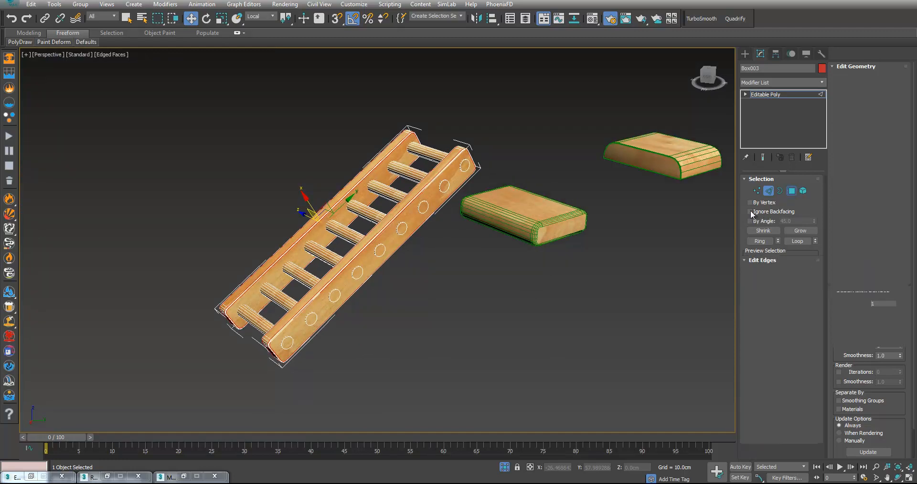
key(ctrl+a)
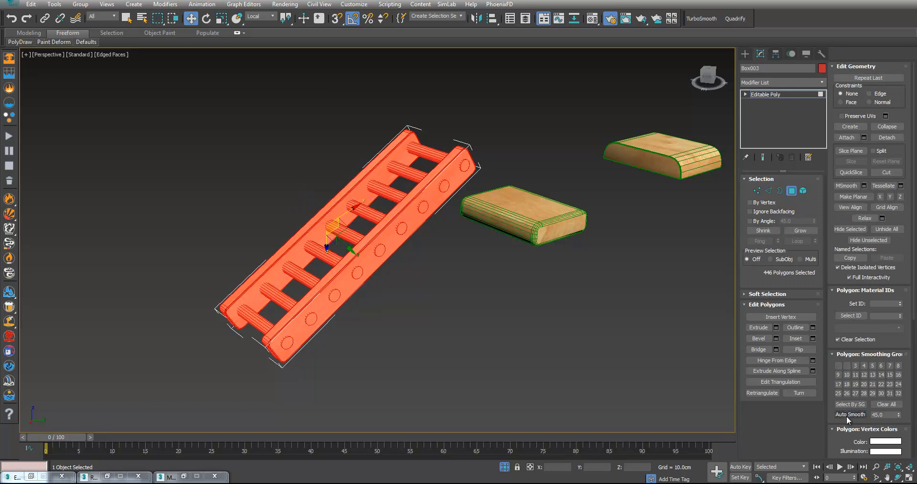
click(792, 191)
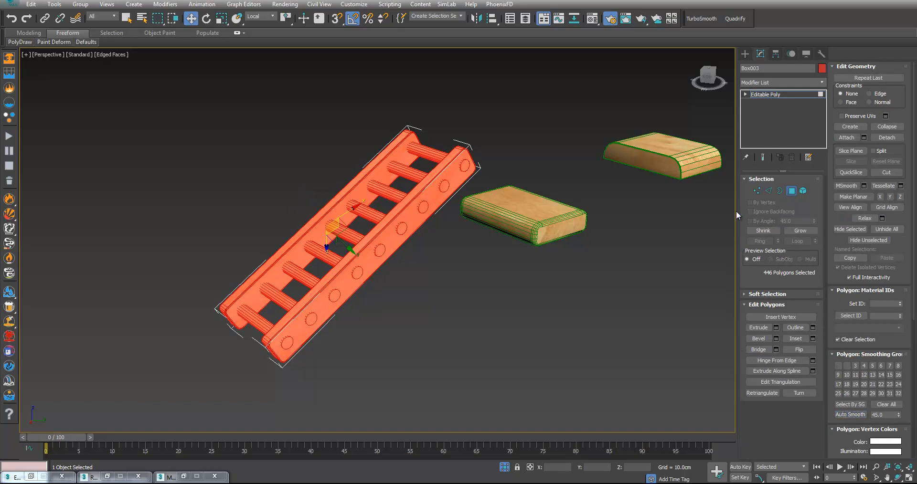
- End the isolation to show the whole toy car again and clear the selection
right_click(626, 256)
click(645, 183)
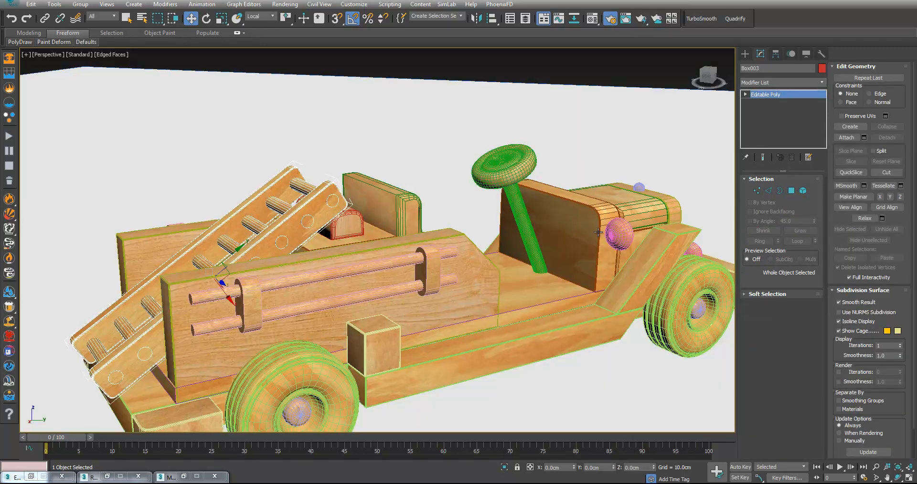
click(595, 91)
scroll(400, 182, down, 4)
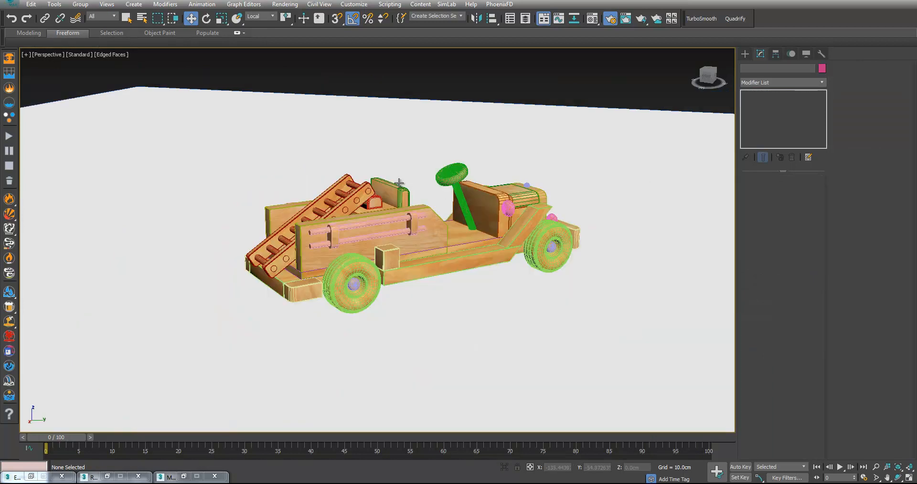
- Select the ground plane and freeze it
click(350, 148)
right_click(395, 131)
click(425, 75)
- Select all the toy car parts and group them as Group001
key(ctrl+a)
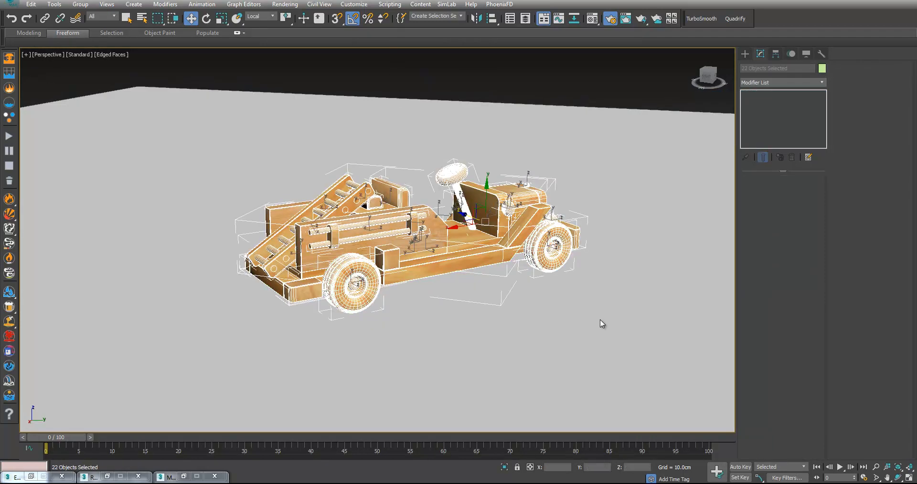
click(80, 4)
click(89, 13)
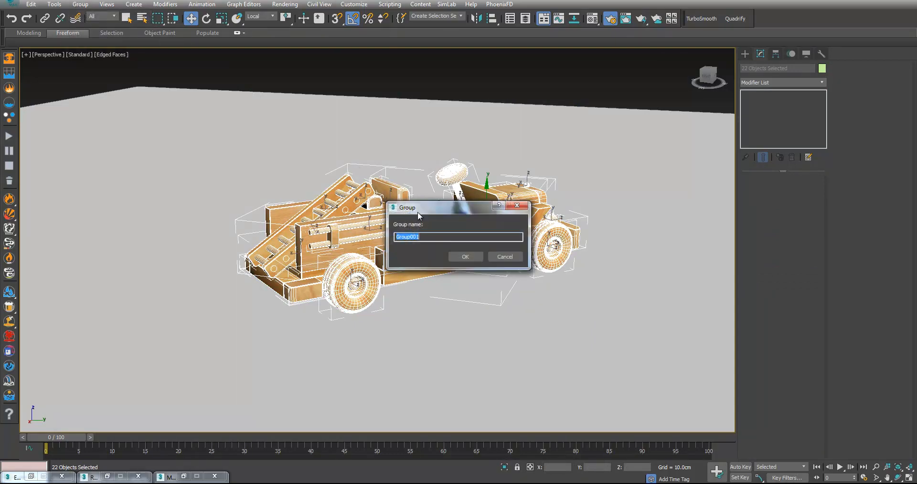
click(460, 253)
key(z)
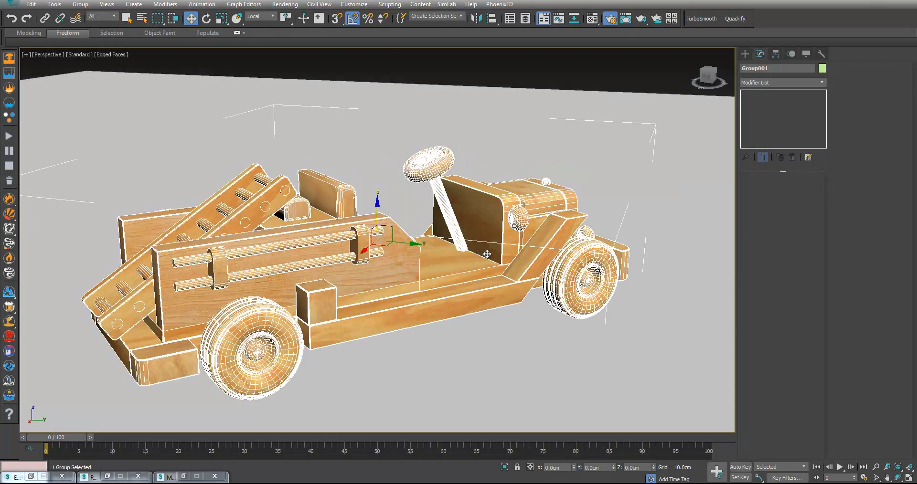
- Examine the grouped toy car from both sides in the perspective view alongside the live render
key(alt+w)
alt+middle_drag(514, 324, 468, 352)
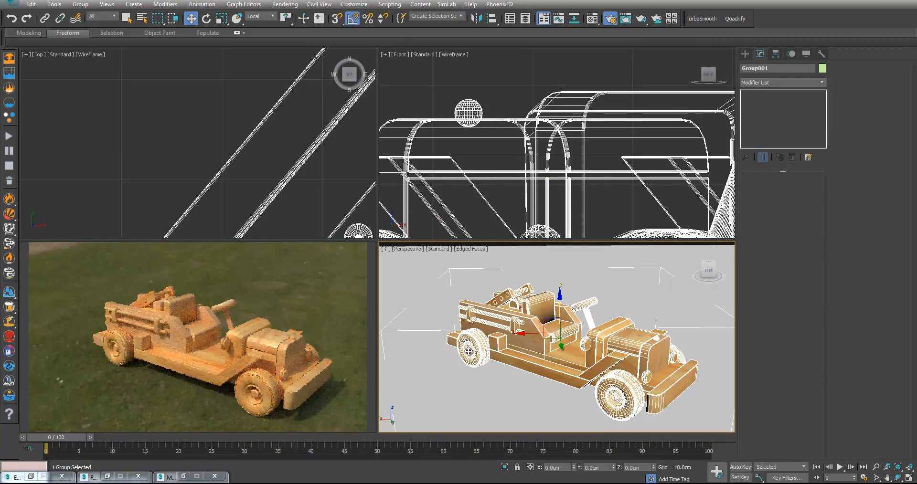
middle_drag(537, 378, 526, 364)
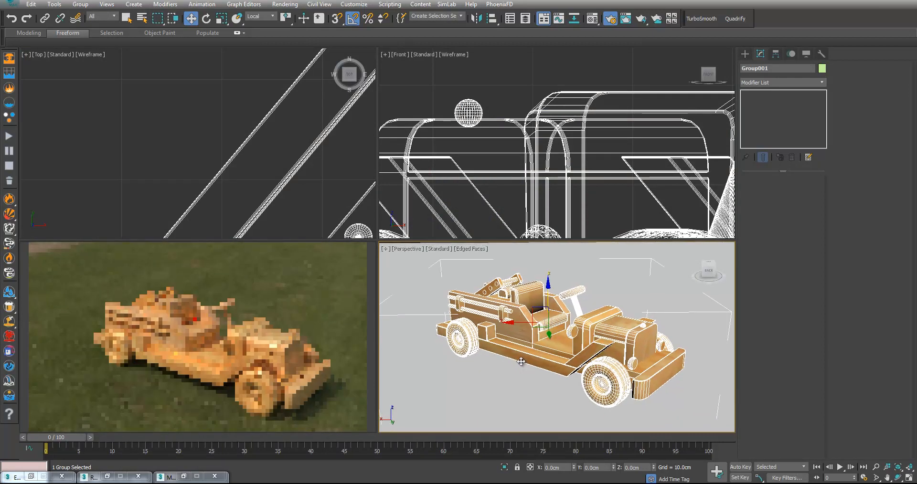
scroll(538, 368, up, 5)
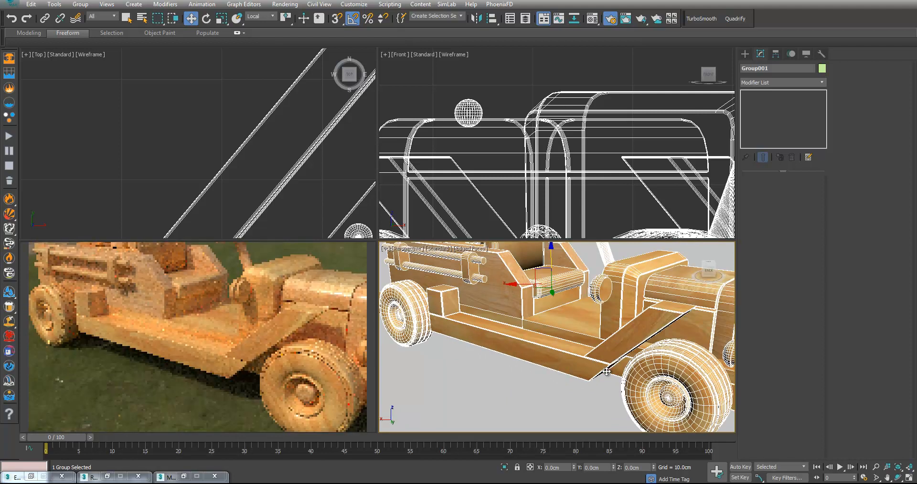
middle_drag(607, 371, 571, 370)
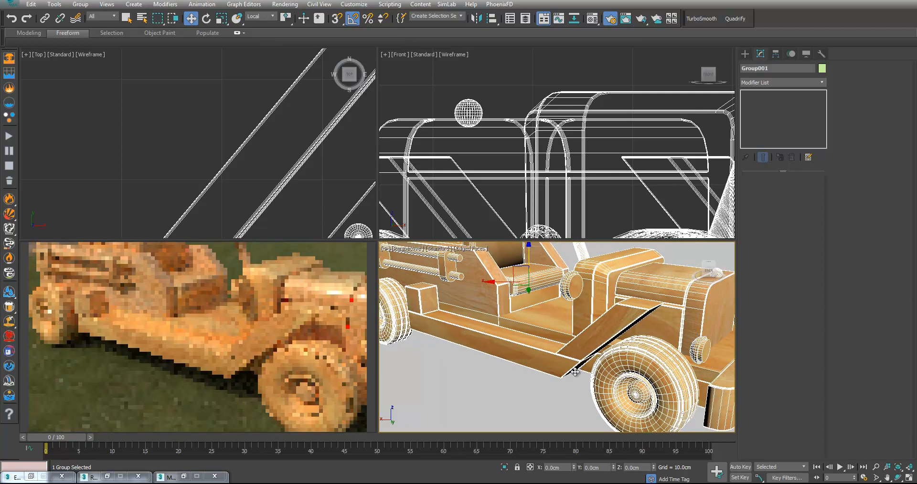
scroll(567, 380, down, 8)
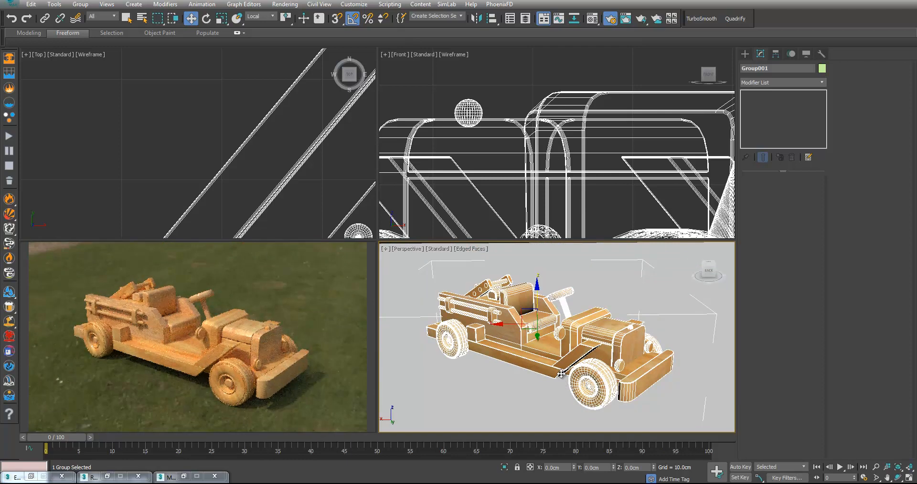
alt+middle_drag(561, 374, 640, 376)
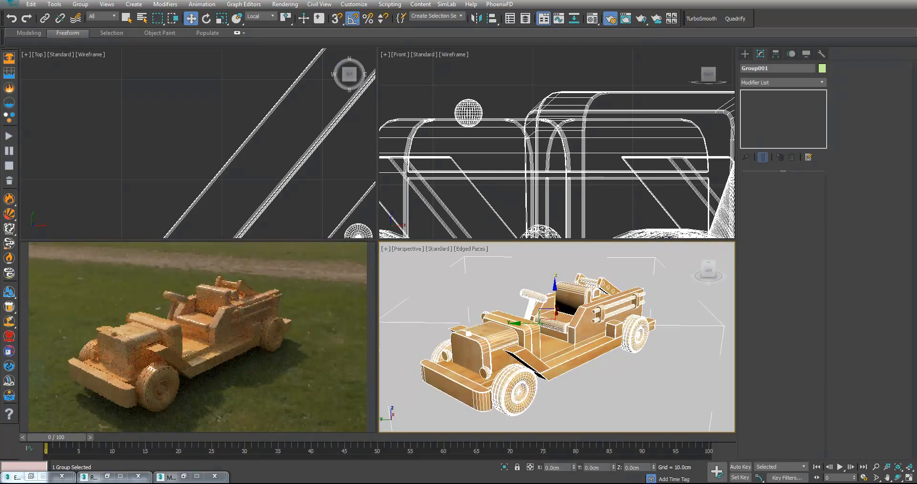
- Open the reference image fire20150www.jpg from the Tutorial3 folder, study the wooden cars' part colours, and return to 3ds Max
click(119, 483)
click(407, 406)
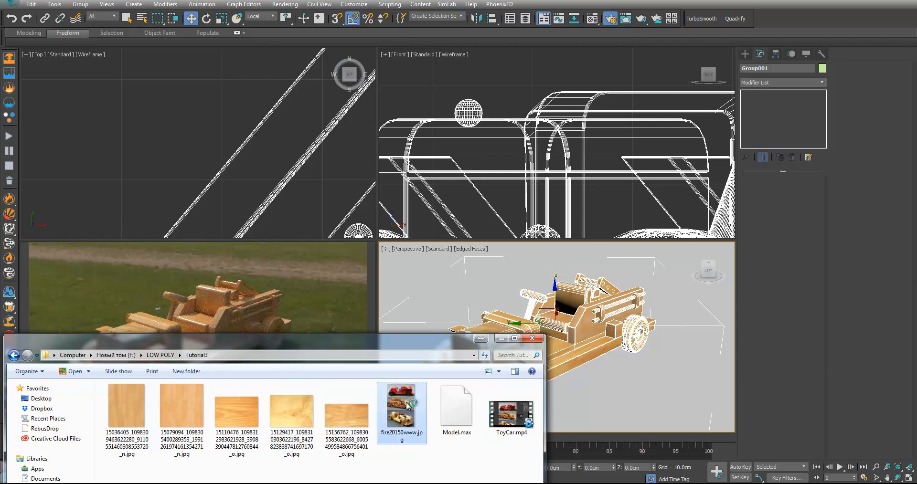
double_click(406, 403)
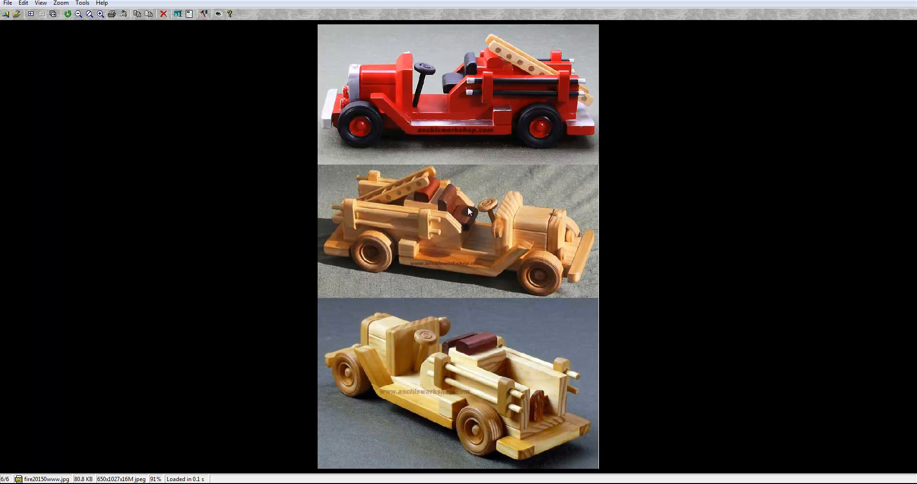
key(alt+Tab)
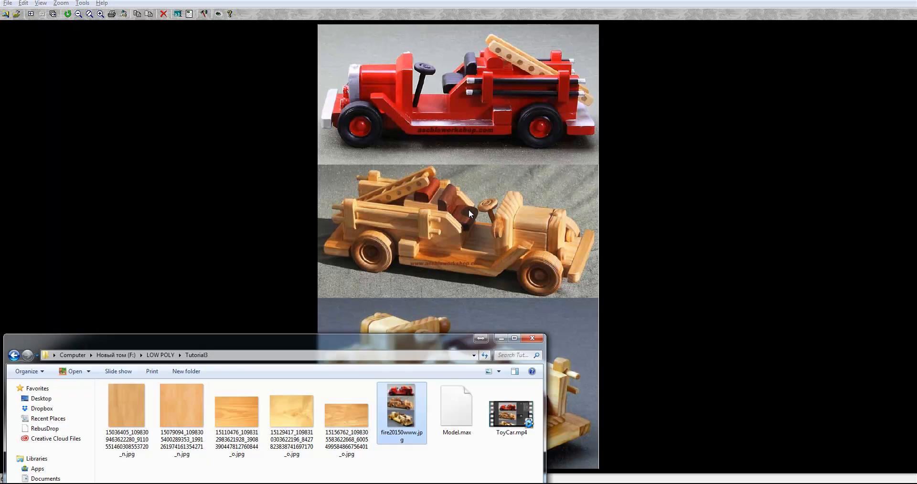
key(alt+Tab)
key(Tab)
key(Tab)
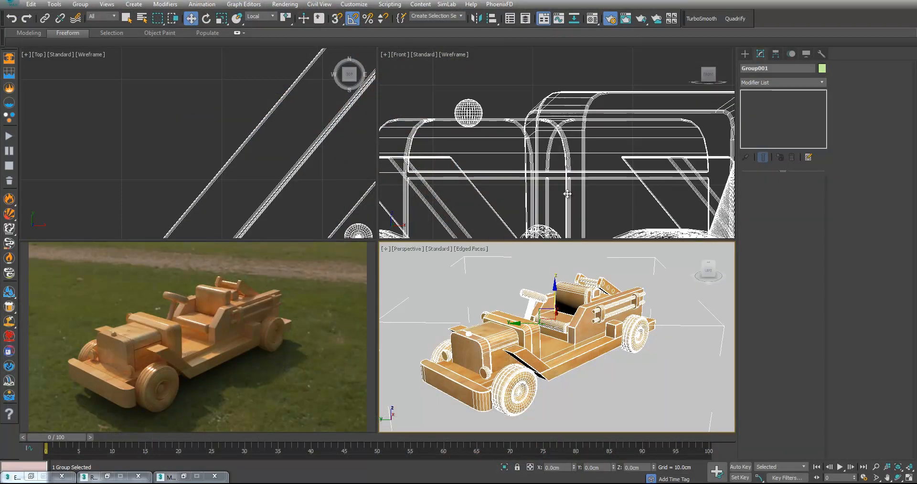
- Copy the wood material 24 - Default to a free sample slot in the Material Editor and rename the copy 24 - Defaultssdsd
click(593, 19)
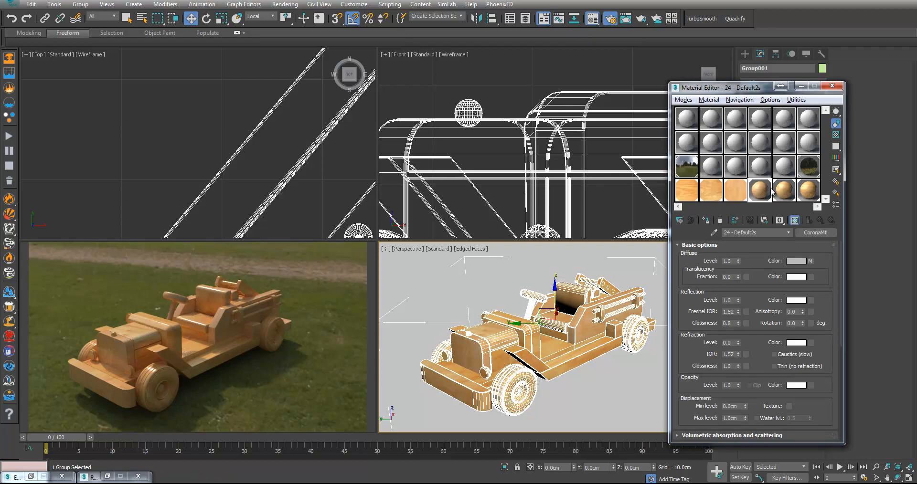
scroll(579, 328, up, 6)
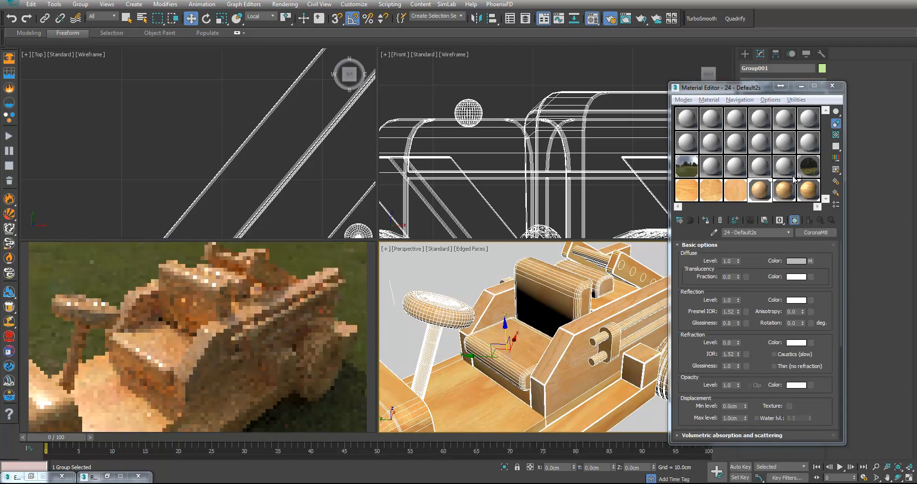
click(811, 191)
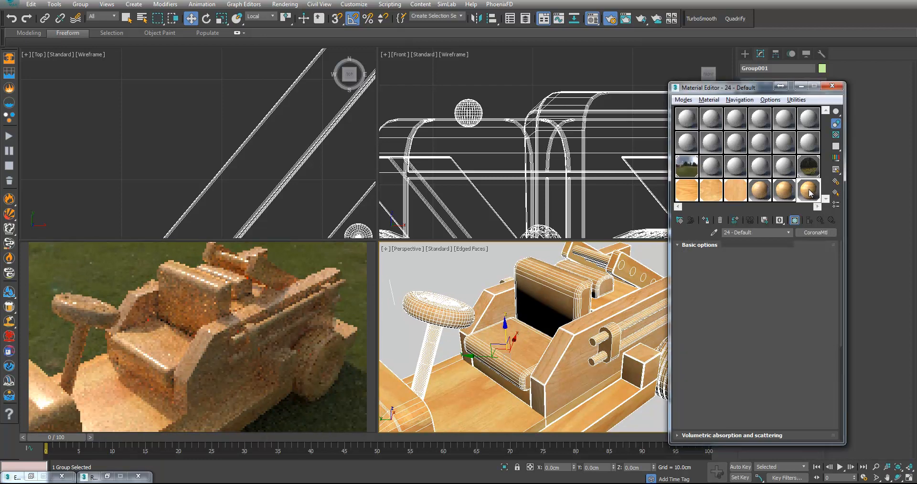
click(790, 166)
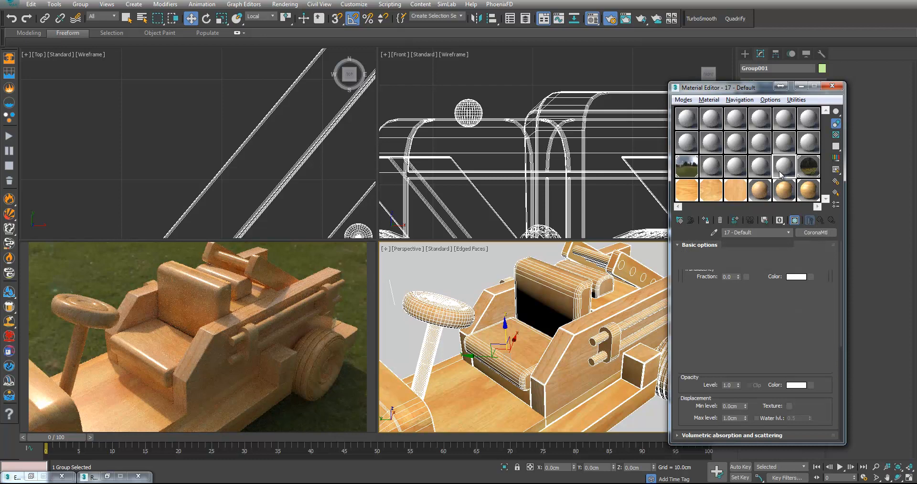
click(766, 233)
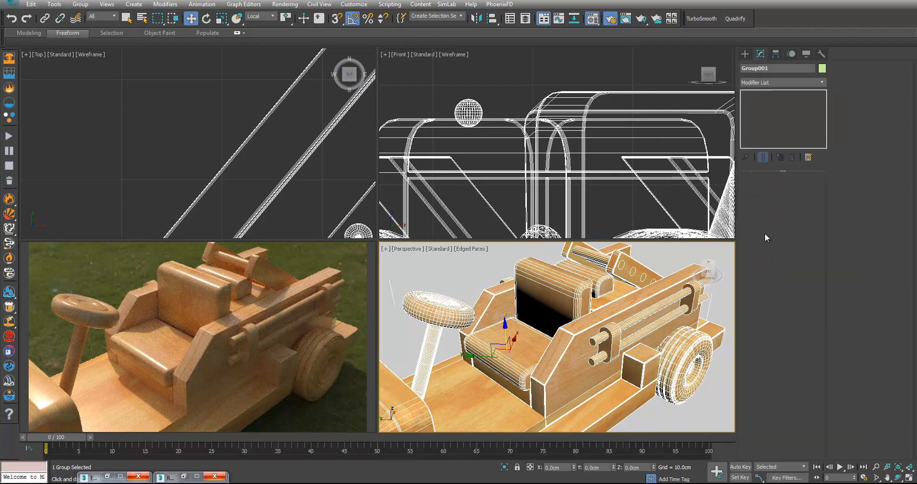
text(ssdsd)
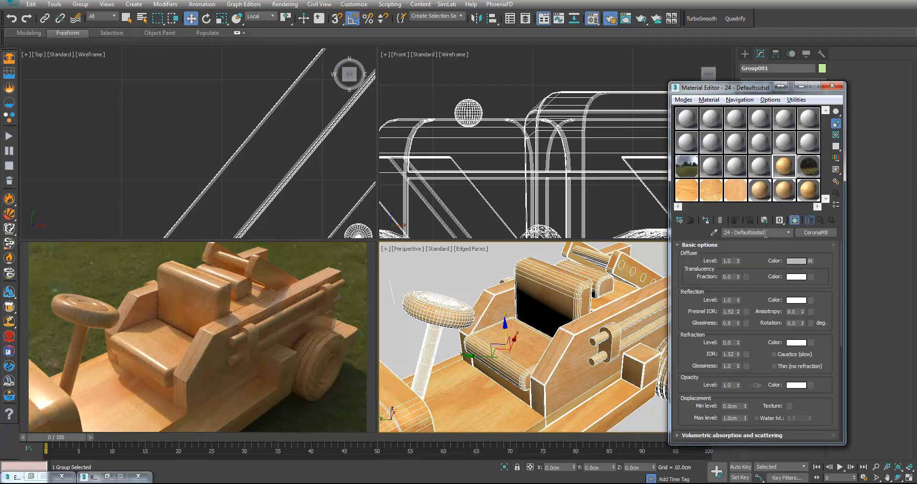
- Replace the copied material's diffuse bitmap with a Composite map, keeping the old map as a sub-map
click(811, 261)
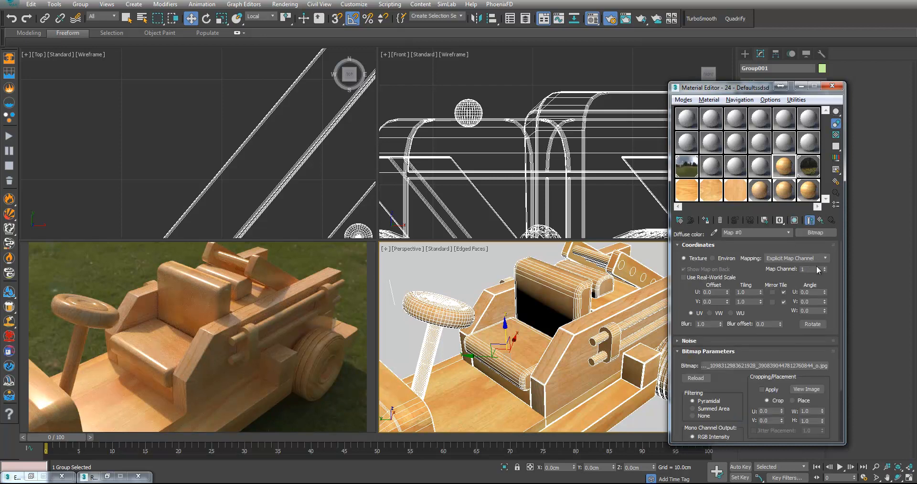
click(814, 233)
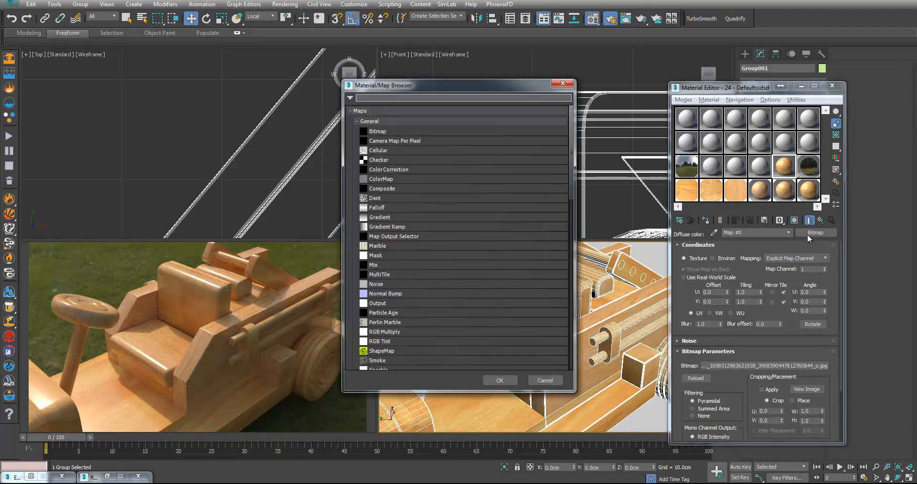
double_click(388, 189)
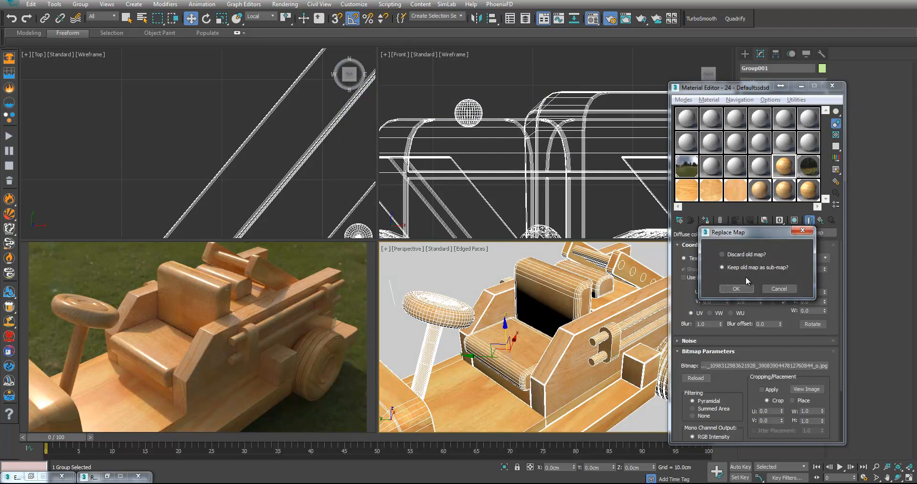
click(740, 288)
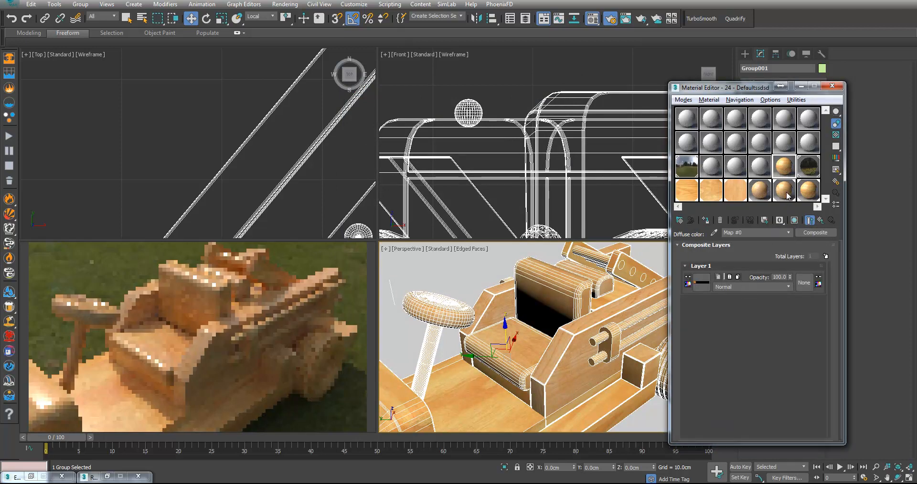
- Add a second layer to the Composite map and assign a CoronaColor map to it
click(826, 256)
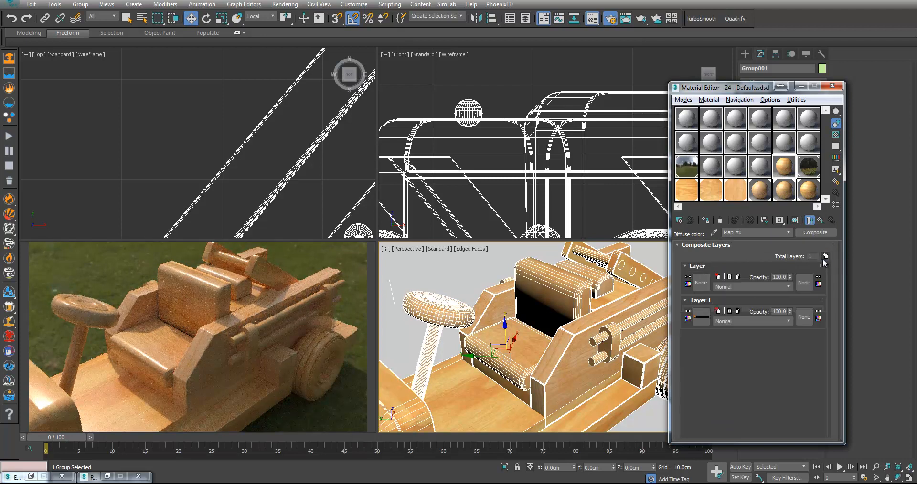
click(700, 283)
drag(570, 191, 574, 313)
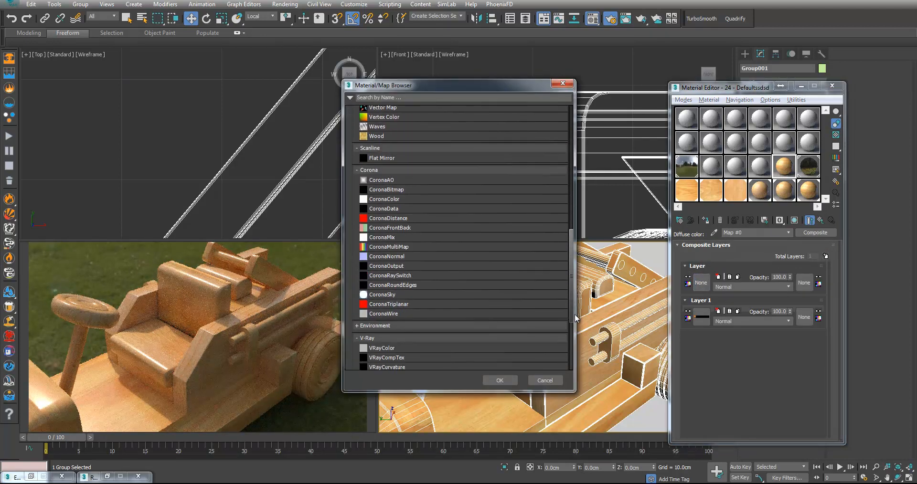
double_click(389, 199)
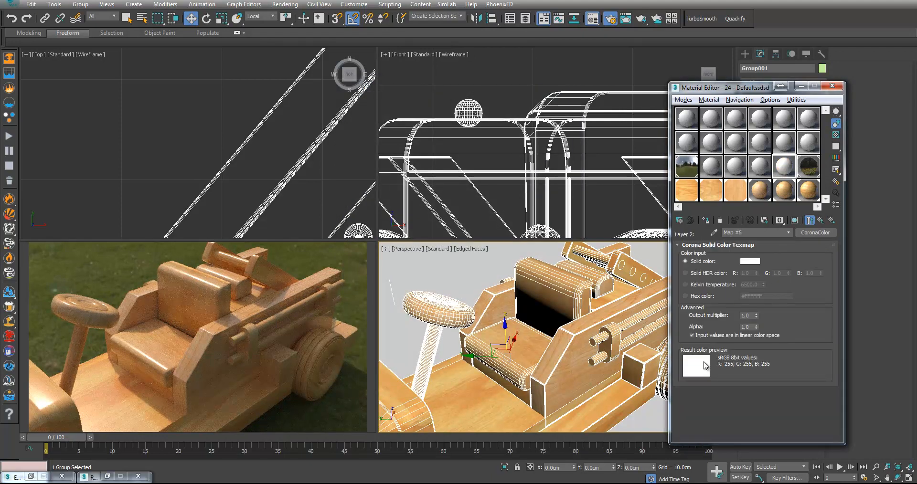
- Set the CoronaColor solid color to red 164, green 0, blue 0 and return to the Composite map
click(750, 261)
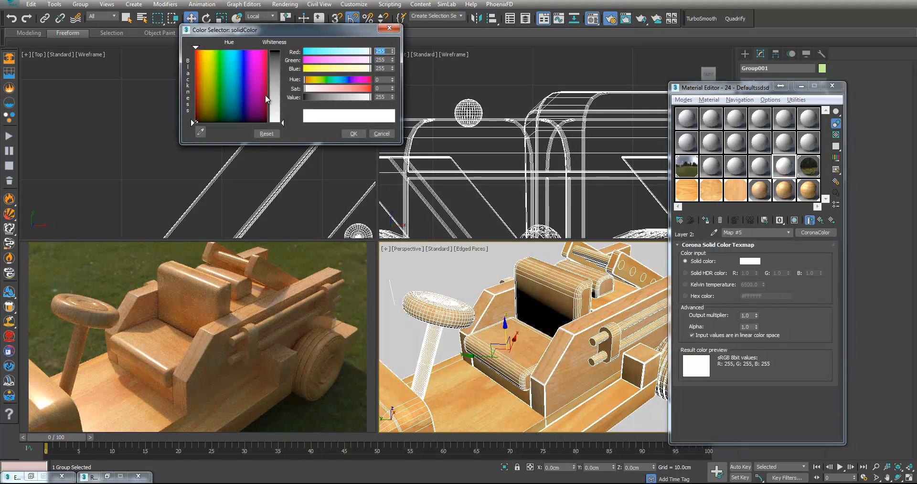
click(199, 99)
drag(277, 61, 282, 50)
drag(202, 80, 194, 76)
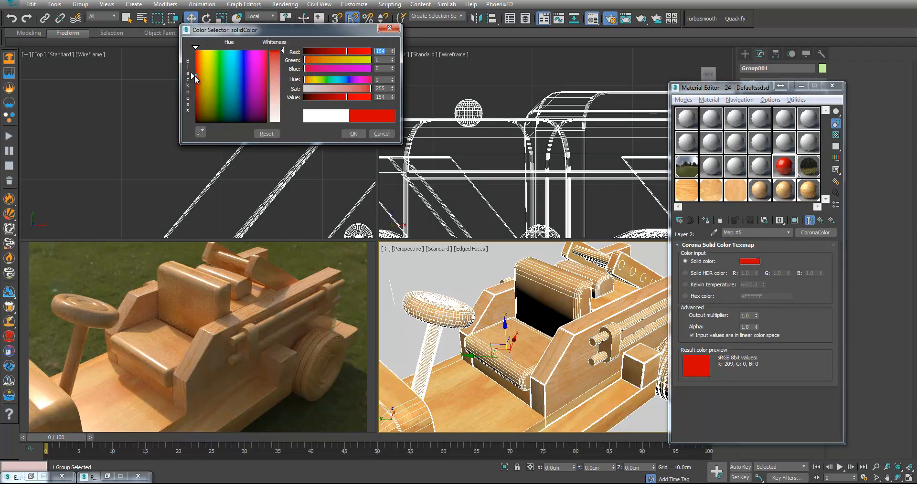
click(348, 134)
click(831, 220)
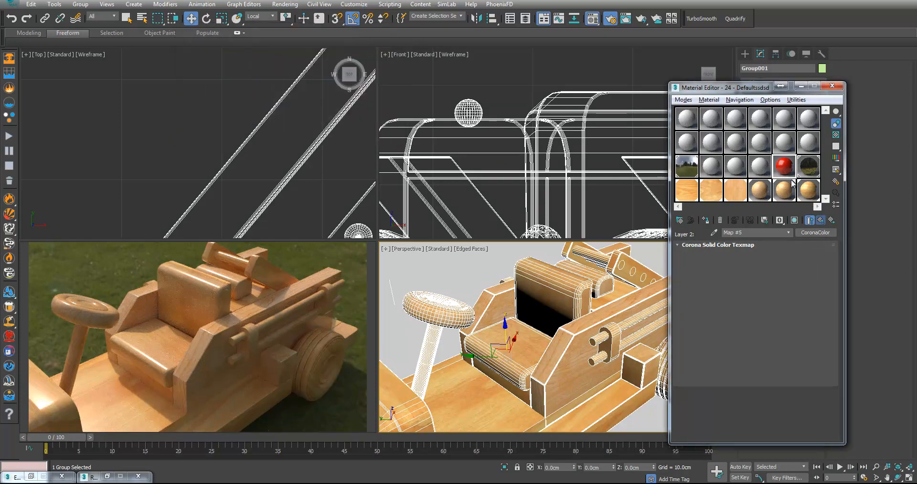
- Open an enlarged preview of the copied material's Composite map and set Layer 2's blending mode to Multiply
click(809, 220)
double_click(785, 162)
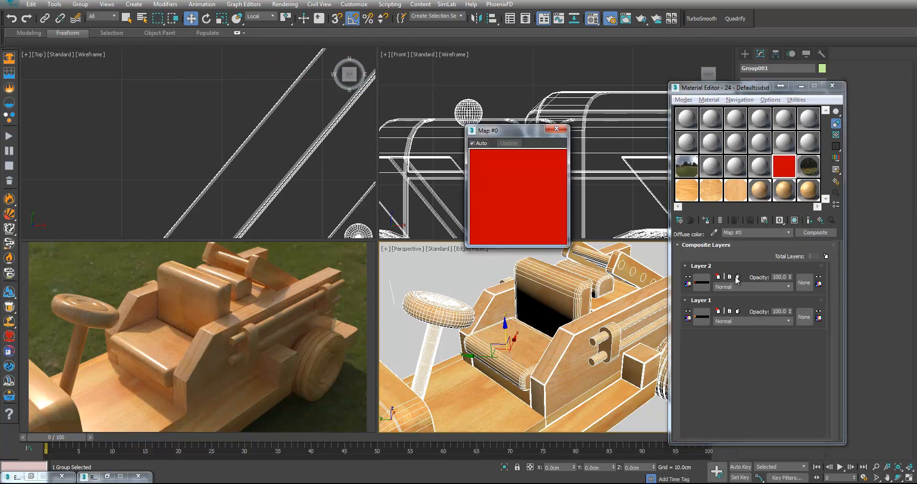
click(727, 288)
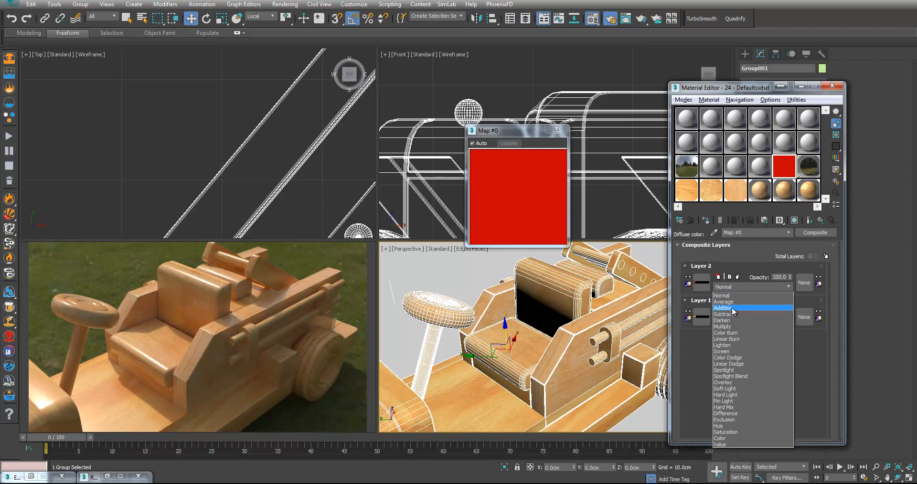
click(736, 327)
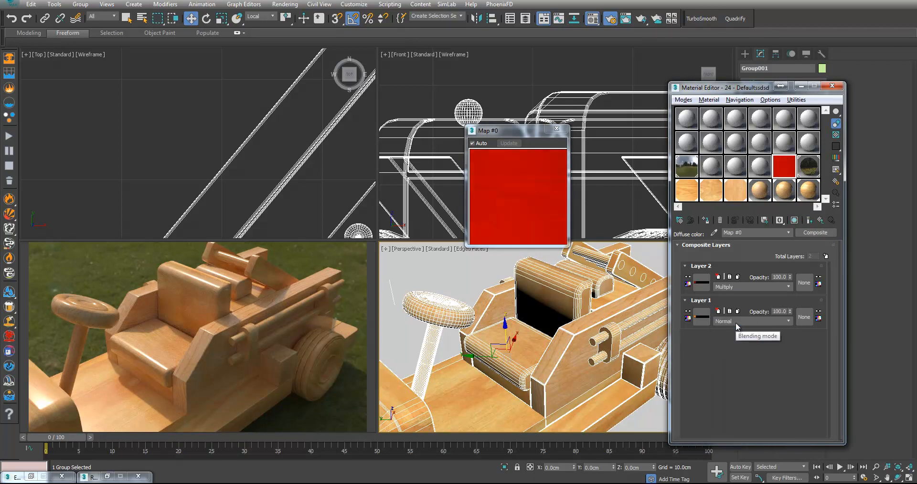
- Compare the other blending modes for Layer 2 of the Composite map, from Addition through Color, and set it to Color Burn
click(728, 287)
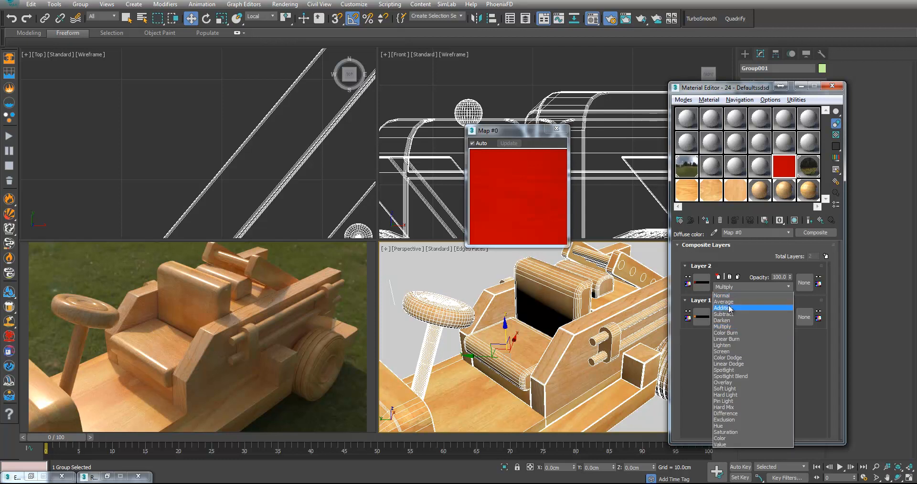
click(729, 309)
scroll(735, 287, down, 2)
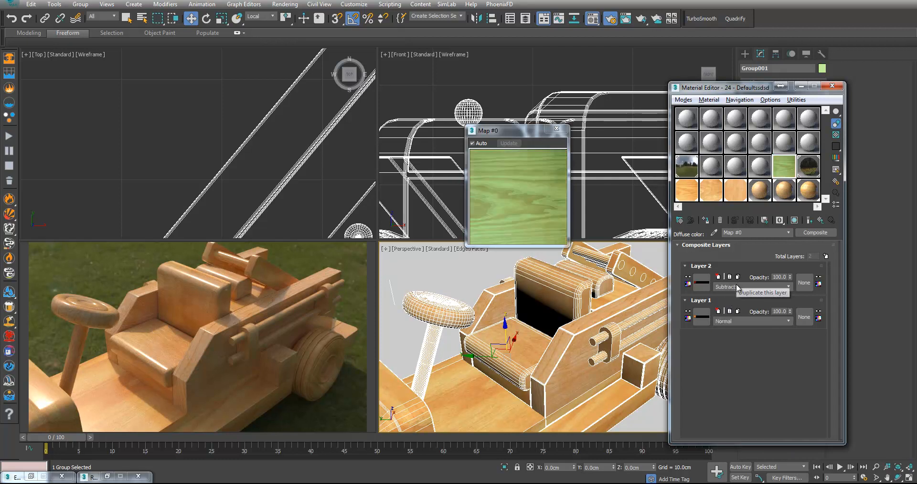
scroll(738, 289, down, 3)
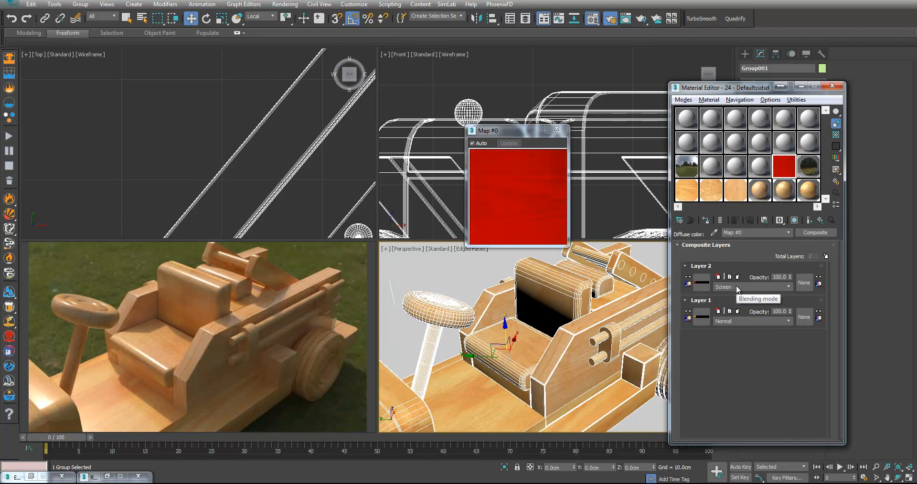
scroll(738, 289, down, 1)
scroll(737, 289, up, 2)
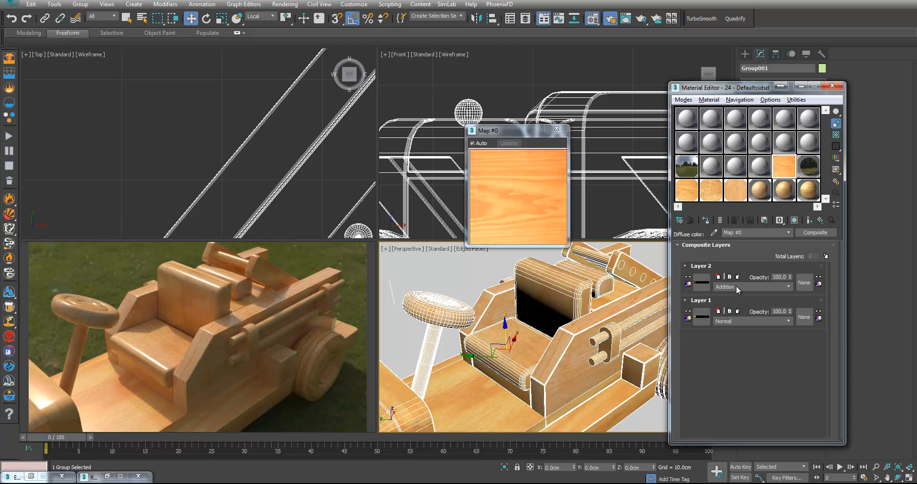
scroll(736, 286, down, 2)
scroll(736, 287, down, 3)
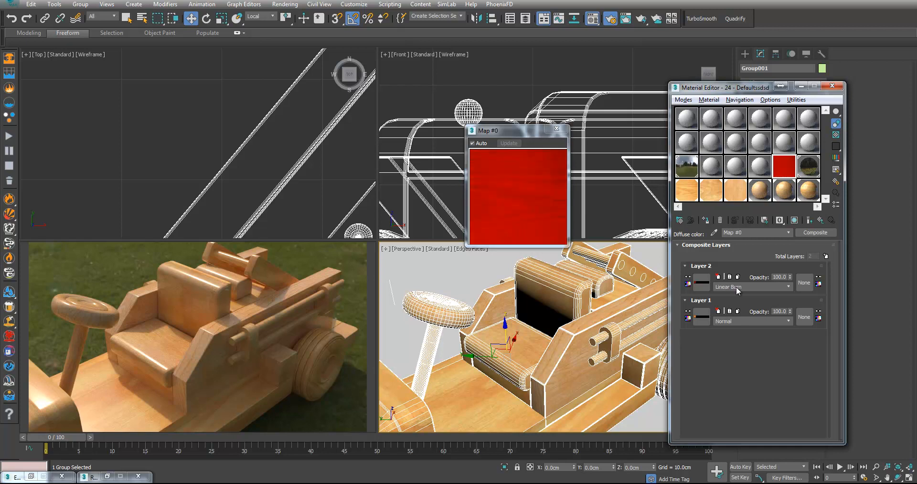
scroll(735, 287, down, 5)
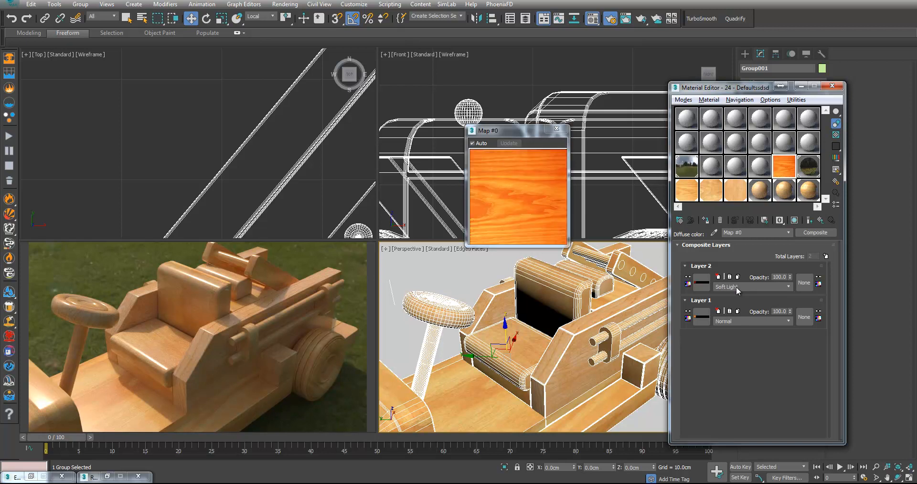
scroll(736, 287, down, 1)
scroll(735, 287, down, 4)
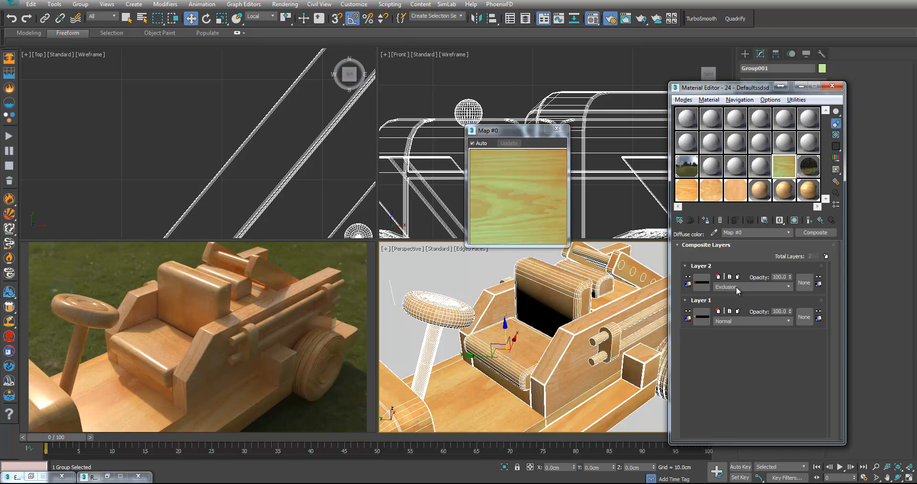
scroll(735, 287, down, 3)
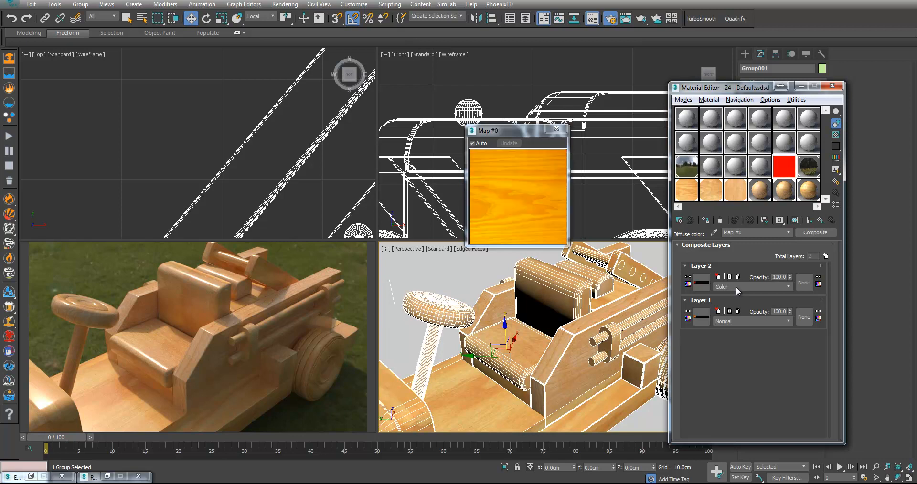
scroll(736, 286, up, 2)
click(736, 287)
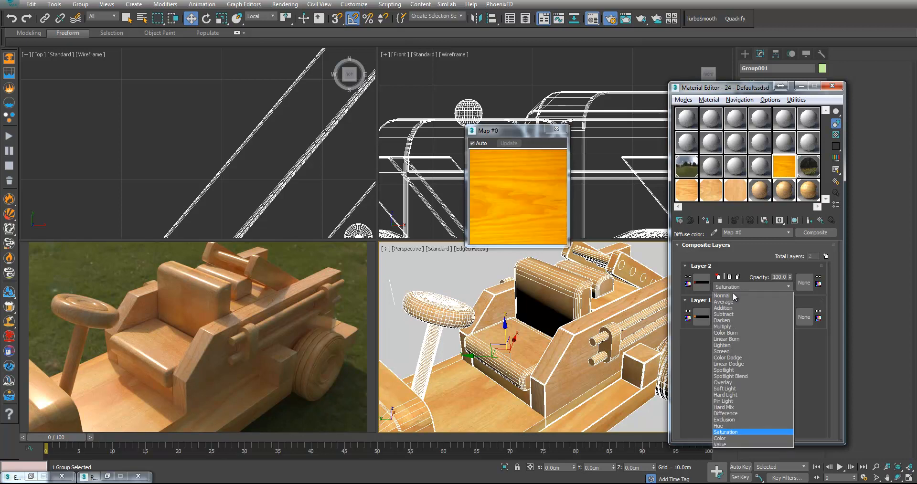
click(733, 333)
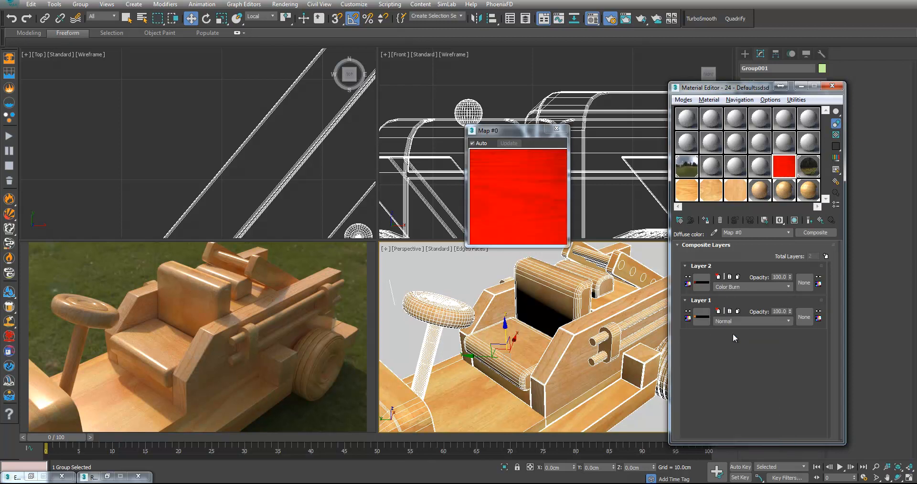
- Darken Layer 2's solid color to red 75, green 0, blue 0 and return to the Composite map
click(703, 286)
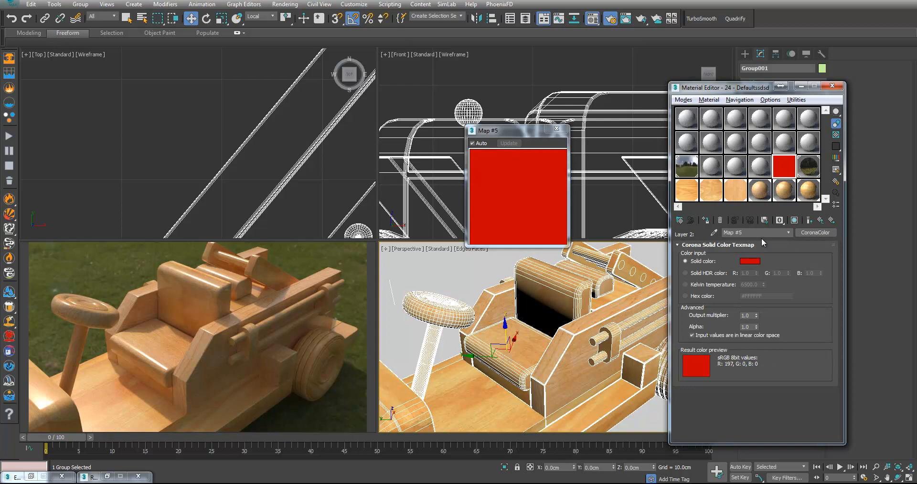
click(749, 261)
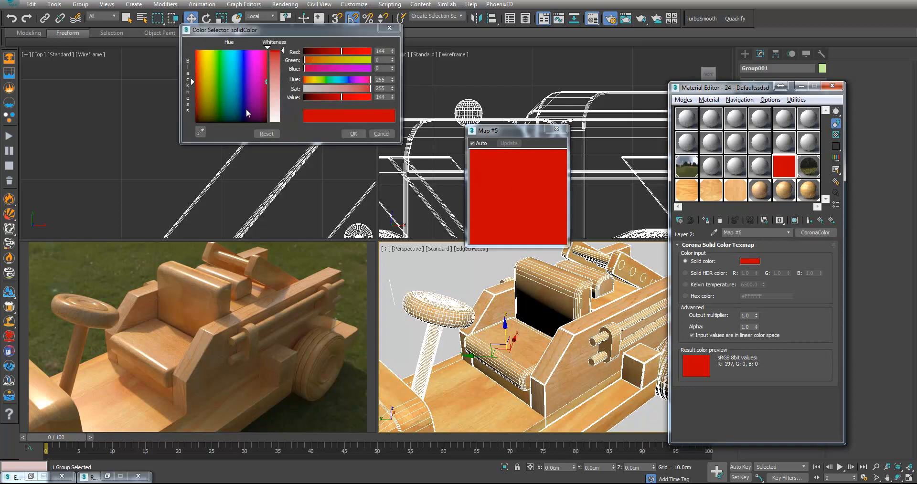
click(324, 98)
click(353, 134)
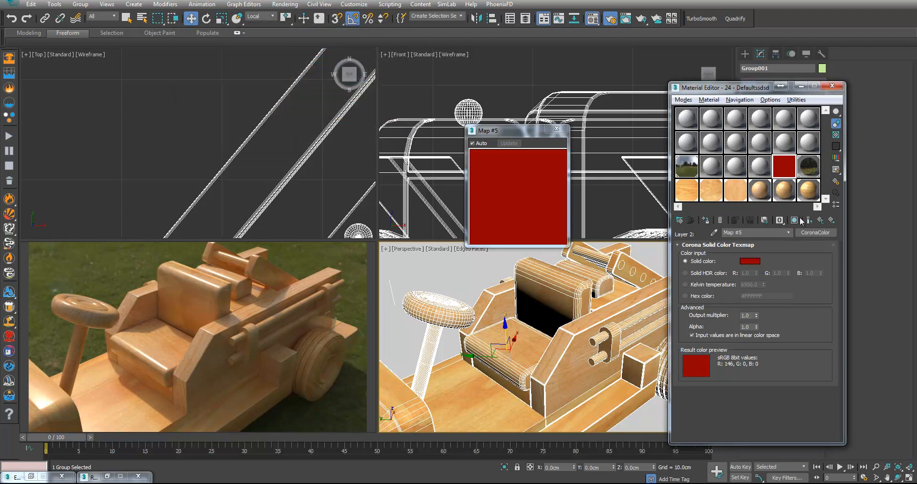
click(821, 221)
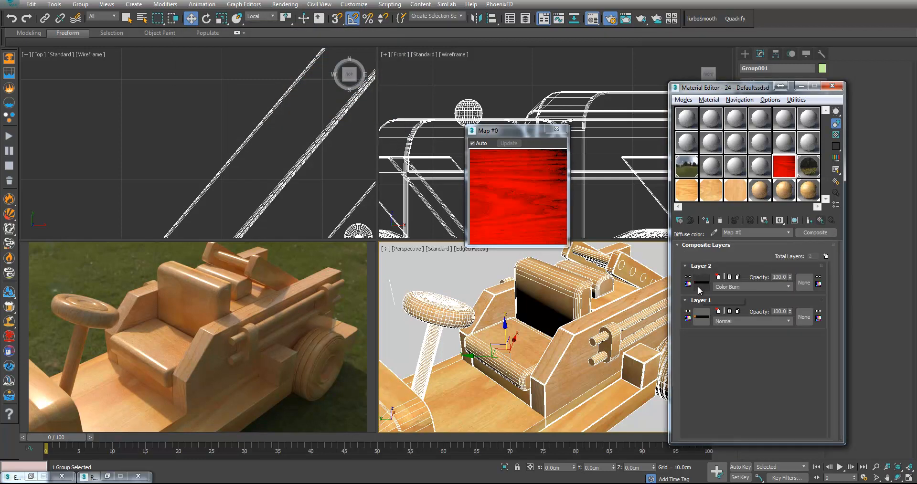
- Change Layer 2's solid color to a paler red of 136, 17, 17 and return to the Composite map
click(702, 284)
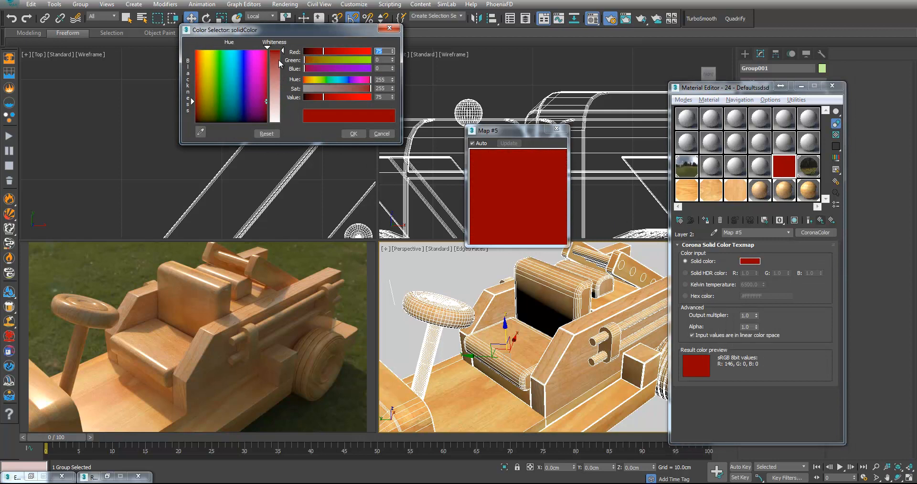
click(276, 61)
drag(280, 56, 277, 61)
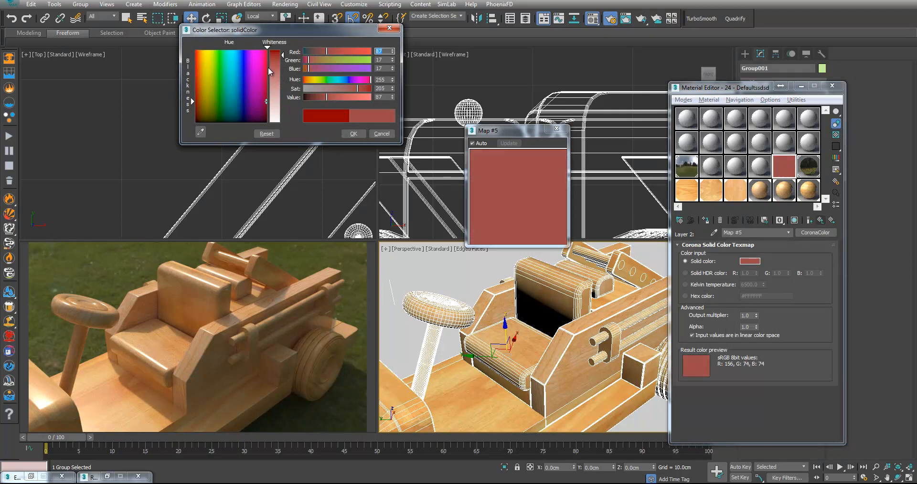
drag(200, 97, 195, 86)
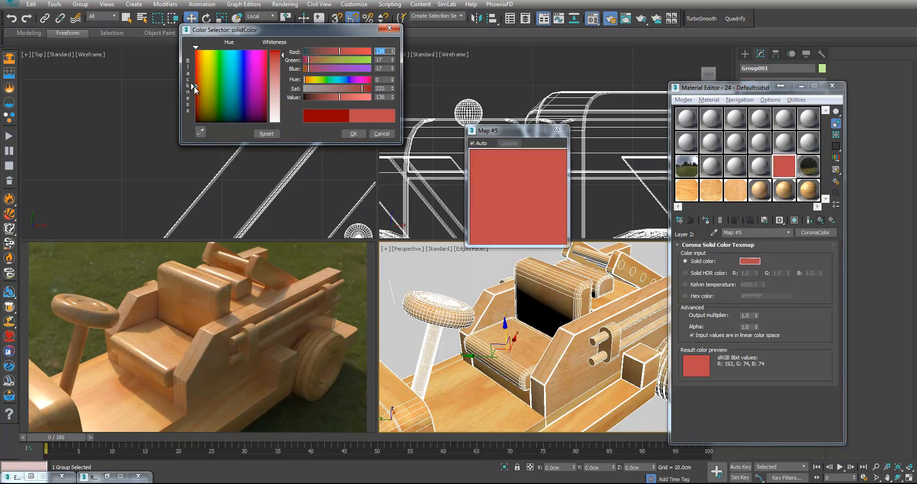
click(346, 135)
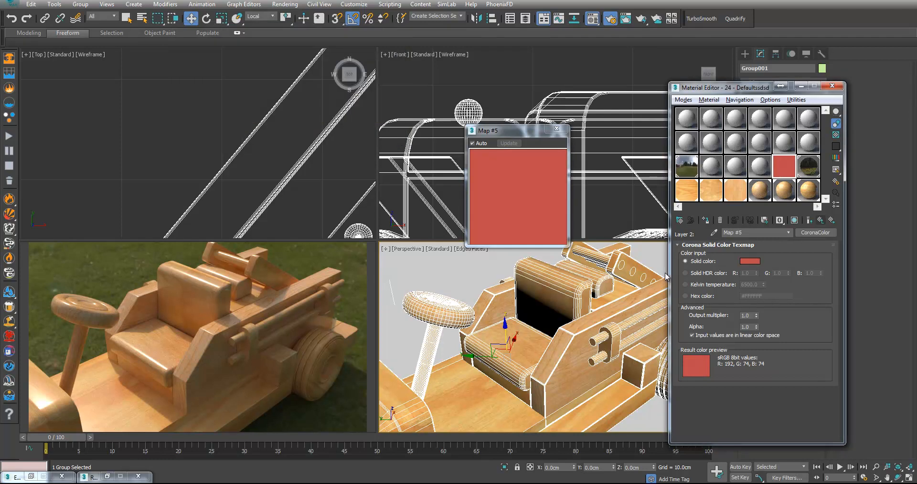
click(821, 222)
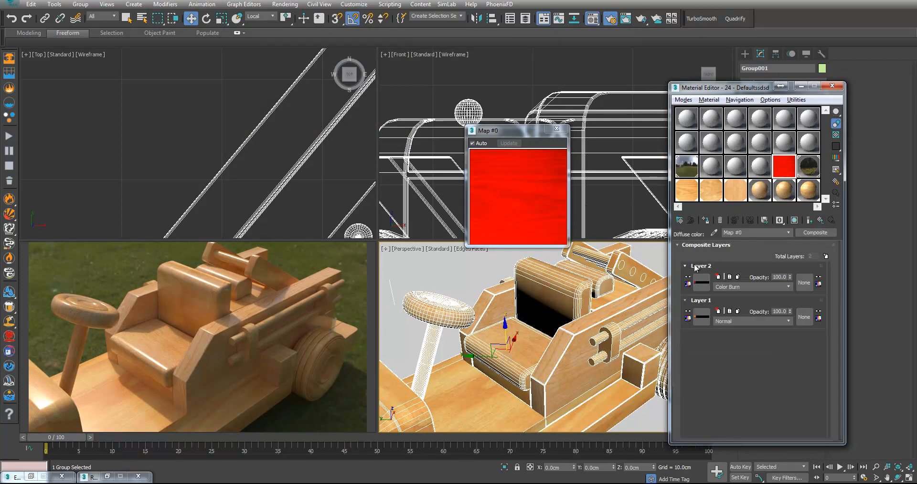
- Replace the diffuse Composite map with a Color Correction map, keeping the old map as a sub-map
click(816, 232)
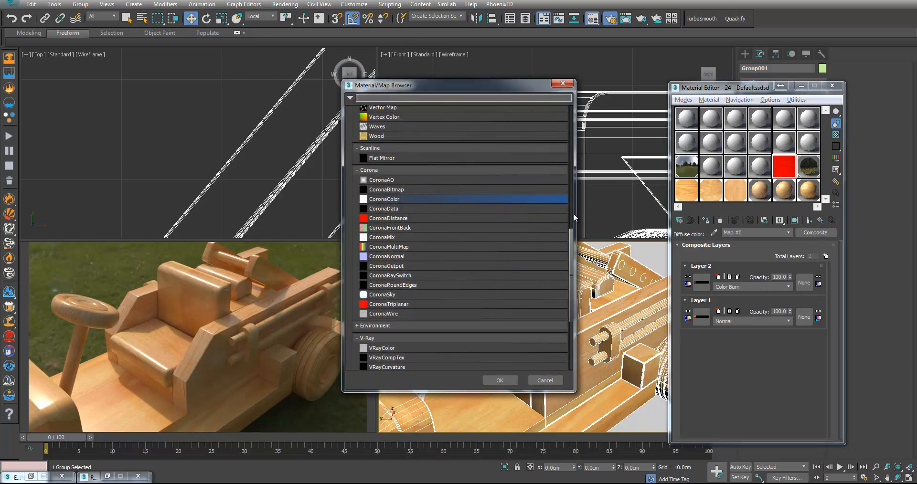
drag(573, 231, 579, 113)
double_click(381, 156)
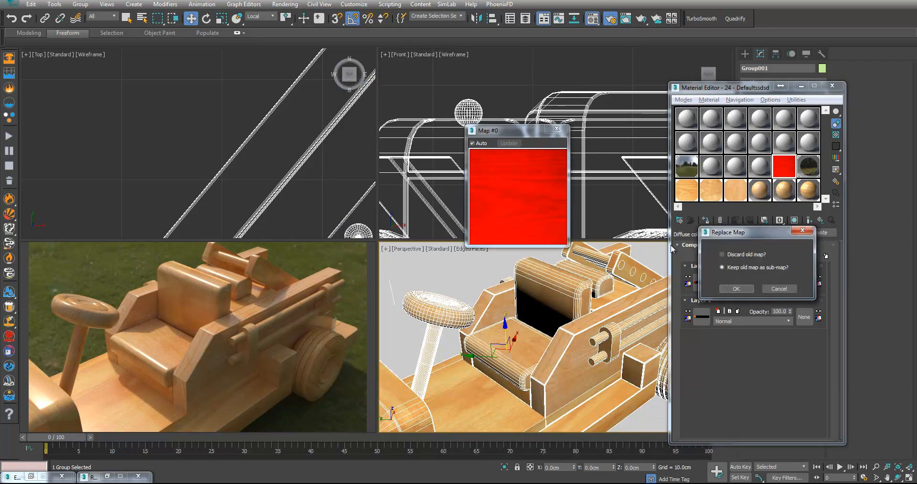
click(736, 287)
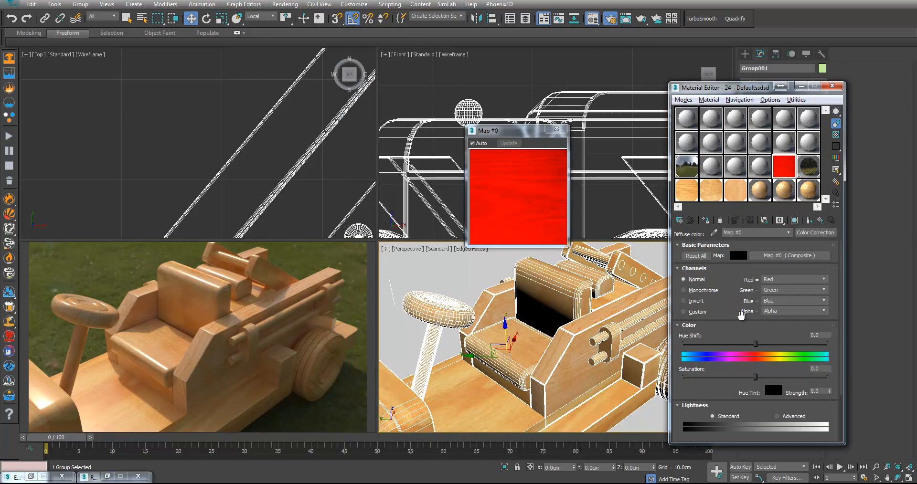
- Set the Color Correction saturation to about -28.9, brightness to about -11.6 and contrast to about 5.65, and return to the parent material
drag(755, 377, 734, 377)
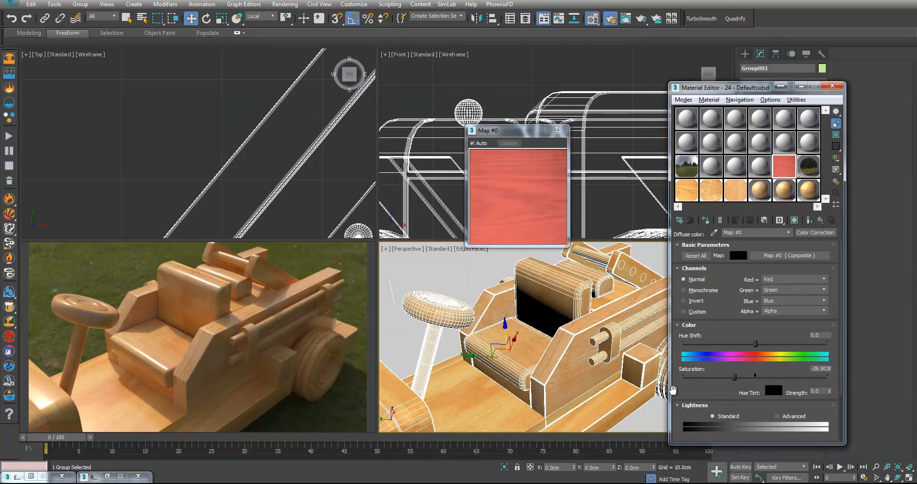
scroll(688, 372, down, 3)
mouse_move(755, 416)
mouse_down()
mouse_move(781, 416)
mouse_move(746, 395)
mouse_move(770, 417)
mouse_move(759, 420)
mouse_up()
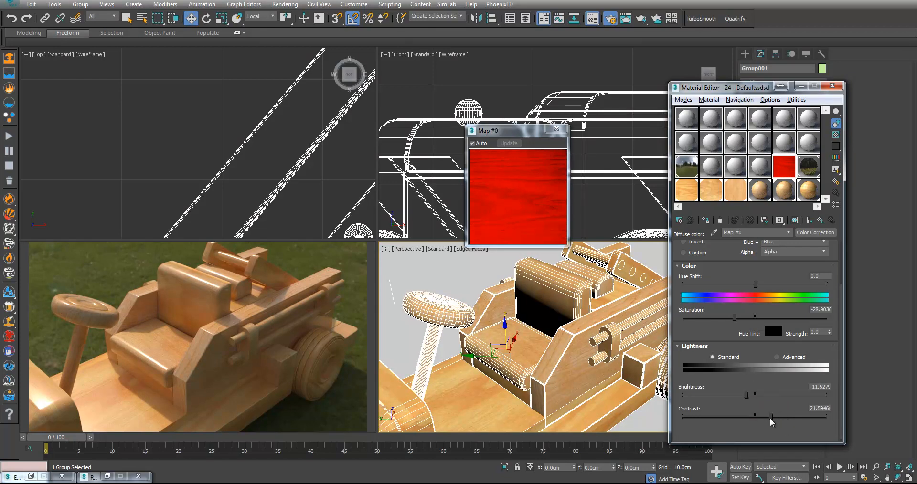
click(810, 221)
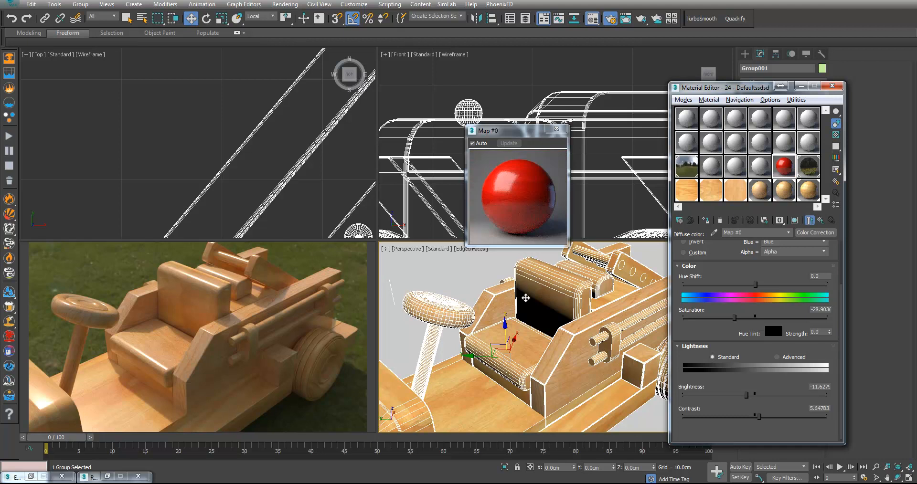
- Assign the red wood material only to the small rounded block behind the seat backrest, and clear the selection
right_click(545, 300)
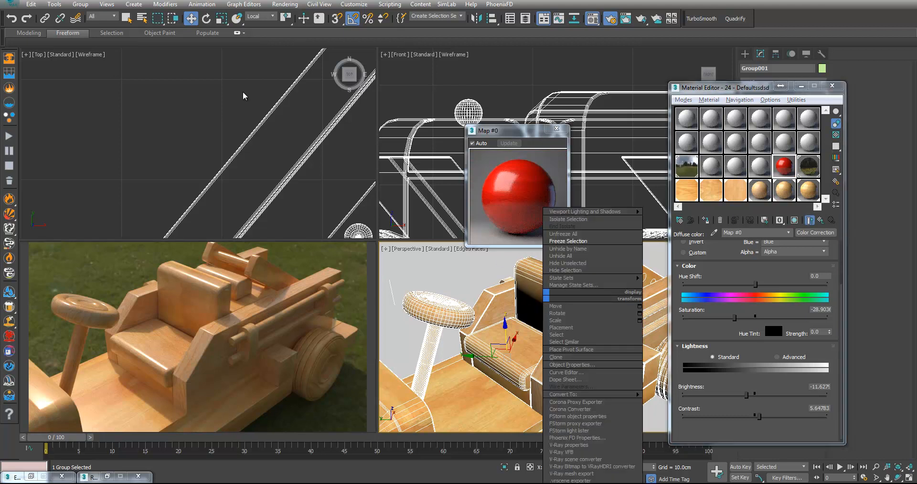
click(490, 64)
drag(785, 173, 598, 288)
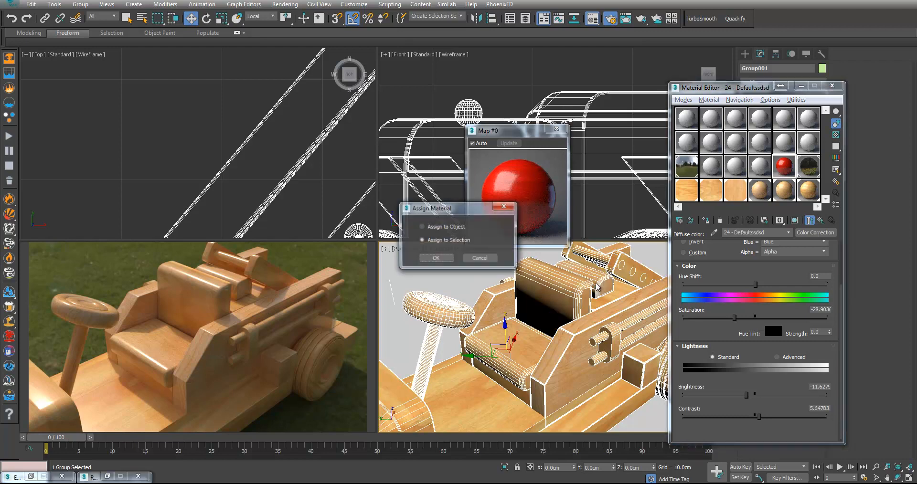
click(448, 228)
click(443, 257)
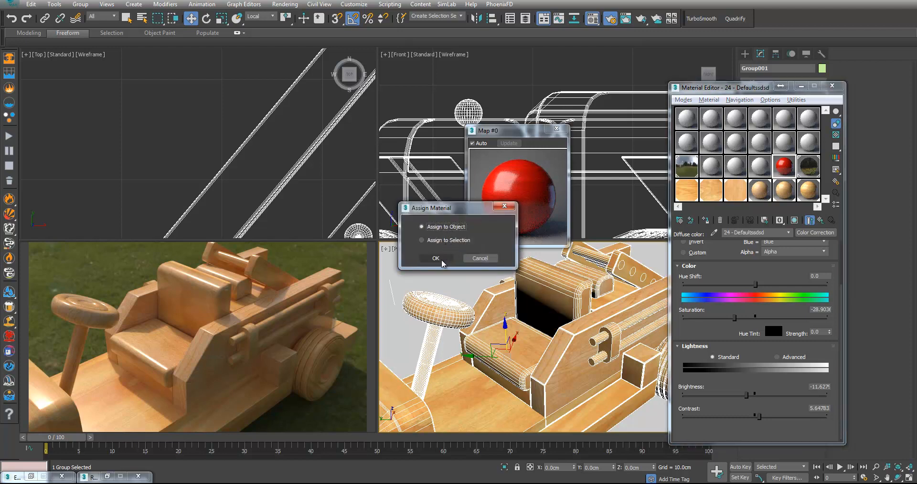
click(526, 80)
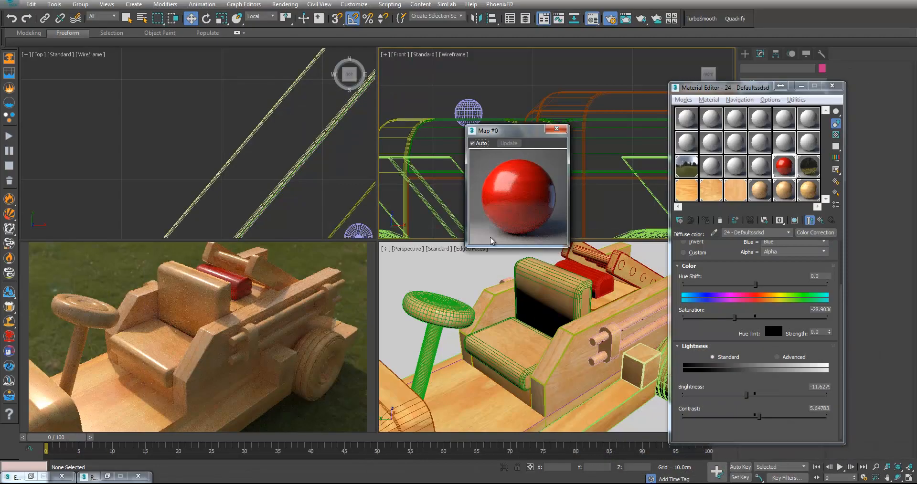
- Copy the red wood material to the neighbouring sample slot, rename it 24 - Defaultssdsd44, and open its diffuse Color Correction map
click(780, 170)
click(759, 168)
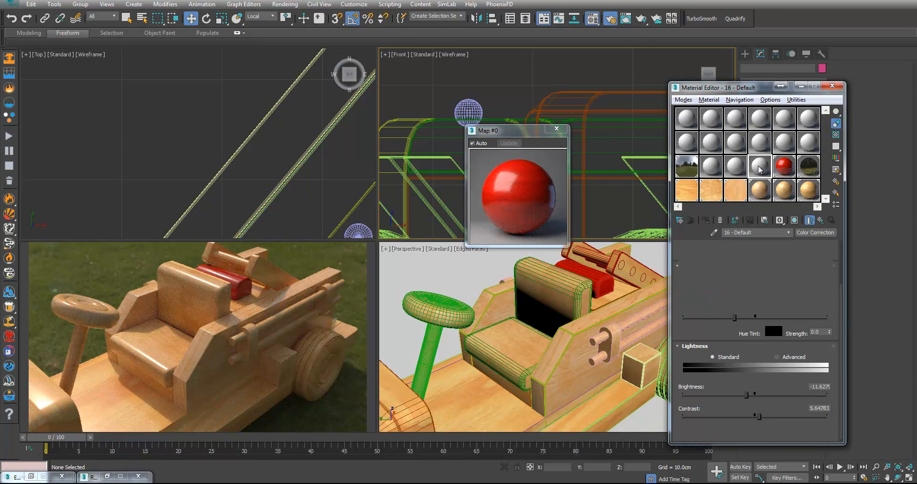
click(786, 167)
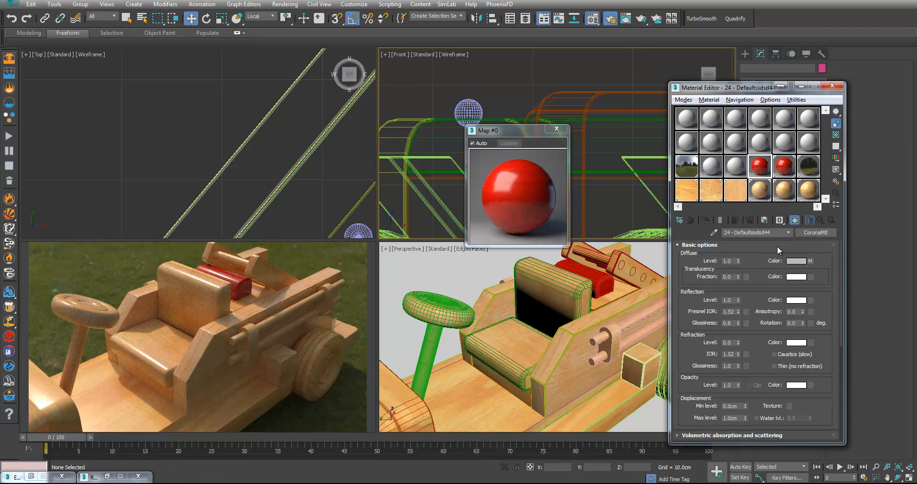
click(810, 261)
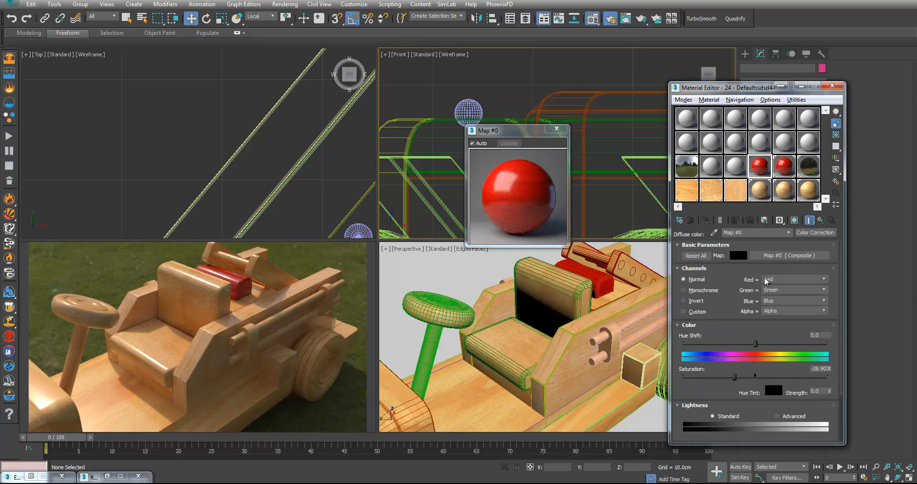
- Change the solid color of Layer 2 in the diffuse Composite map to a muted brown with sRGB 149, 92, 74
click(779, 256)
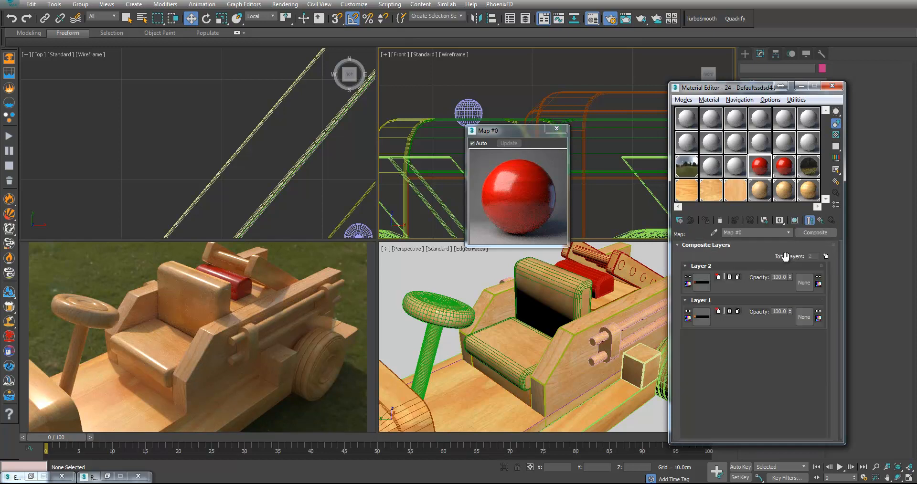
click(700, 279)
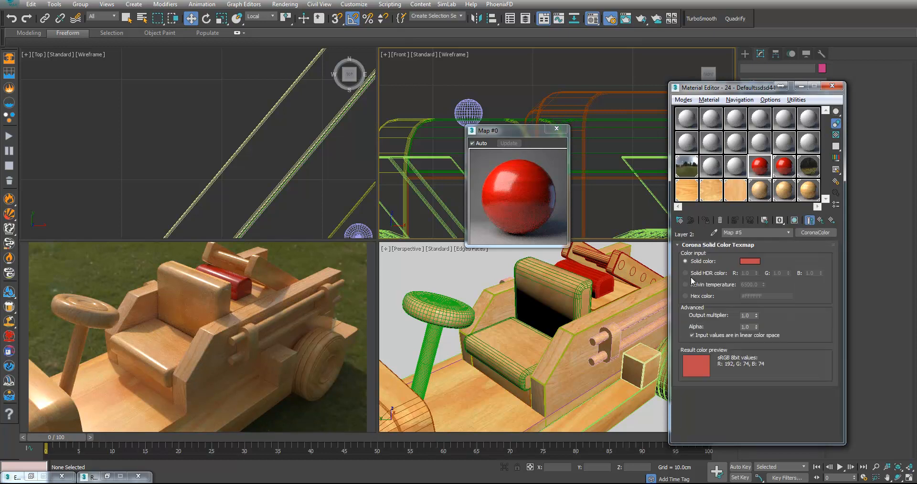
click(749, 261)
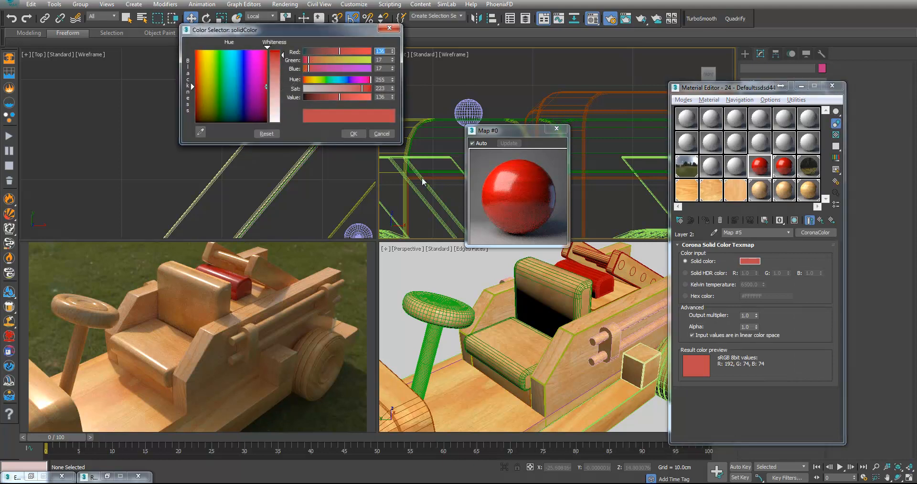
drag(204, 95, 199, 99)
click(197, 104)
click(353, 133)
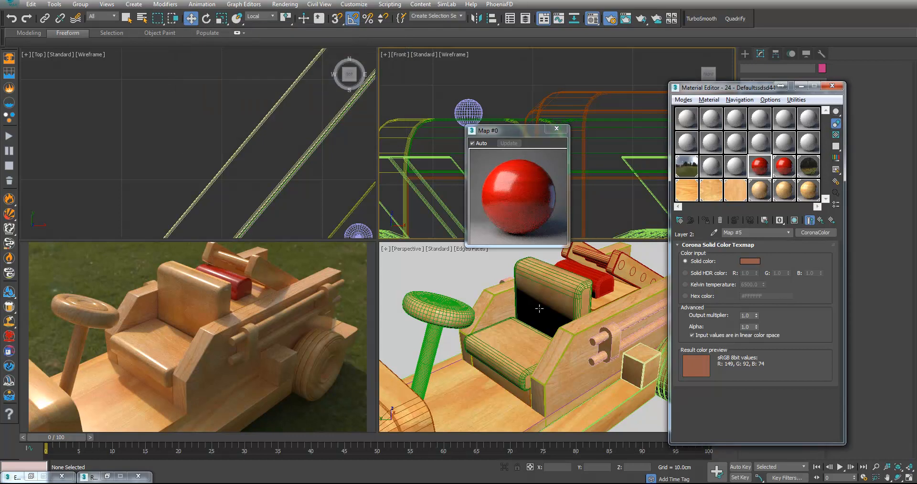
- Assign the 24 - Defaultssdsd44 material to the seat cushion and backrest, and return to its Composite map
click(329, 181)
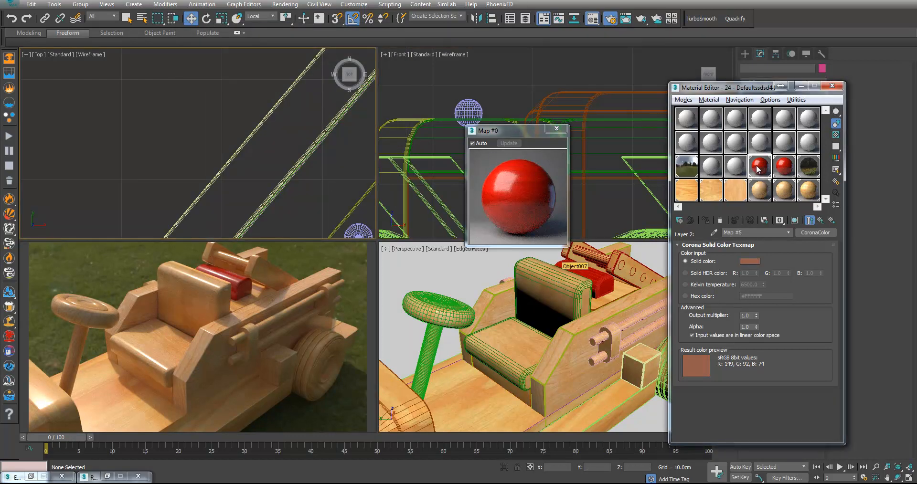
drag(760, 168, 540, 330)
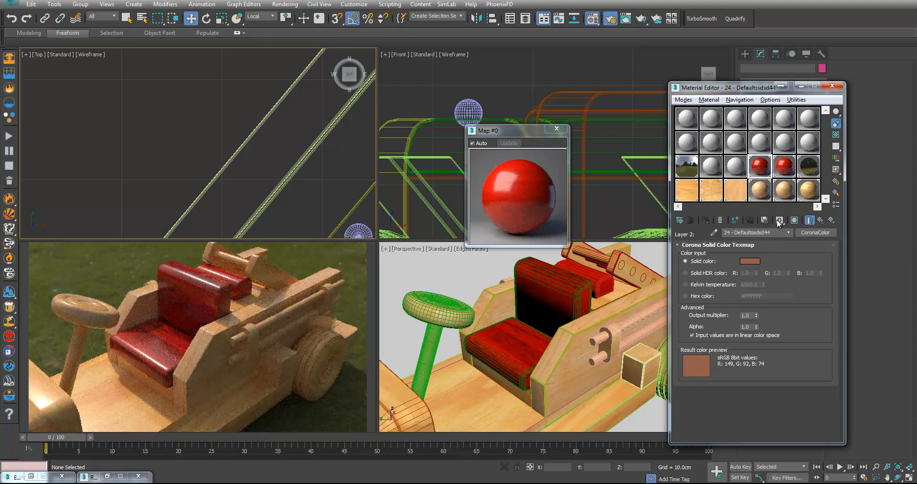
click(809, 221)
click(820, 221)
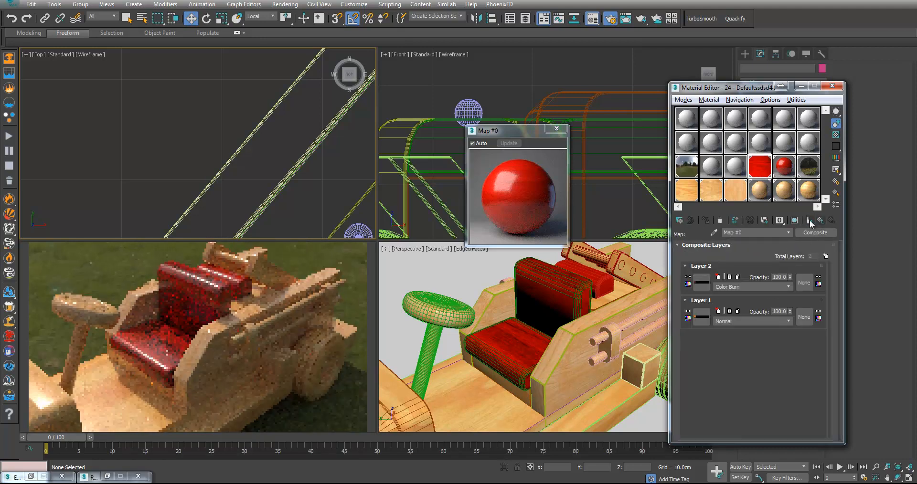
click(809, 222)
click(809, 221)
- Replace the old magnified sample preview with one of the Composite map and place it over the Front viewport
double_click(760, 170)
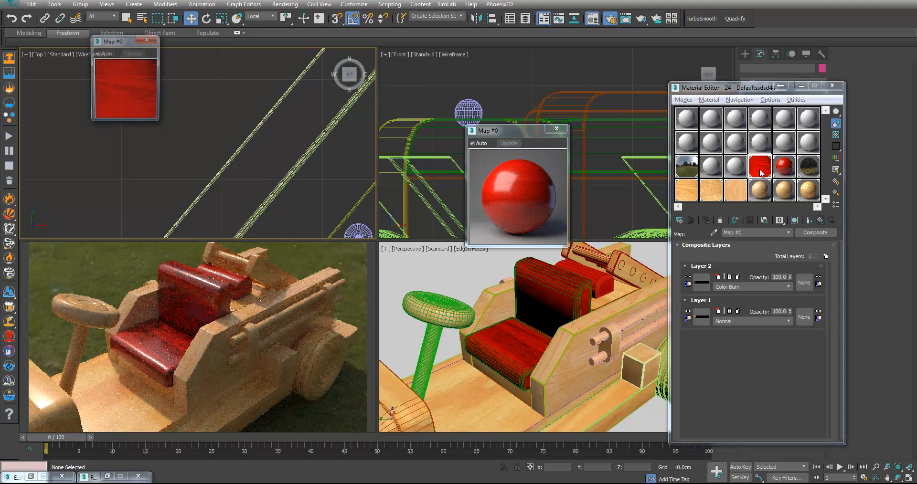
click(556, 128)
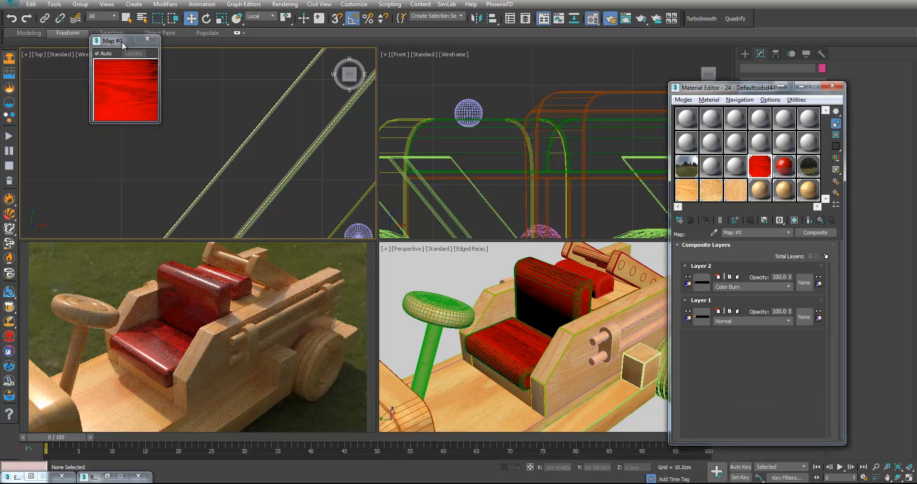
drag(122, 42, 486, 139)
- Compare Multiply, Darken and neighbouring blend modes for Layer 2 of the Composite map, and settle on Multiply
click(751, 289)
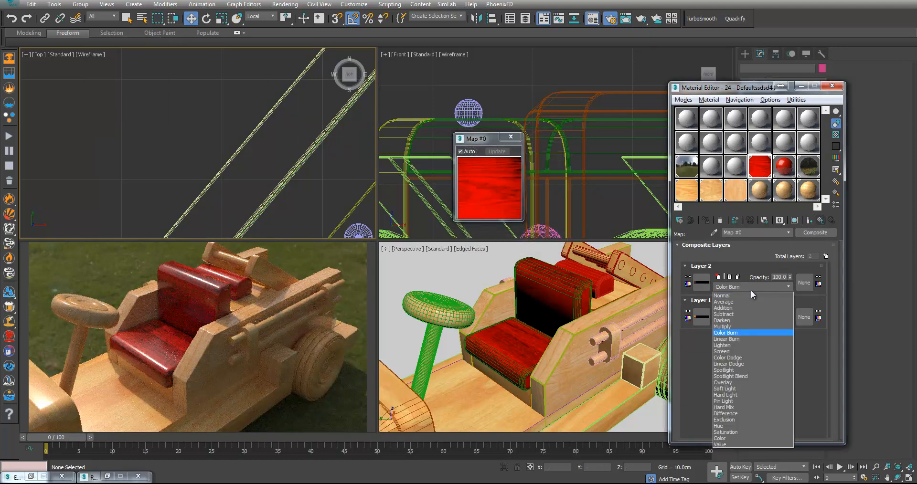
click(728, 326)
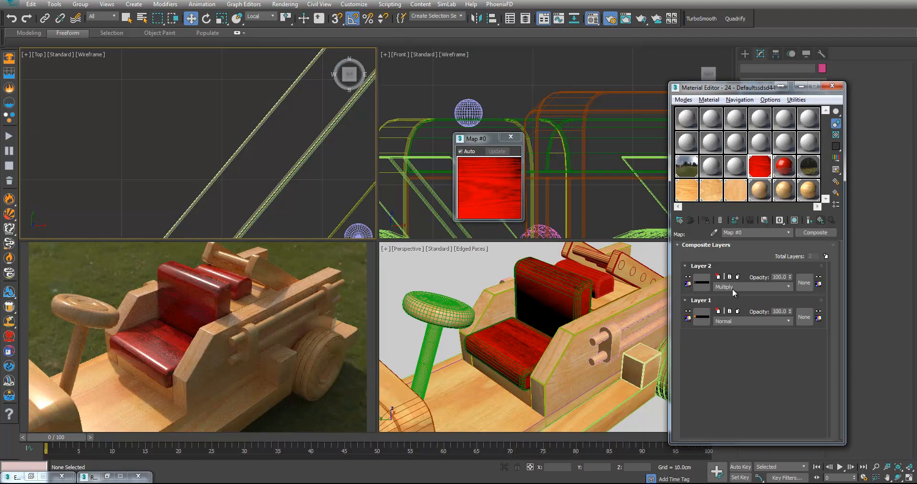
scroll(732, 288, up, 1)
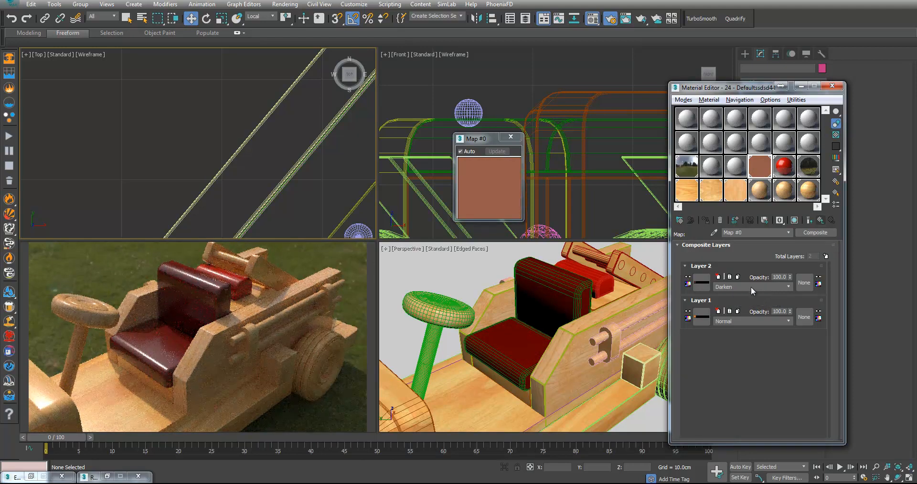
click(749, 285)
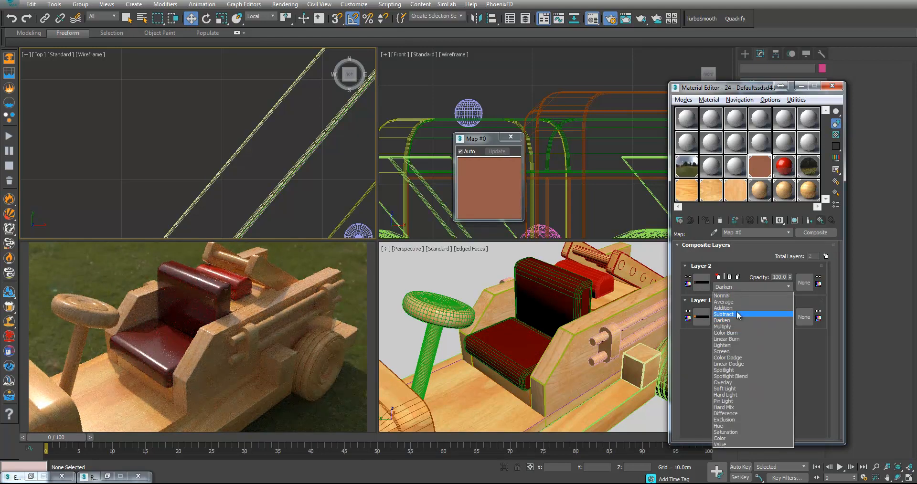
click(739, 312)
click(740, 286)
click(733, 318)
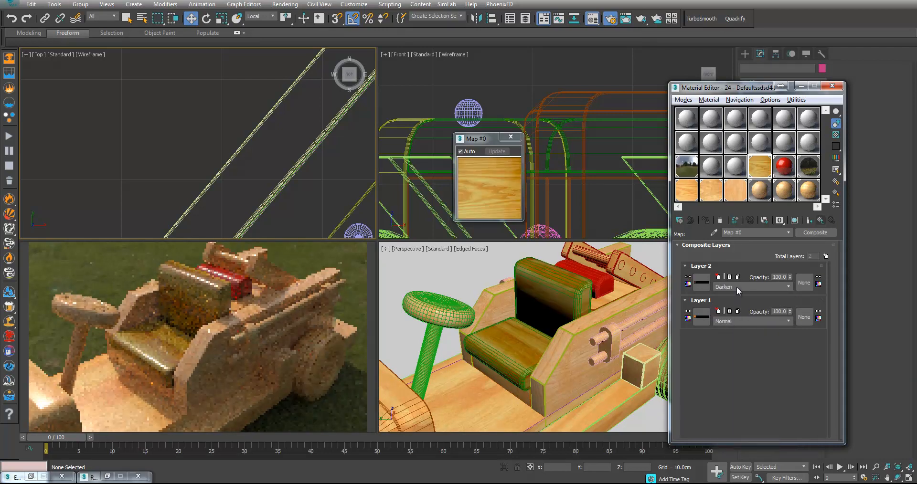
click(744, 286)
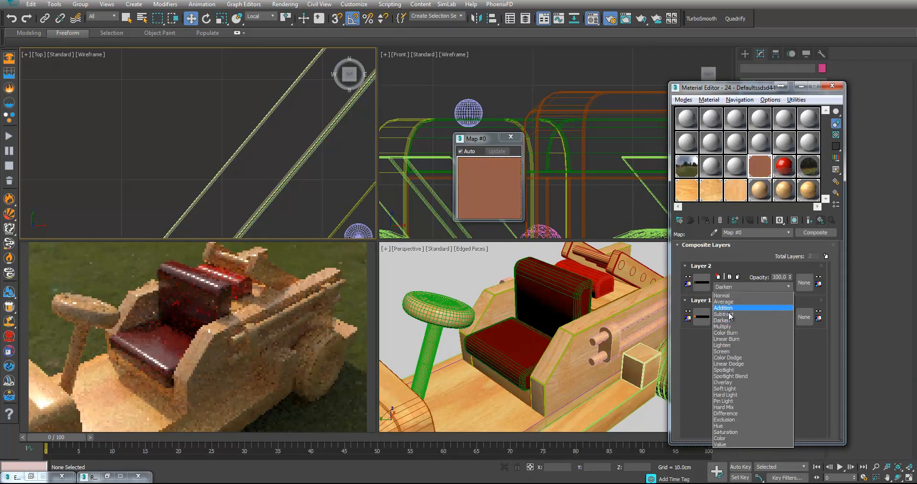
click(735, 327)
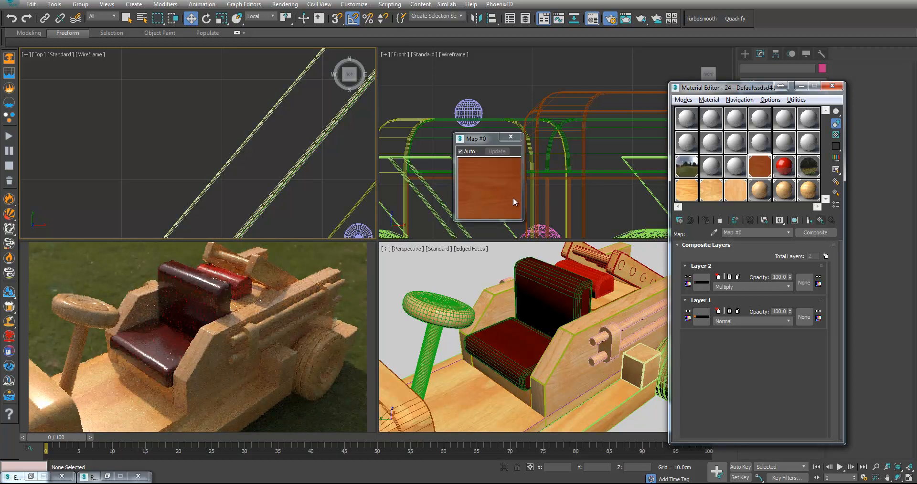
- Set the brightness of the parent Color Correction map to about 0.33
click(821, 221)
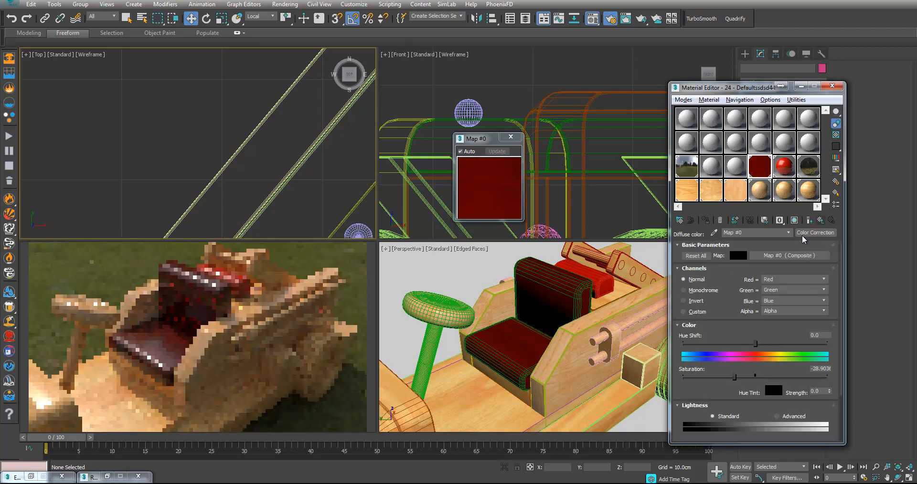
drag(788, 333, 782, 269)
drag(747, 393, 755, 393)
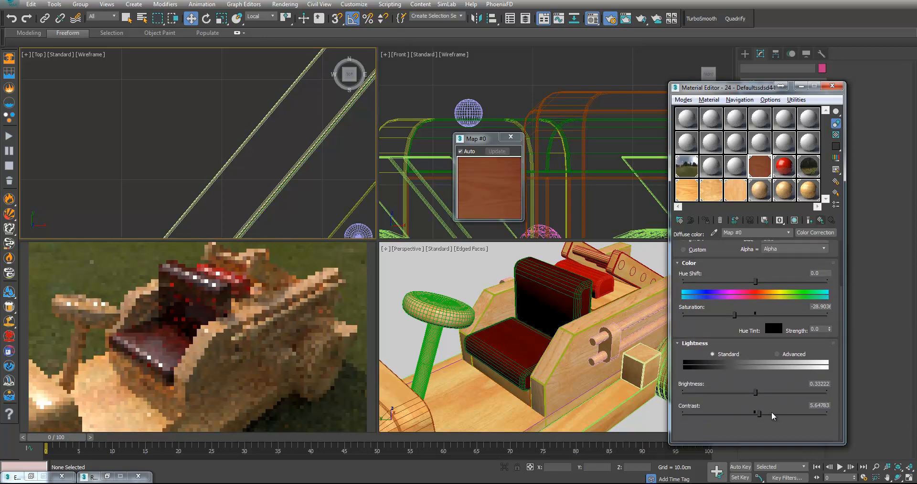
mouse_move(759, 414)
mouse_down()
mouse_move(770, 415)
mouse_move(760, 414)
mouse_up()
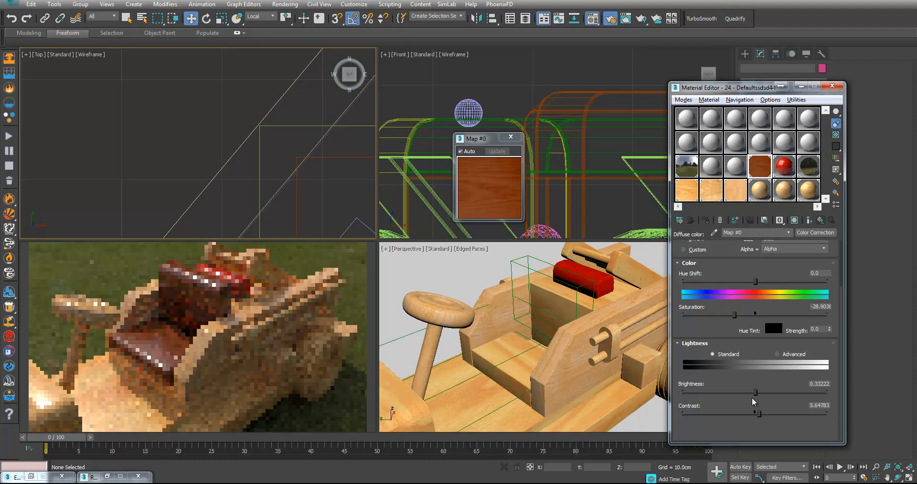
- Open the car group and select the object that combines the hood cover and the seat cushion
scroll(612, 351, down, 6)
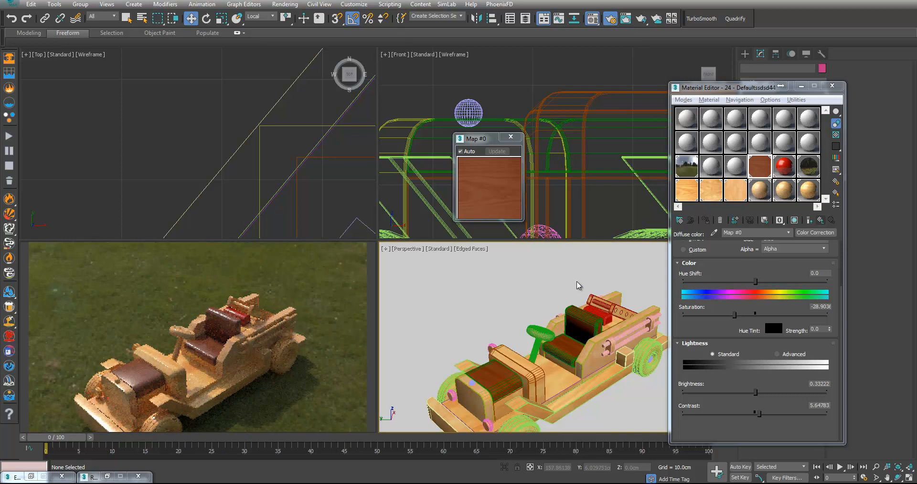
scroll(544, 352, up, 5)
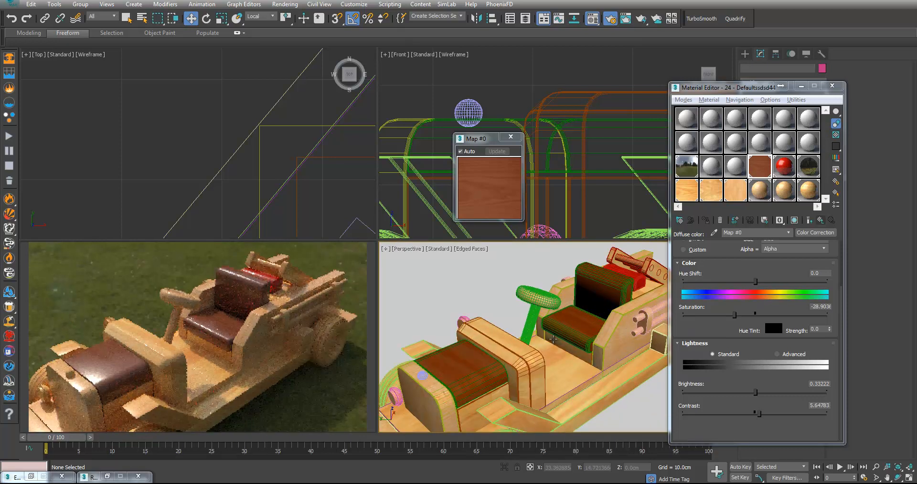
click(482, 357)
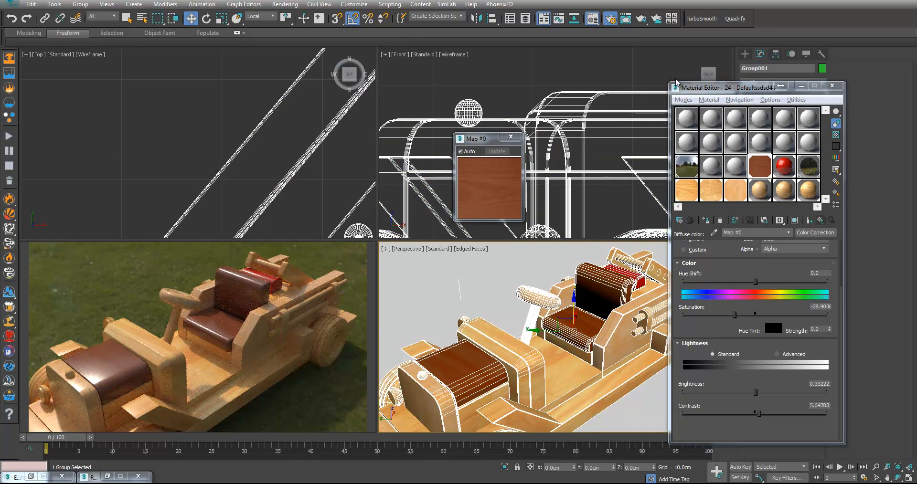
click(80, 4)
click(93, 39)
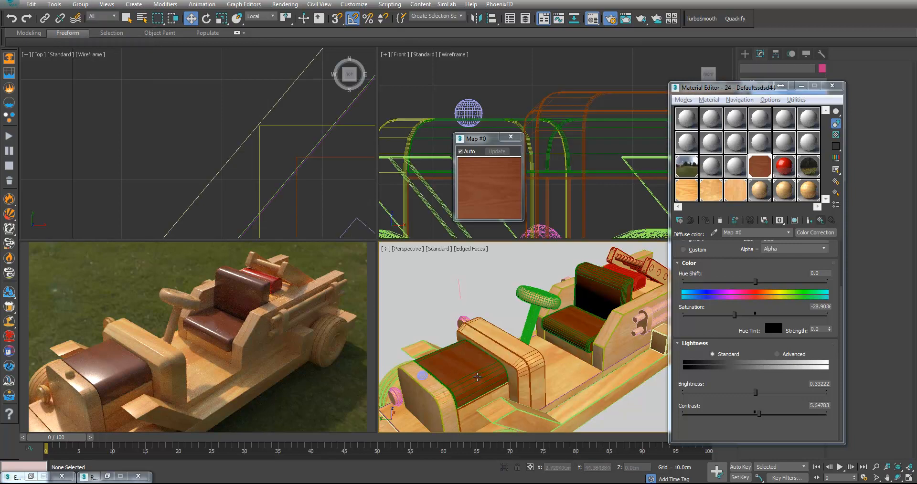
click(472, 364)
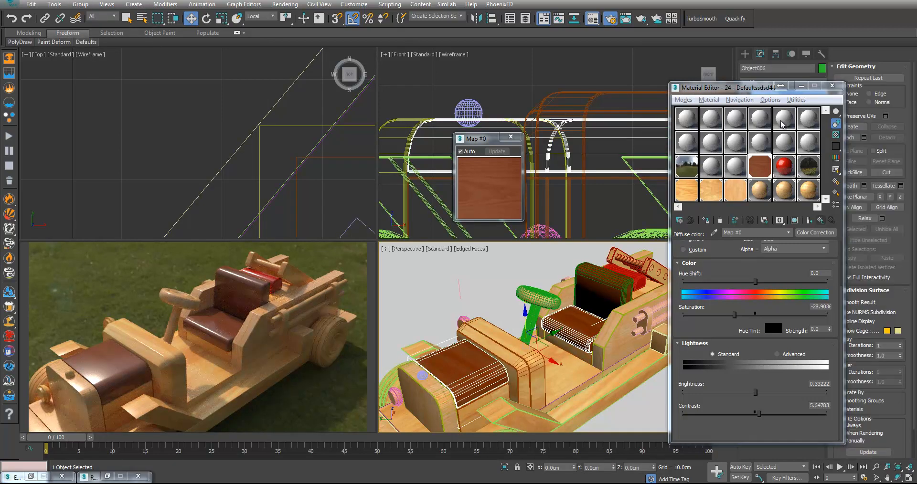
- Detach the hood cover element from the seat cushion as a separate object
click(801, 86)
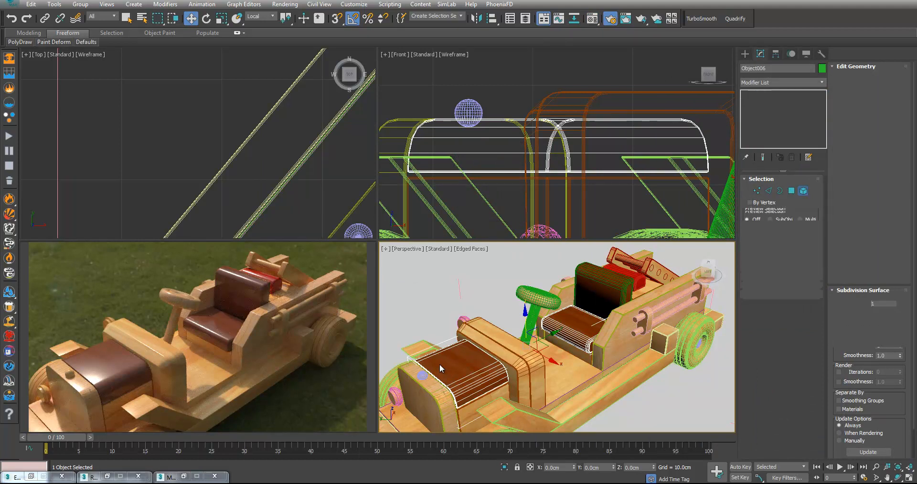
click(439, 364)
click(885, 138)
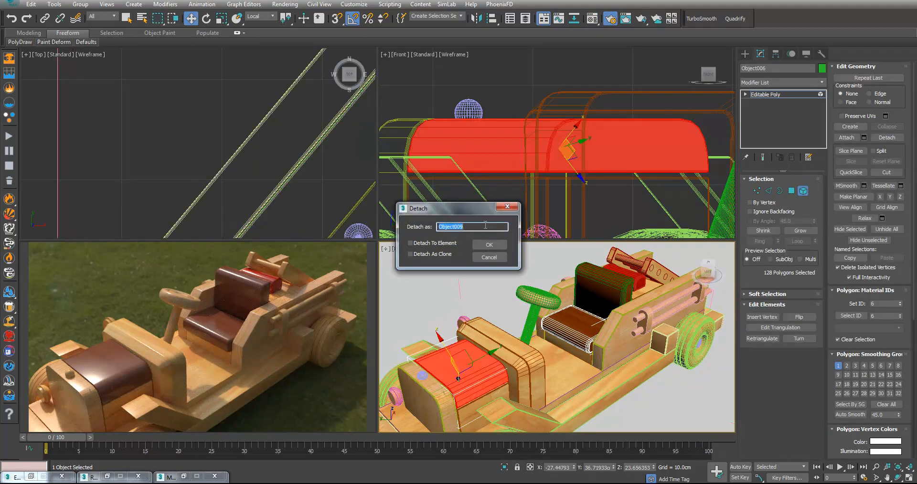
click(489, 248)
- Assign the light wood material to the detached hood cover
click(526, 84)
click(626, 19)
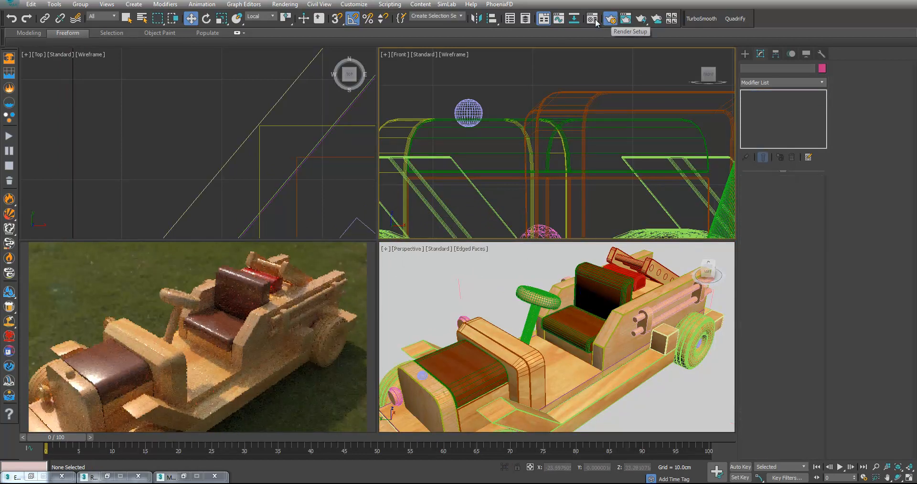
drag(756, 194, 486, 370)
drag(814, 190, 481, 371)
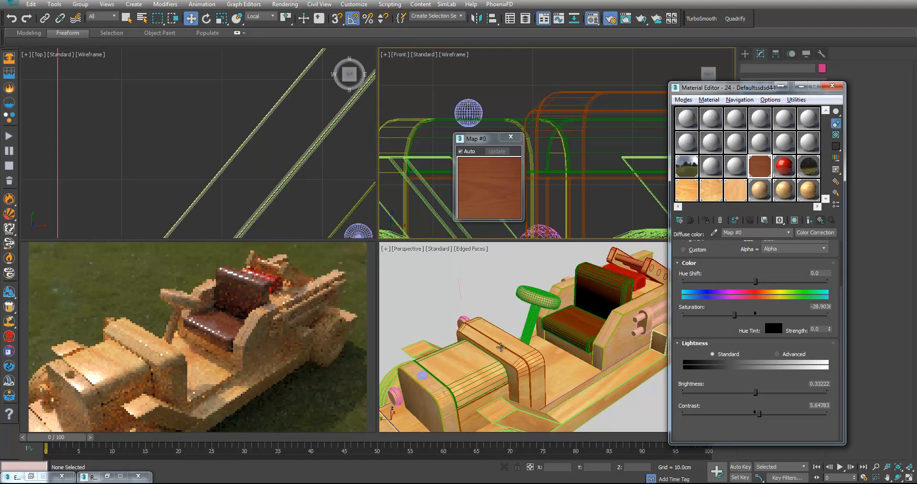
- Close the car group and inspect the materials on both sides of the whole car
scroll(560, 349, down, 4)
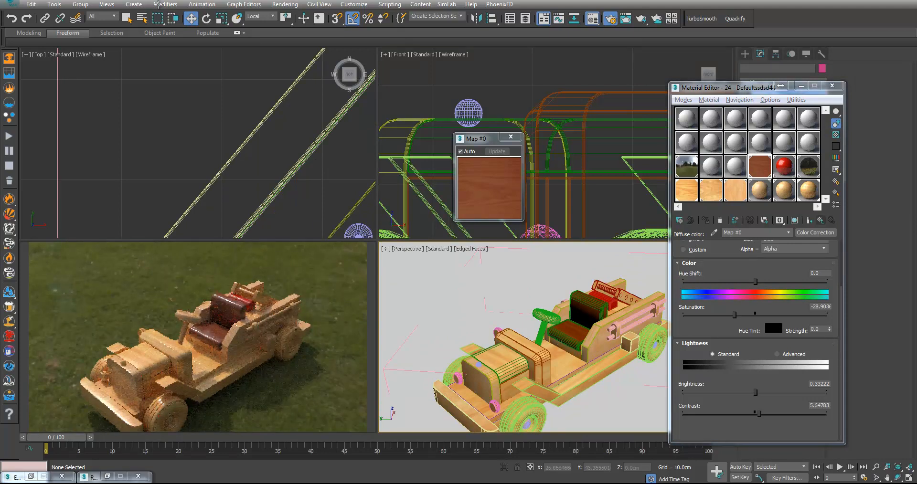
click(80, 4)
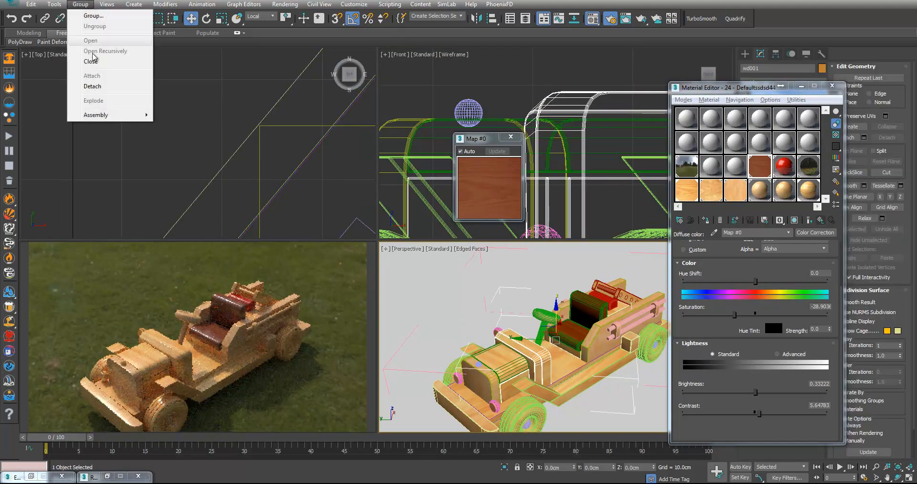
click(86, 62)
alt+middle_drag(535, 353, 542, 322)
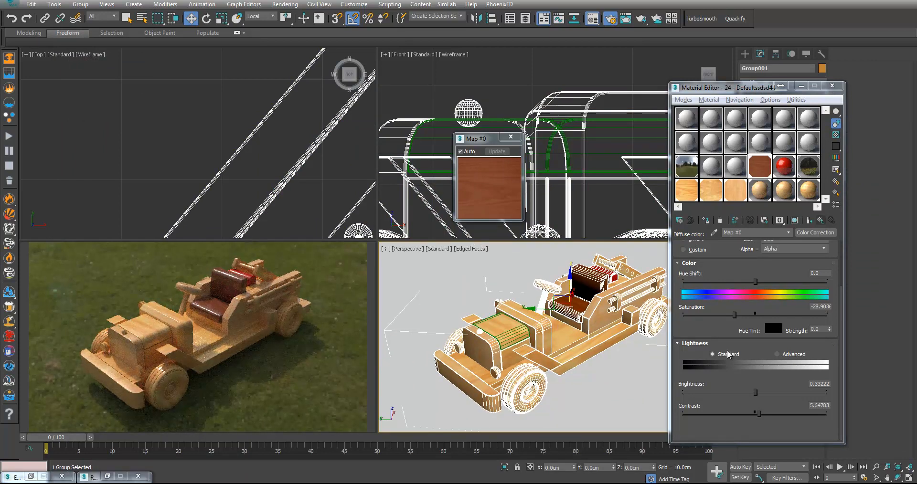
alt+middle_drag(588, 353, 569, 329)
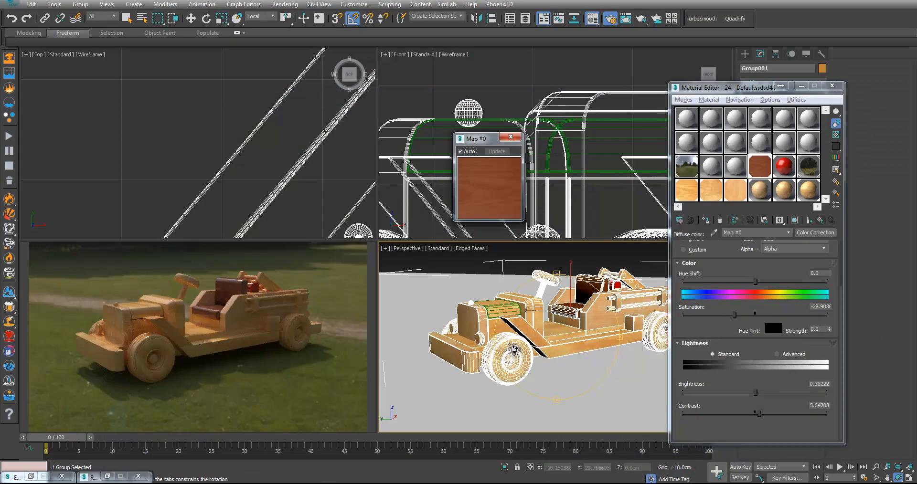
scroll(514, 349, up, 3)
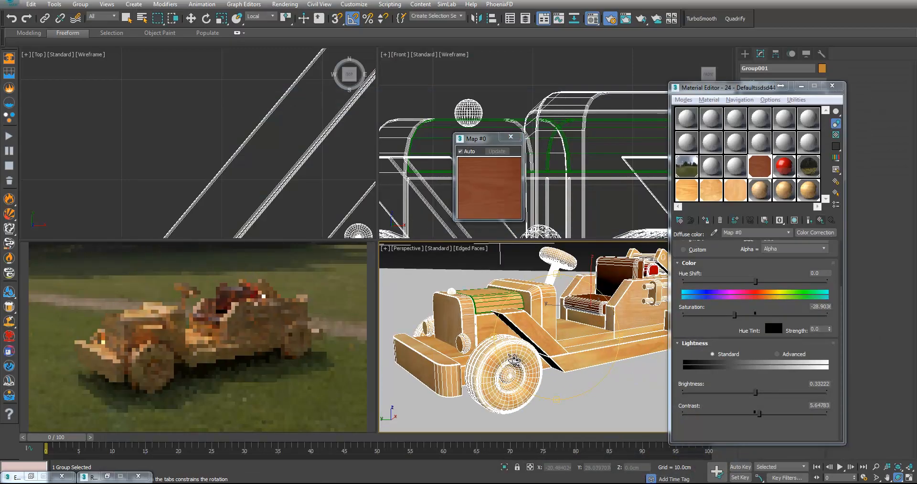
alt+middle_drag(548, 351, 587, 354)
- Load 01_brasschaat_park_bushes.hdr with the default HDRI load settings into the environment bitmap map
click(688, 166)
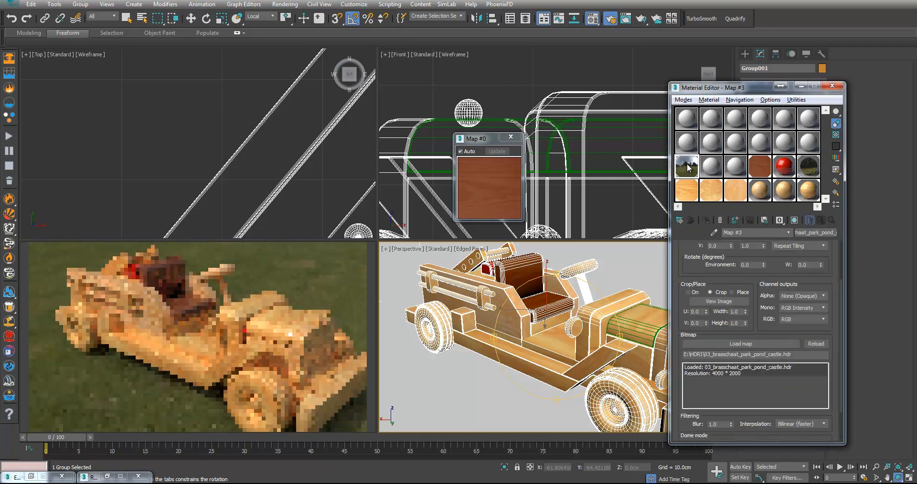
click(759, 344)
click(136, 66)
double_click(136, 66)
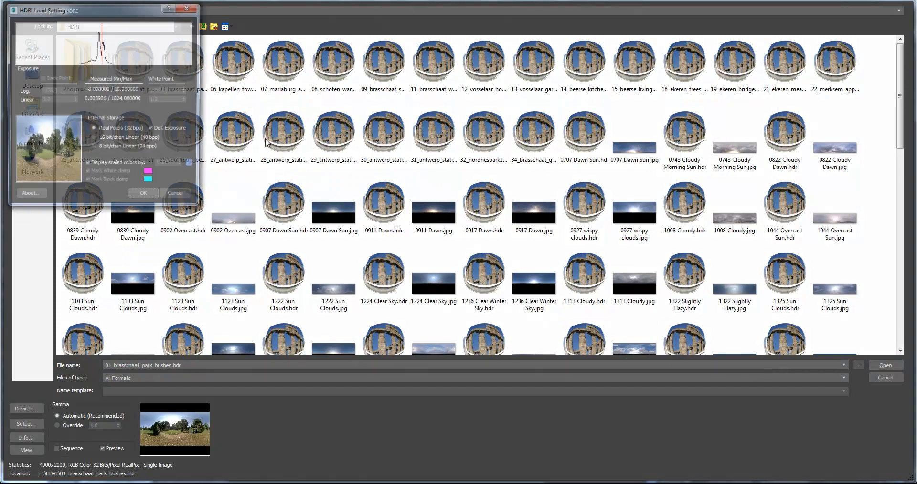
click(147, 196)
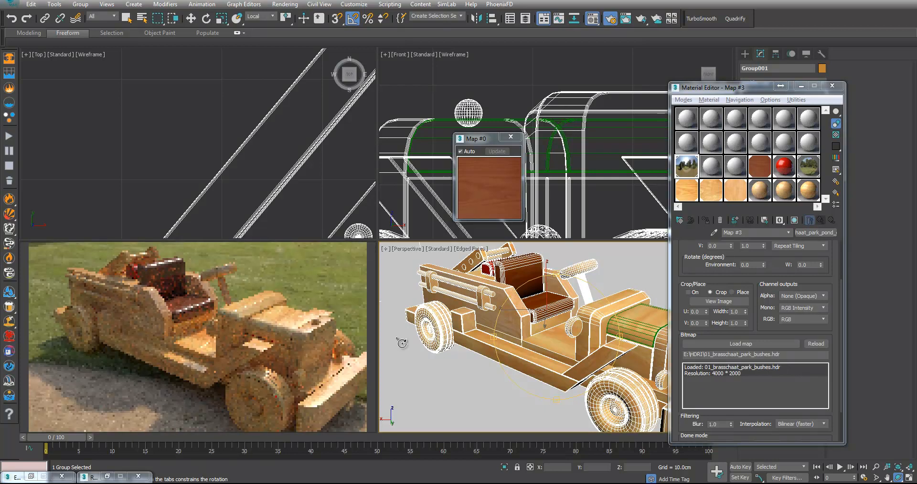
- Inspect the whole car from the front, side and rear in the render with the new environment
scroll(555, 359, down, 3)
middle_drag(556, 359, 537, 352)
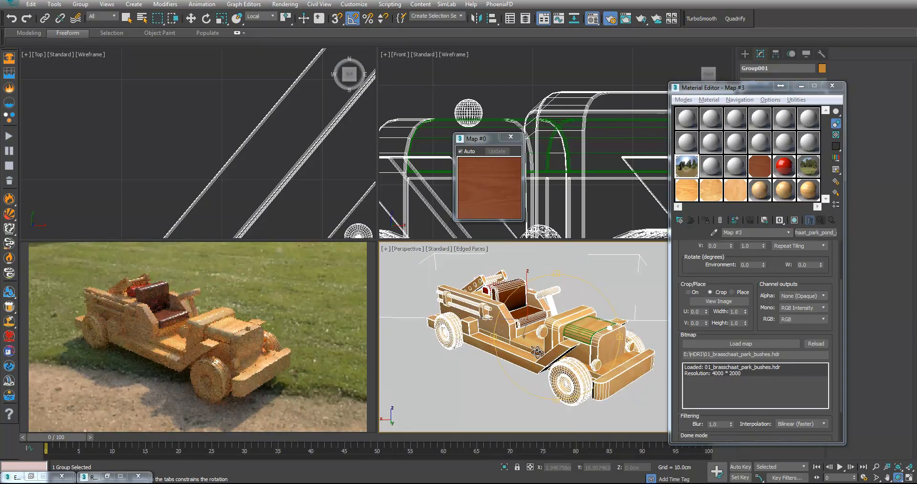
alt+middle_drag(537, 352, 534, 344)
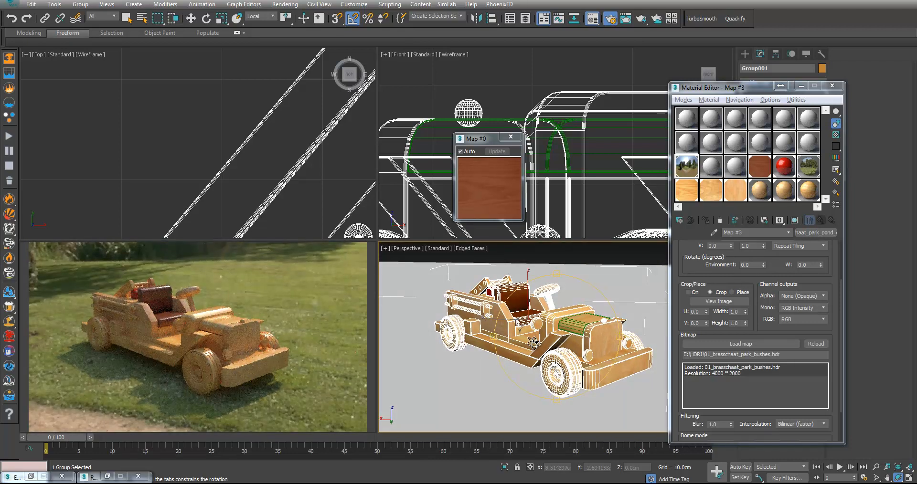
mouse_move(539, 343)
alt+middle_down()
mouse_move(550, 343)
mouse_move(518, 347)
mouse_move(532, 343)
mouse_move(531, 334)
alt+middle_up()
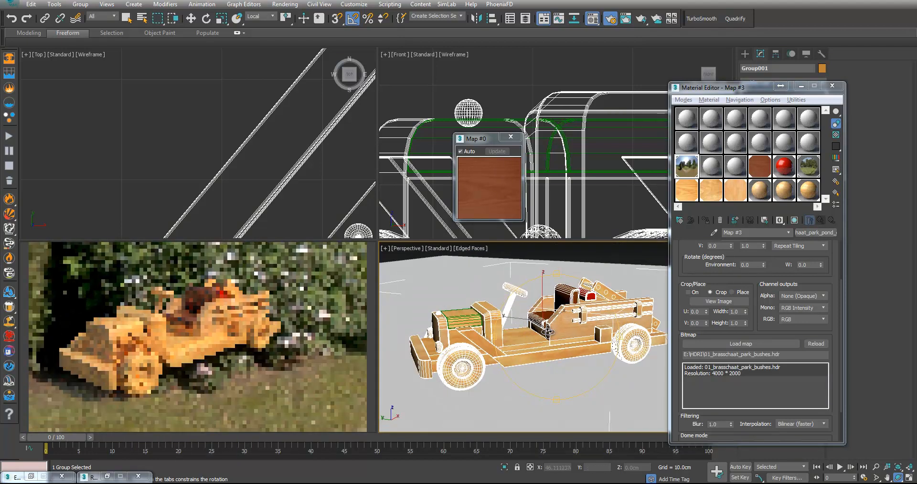
drag(575, 336, 538, 342)
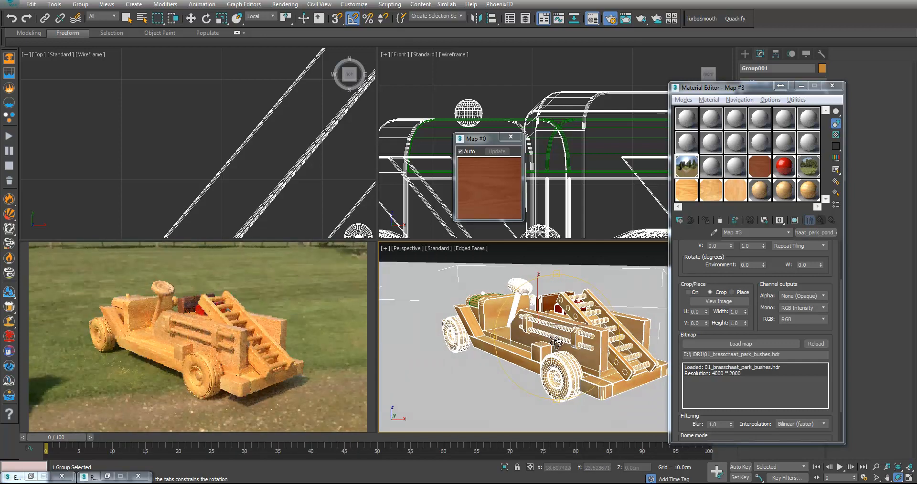
drag(593, 341, 549, 343)
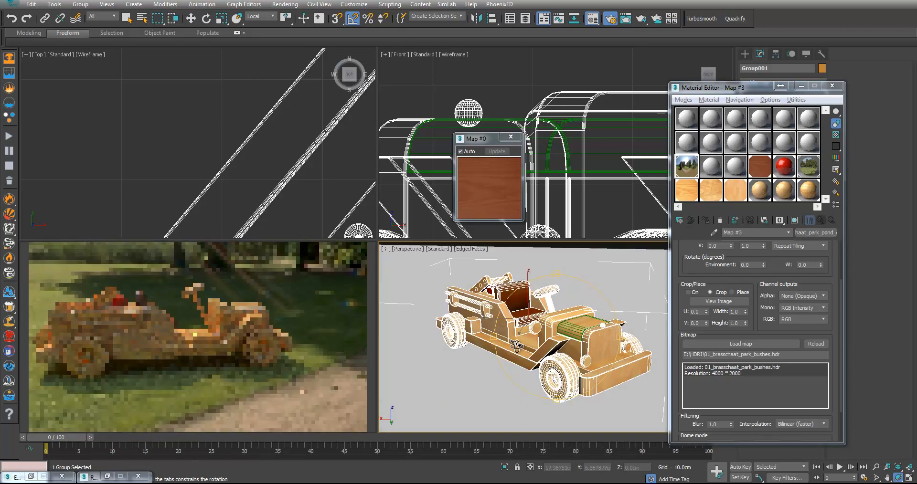
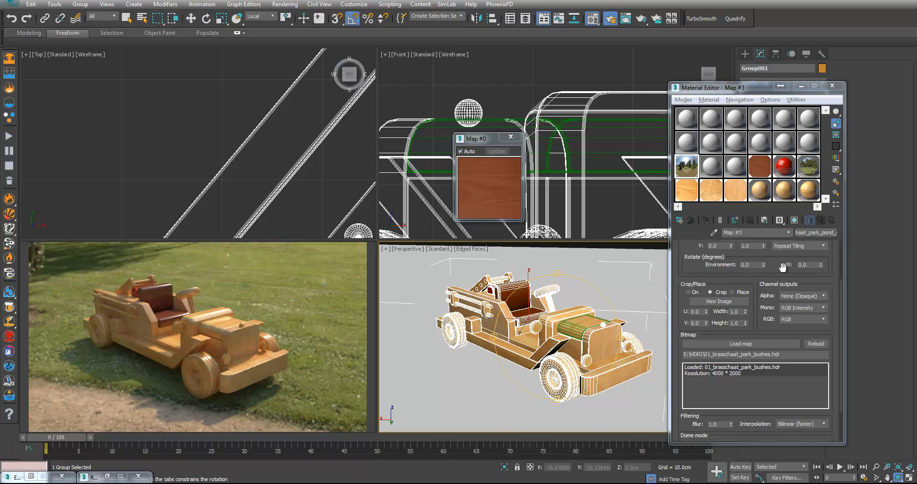
- Convert the last light wood material to a CoronaLayeredMtl, keeping the old material as its base sub-material
click(804, 194)
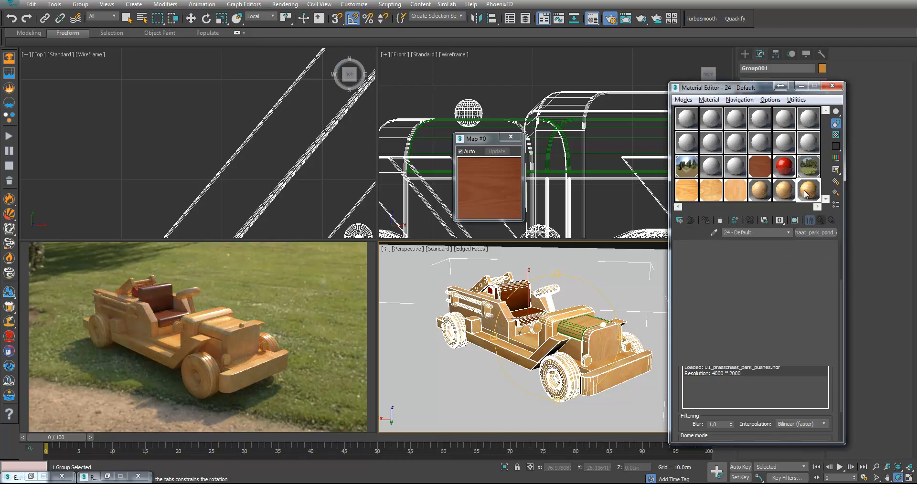
click(813, 233)
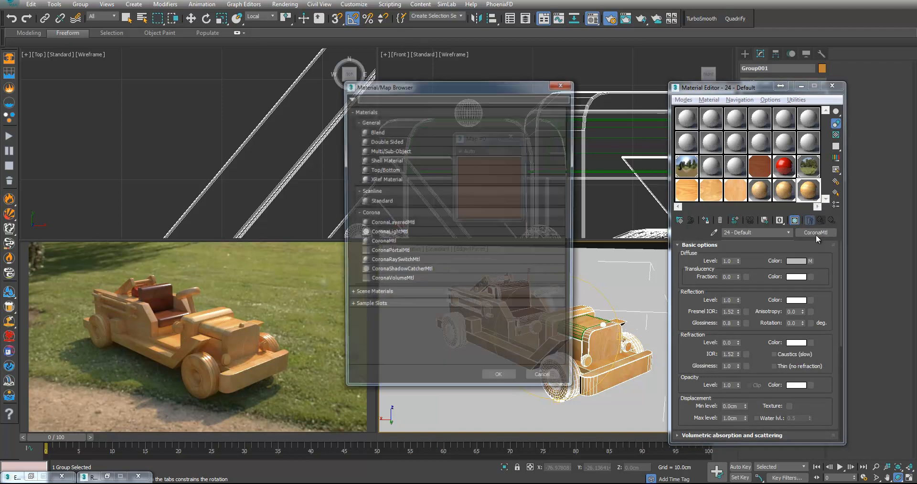
click(395, 224)
double_click(398, 225)
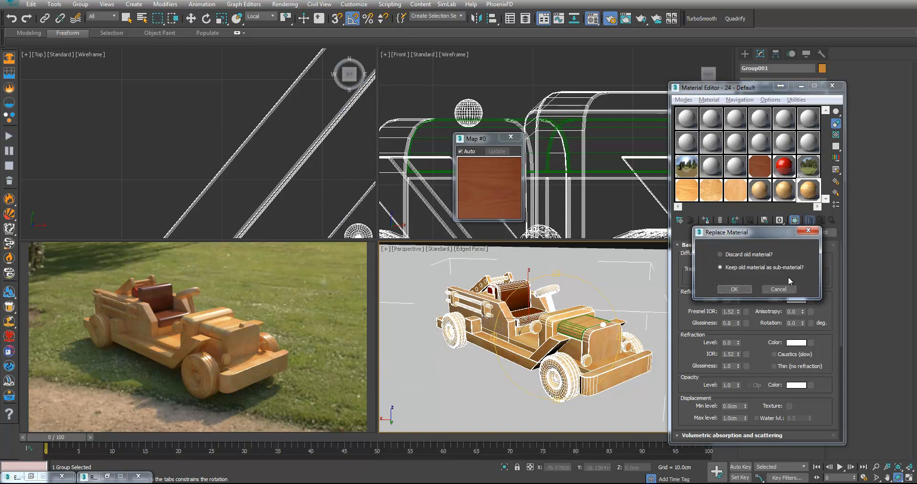
click(747, 288)
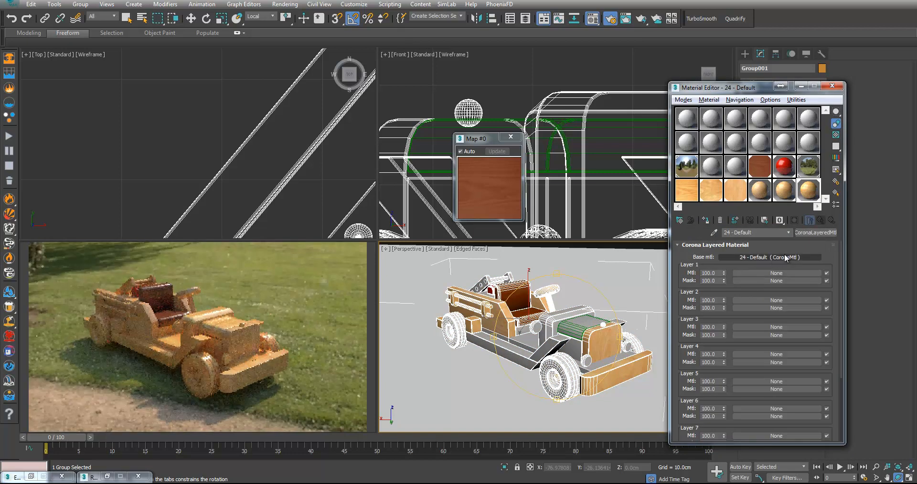
- Add a CoronaMtl as the layer 1 material and give it a dark grey diffuse colour of value 25
click(769, 273)
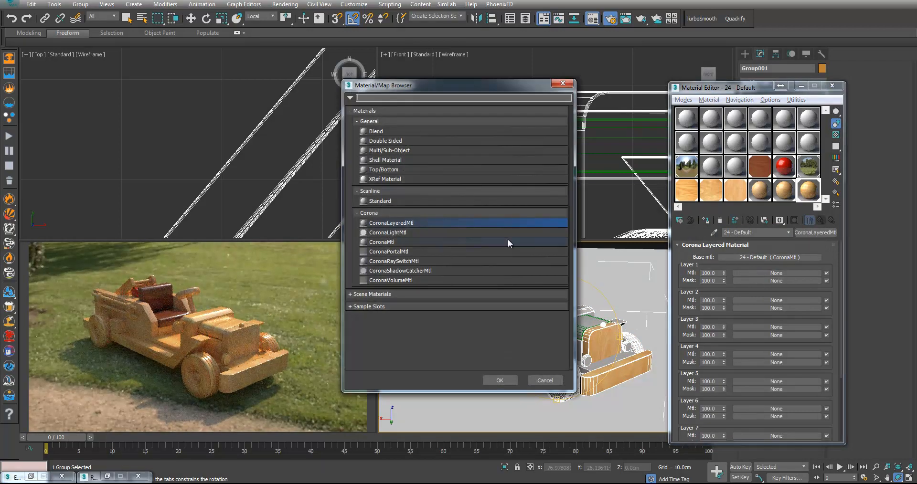
double_click(404, 239)
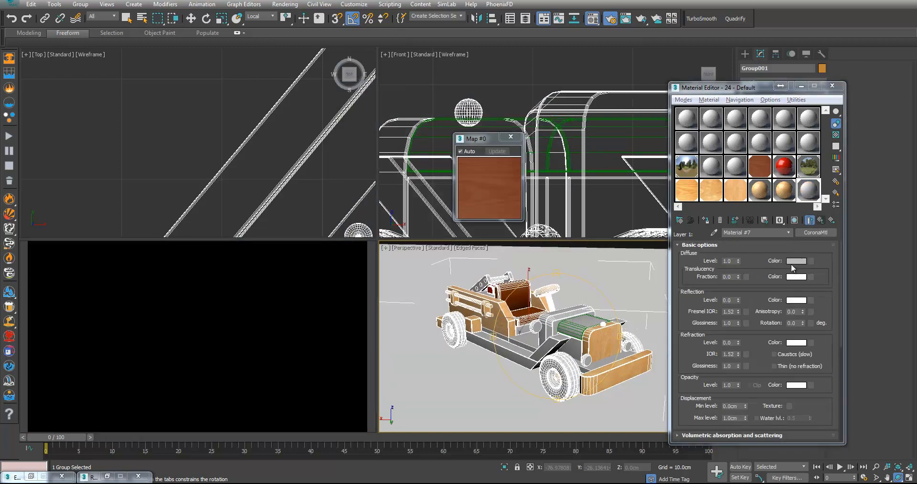
click(796, 261)
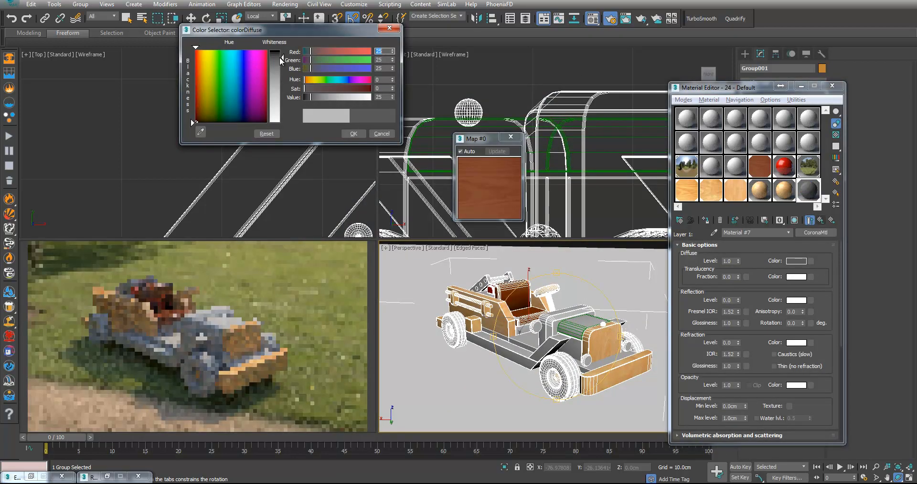
click(353, 134)
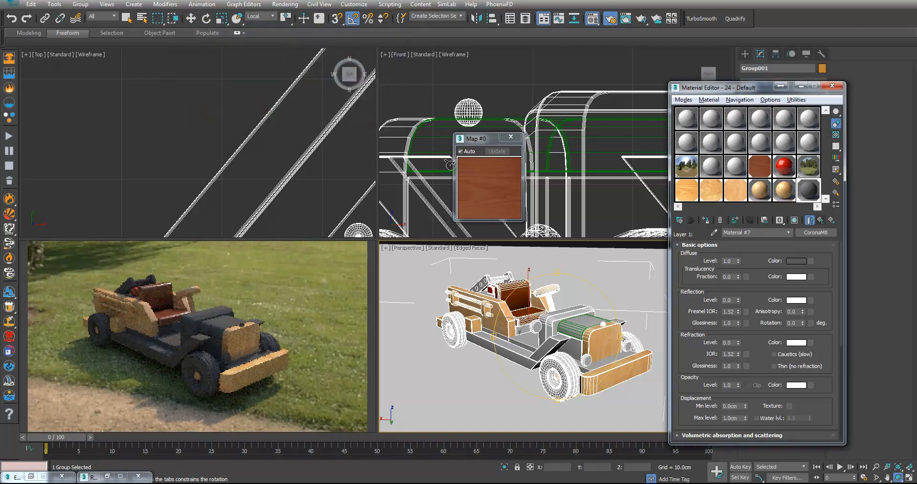
- Set the layer 1 material's diffuse colour to dark green with red 18, green 31 and blue 10
click(796, 260)
click(218, 107)
mouse_move(218, 106)
mouse_down()
mouse_move(225, 116)
mouse_move(218, 104)
mouse_up()
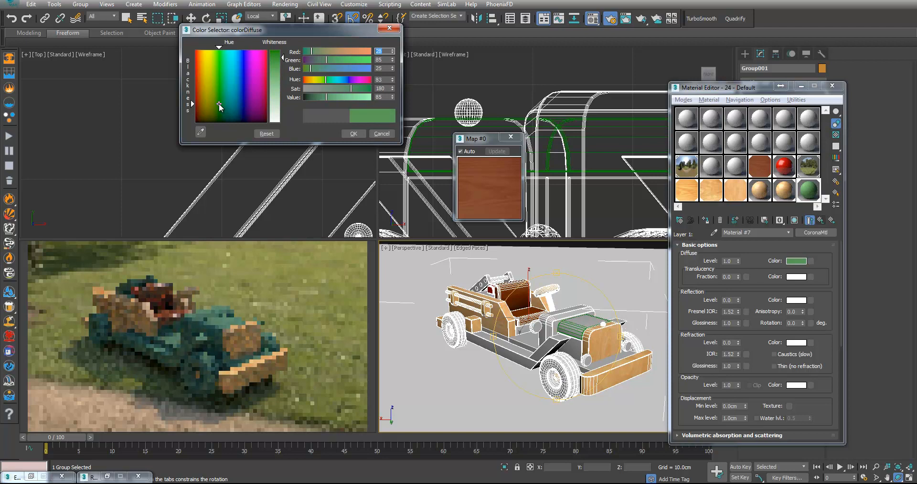
drag(324, 98, 312, 97)
click(215, 117)
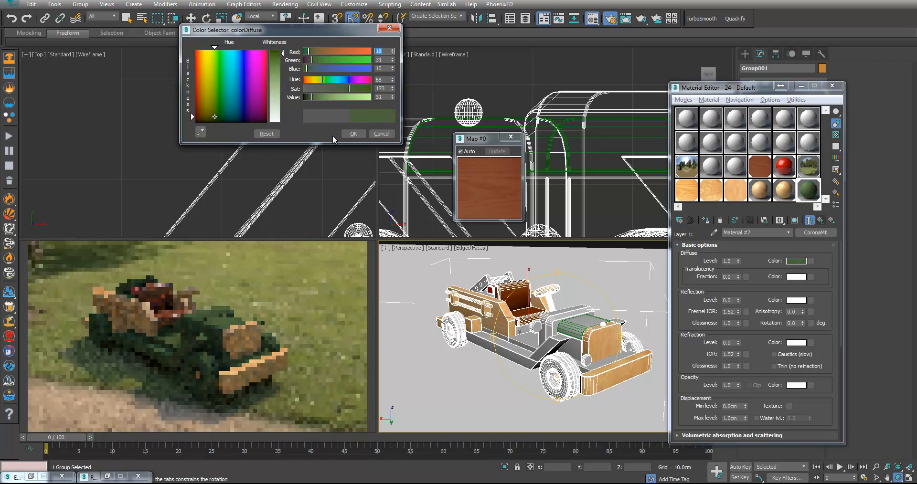
click(353, 134)
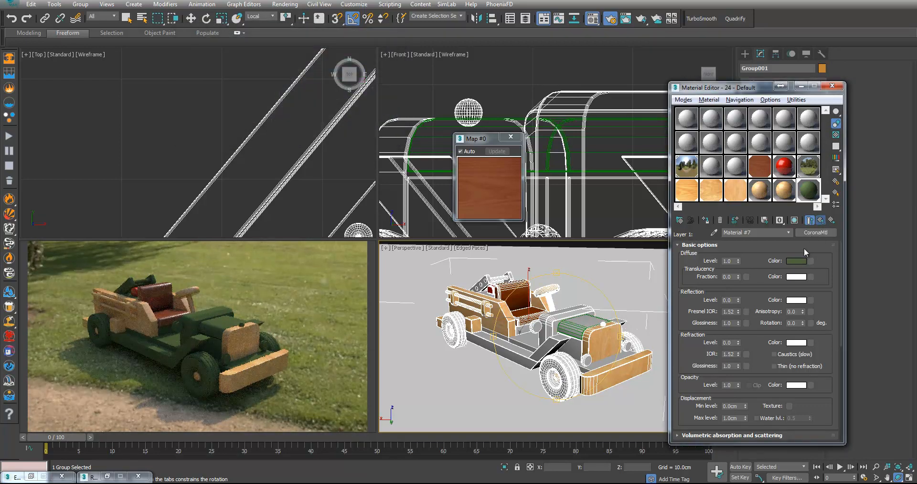
- Assign a CoronaAO map as the mask of layer 1 in the layered material
click(766, 282)
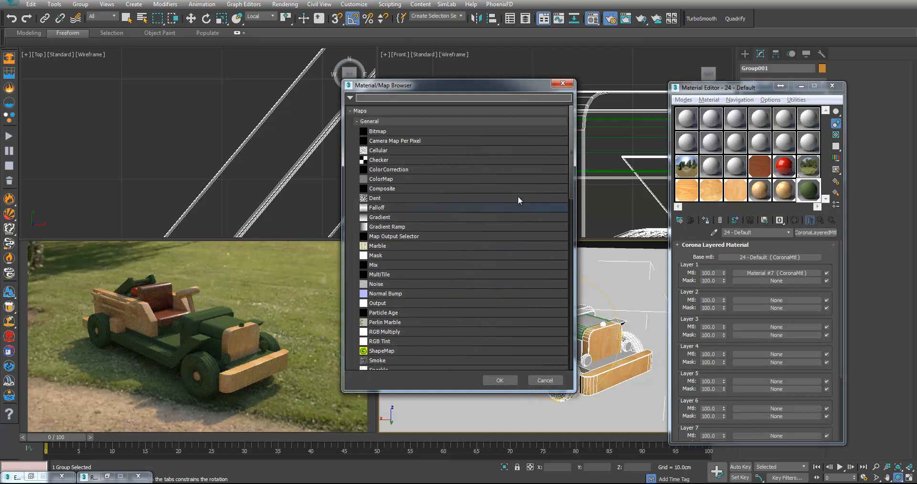
drag(568, 173, 575, 319)
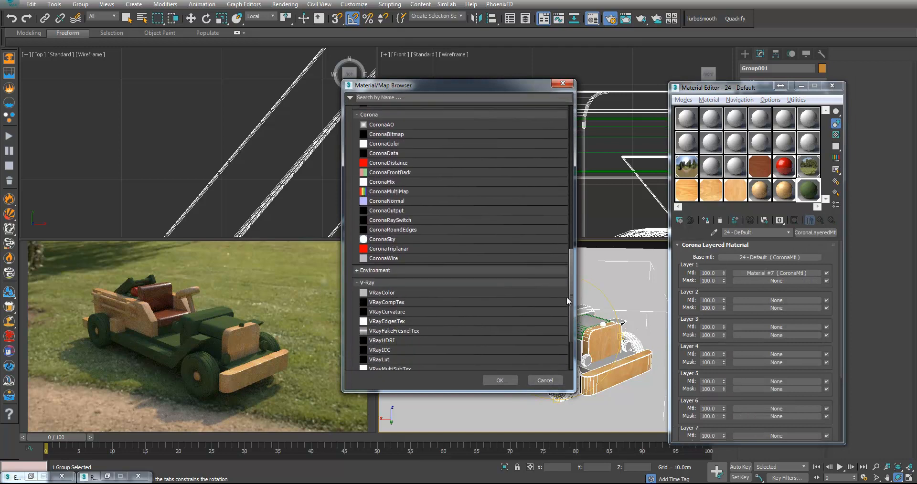
double_click(406, 126)
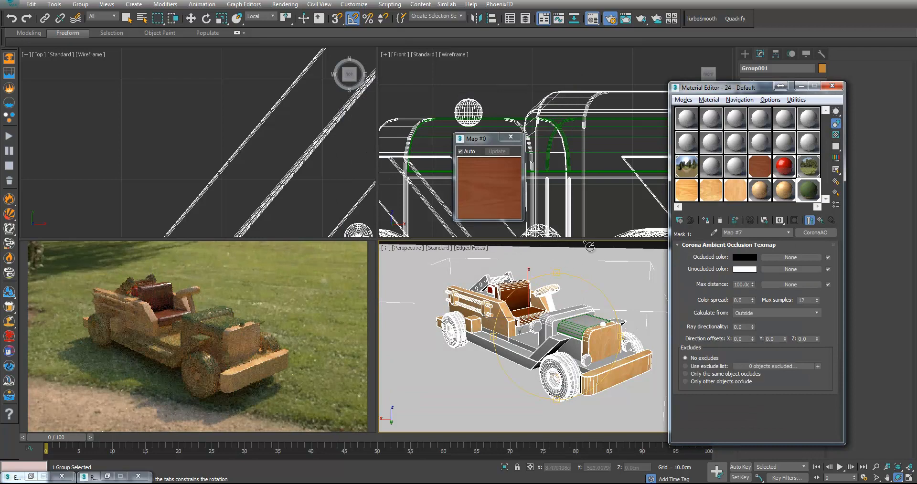
- Try a 20 cm max distance for the ambient occlusion mask and settle on 10 cm
click(744, 284)
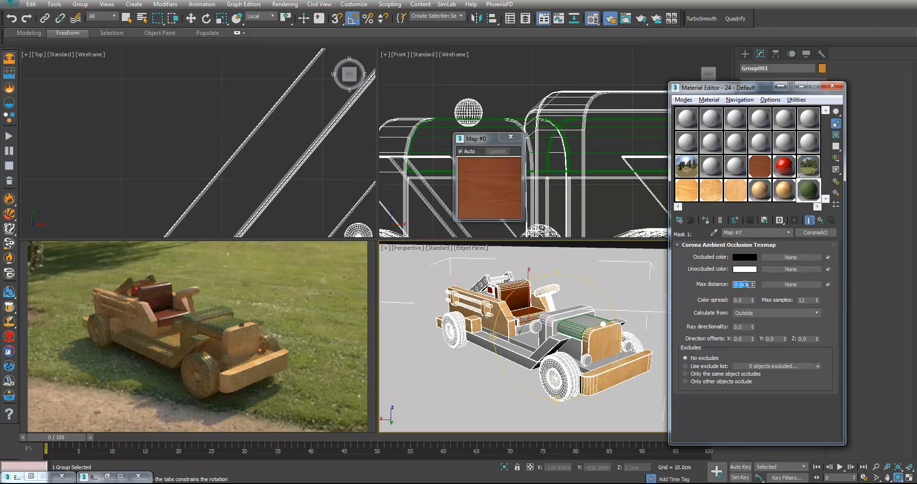
text(20)
key(Return)
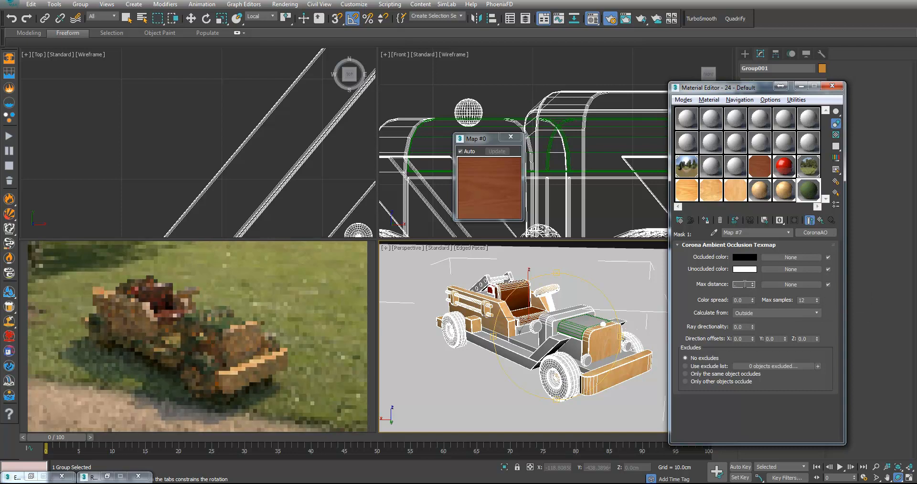
text(0)
key(Return)
text(10)
key(Return)
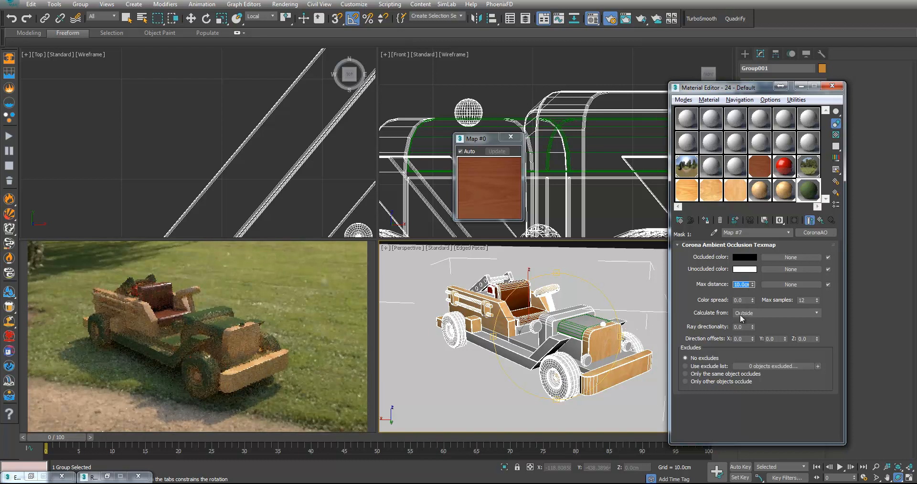
- Swap the mask's occluded and unoccluded colours and set its color spread to 0.2
drag(750, 259, 745, 270)
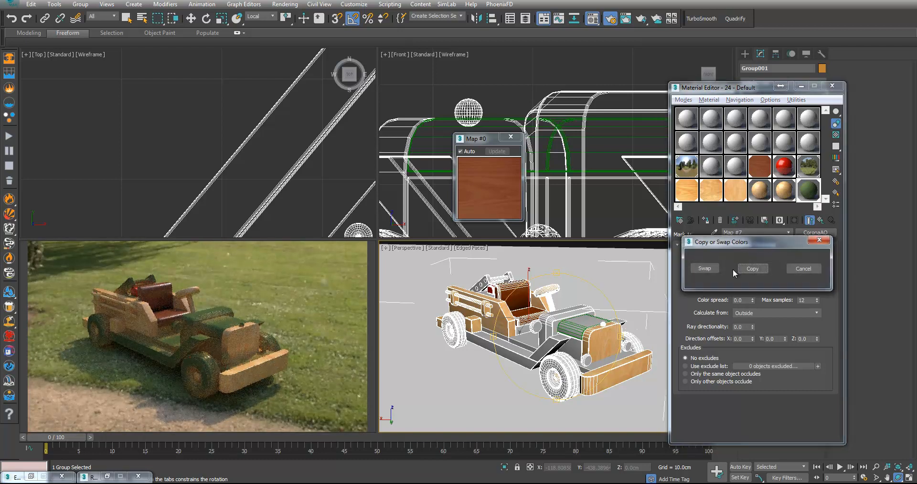
click(703, 273)
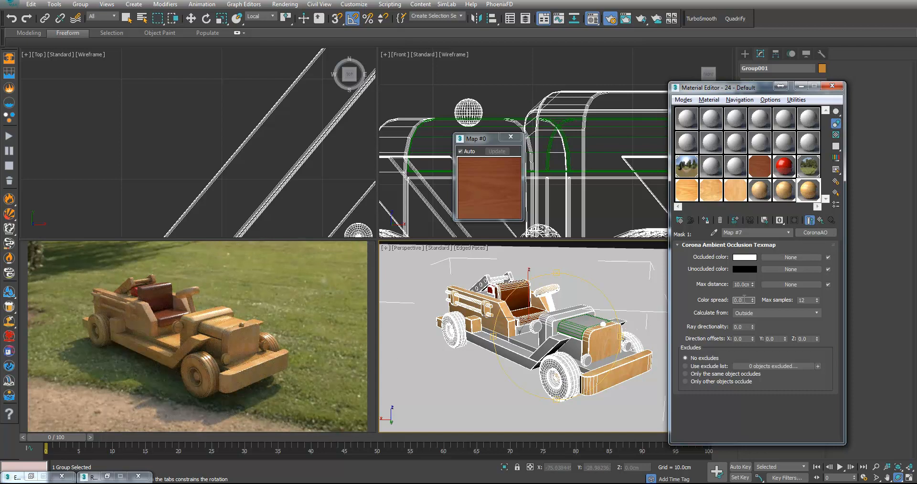
key(Return)
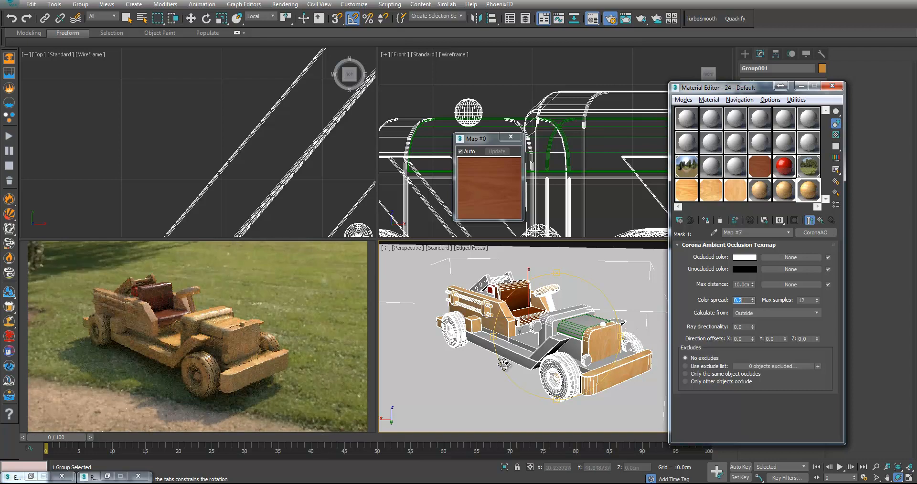
scroll(554, 354, up, 6)
alt+middle_drag(537, 352, 518, 356)
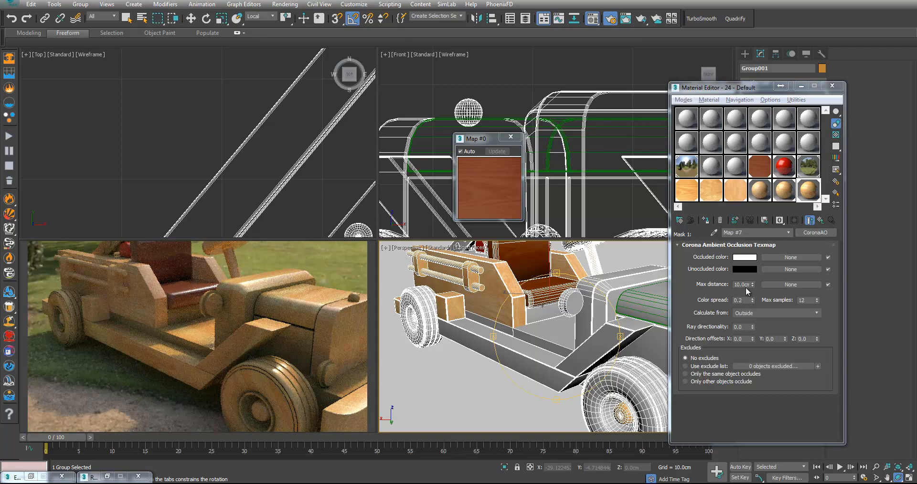
- Wrap the CoronaAO mask in an Output map, keeping it as sub-map, and enable the Output map's color map curve
click(810, 220)
click(803, 232)
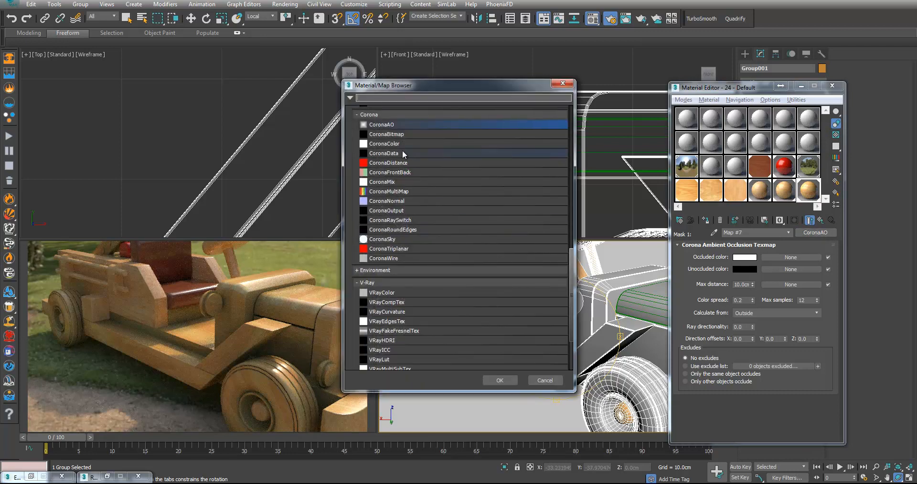
scroll(434, 284, up, 6)
scroll(436, 247, up, 2)
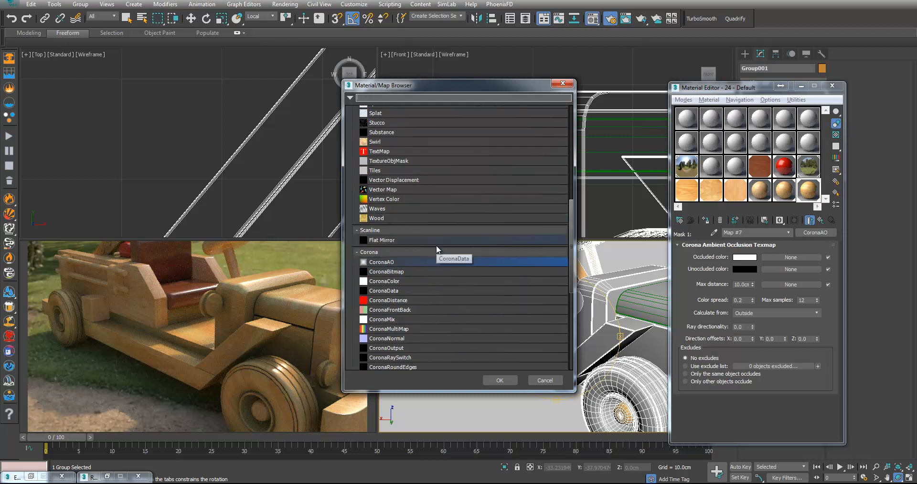
scroll(433, 265, up, 4)
double_click(409, 209)
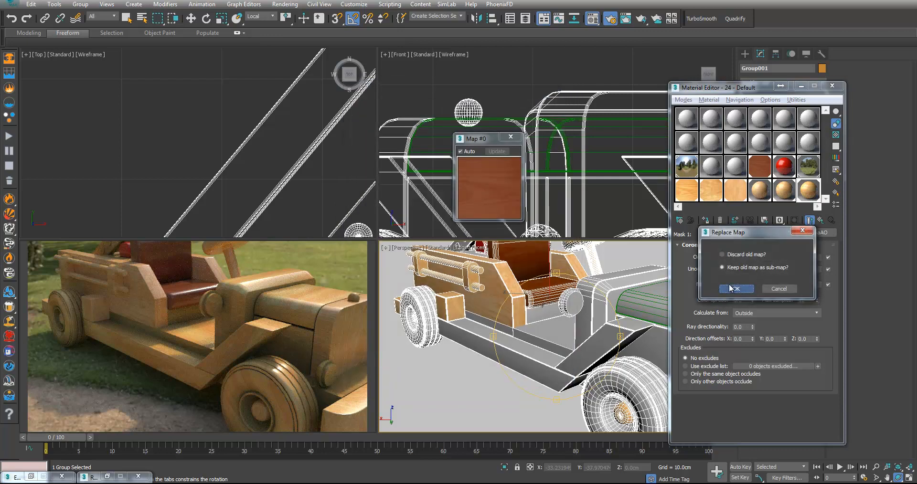
click(731, 288)
click(724, 337)
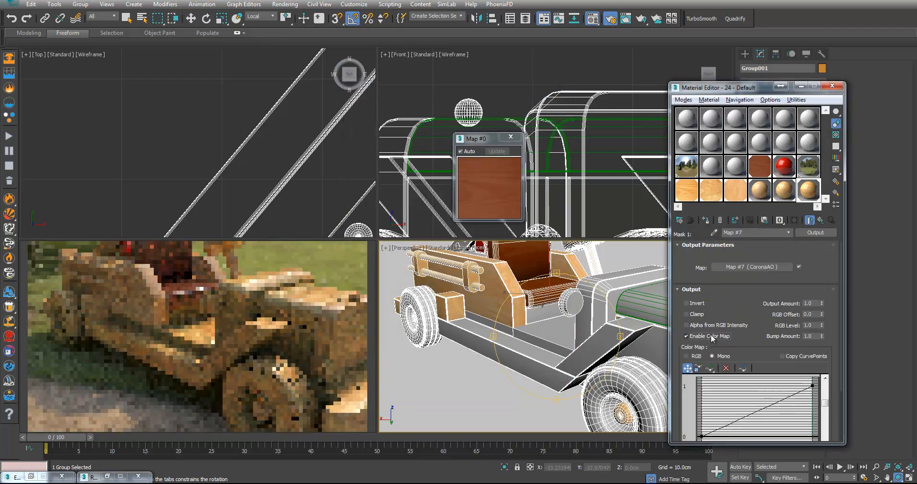
scroll(747, 343, down, 3)
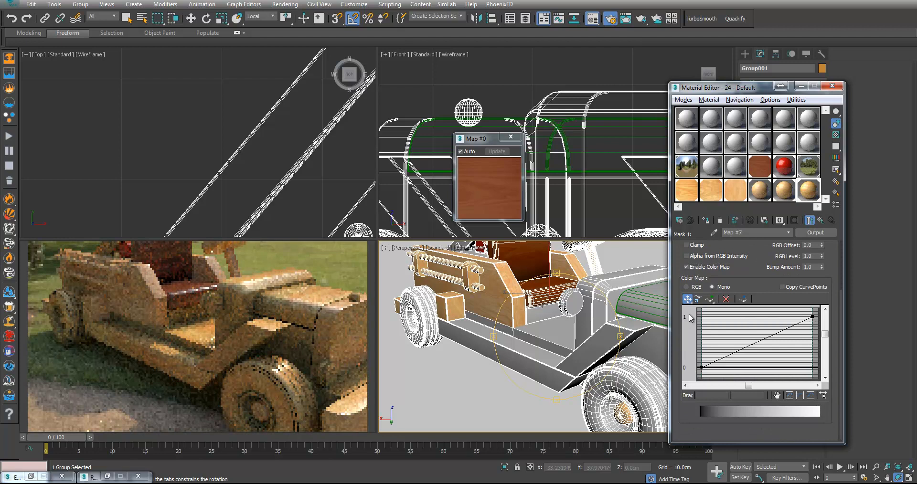
- Convert the Output map's upper color curve point to Bezier-Corner and bend the curve into an S-shape to strengthen the mask contrast
right_click(812, 315)
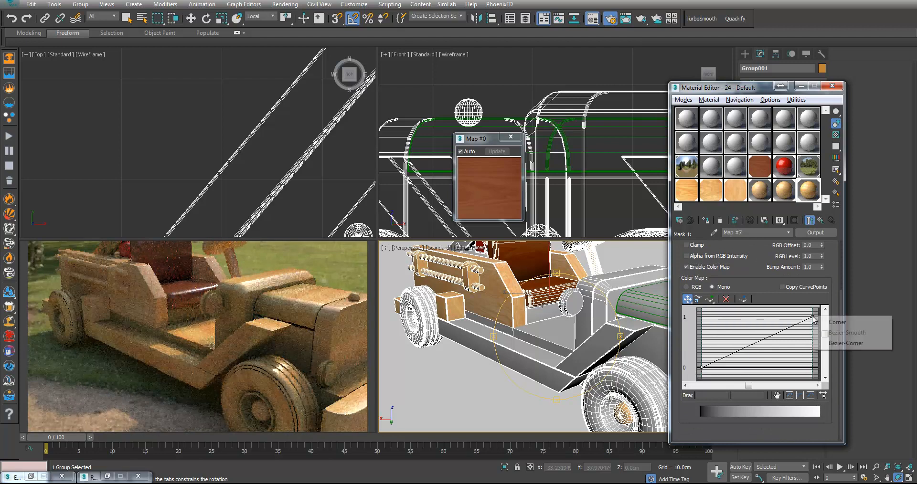
click(818, 347)
drag(785, 330, 748, 315)
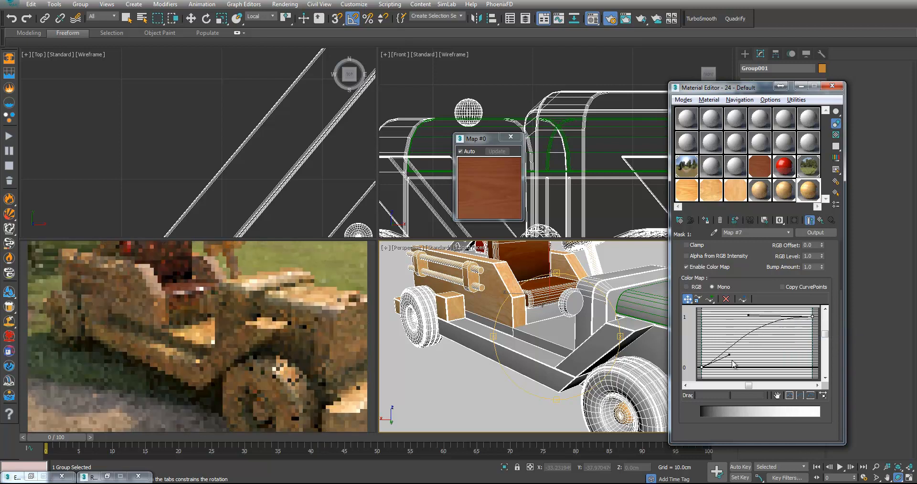
drag(729, 356, 775, 369)
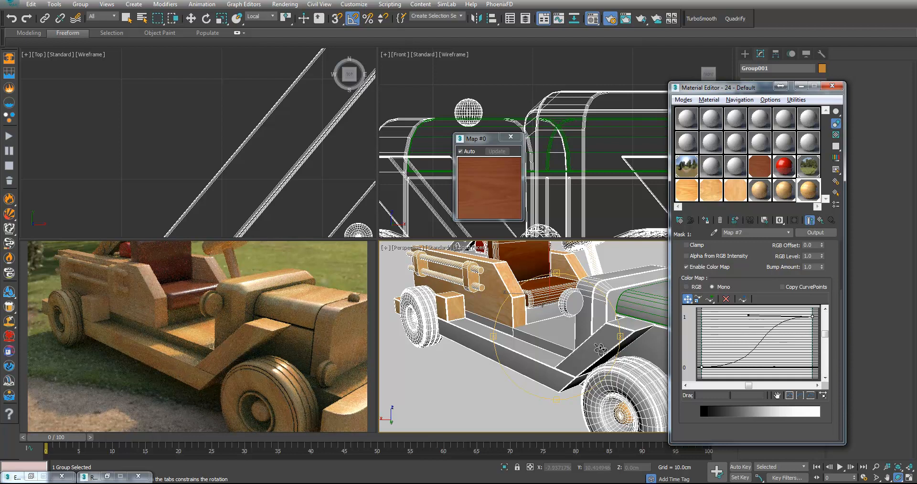
- Change the diffuse color of the layer 1 dirt material to dark brown, RGB 27, 13, 10
drag(611, 347, 552, 349)
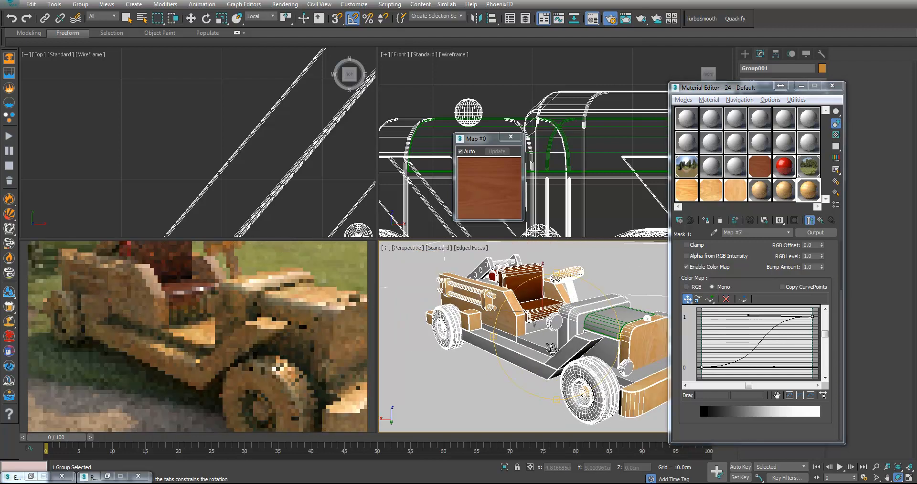
scroll(551, 349, down, 3)
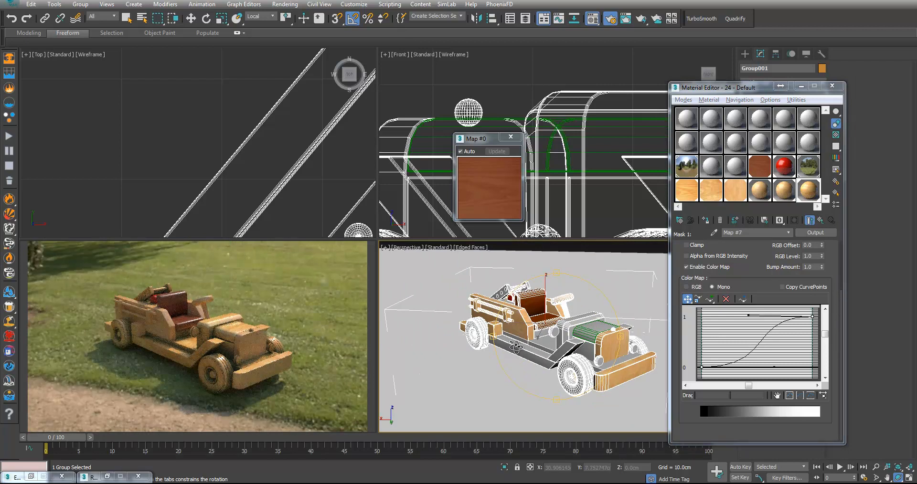
drag(527, 345, 543, 354)
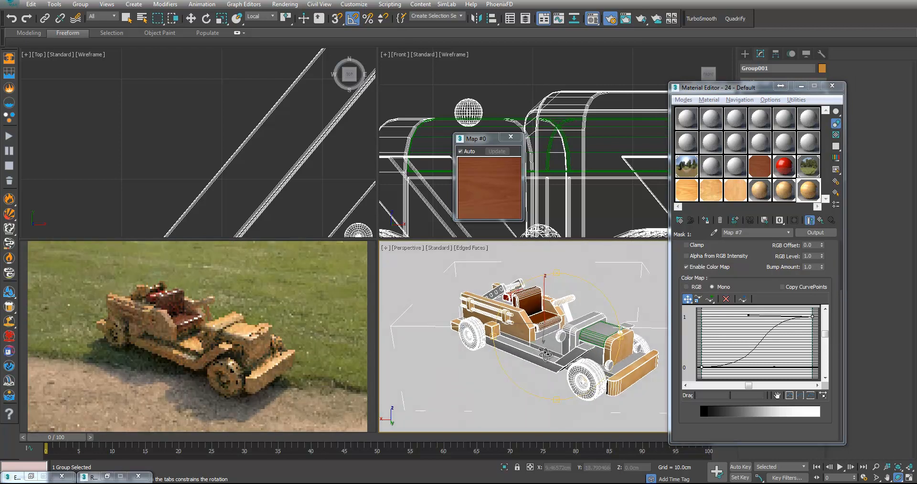
scroll(561, 364, up, 3)
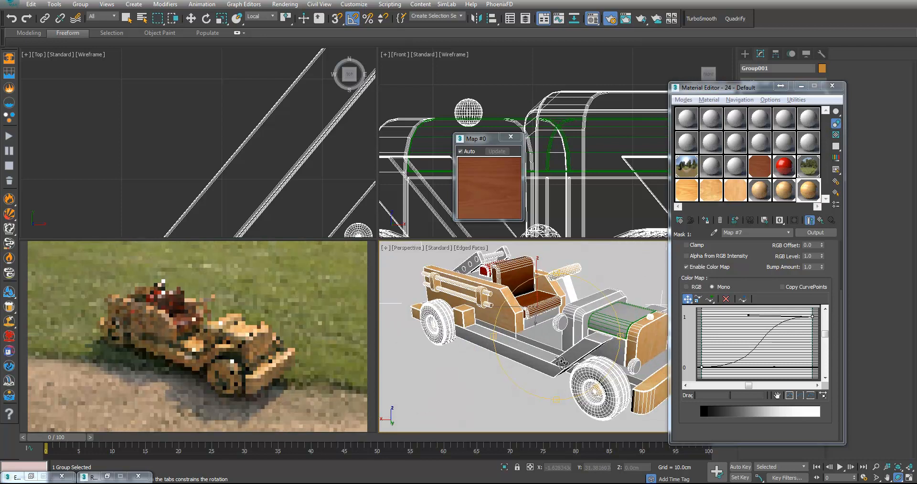
click(821, 221)
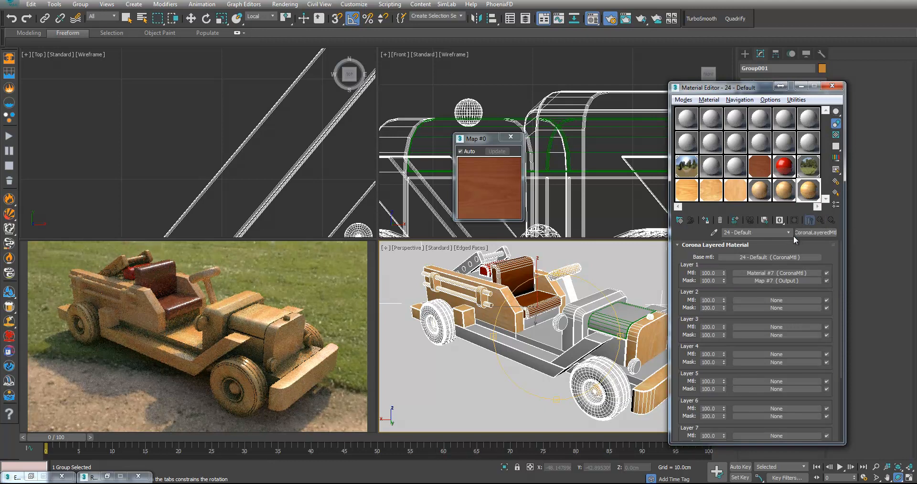
click(766, 274)
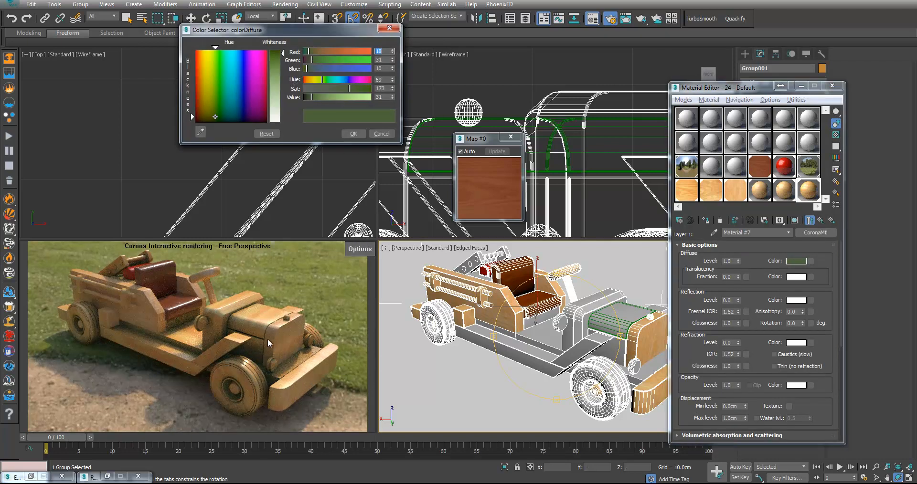
click(202, 116)
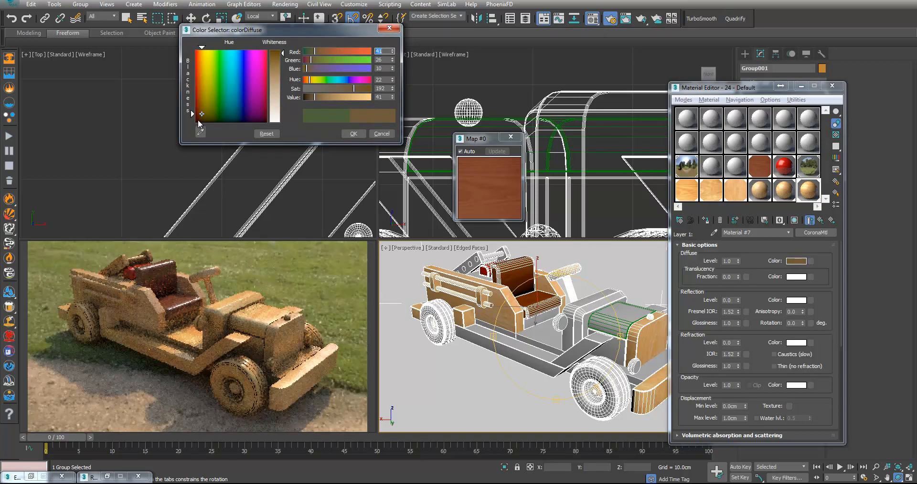
click(197, 117)
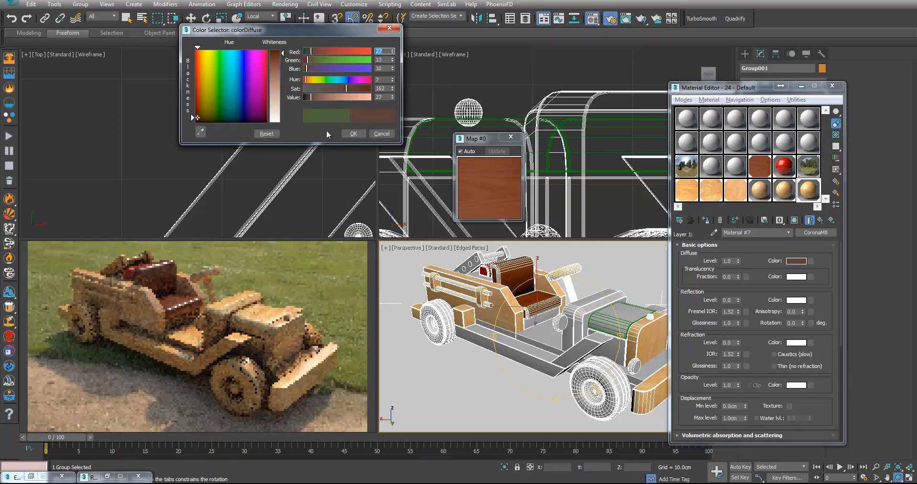
click(354, 135)
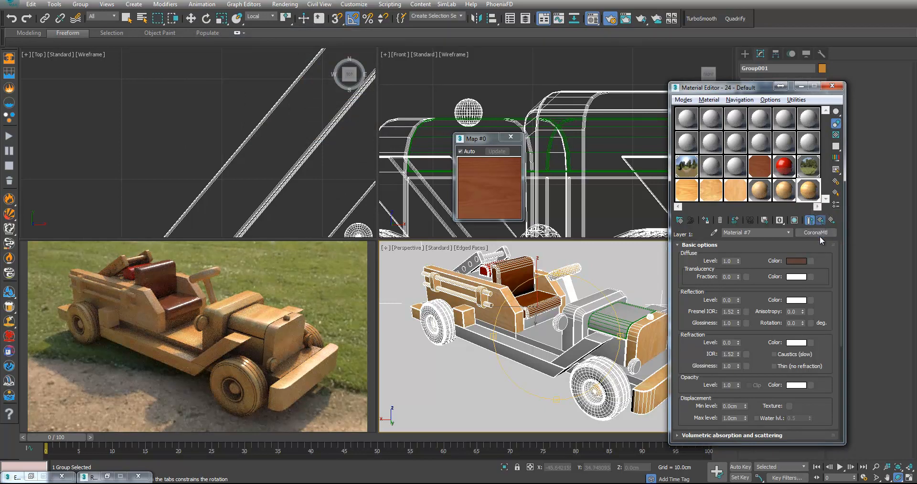
- Place instances of the layer 1 dirt material and its Output mask map in two empty material sample slots
click(820, 220)
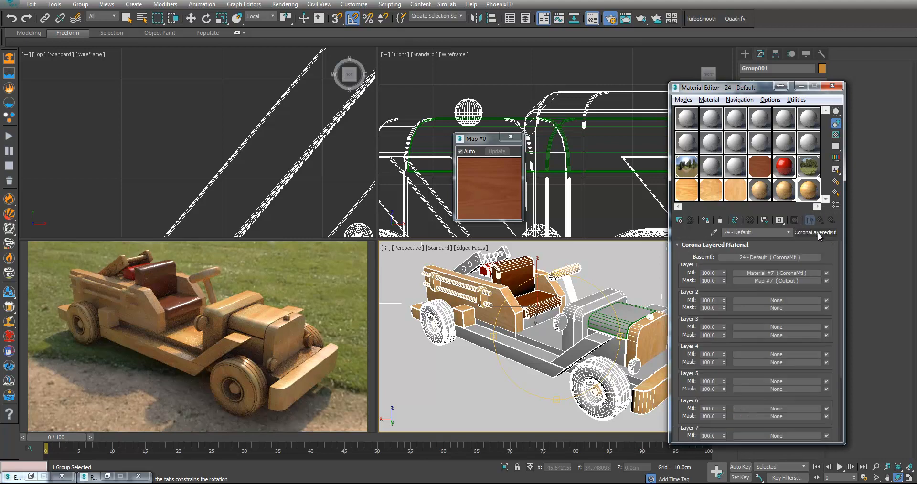
drag(774, 273, 783, 143)
click(735, 265)
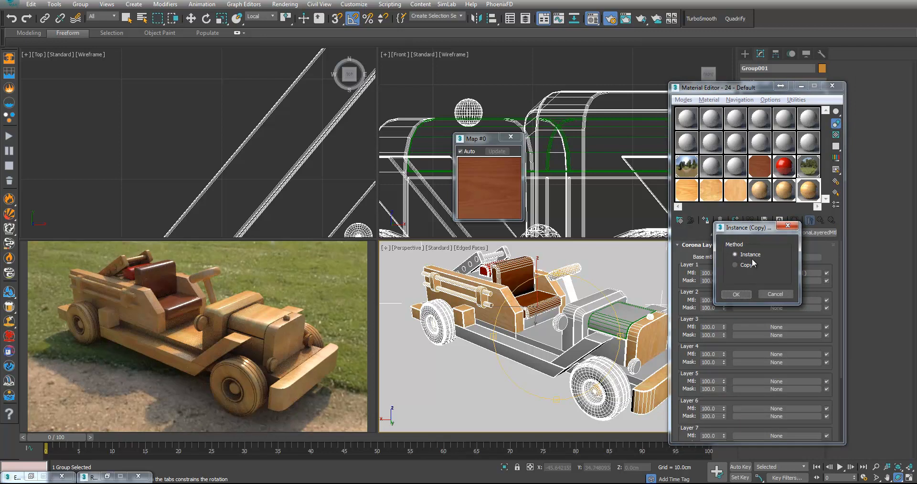
click(736, 294)
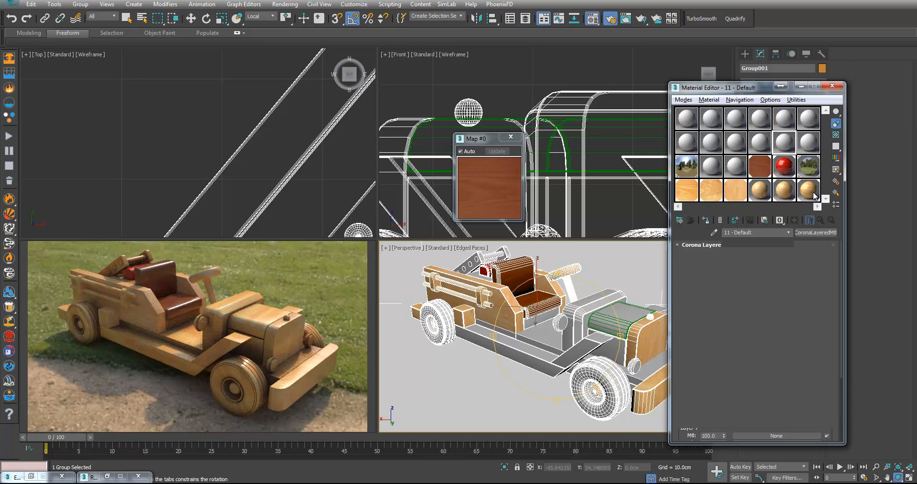
click(786, 194)
click(807, 191)
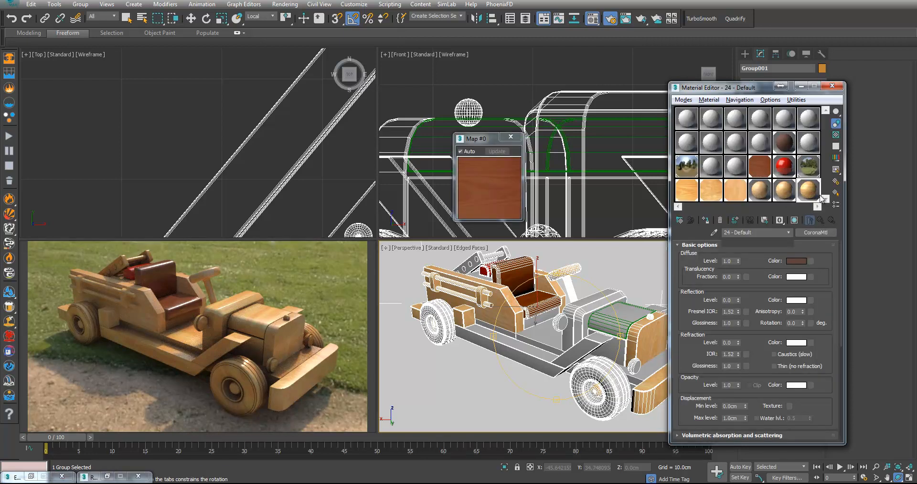
click(820, 220)
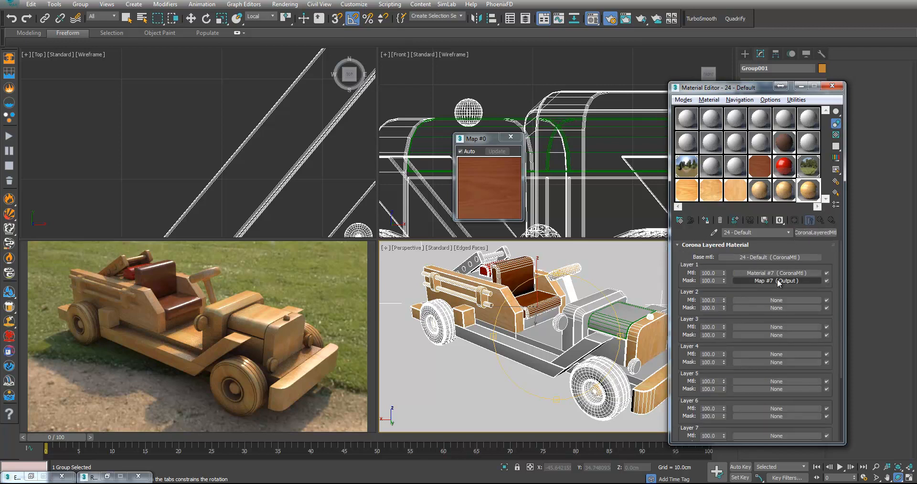
drag(778, 282, 762, 143)
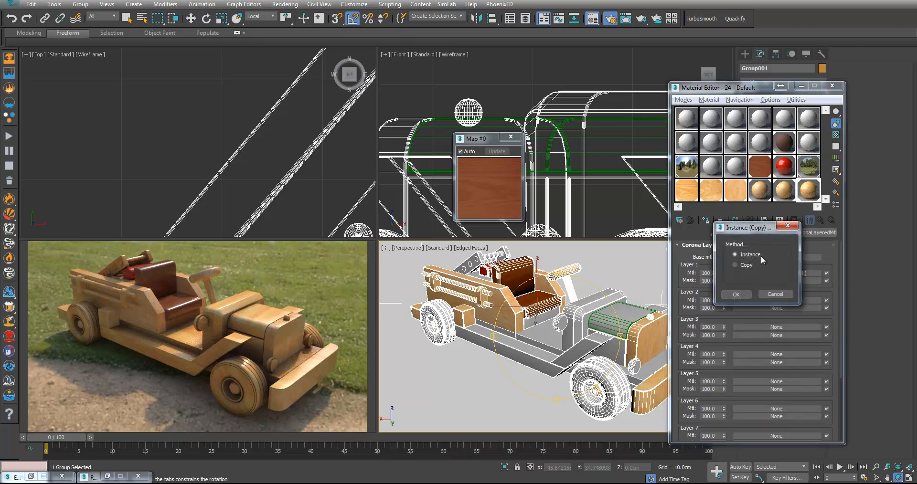
click(742, 293)
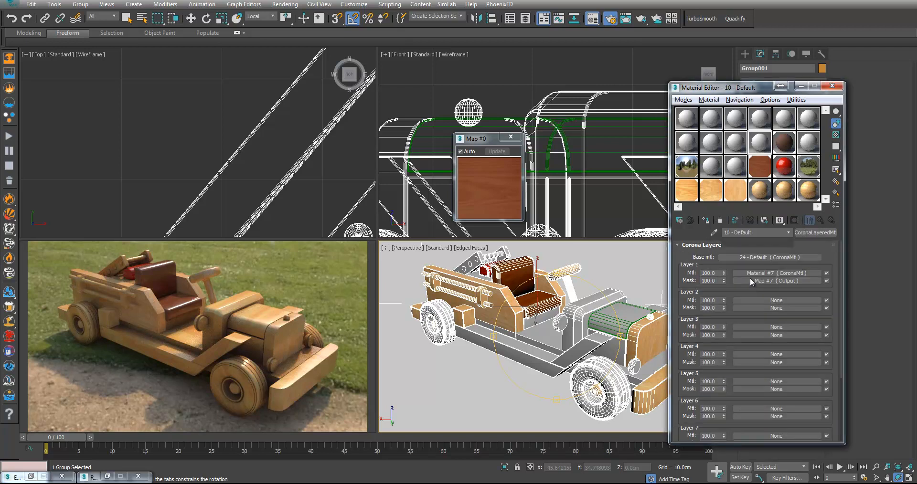
- Convert the wood material 24-Default2 to a CoronaLayeredMtl, keeping the old material as sub-material
click(787, 193)
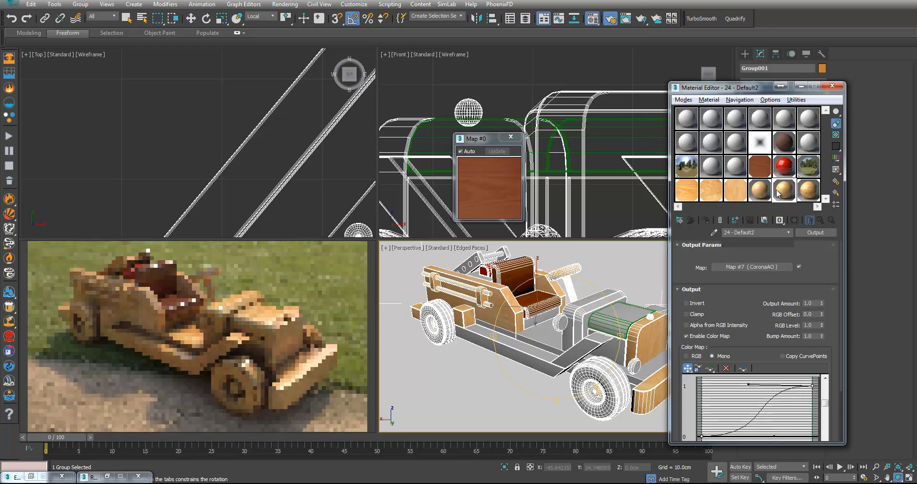
click(792, 219)
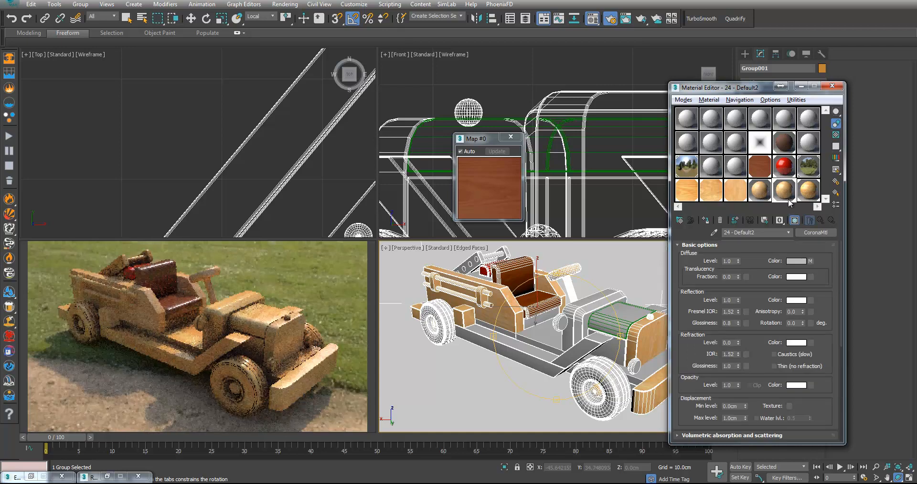
click(813, 231)
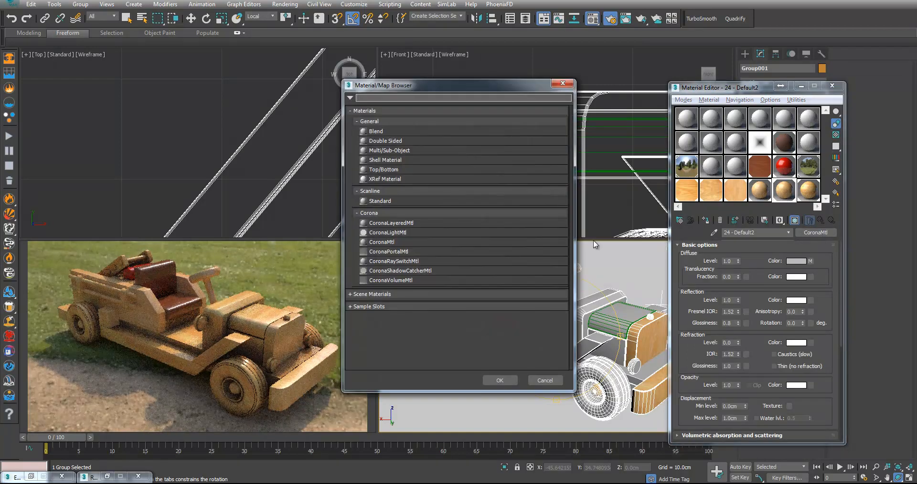
double_click(392, 223)
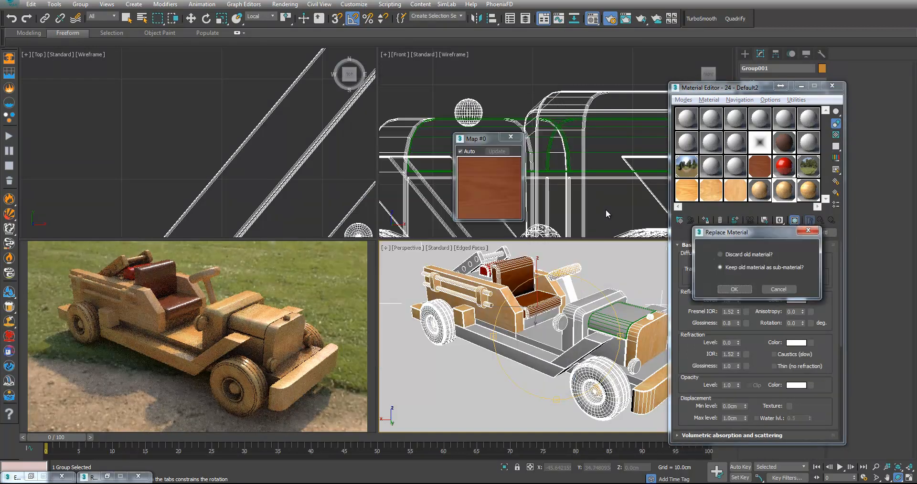
click(734, 290)
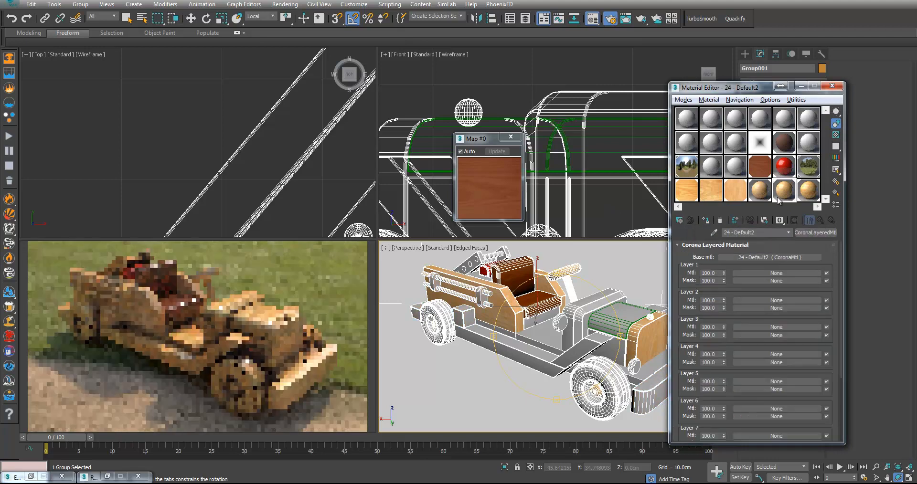
- Assign instances of the brown dirt material and the Output mask to layer 1 of 24-Default2
drag(757, 285, 761, 271)
click(732, 296)
drag(757, 164, 770, 300)
click(737, 295)
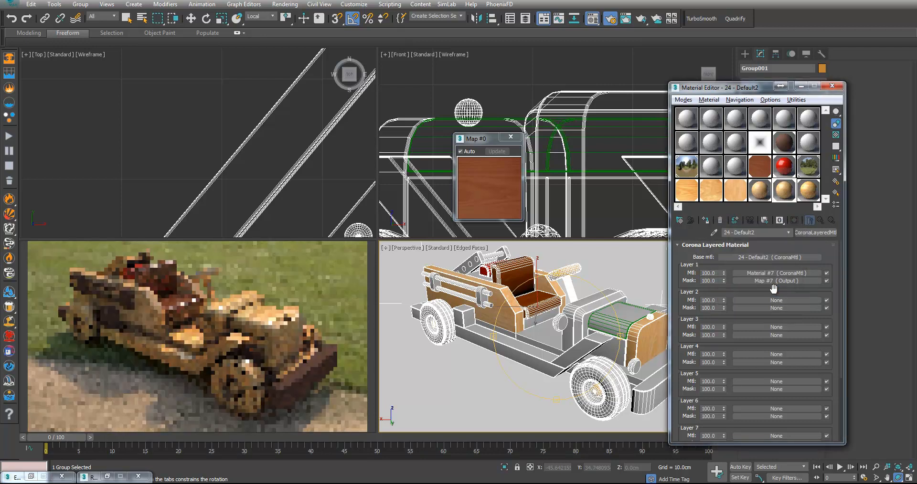
- Convert the wood material 24-Default2s to a CoronaLayeredMtl, keeping the old material as sub-material
click(760, 193)
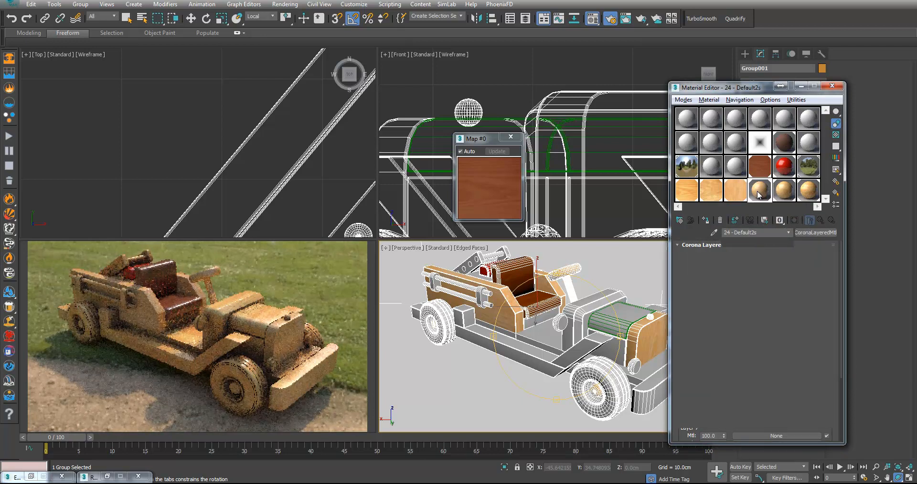
click(816, 233)
double_click(405, 225)
click(733, 290)
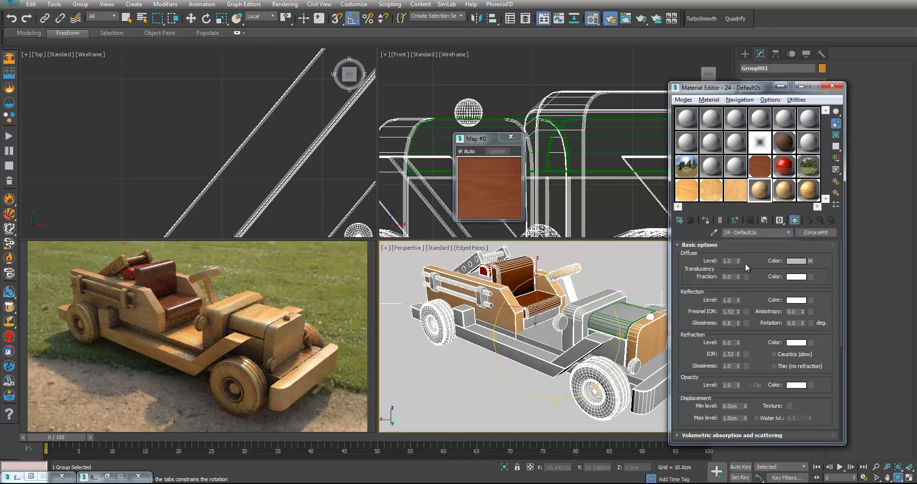
- Assign instances of the Output mask and the brown dirt material to layer 1 of 24-Default2s
drag(762, 149, 750, 283)
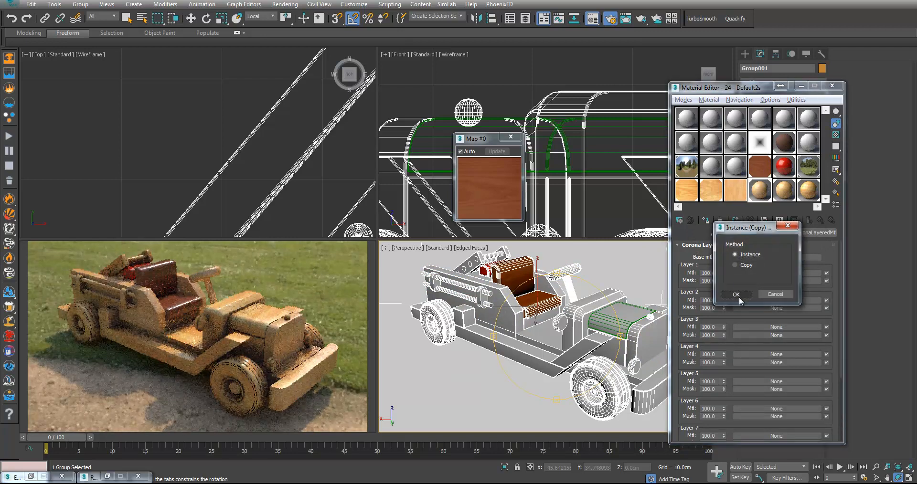
click(737, 296)
drag(752, 276, 752, 273)
click(736, 294)
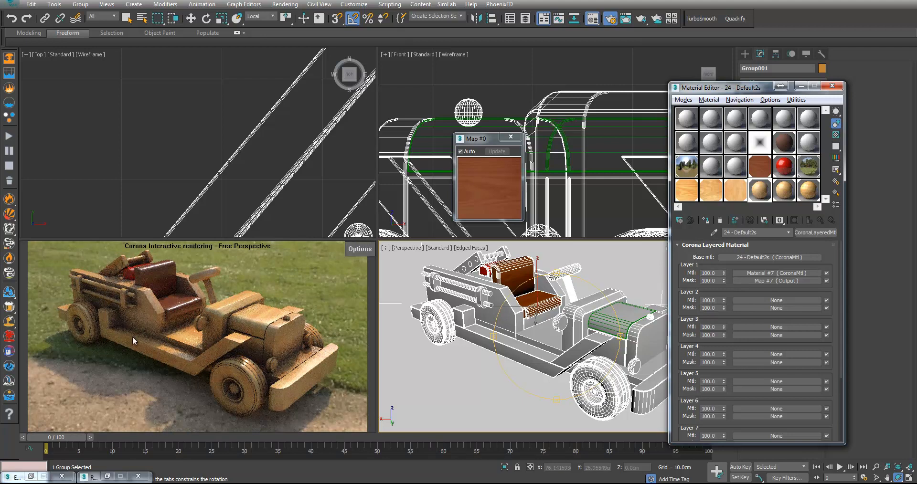
- Examine the dirt on the toy car in the interactive render from the front, side and rear, both close up and farther away
alt+middle_drag(425, 354, 568, 356)
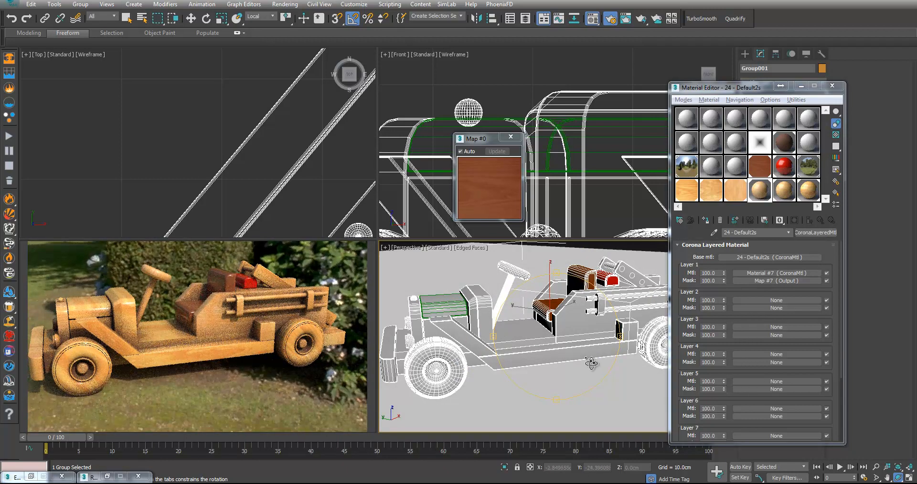
drag(596, 365, 555, 354)
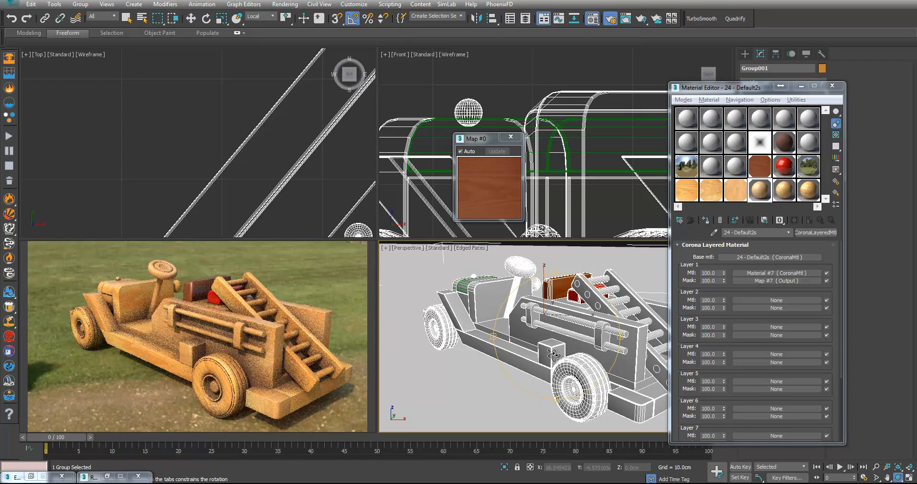
mouse_move(553, 353)
mouse_down()
mouse_move(591, 356)
mouse_move(546, 340)
mouse_up()
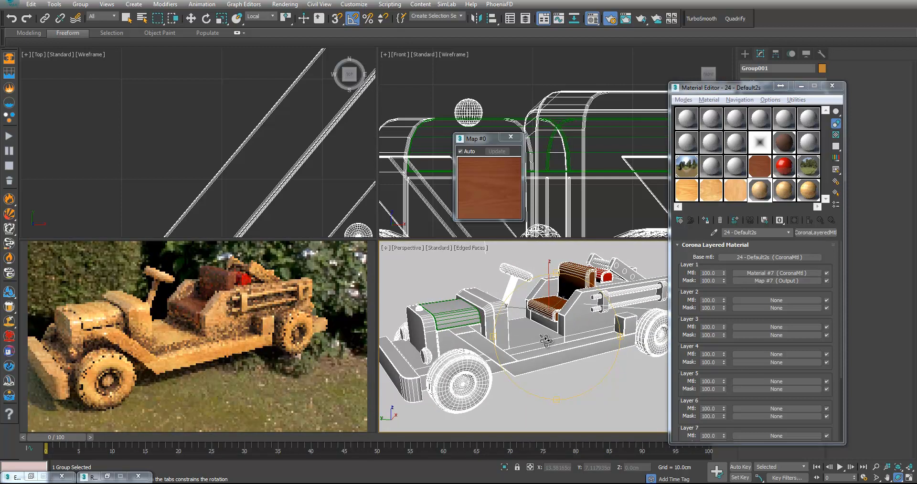
drag(546, 340, 618, 337)
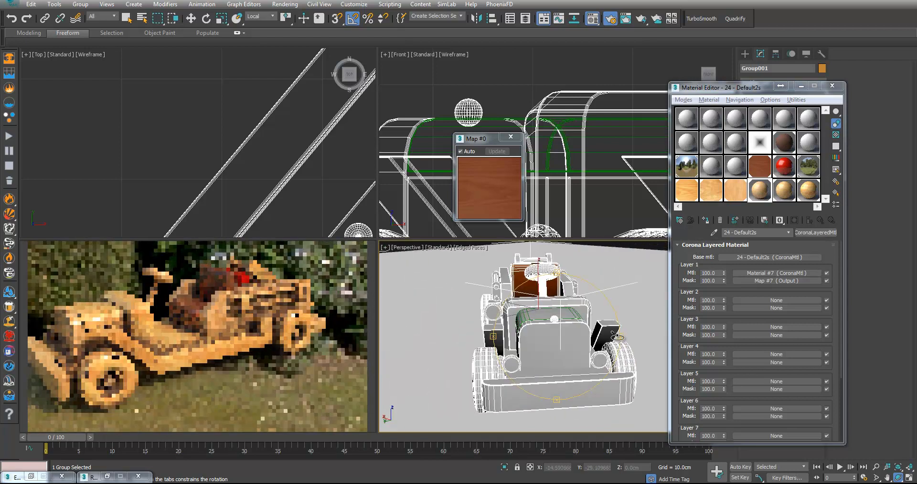
mouse_move(537, 333)
mouse_down()
mouse_move(557, 333)
mouse_move(530, 332)
mouse_move(545, 334)
mouse_up()
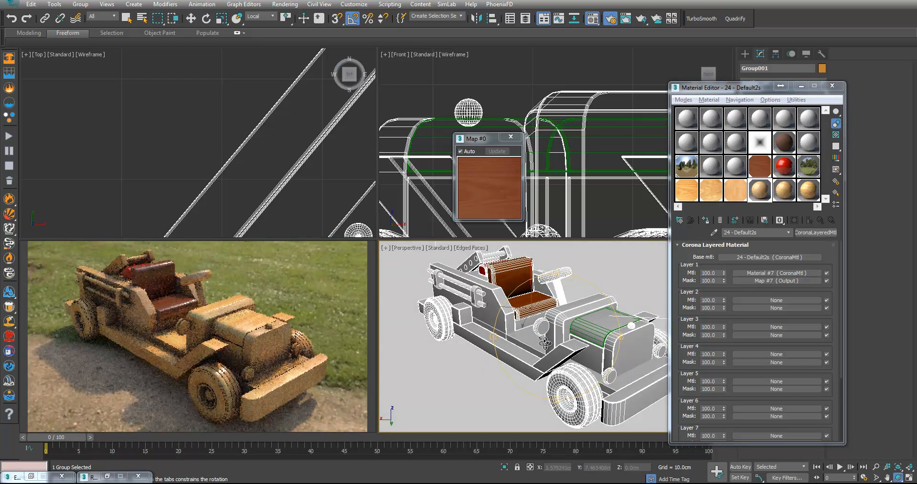
middle_drag(545, 343, 545, 341)
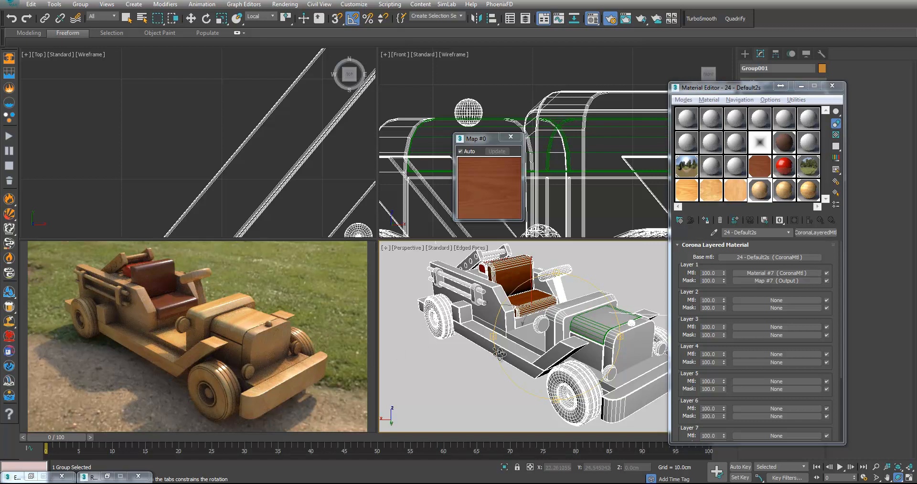
scroll(536, 344, down, 5)
scroll(536, 345, up, 3)
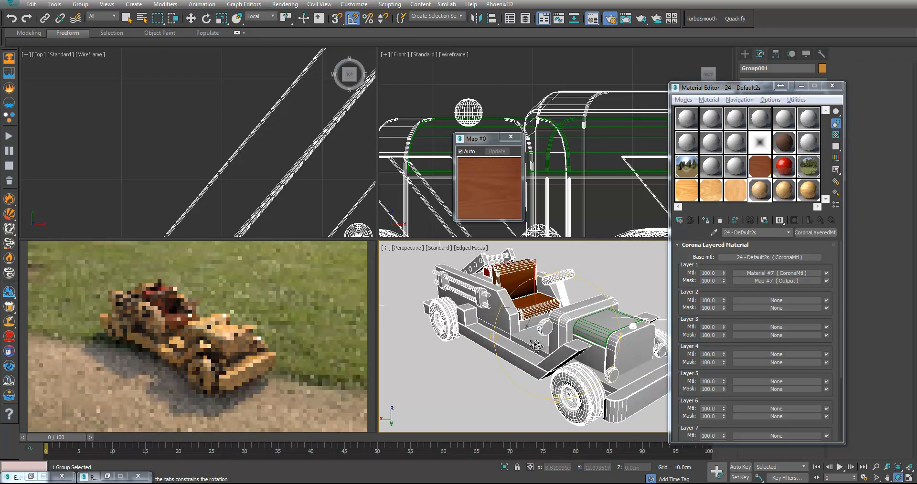
scroll(538, 336, up, 2)
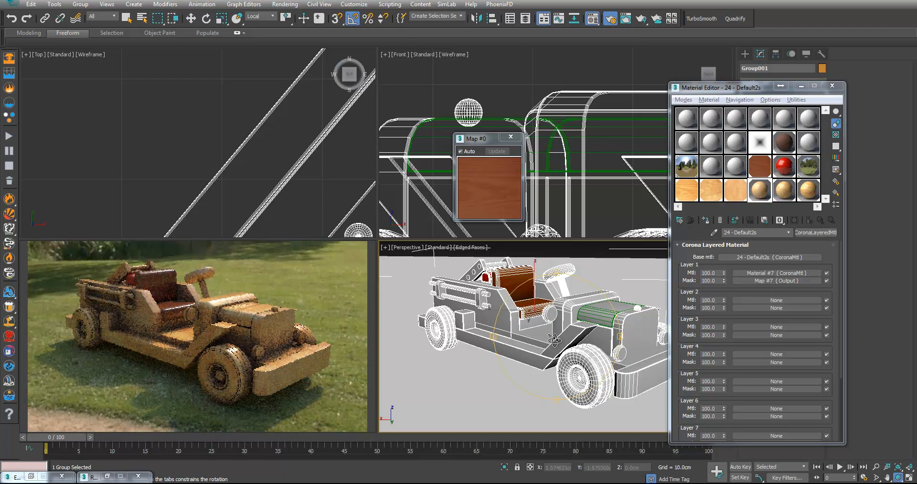
drag(553, 339, 554, 342)
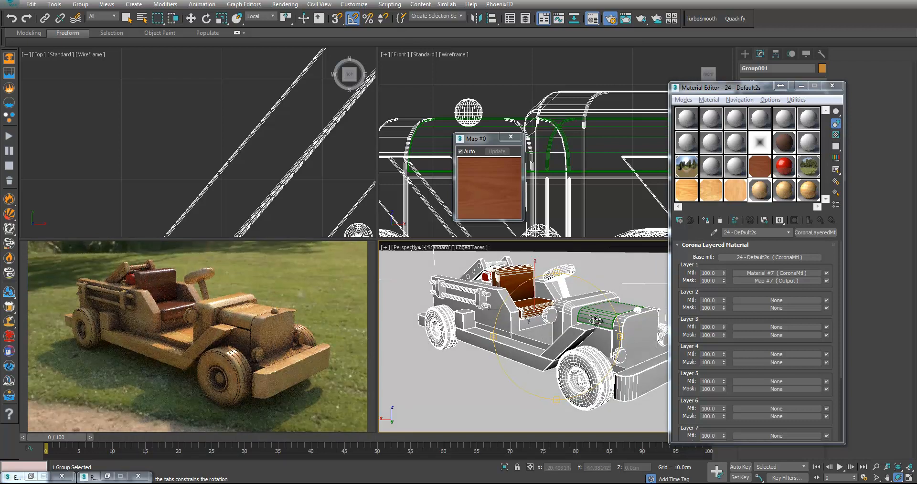
drag(565, 334, 553, 348)
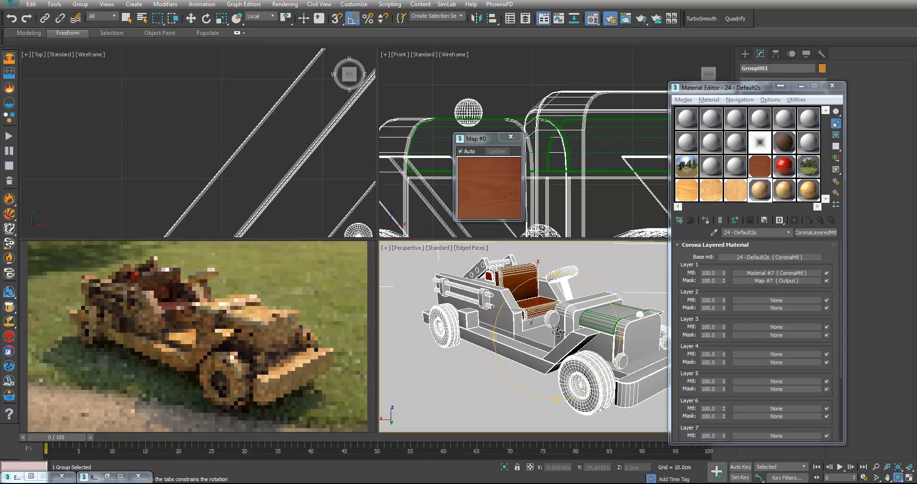